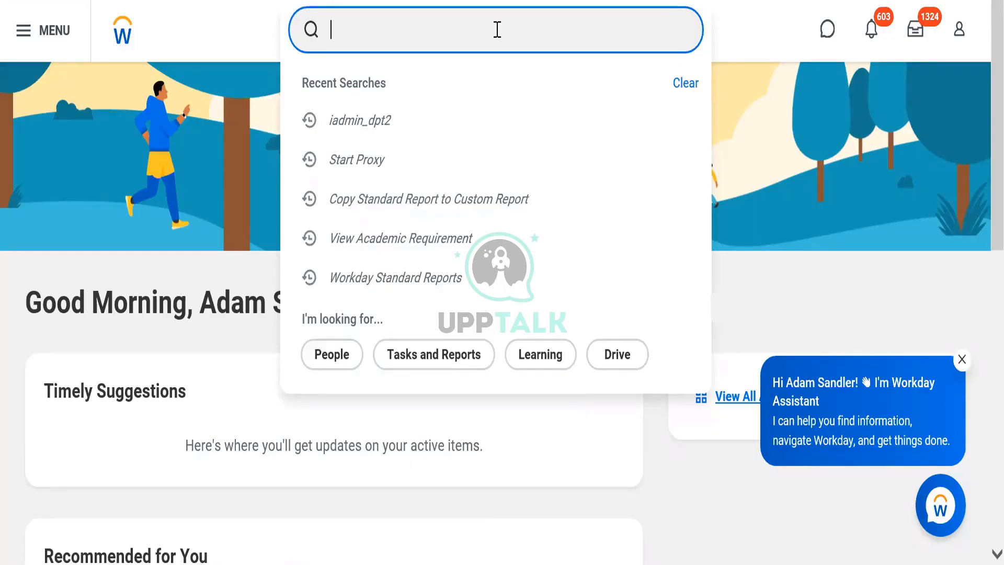
Step: Search for "create custom report" and open the Create Custom Report task
{"action": "type", "text": "create "}
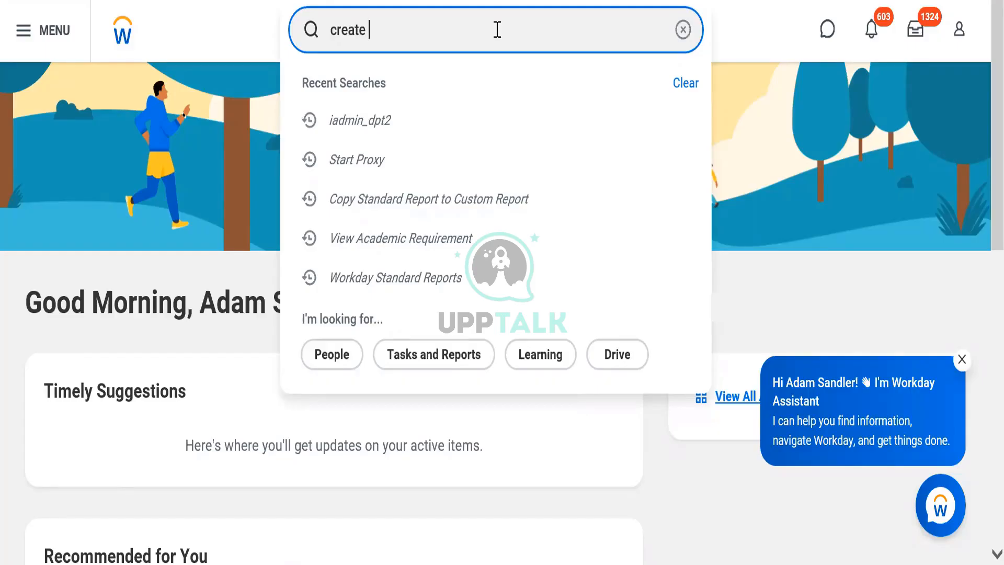
{"action": "type", "text": "custom "}
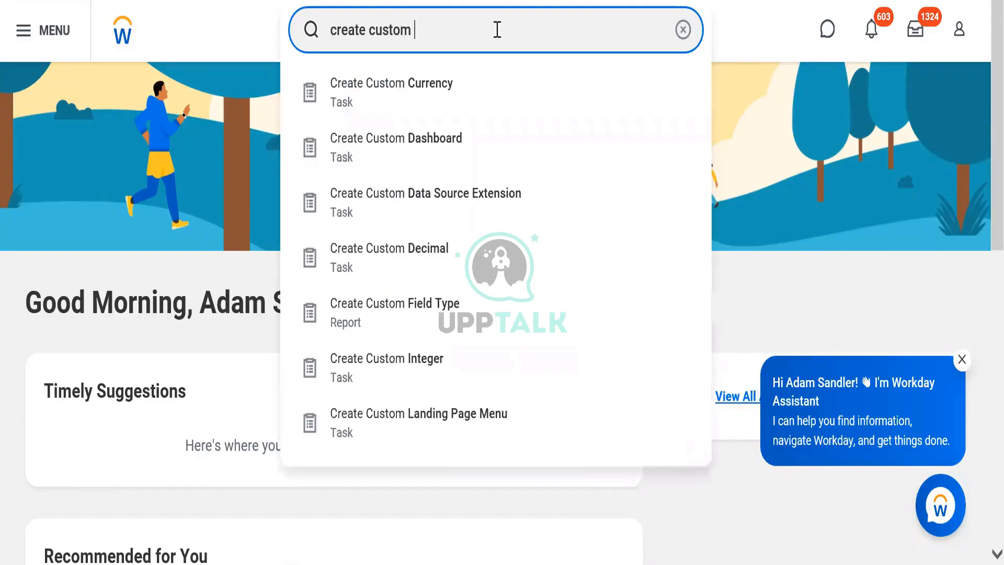
{"action": "type", "text": "report"}
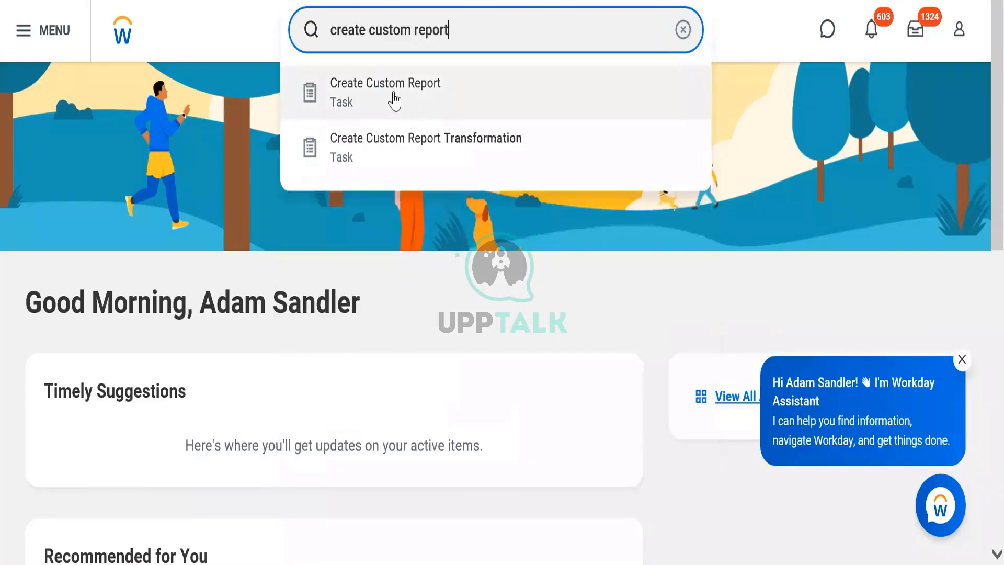
{"action": "left_click", "coordinate": [391, 88]}
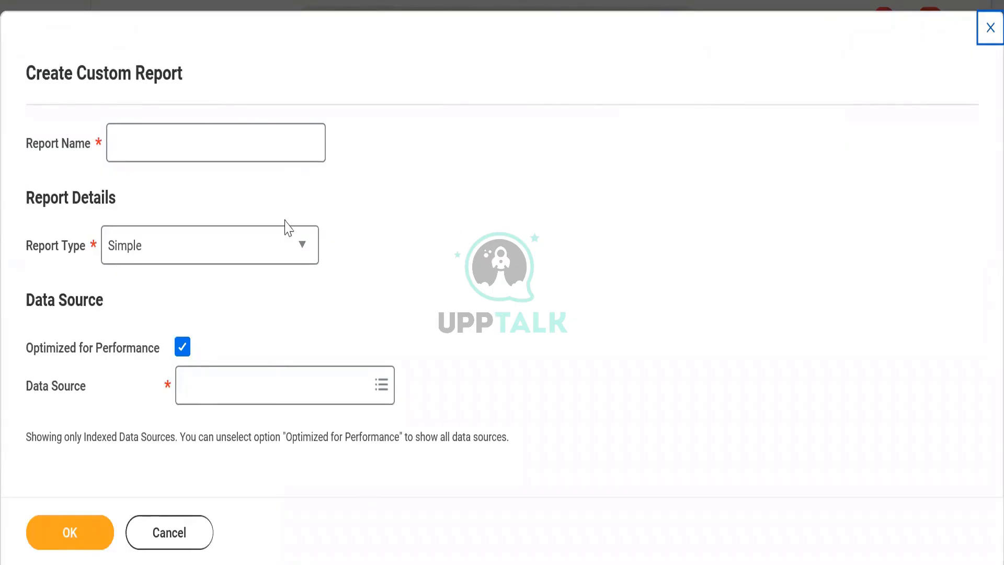
{"action": "left_click", "coordinate": [208, 148]}
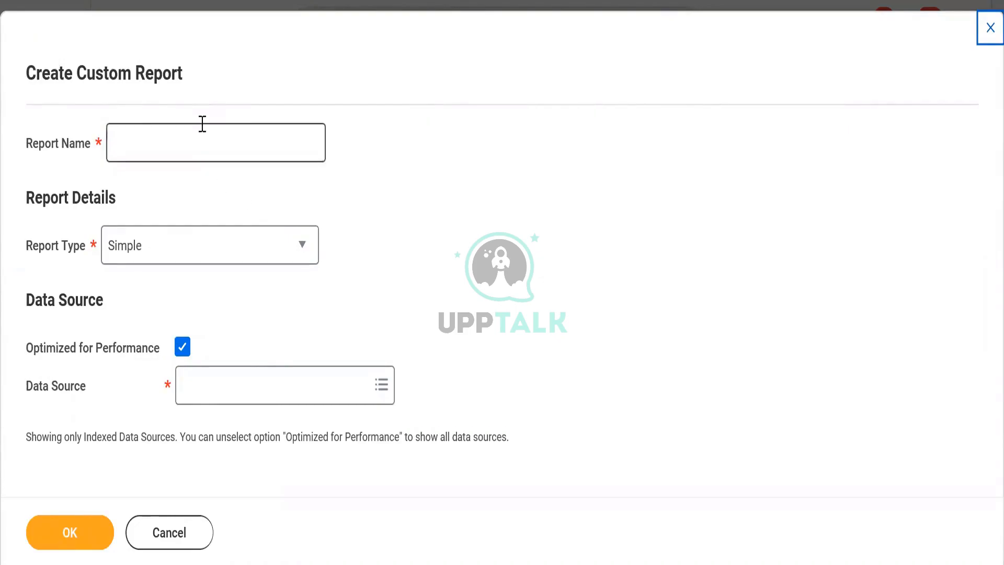
{"action": "left_click", "coordinate": [196, 150]}
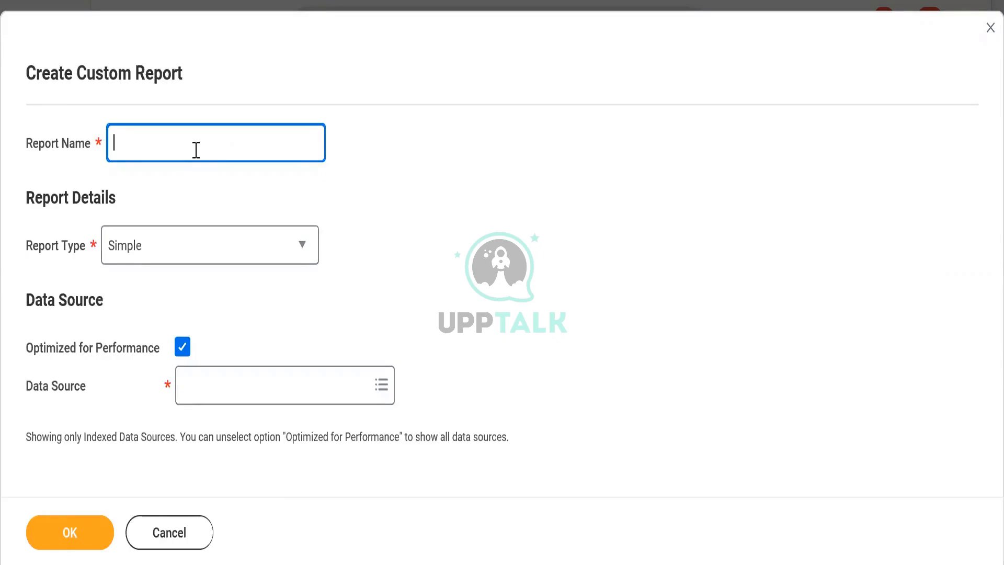
{"action": "type", "text": "Amit - Report"}
{"action": "left_click_drag", "start_coordinate": [196, 151], "coordinate": [111, 150]}
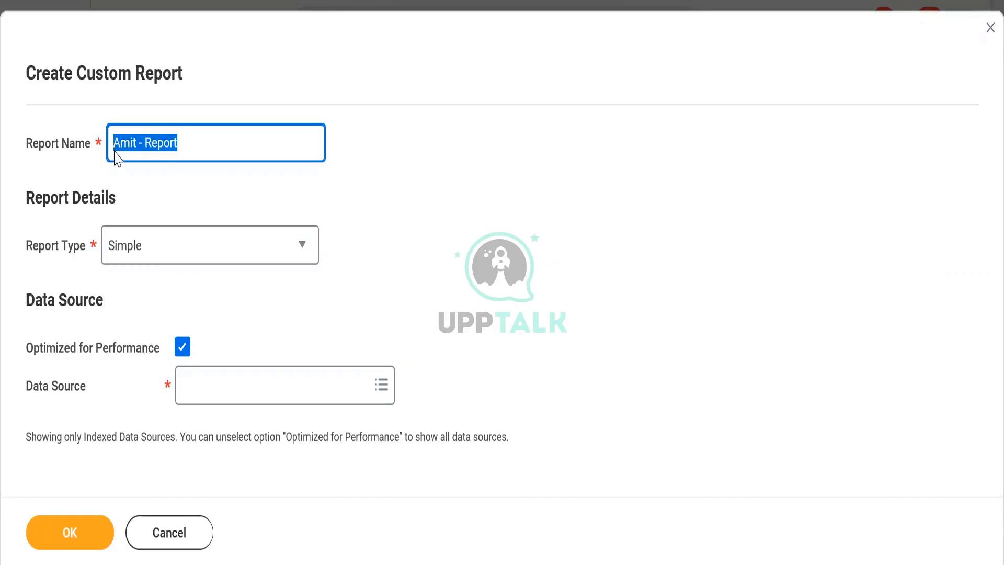
{"action": "key", "text": "BackSpace"}
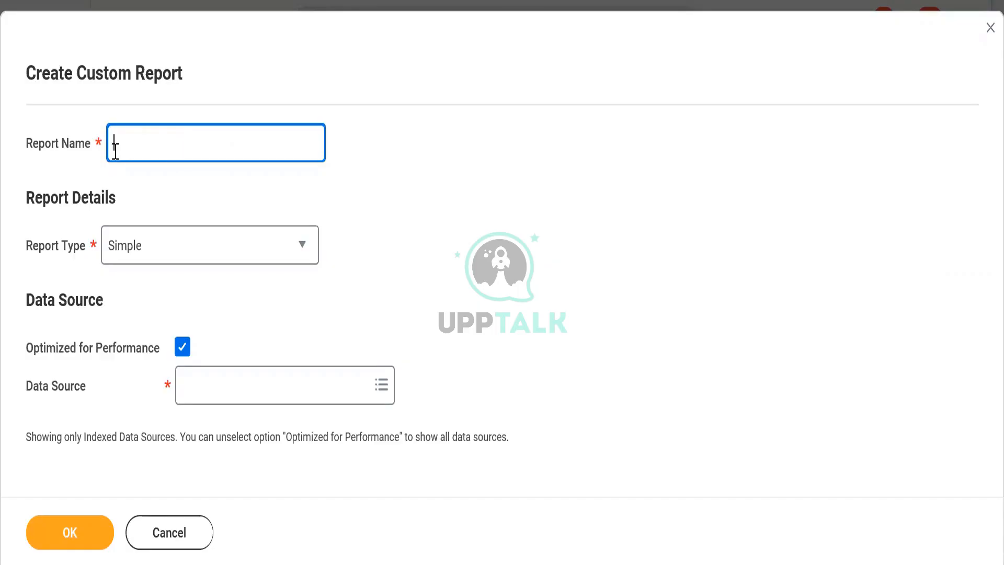
Step: Enter "CR - ABC - Active Employees" as the report name
{"action": "type", "text": "CR - ABC -"}
{"action": "type", "text": "Active Employees"}
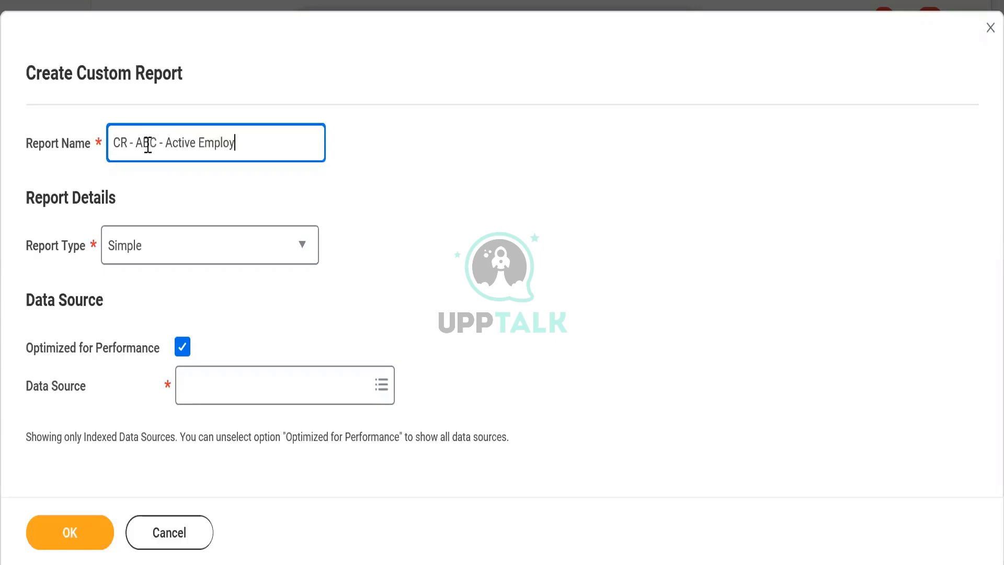
Step: Try "Terminated E" as the ending of the report name instead, and remove it again down to the "CR - ABC -" prefix
{"action": "key", "text": "BackSpace"}
{"action": "key", "text": "BackSpace"}
{"action": "key", "text": "BackSpace"}
{"action": "key", "text": "BackSpace"}
{"action": "key", "text": "BackSpace"}
{"action": "key", "text": "BackSpace"}
{"action": "key", "text": "BackSpace"}
{"action": "key", "text": "BackSpace"}
{"action": "key", "text": "BackSpace"}
{"action": "key", "text": "BackSpace"}
{"action": "key", "text": "BackSpace"}
{"action": "key", "text": "BackSpace"}
{"action": "key", "text": "BackSpace"}
{"action": "key", "text": "BackSpace"}
{"action": "key", "text": "BackSpace"}
{"action": "key", "text": "BackSpace"}
{"action": "type", "text": "Terminated E"}
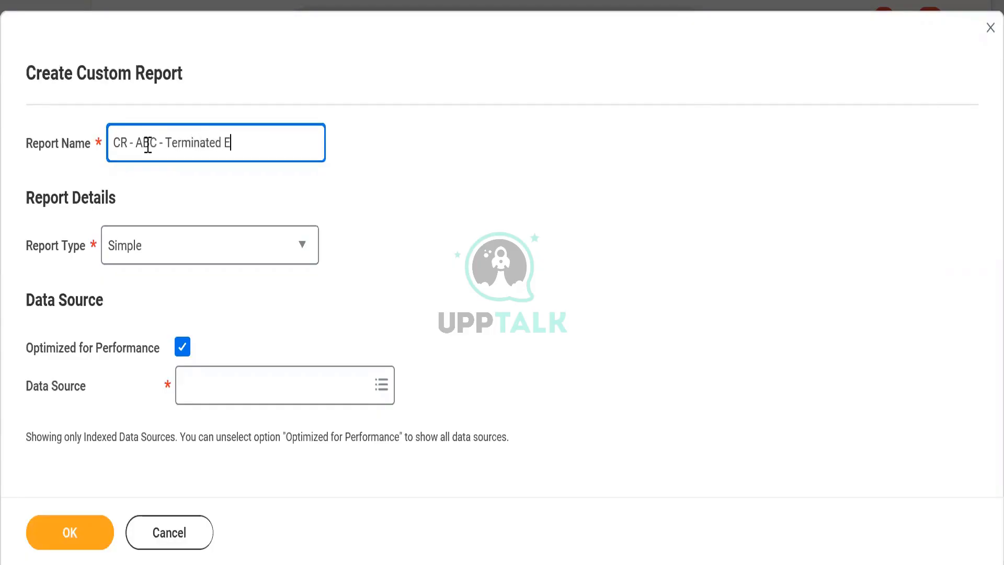
{"action": "type", "text": "m"}
{"action": "key", "text": "BackSpace"}
{"action": "key", "text": "BackSpace"}
{"action": "key", "text": "BackSpace"}
{"action": "key", "text": "BackSpace"}
{"action": "key", "text": "BackSpace"}
{"action": "key", "text": "BackSpace"}
{"action": "key", "text": "BackSpace"}
{"action": "key", "text": "BackSpace"}
{"action": "key", "text": "BackSpace"}
{"action": "key", "text": "BackSpace"}
{"action": "key", "text": "BackSpace"}
{"action": "key", "text": "BackSpace"}
Step: Complete the report name as "CR - ABC - Active employees"
{"action": "left_click_drag", "start_coordinate": [112, 143], "coordinate": [214, 157]}
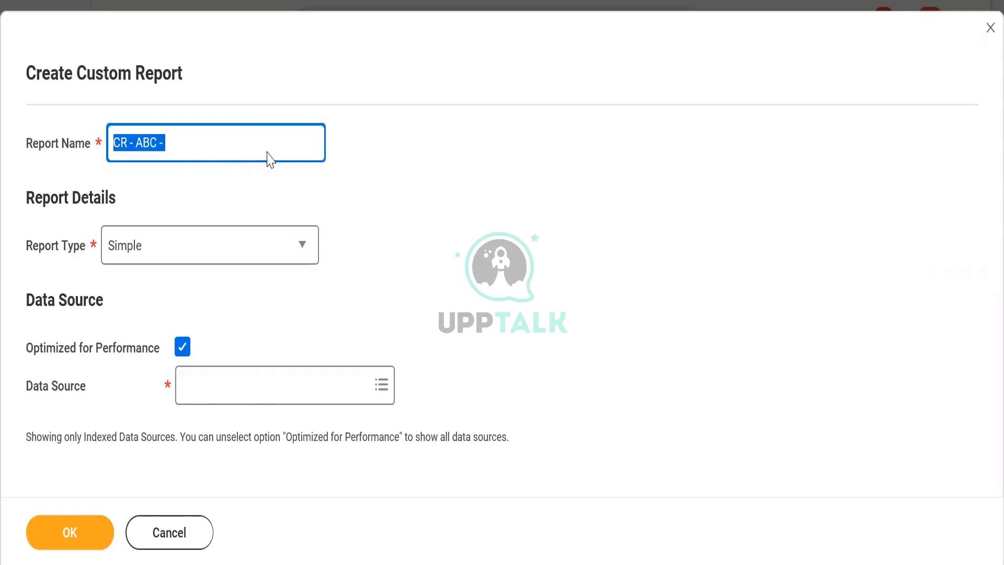
{"action": "left_click", "coordinate": [205, 130]}
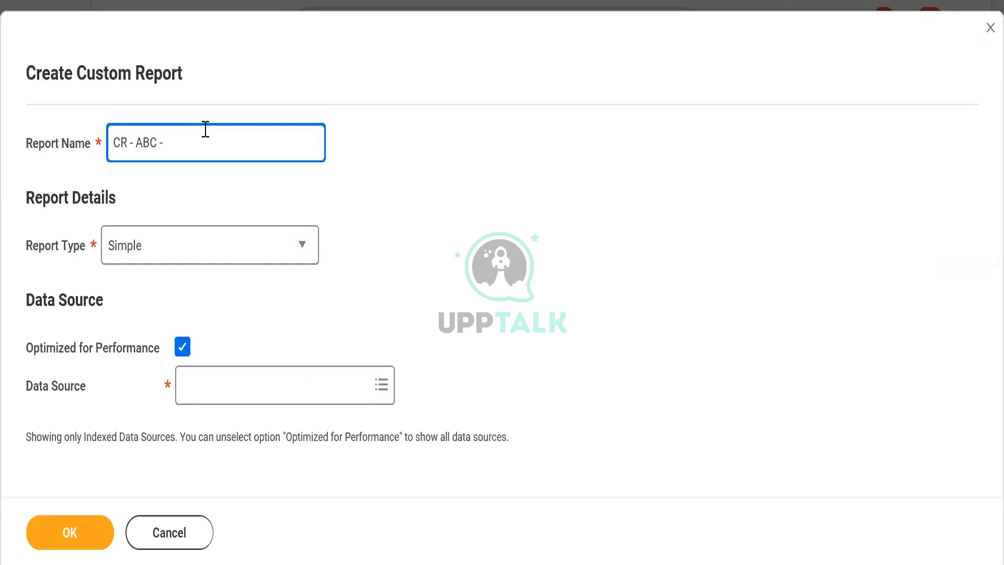
{"action": "type", "text": "Active employees"}
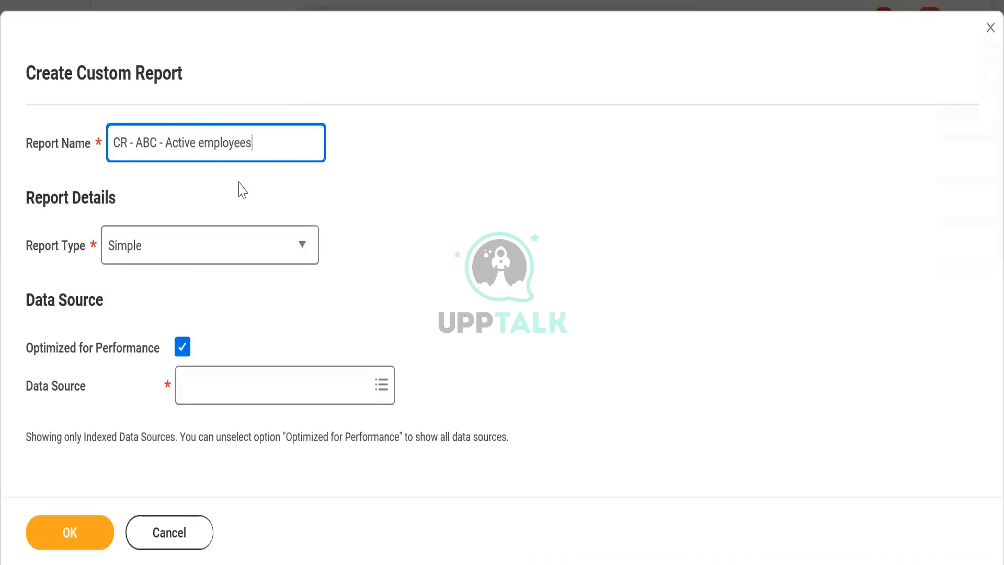
Step: Look through the available report types and set the report type to Advanced
{"action": "left_click", "coordinate": [204, 249]}
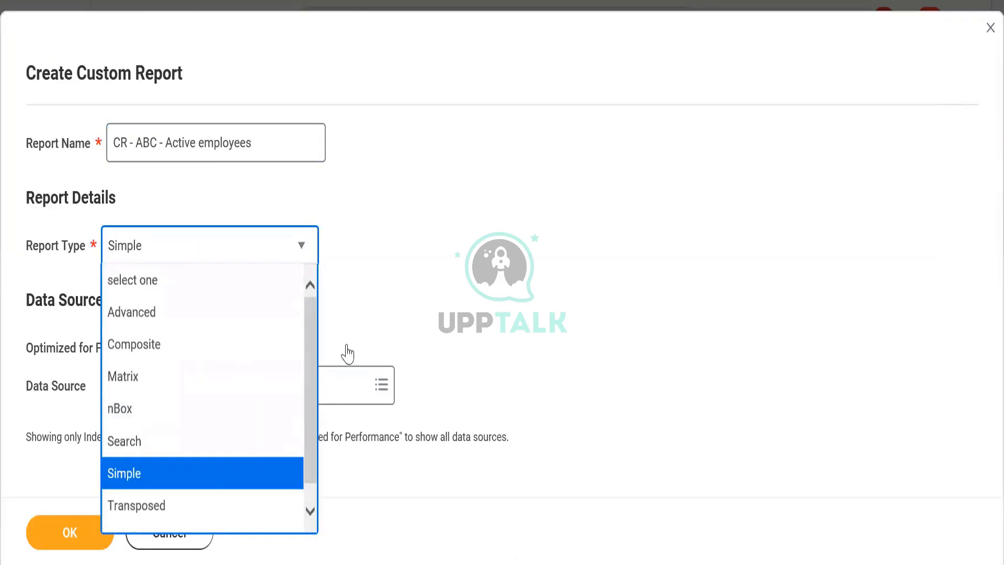
{"action": "left_click", "coordinate": [383, 231]}
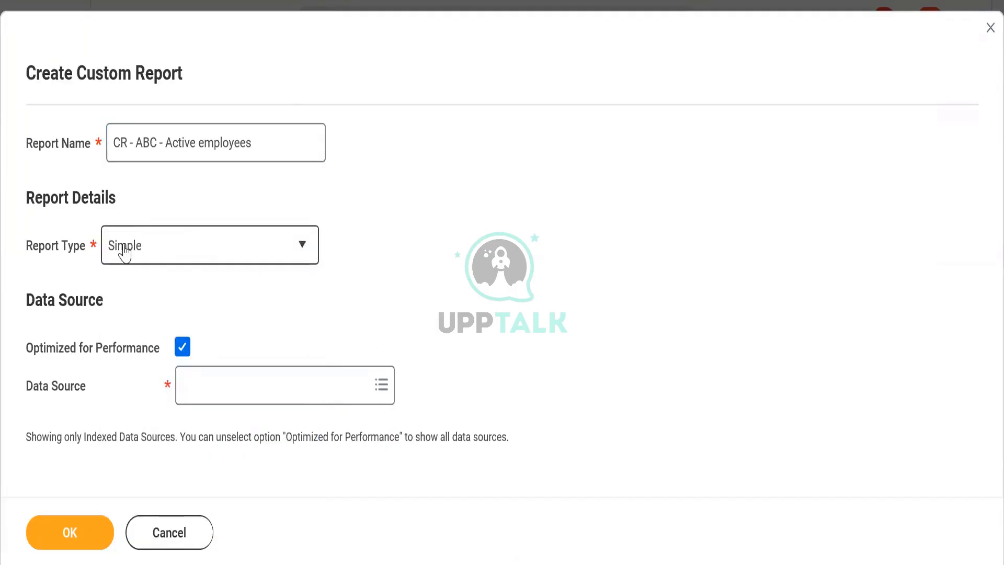
{"action": "mouse_move", "coordinate": [163, 254]}
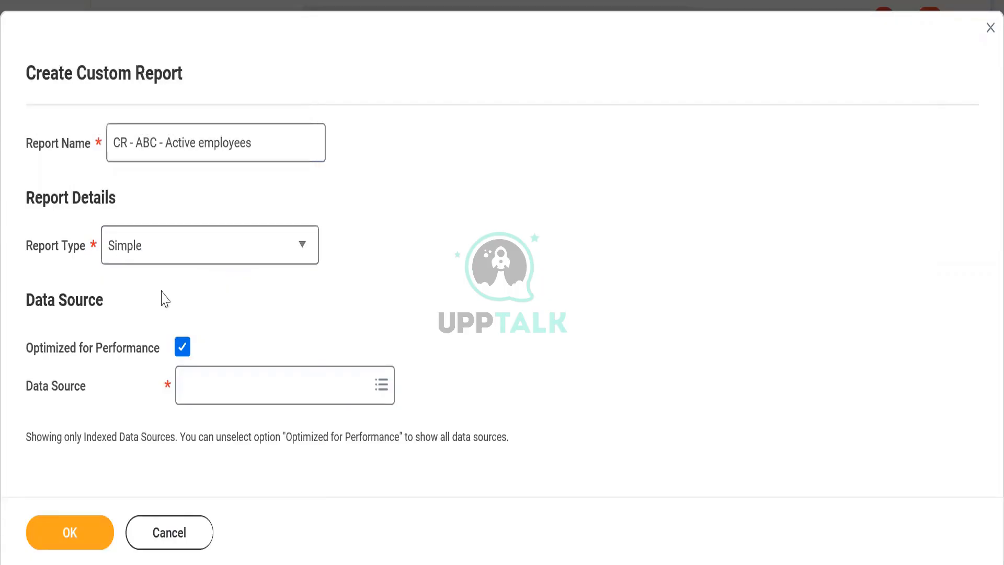
{"action": "left_click", "coordinate": [161, 251]}
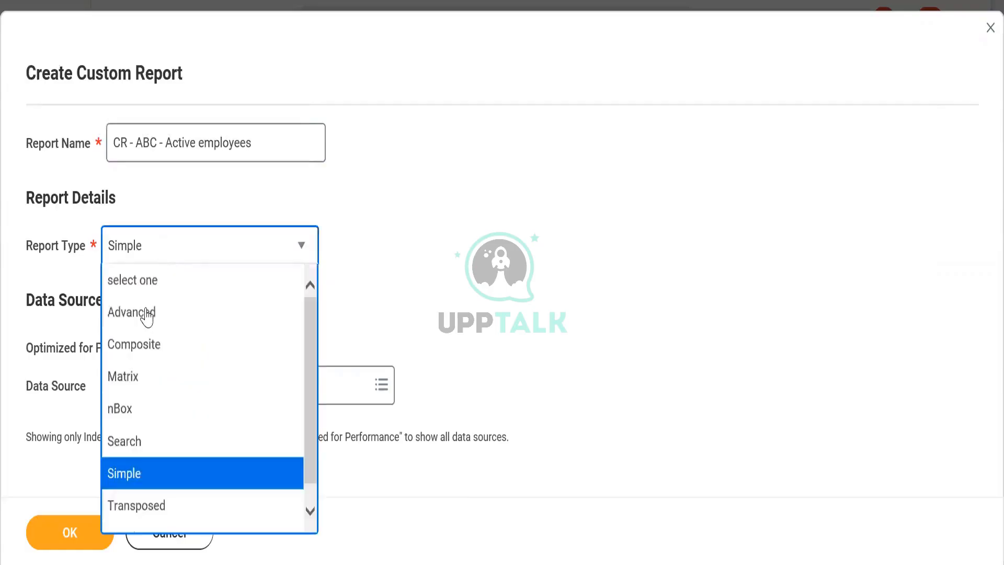
{"action": "left_click", "coordinate": [147, 314]}
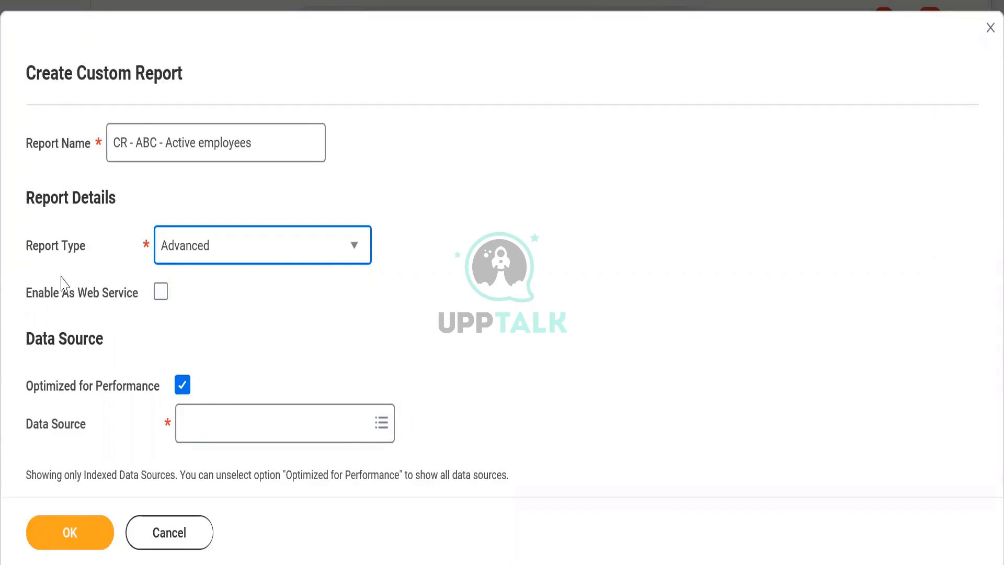
Step: Try out the Enable As Web Service option and leave it disabled
{"action": "mouse_move", "coordinate": [221, 266]}
{"action": "left_click", "coordinate": [161, 293]}
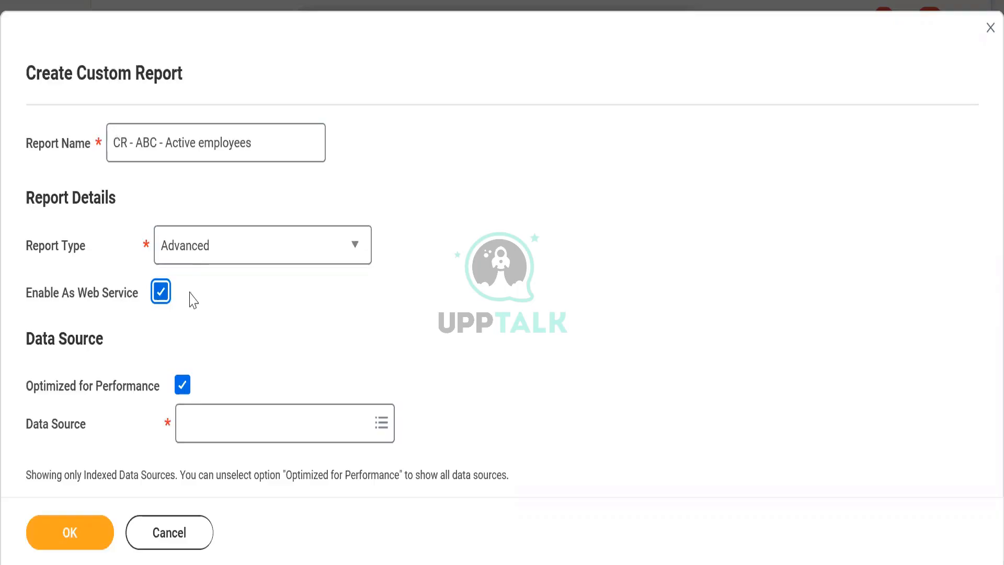
{"action": "left_click", "coordinate": [161, 293]}
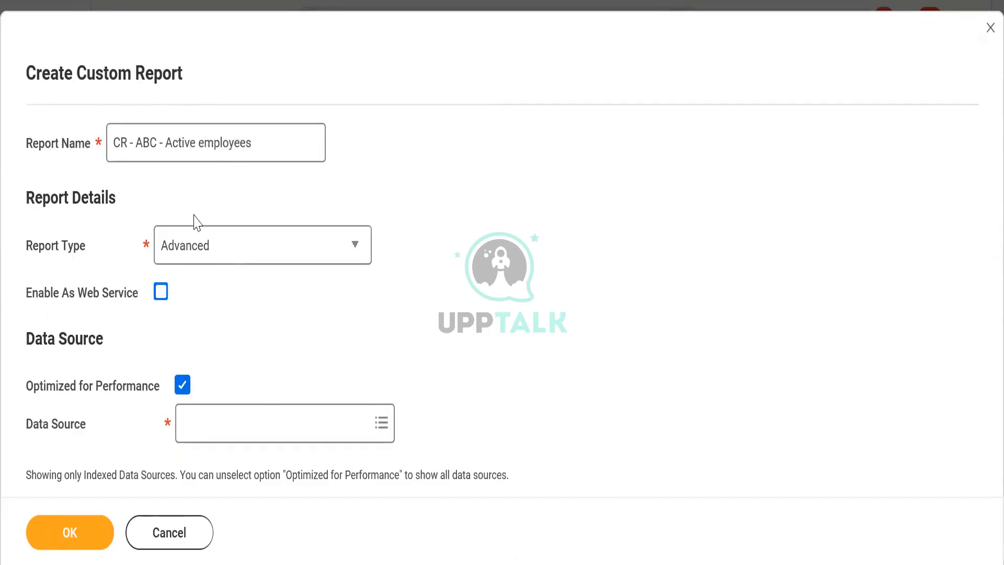
{"action": "left_click", "coordinate": [162, 295]}
{"action": "left_click", "coordinate": [161, 293]}
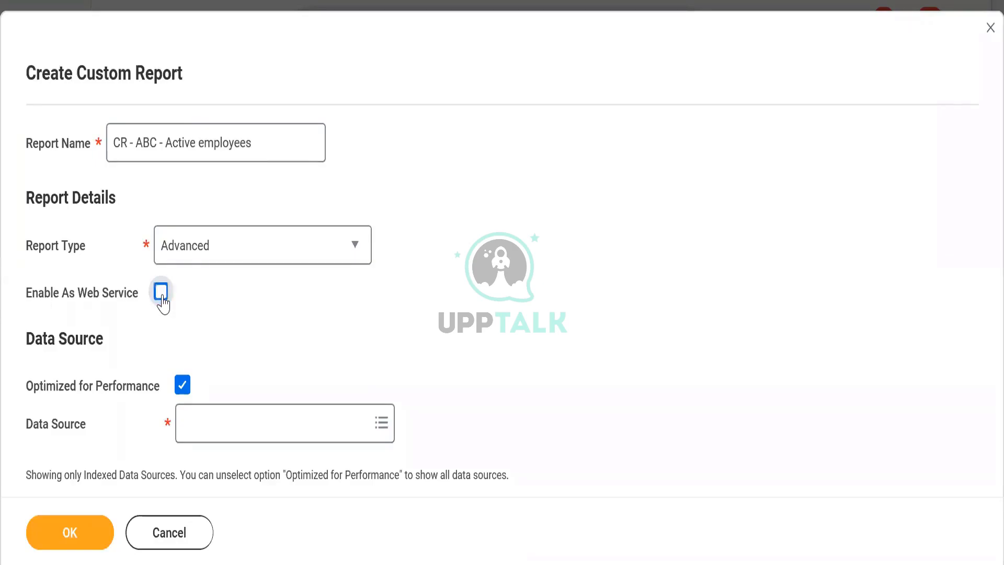
Step: Set the report type back to Simple and choose Indexed All Workers as the data source by searching for "all workers"
{"action": "left_click", "coordinate": [197, 257]}
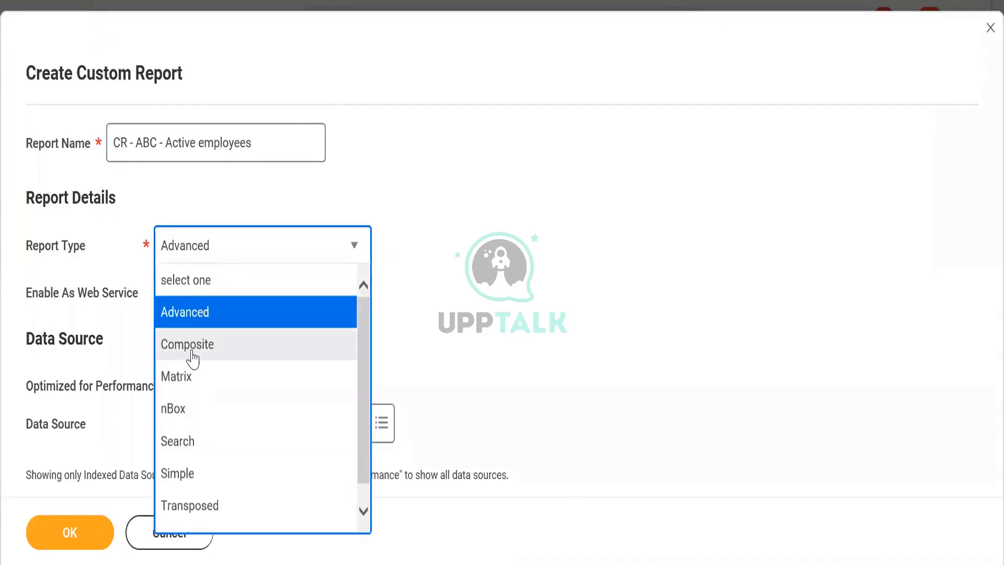
{"action": "left_click", "coordinate": [177, 474]}
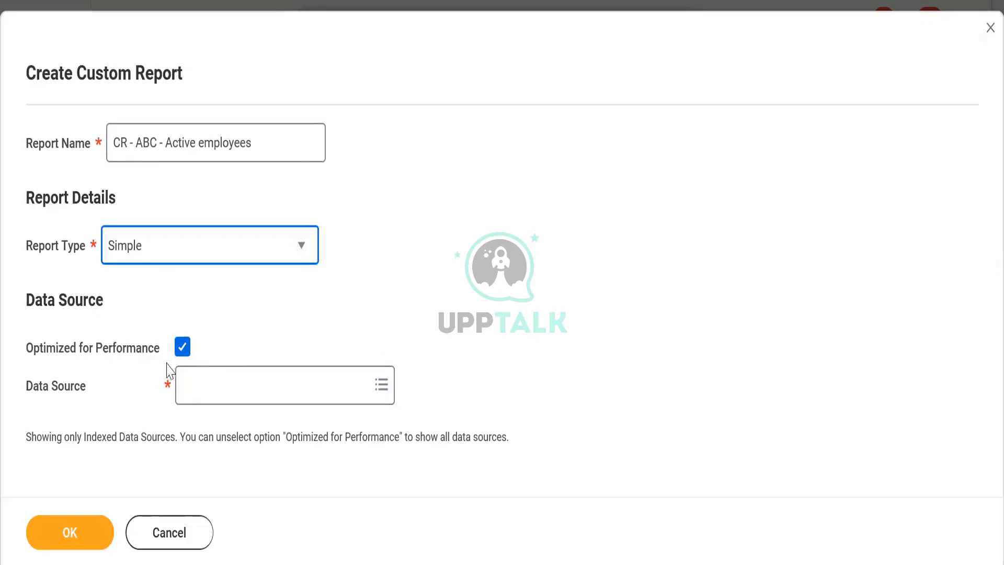
{"action": "left_click", "coordinate": [220, 397]}
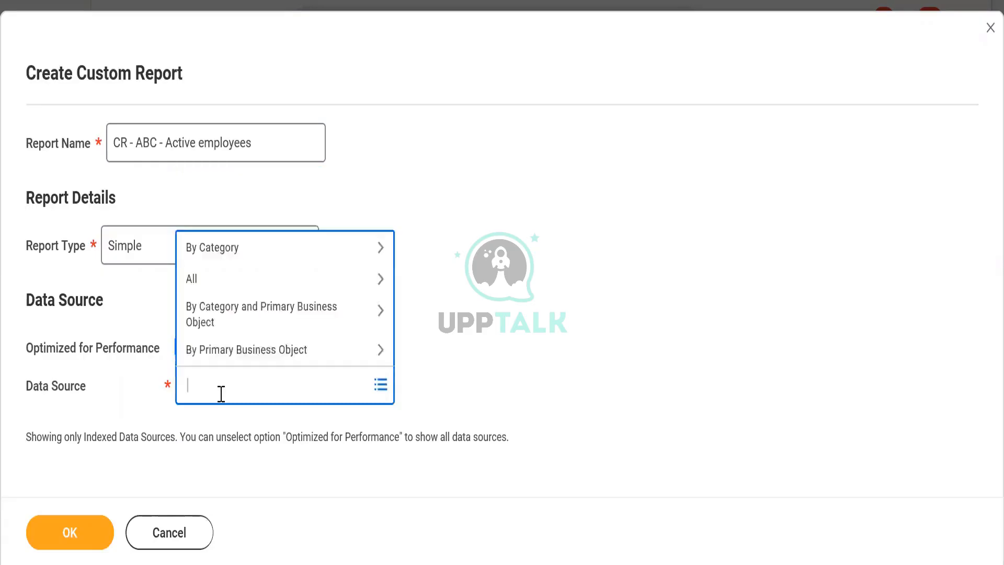
{"action": "type", "text": "all workers"}
{"action": "key", "text": "Return"}
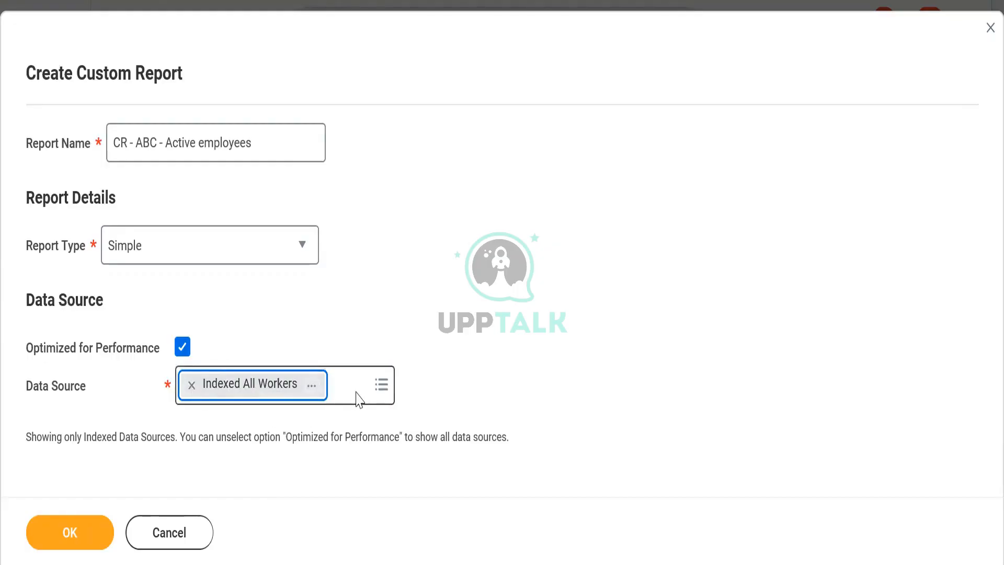
Step: Disable Optimized for Performance and replace the Indexed All Workers data source with All Workers
{"action": "mouse_move", "coordinate": [182, 355]}
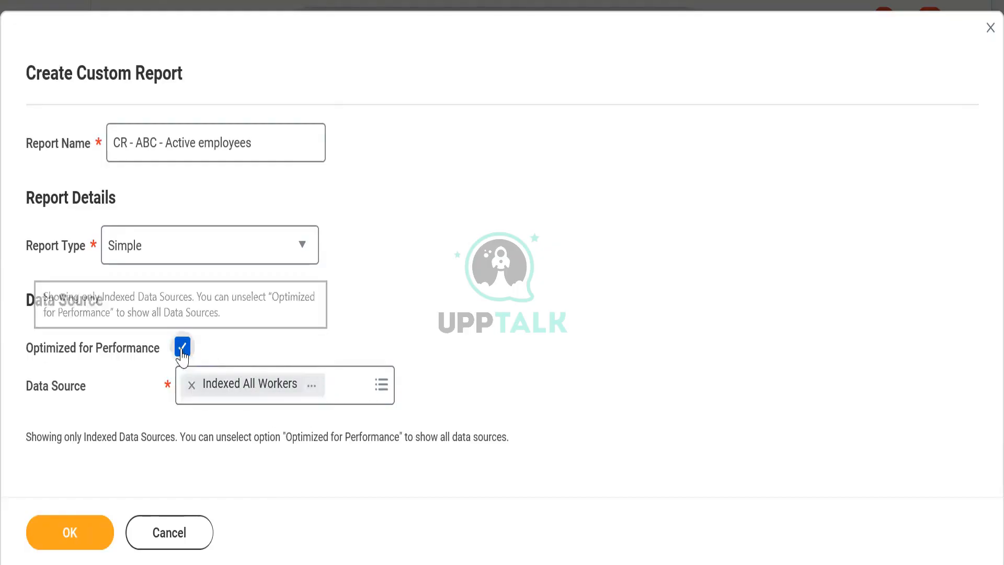
{"action": "left_click", "coordinate": [181, 349]}
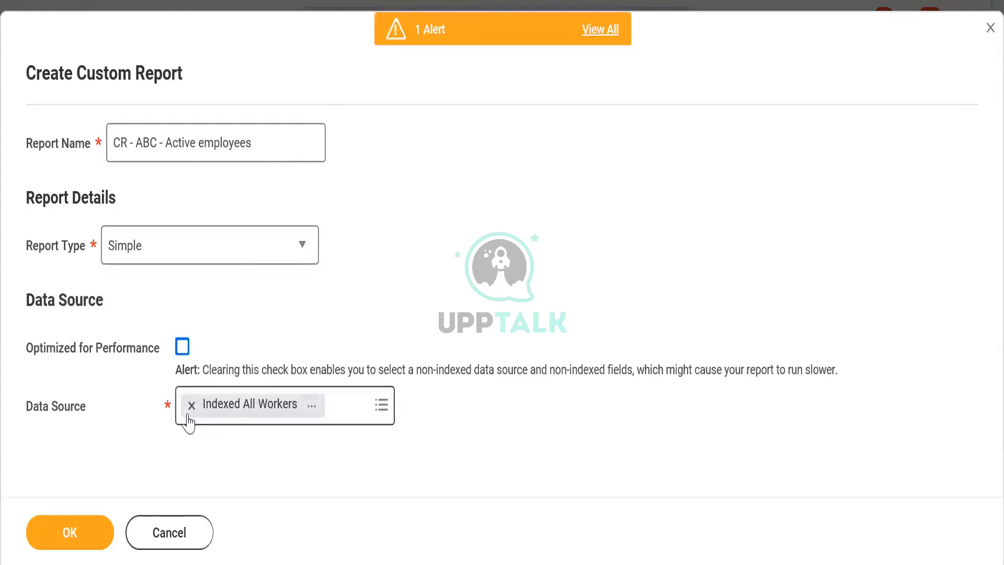
{"action": "left_click", "coordinate": [191, 406]}
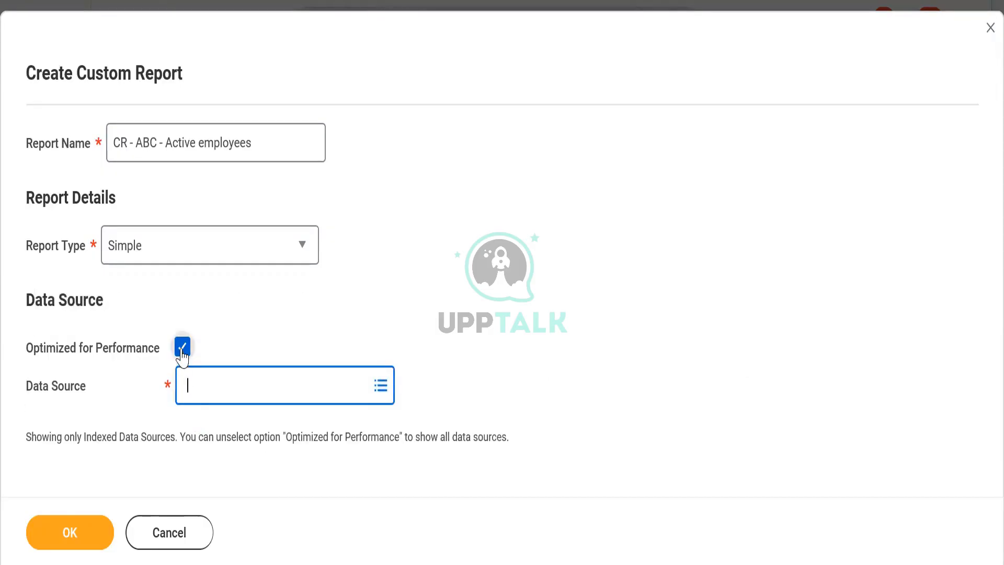
{"action": "left_click", "coordinate": [183, 348]}
{"action": "left_click", "coordinate": [207, 403]}
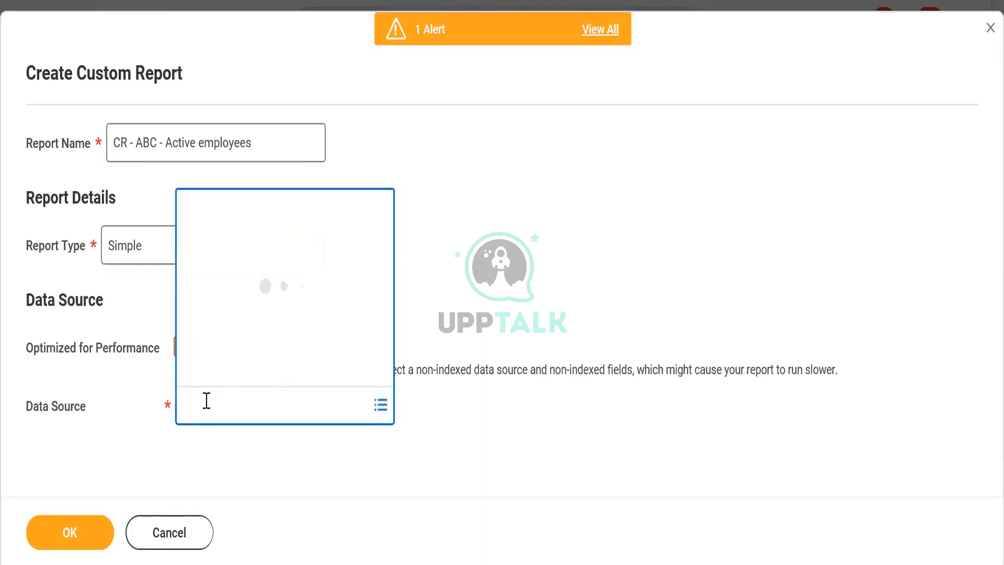
{"action": "type", "text": "all workers"}
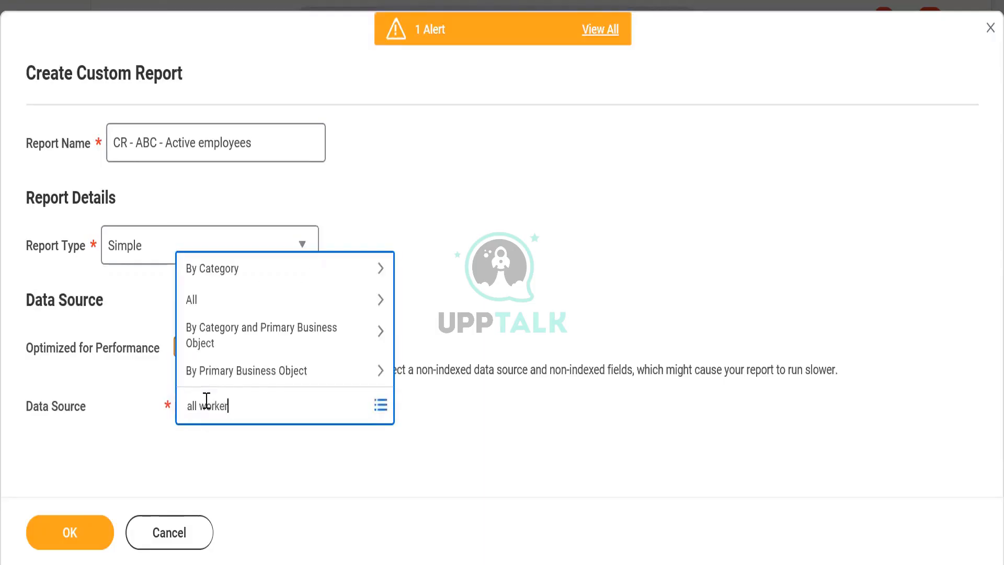
{"action": "key", "text": "Return"}
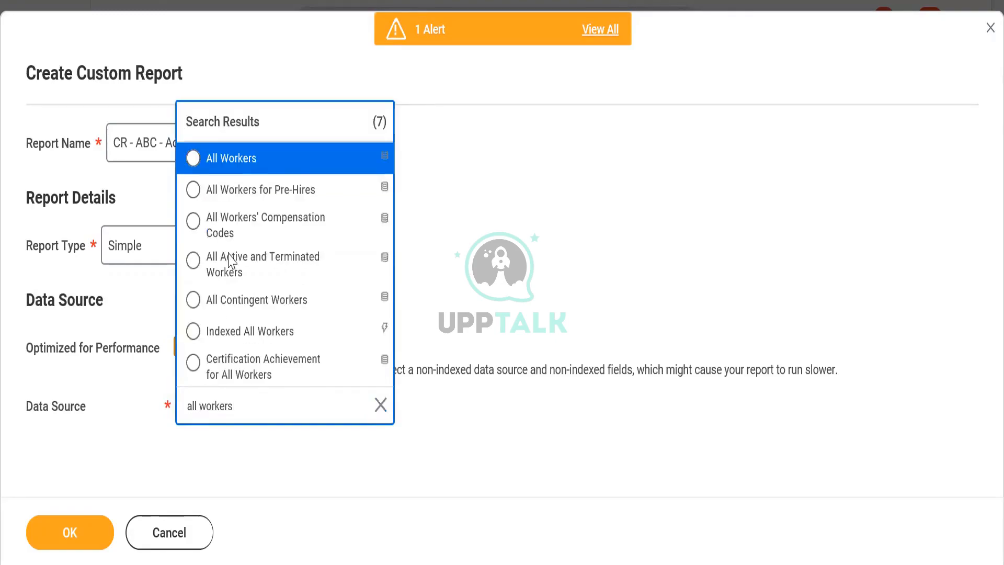
{"action": "left_click", "coordinate": [240, 154]}
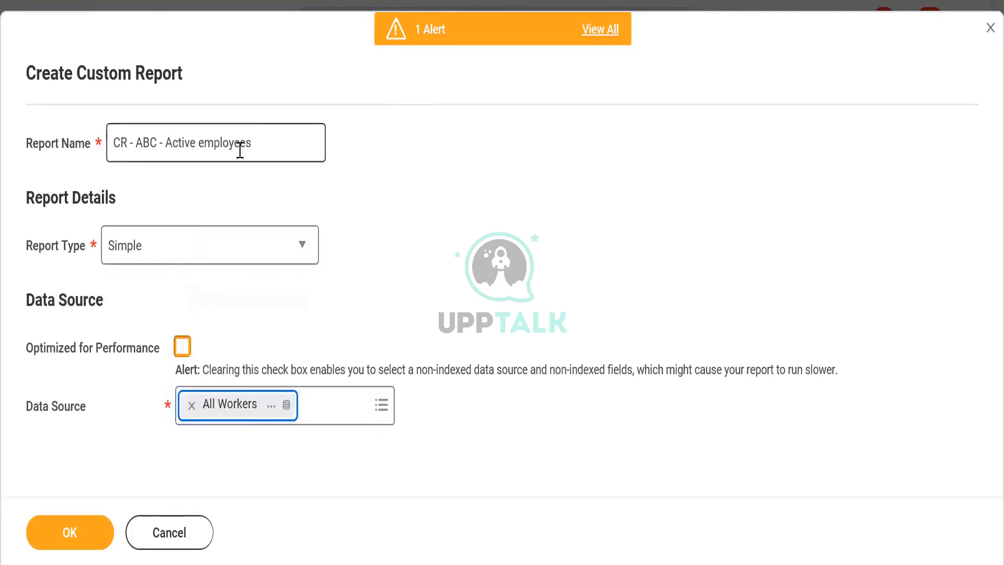
Step: Review the details of the All Workers data source, including its data source type, and close them
{"action": "left_click", "coordinate": [272, 408]}
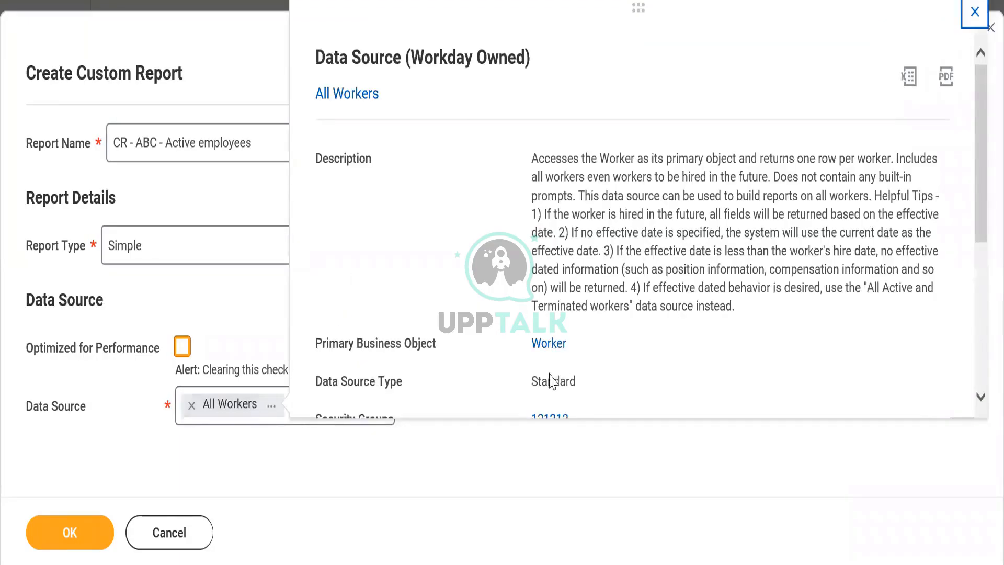
{"action": "left_click_drag", "start_coordinate": [529, 392], "coordinate": [577, 386]}
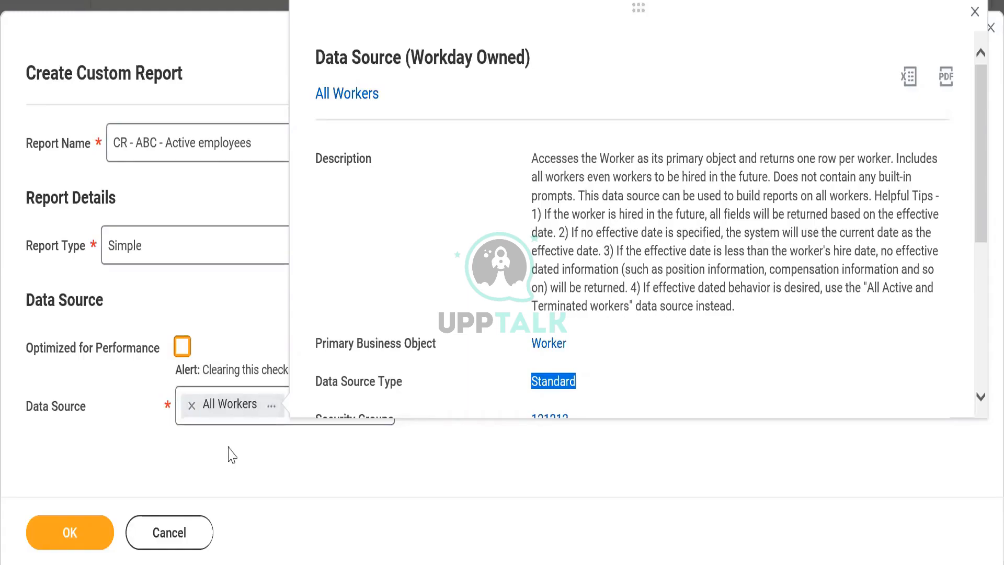
{"action": "left_click", "coordinate": [228, 447]}
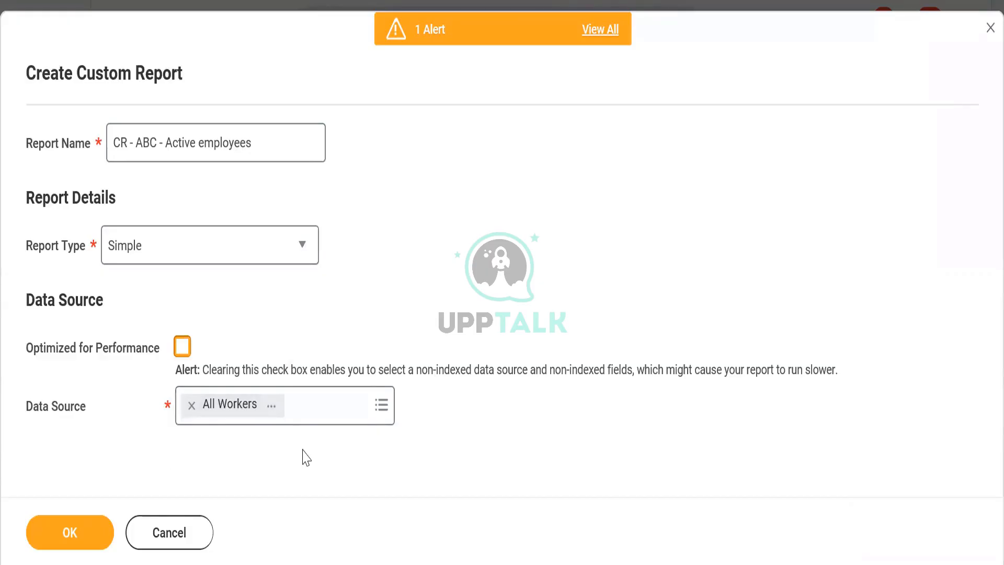
Step: Replace the All Workers data source with All Active Employees, keeping Optimized for Performance disabled
{"action": "left_click", "coordinate": [191, 406]}
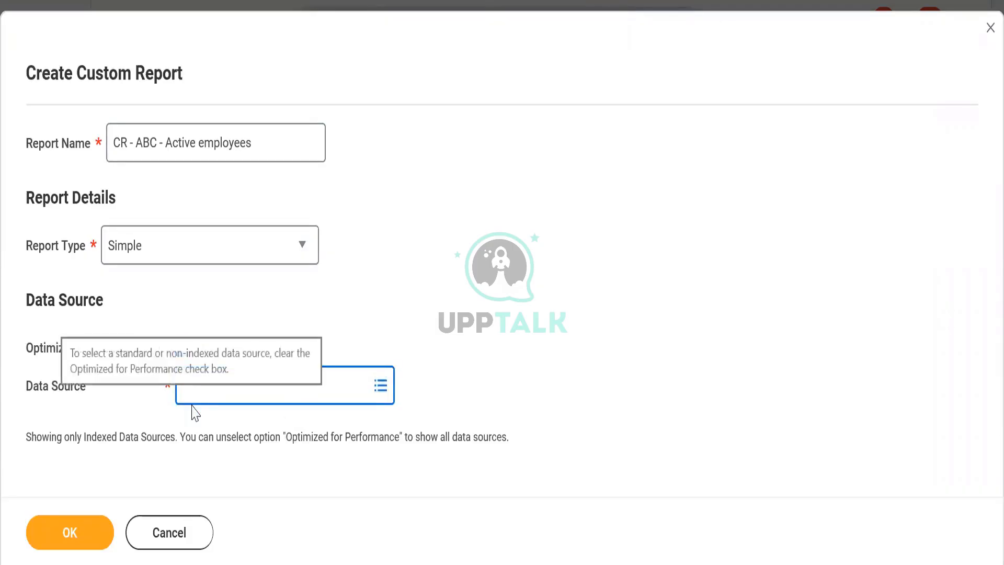
{"action": "left_click", "coordinate": [182, 346]}
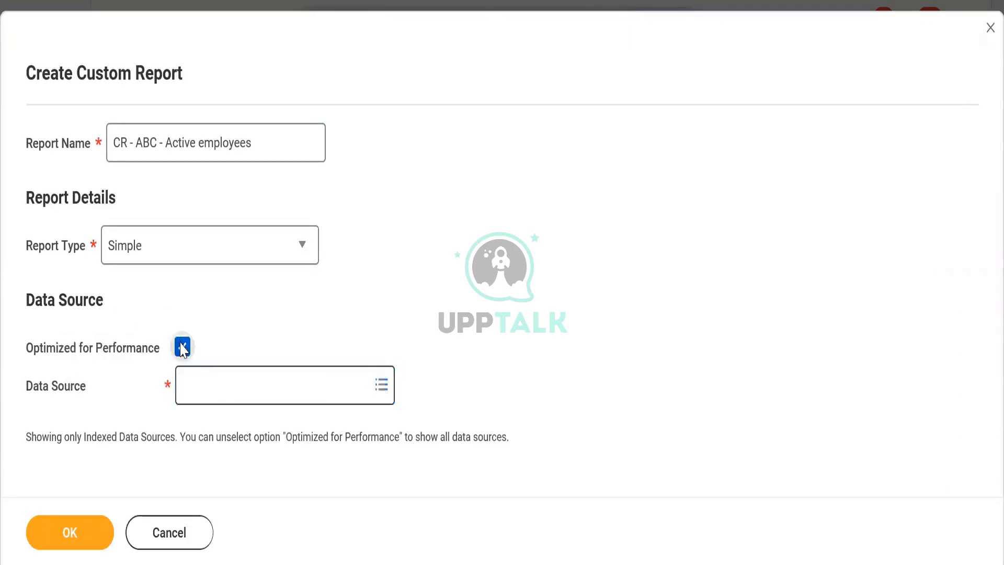
{"action": "left_click", "coordinate": [215, 399]}
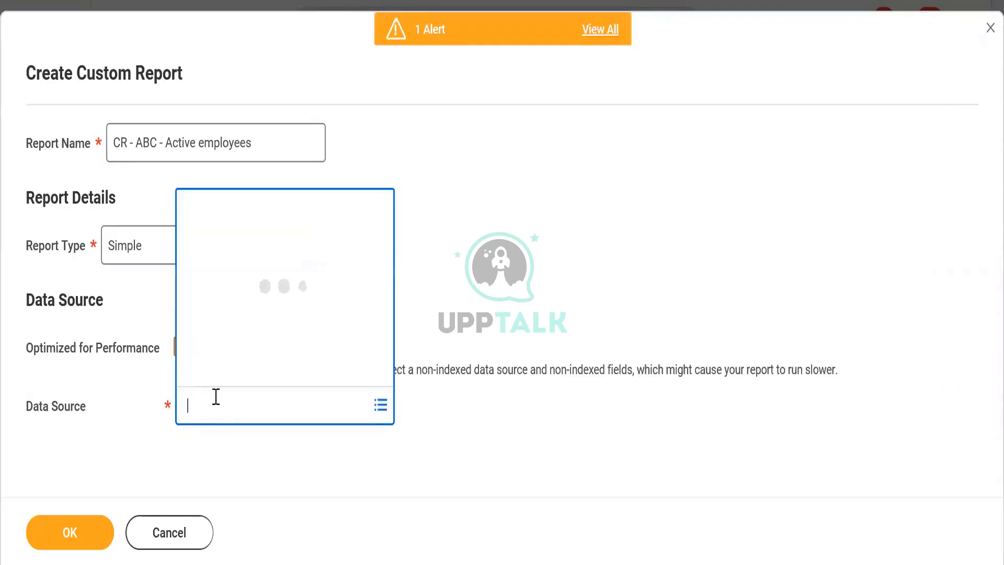
{"action": "type", "text": "All active "}
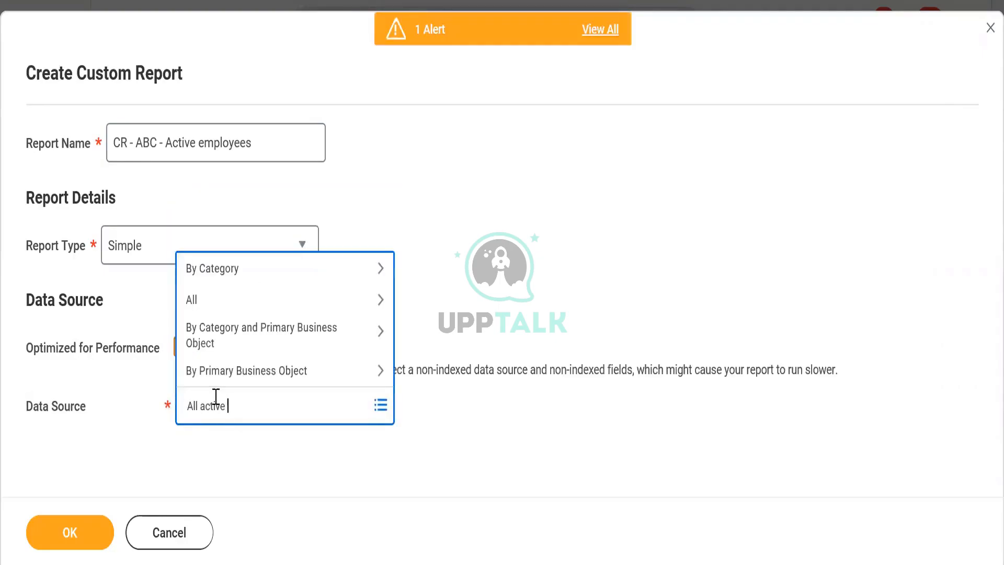
{"action": "type", "text": "employees"}
{"action": "key", "text": "Return"}
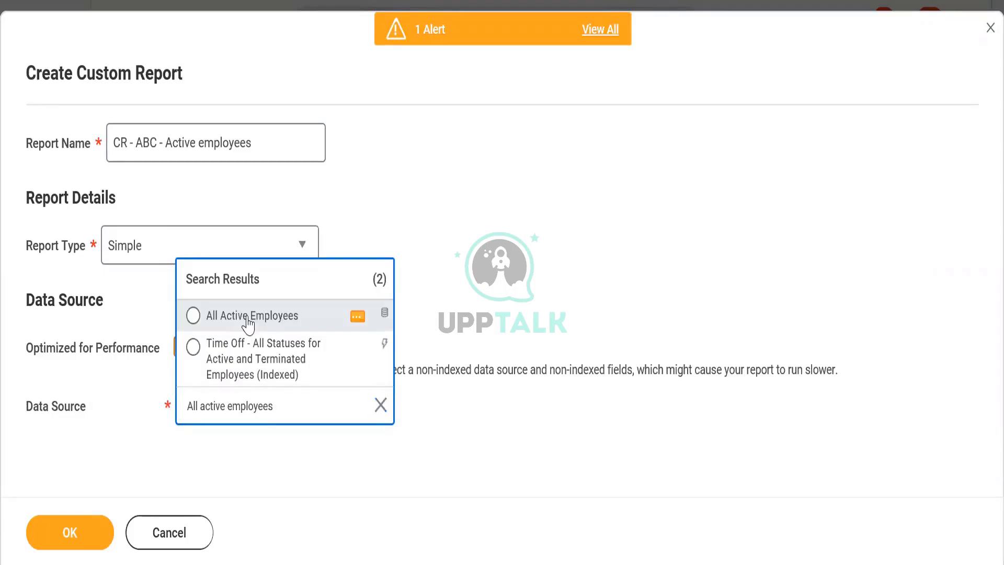
{"action": "left_click", "coordinate": [247, 318]}
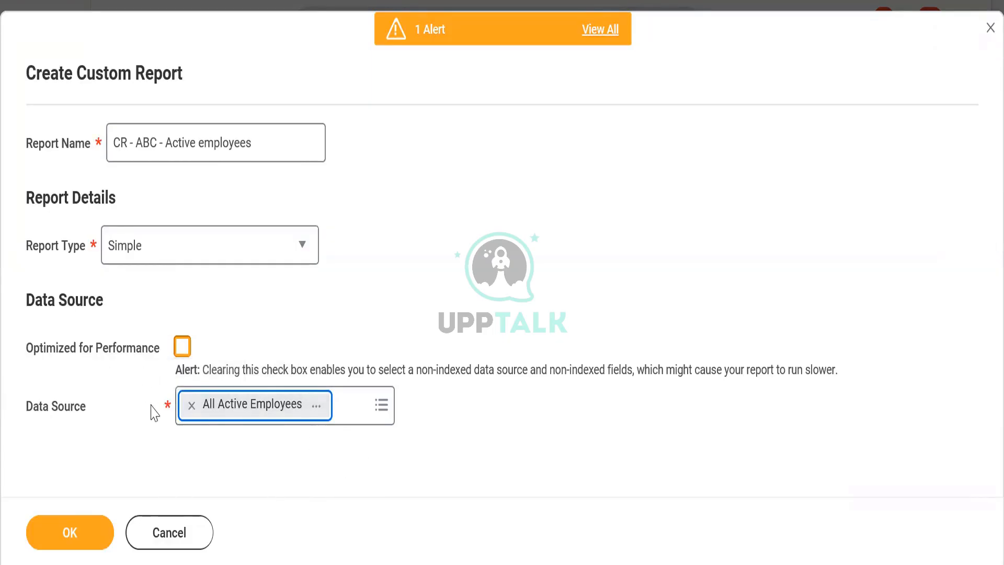
Step: Replace All Active Employees with the Indexed All Workers data source, with Optimized for Performance enabled, and submit the new report
{"action": "mouse_move", "coordinate": [154, 413]}
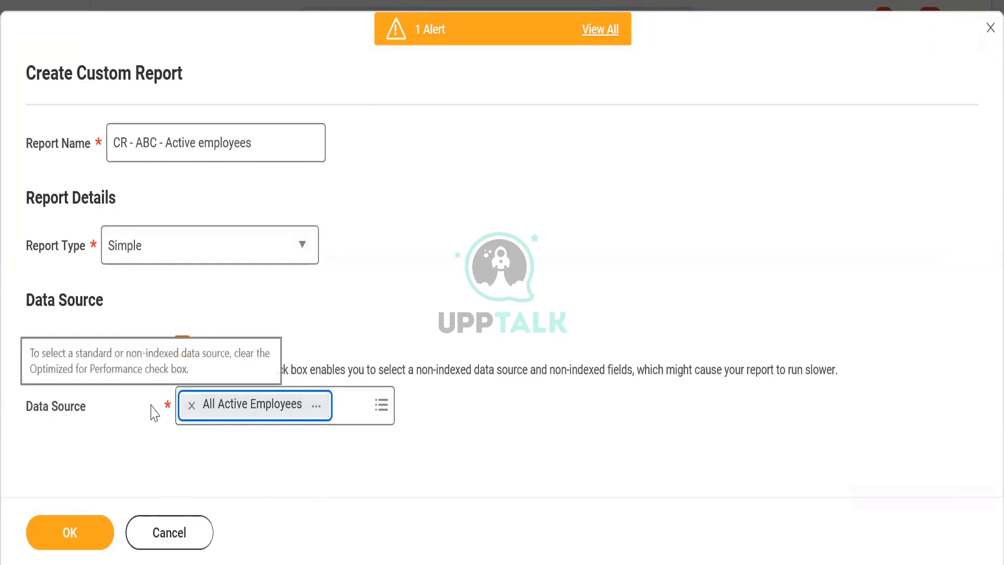
{"action": "left_click", "coordinate": [192, 406]}
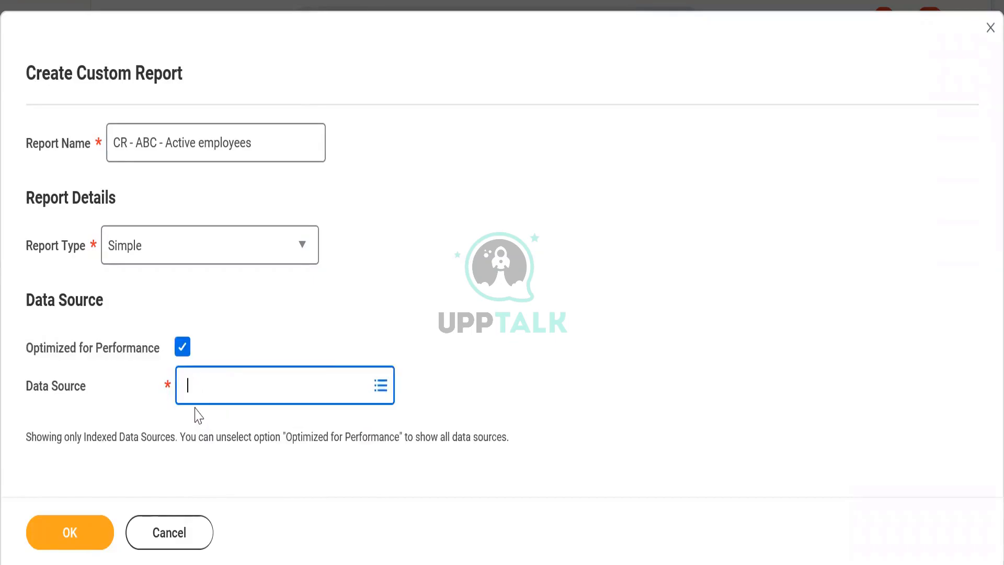
{"action": "left_click", "coordinate": [182, 346]}
{"action": "left_click", "coordinate": [196, 398]}
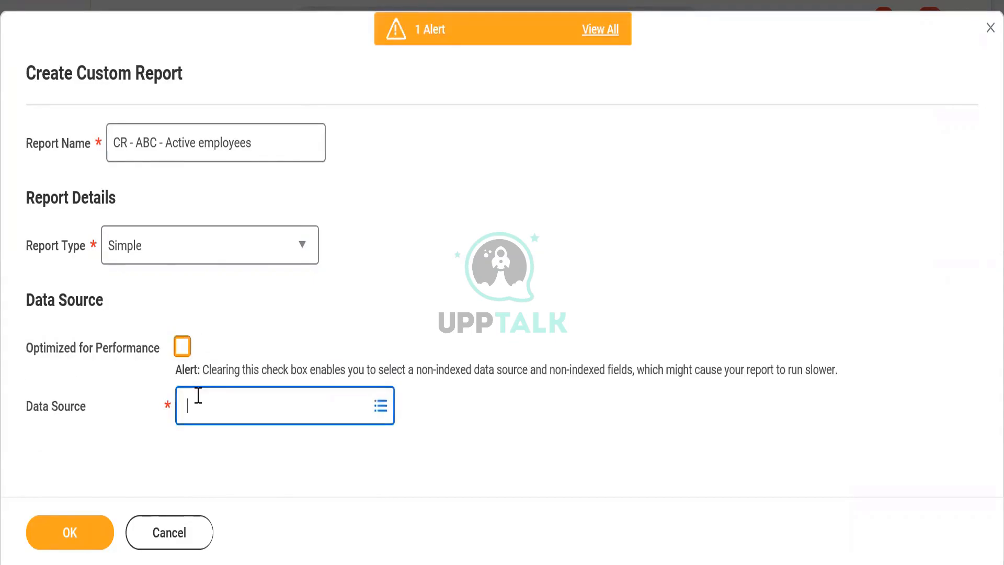
{"action": "type", "text": "All wo"}
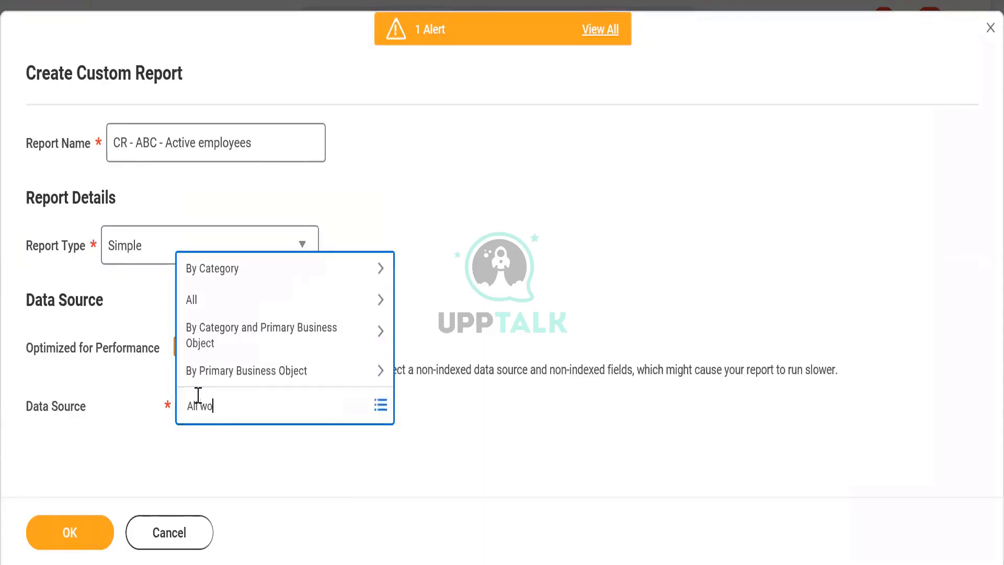
{"action": "key", "text": "Escape"}
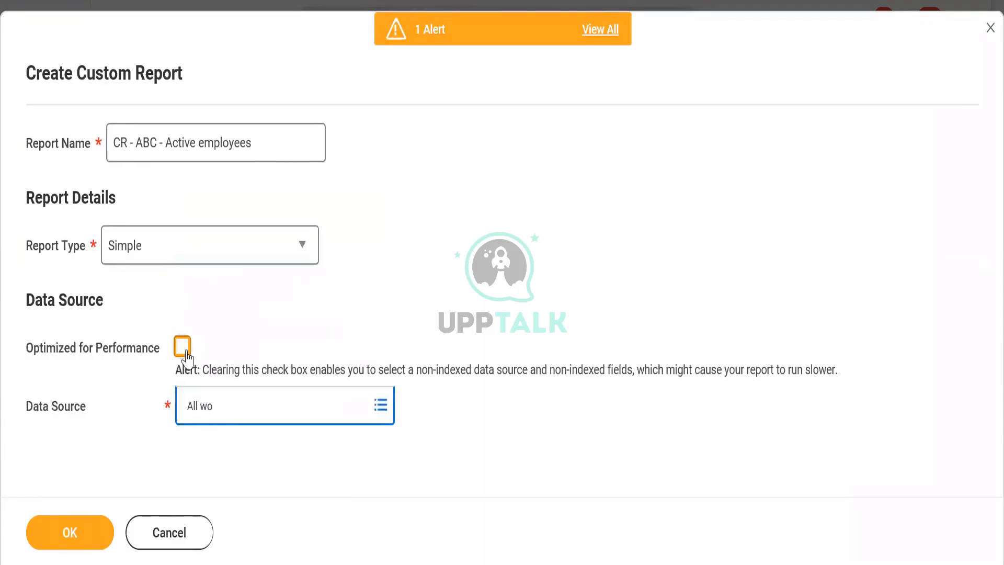
{"action": "left_click", "coordinate": [184, 350]}
{"action": "double_click", "coordinate": [235, 386]}
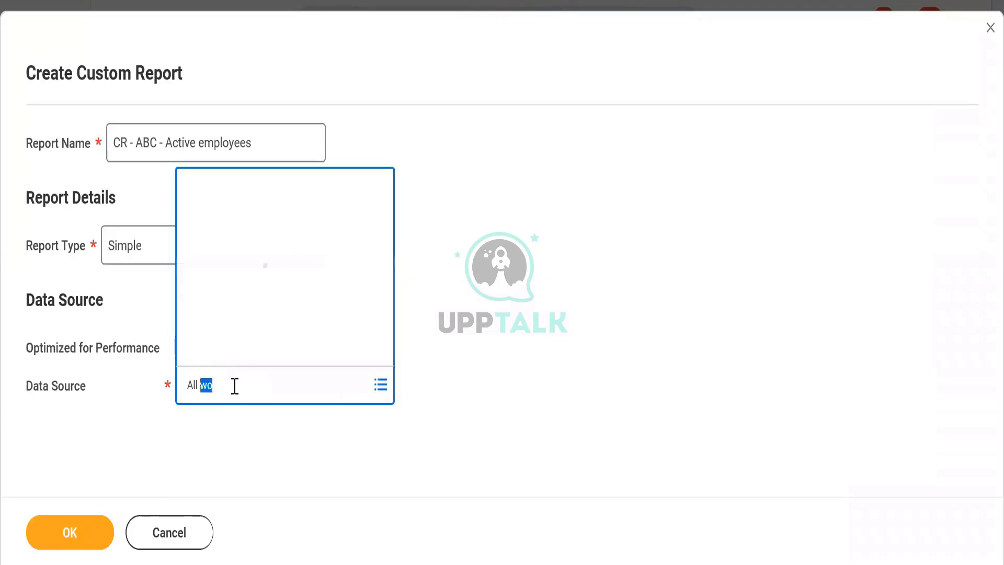
{"action": "key", "text": "ctrl+a"}
{"action": "type", "text": "w"}
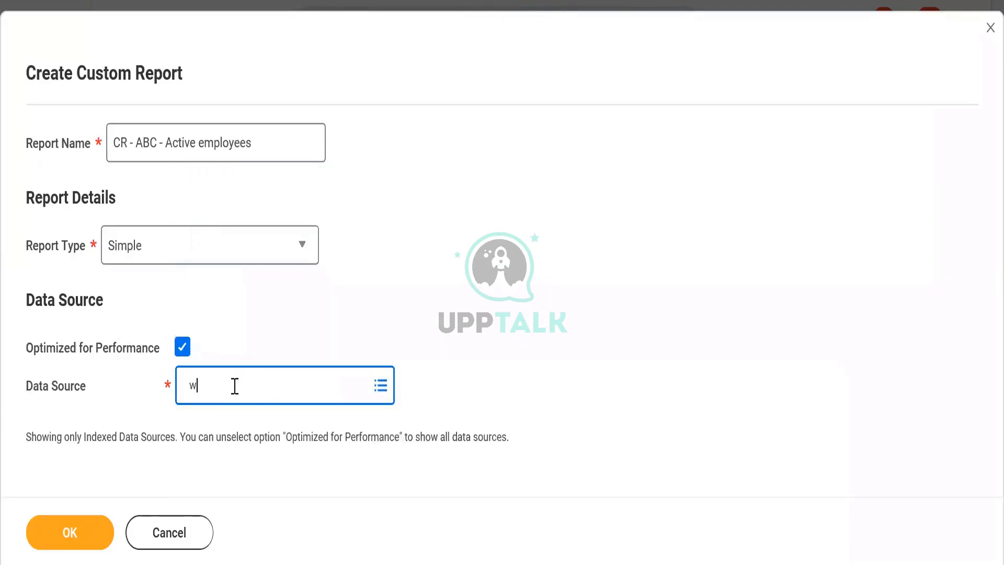
{"action": "key", "text": "BackSpace"}
{"action": "type", "text": "all workers"}
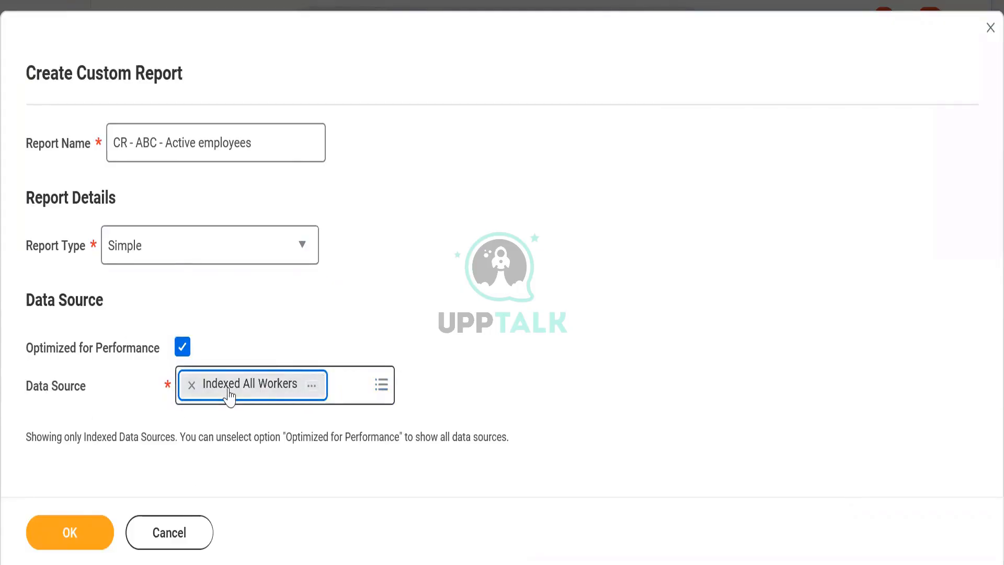
{"action": "left_click", "coordinate": [73, 534]}
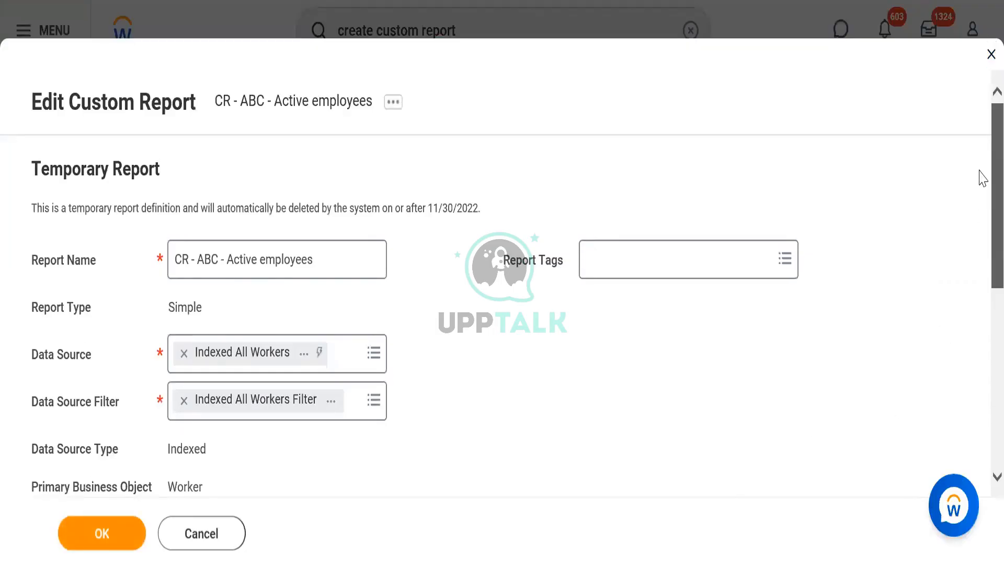
Step: Examine the report's header fields and the available Data Source Filter options, keeping Indexed All Workers Filter selected
{"action": "scroll", "coordinate": [980, 175], "scroll_direction": "down", "scroll_amount": 5}
{"action": "scroll", "coordinate": [979, 168], "scroll_direction": "up", "scroll_amount": 2}
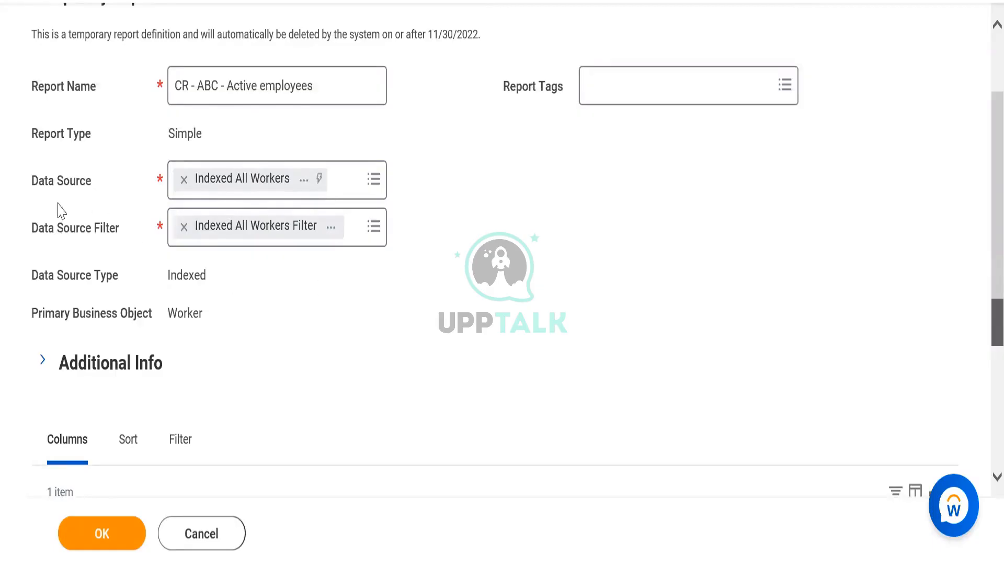
{"action": "left_click_drag", "start_coordinate": [76, 240], "coordinate": [120, 227]}
{"action": "left_click", "coordinate": [75, 232]}
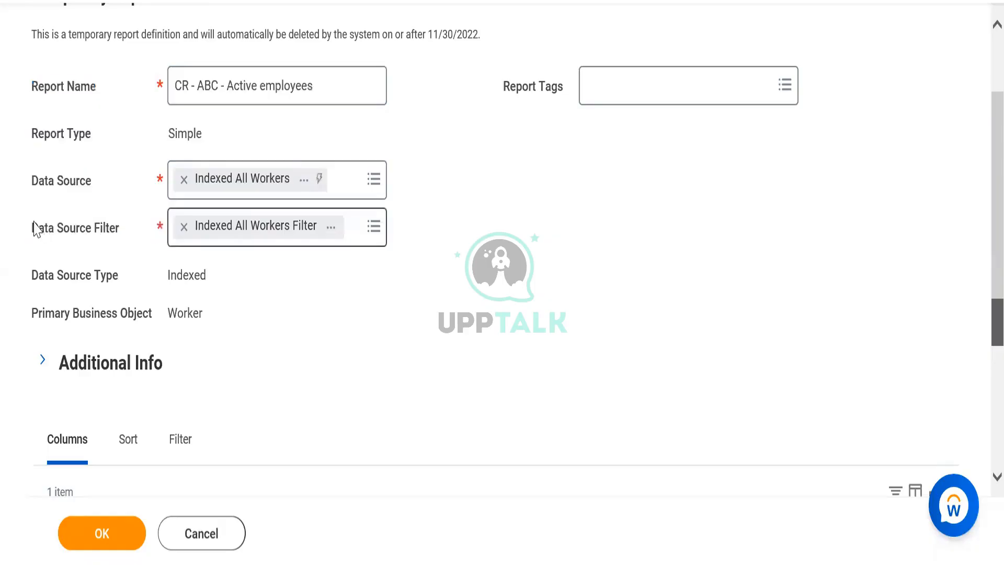
{"action": "left_click_drag", "start_coordinate": [34, 228], "coordinate": [118, 230]}
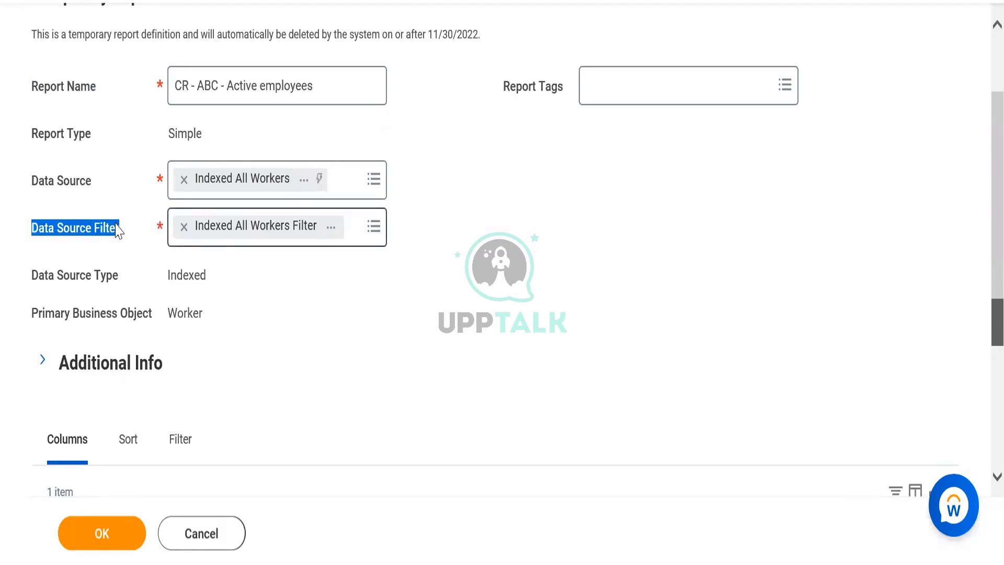
{"action": "left_click", "coordinate": [118, 230]}
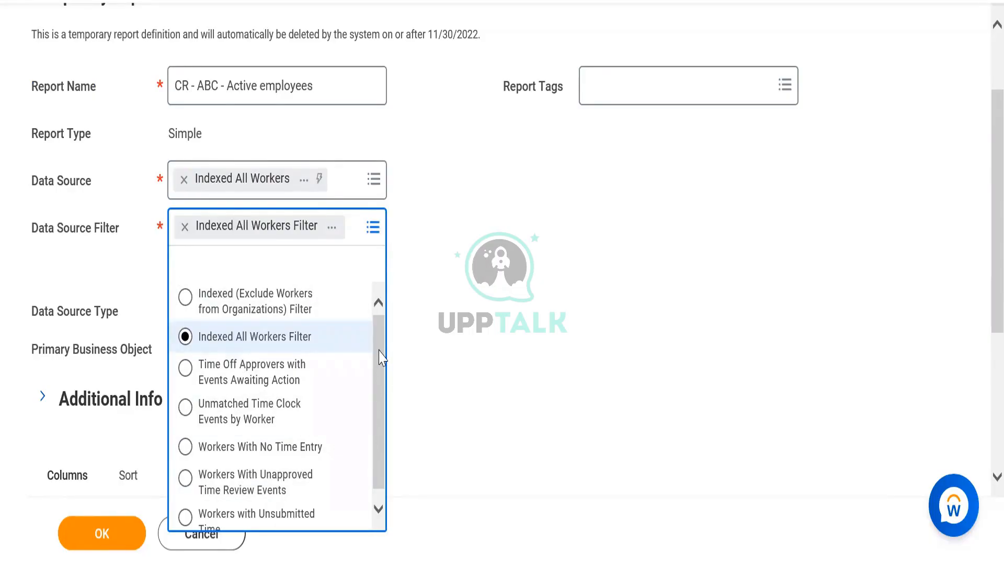
{"action": "left_click_drag", "start_coordinate": [381, 358], "coordinate": [381, 429]}
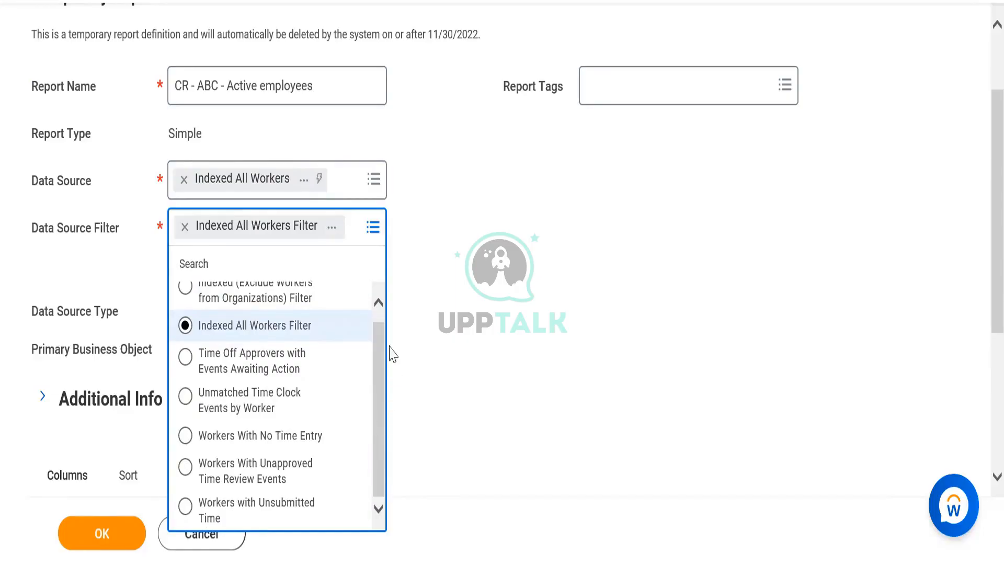
{"action": "left_click", "coordinate": [379, 305]}
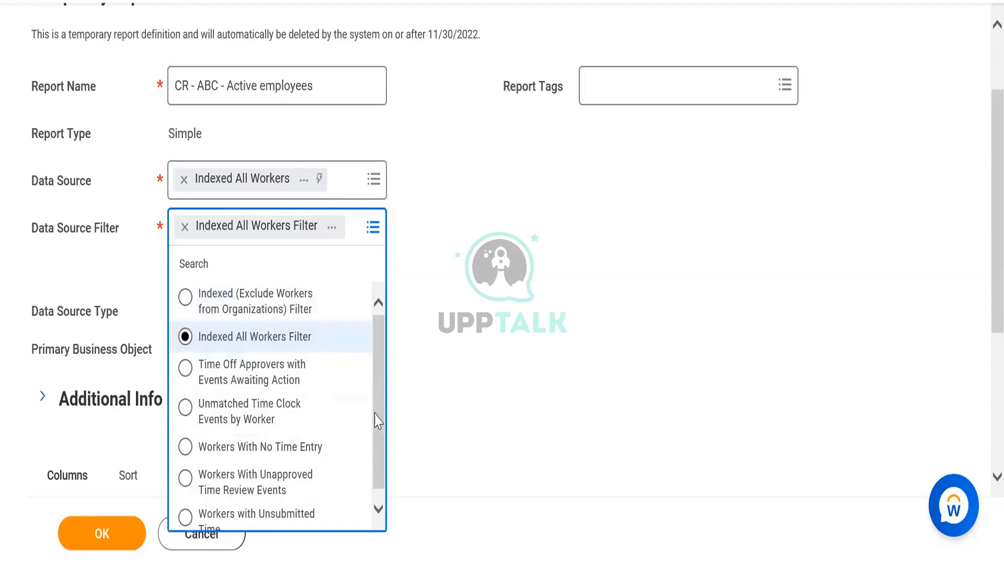
{"action": "scroll", "coordinate": [377, 444], "scroll_direction": "down", "scroll_amount": 1}
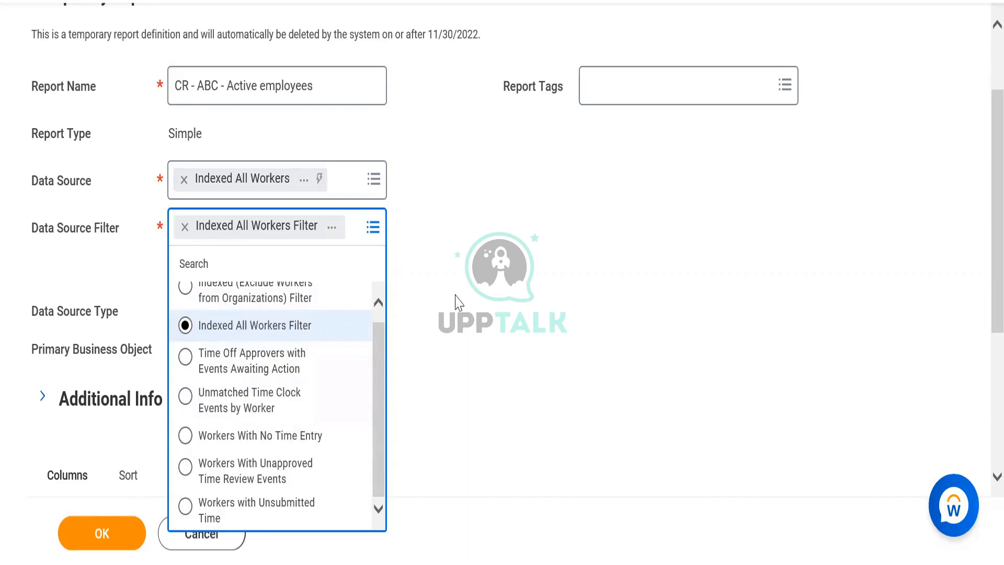
{"action": "left_click", "coordinate": [379, 302]}
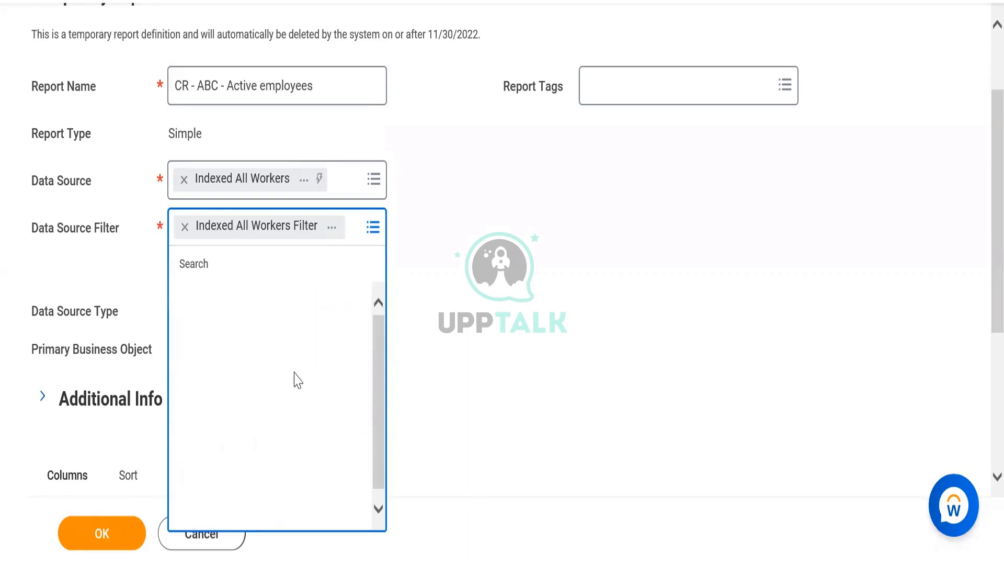
{"action": "left_click", "coordinate": [641, 323]}
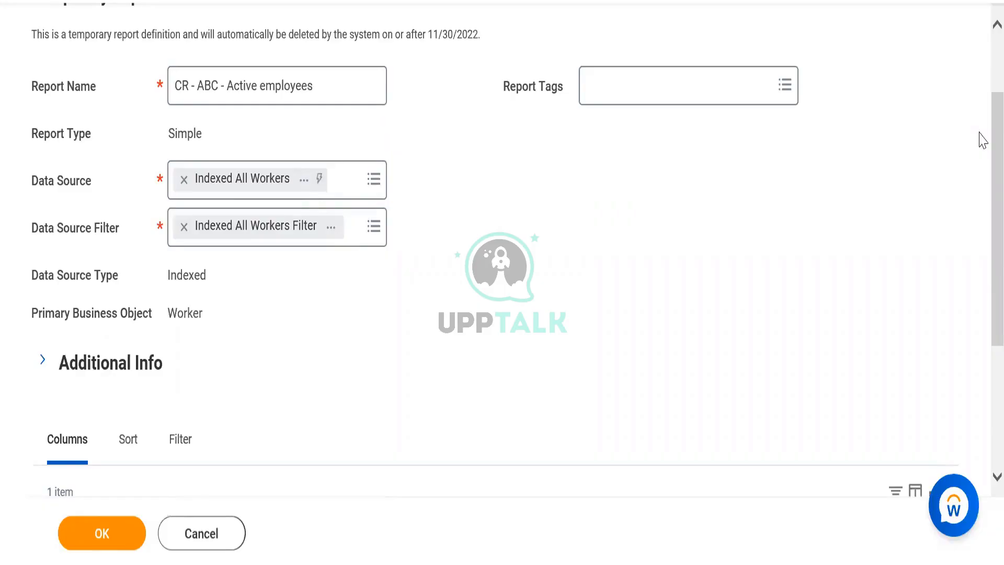
Step: Review the report definition from its header fields to the Columns grid, including the field categories offered for the first row
{"action": "scroll", "coordinate": [980, 256], "scroll_direction": "down", "scroll_amount": 4}
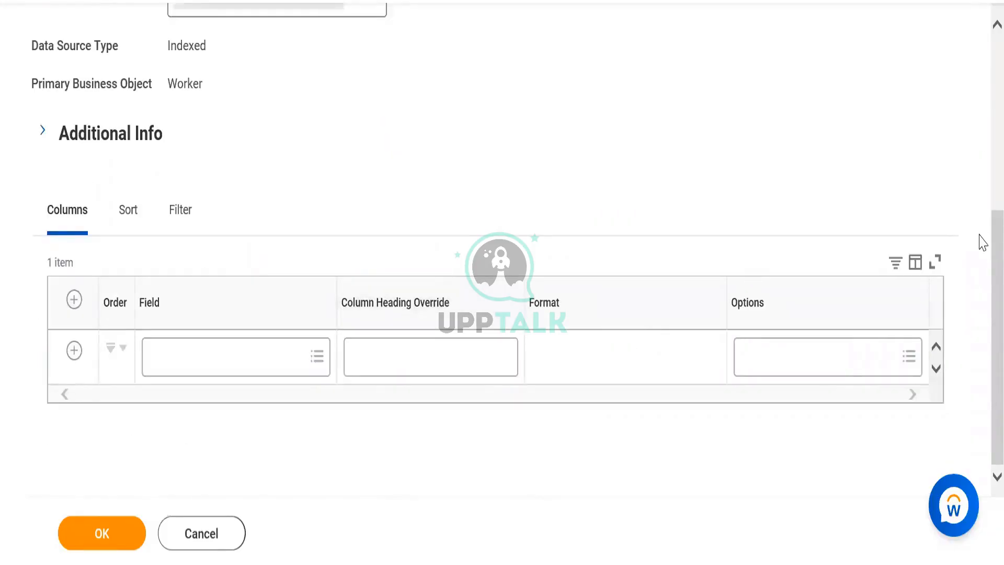
{"action": "scroll", "coordinate": [981, 104], "scroll_direction": "up", "scroll_amount": 6}
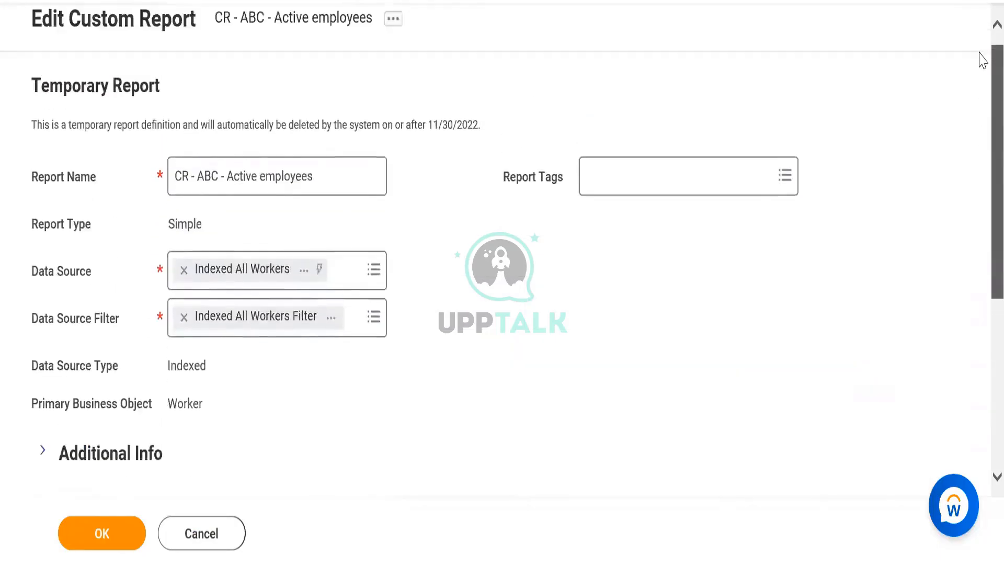
{"action": "scroll", "coordinate": [979, 162], "scroll_direction": "down", "scroll_amount": 6}
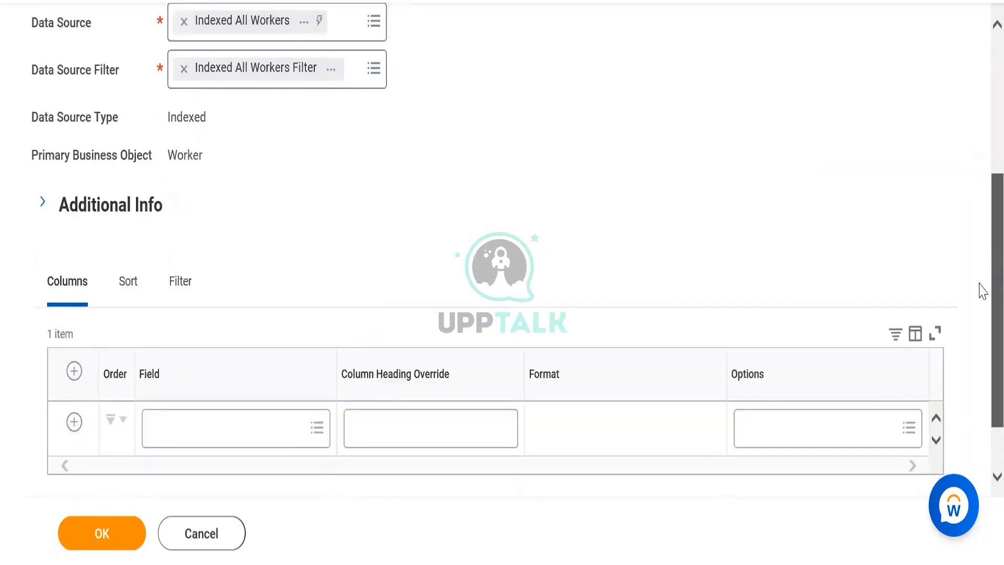
{"action": "scroll", "coordinate": [982, 209], "scroll_direction": "up", "scroll_amount": 4}
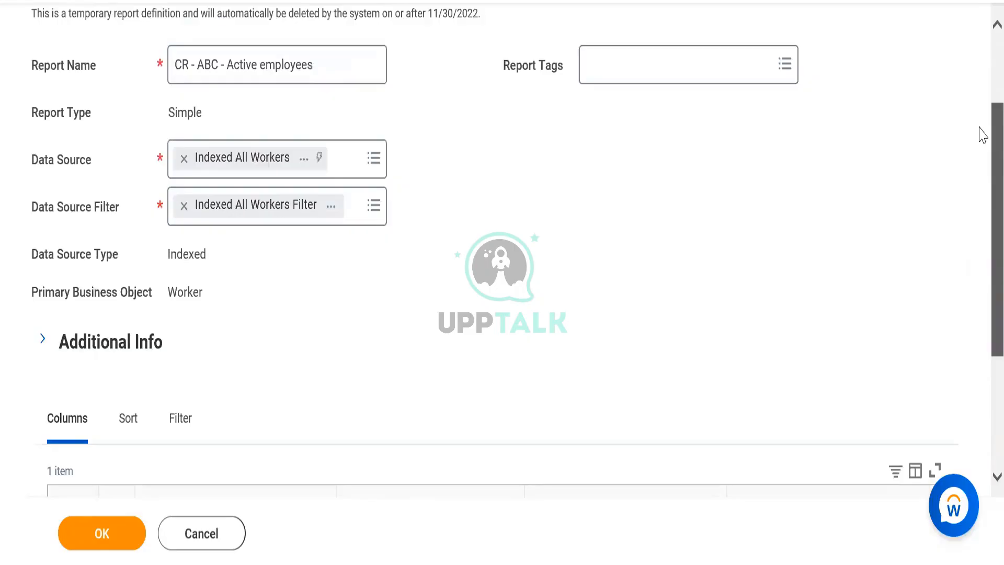
{"action": "scroll", "coordinate": [979, 100], "scroll_direction": "up", "scroll_amount": 2}
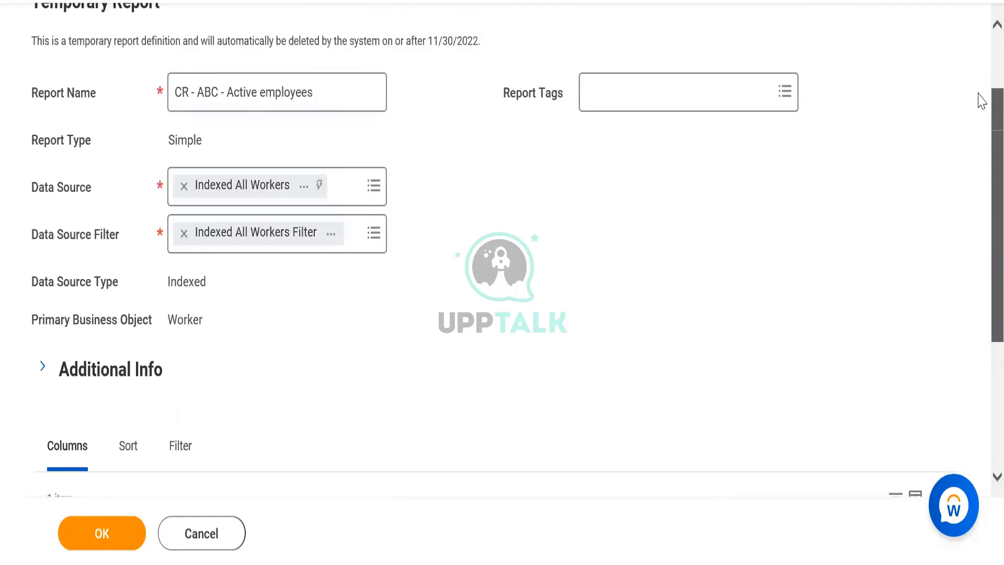
{"action": "scroll", "coordinate": [978, 124], "scroll_direction": "down", "scroll_amount": 5}
{"action": "scroll", "coordinate": [976, 215], "scroll_direction": "down", "scroll_amount": 2}
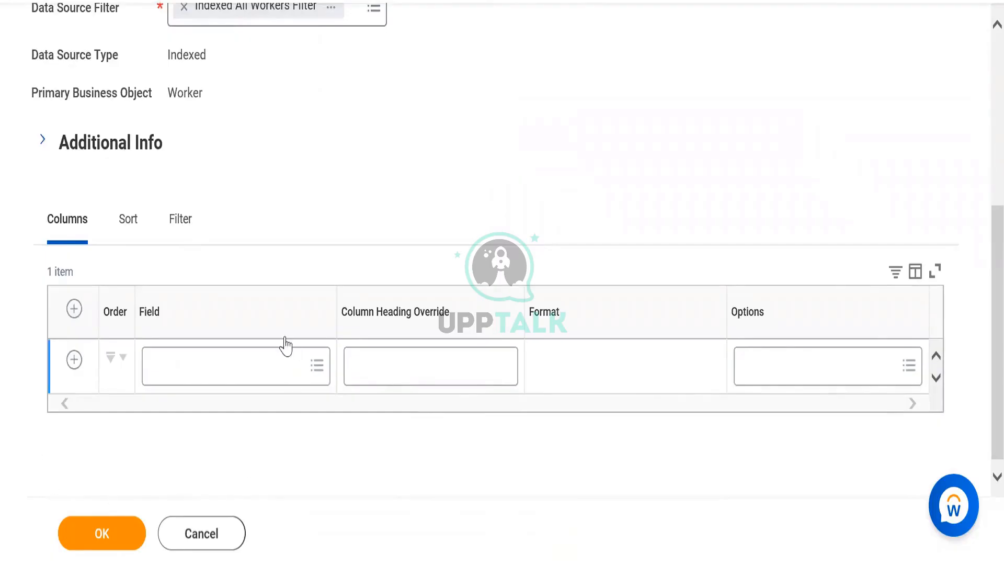
{"action": "left_click", "coordinate": [234, 367]}
{"action": "left_click", "coordinate": [234, 363]}
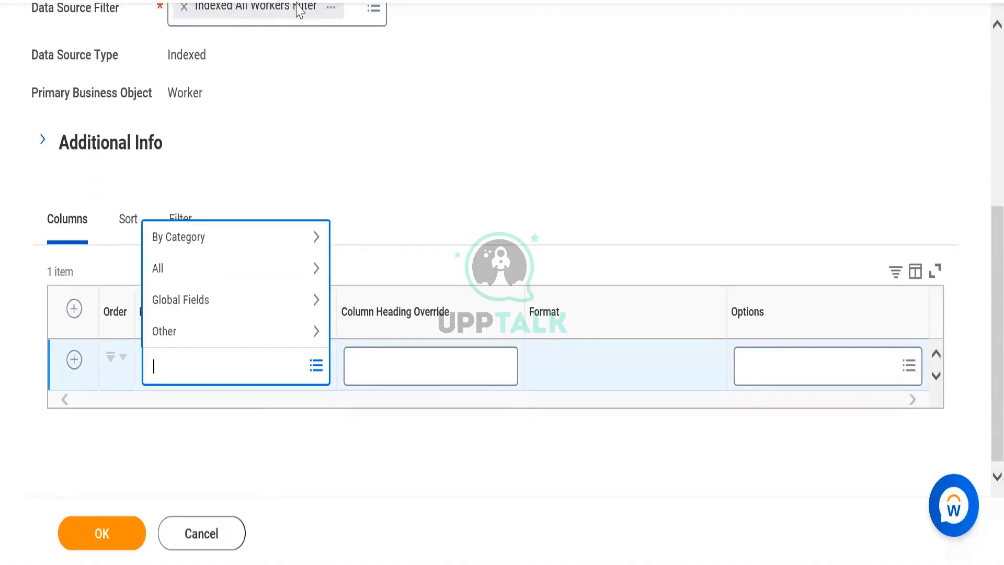
{"action": "left_click", "coordinate": [128, 323]}
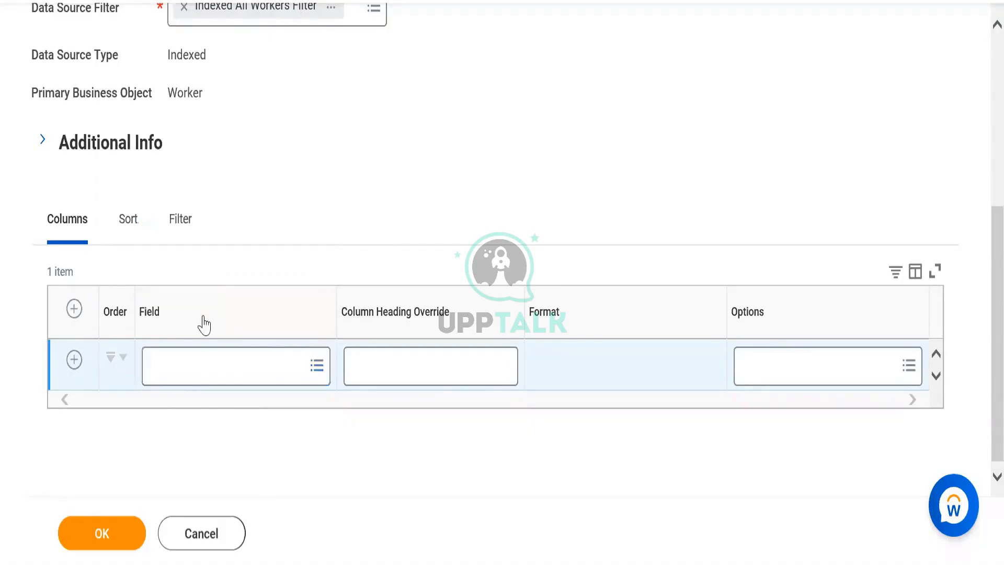
Step: Add Employee ID as the field of the first report column by searching for "Employee ID"
{"action": "left_click", "coordinate": [223, 373]}
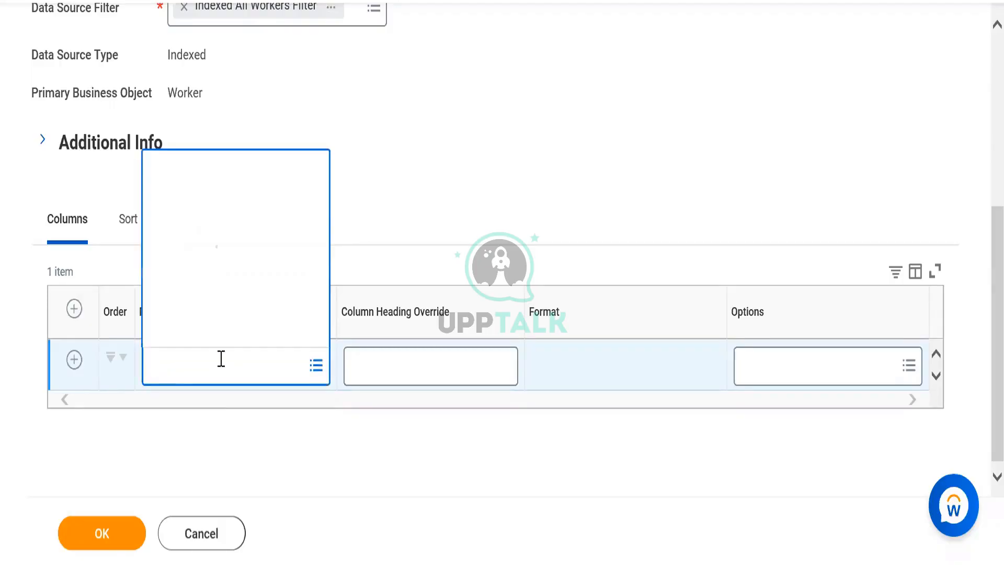
{"action": "type", "text": "Employee ID"}
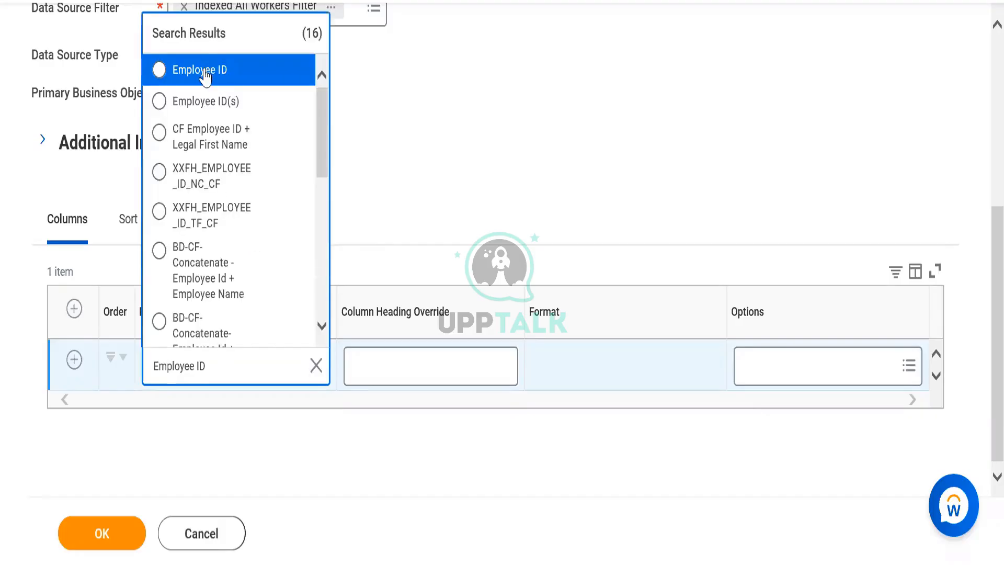
{"action": "left_click", "coordinate": [205, 73]}
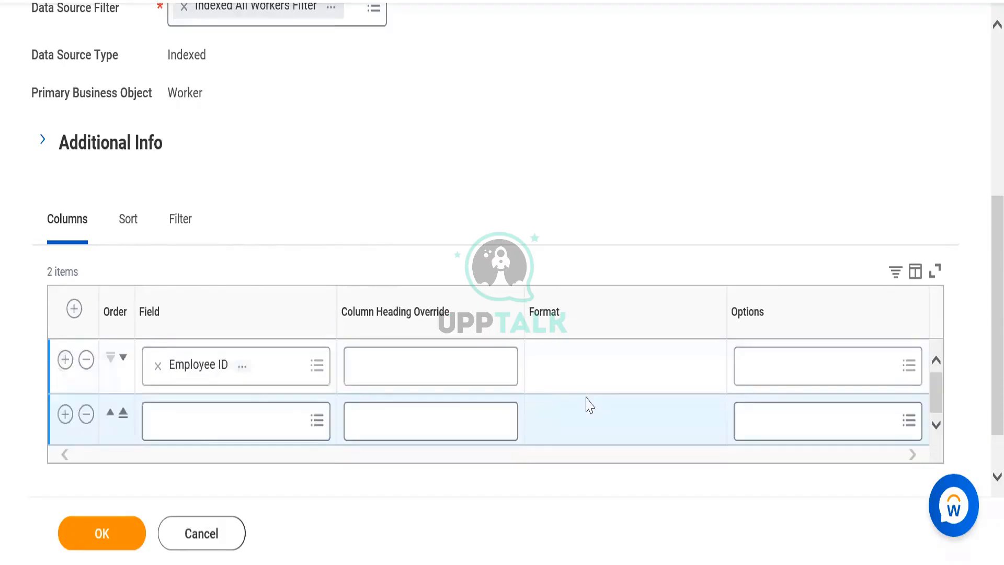
Step: Search for "Full name" in the second column row, compare the candidate fields' details, and select Full Legal Name as its field
{"action": "left_click", "coordinate": [263, 415]}
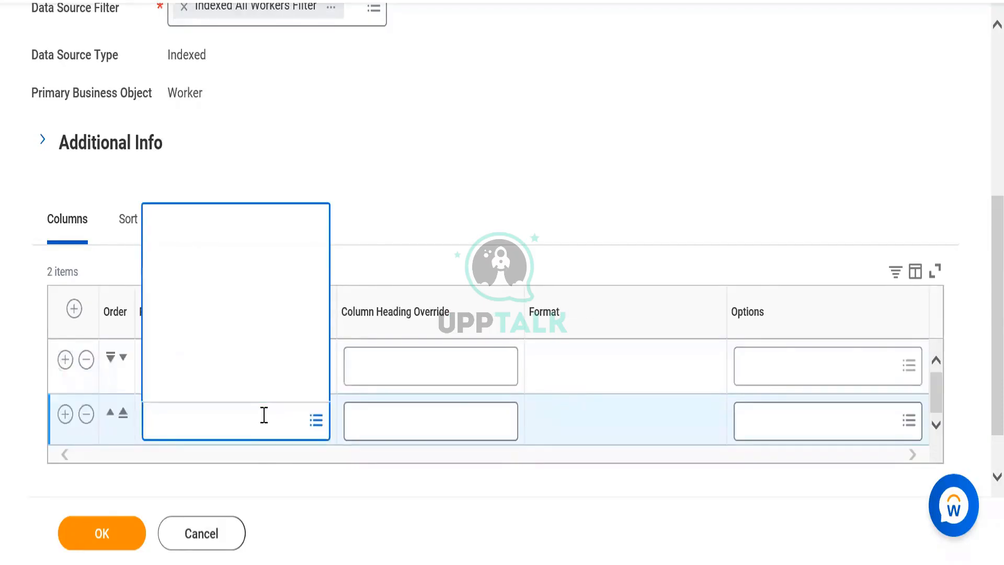
{"action": "type", "text": "F"}
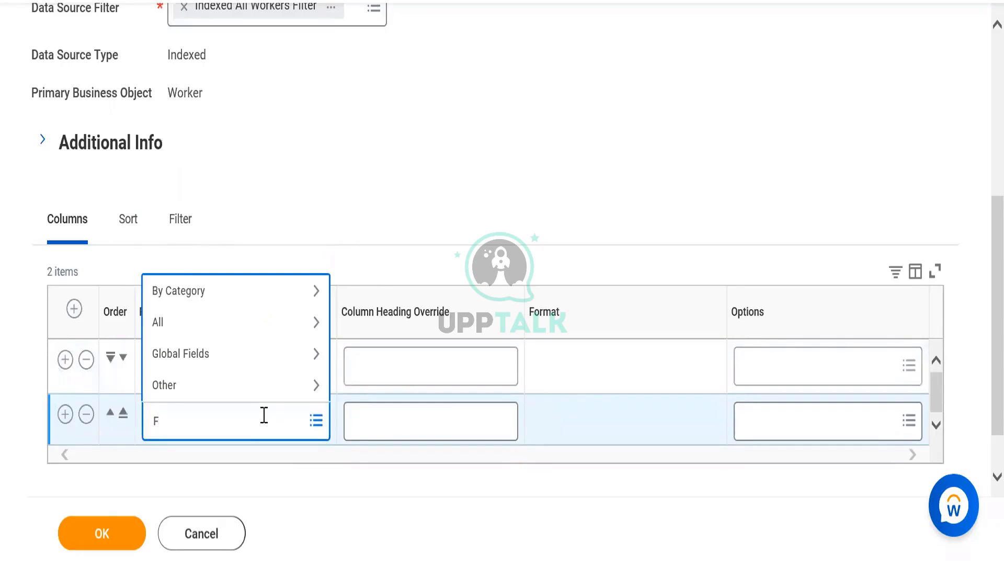
{"action": "type", "text": "ull name"}
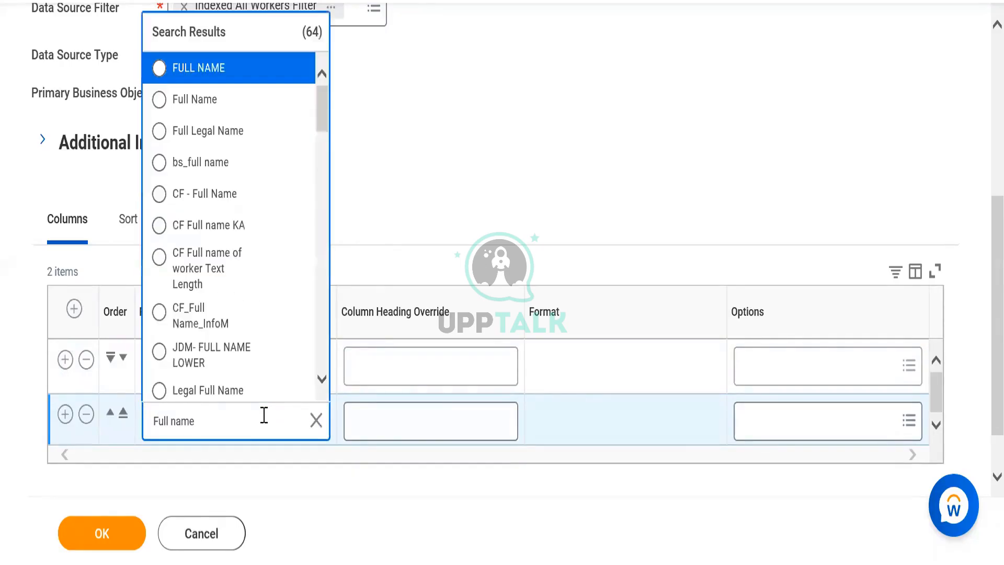
{"action": "mouse_move", "coordinate": [279, 106]}
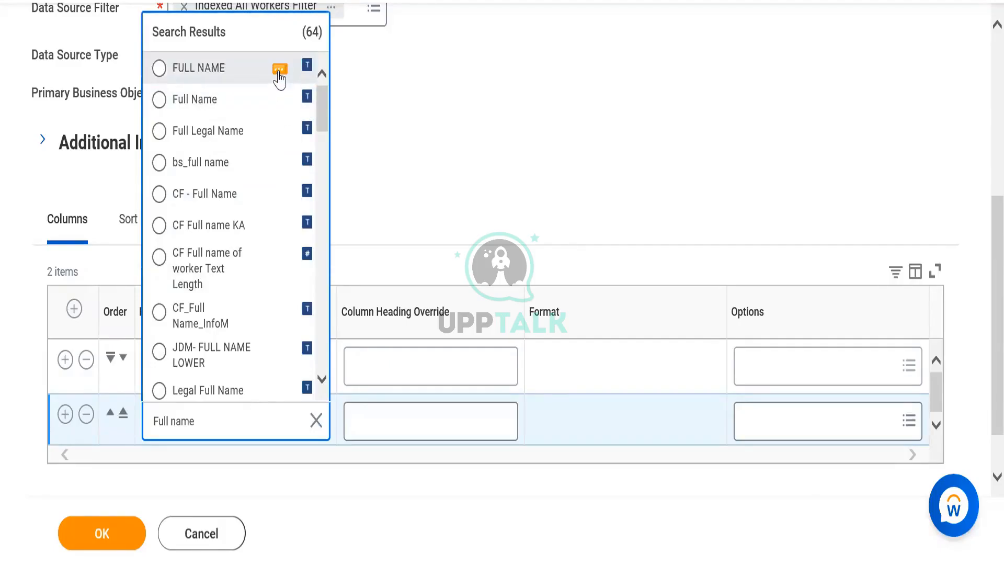
{"action": "left_click", "coordinate": [279, 70]}
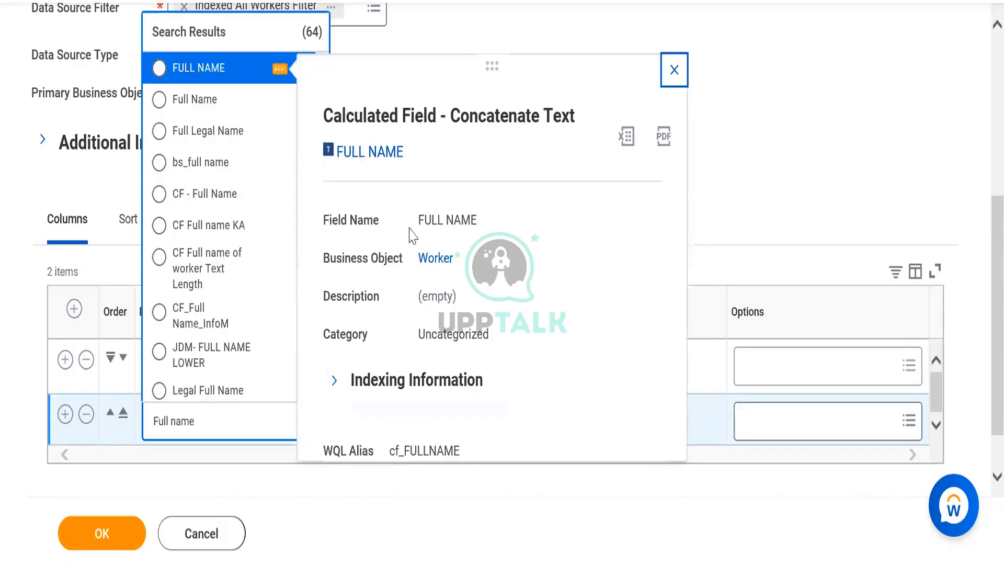
{"action": "left_click", "coordinate": [280, 102]}
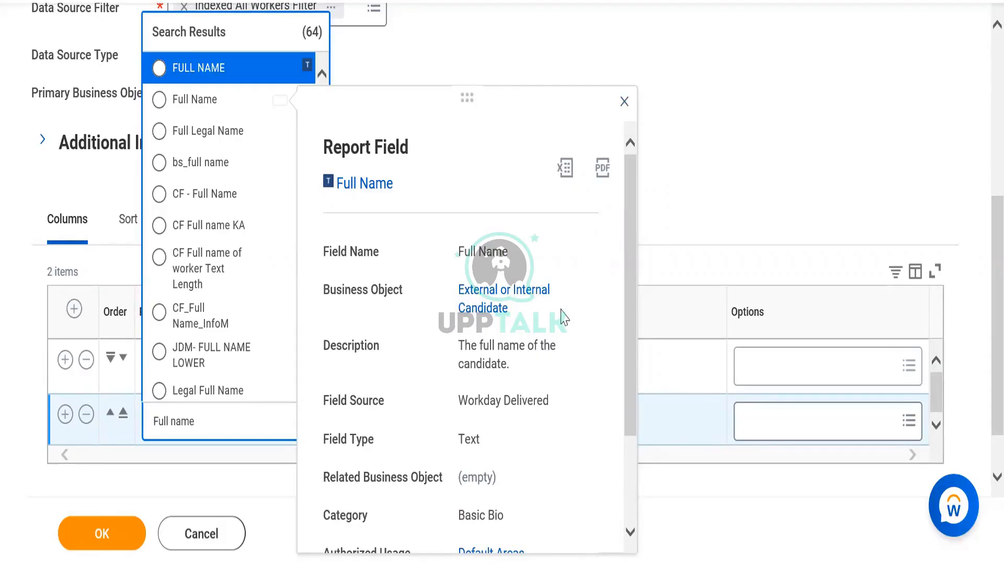
{"action": "left_click", "coordinate": [281, 104]}
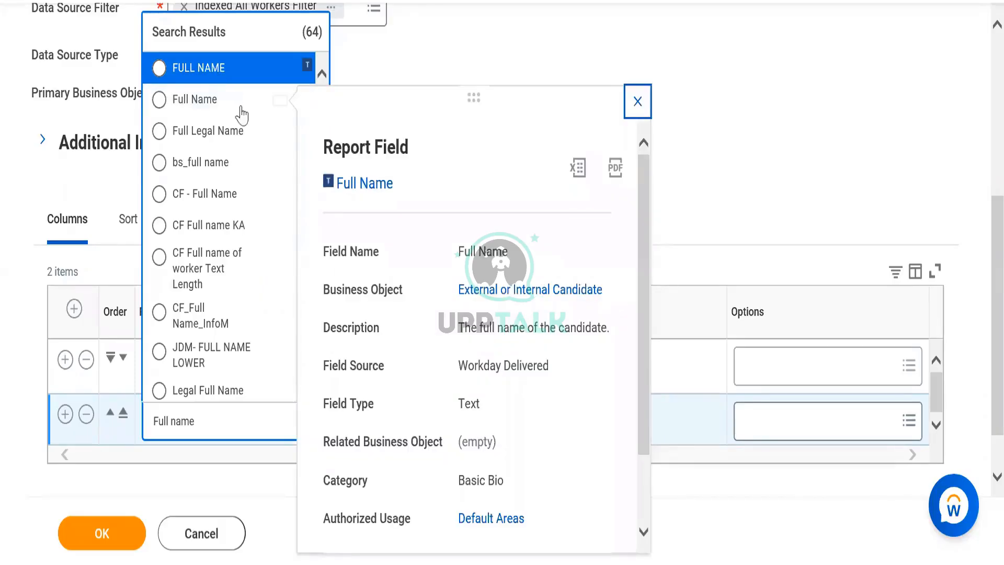
{"action": "left_click", "coordinate": [281, 132]}
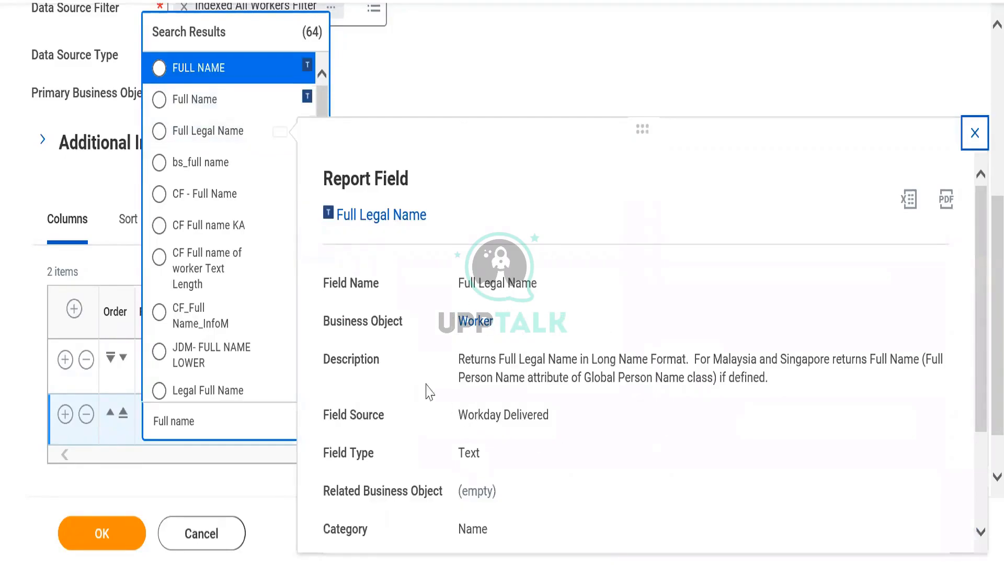
{"action": "left_click", "coordinate": [221, 144]}
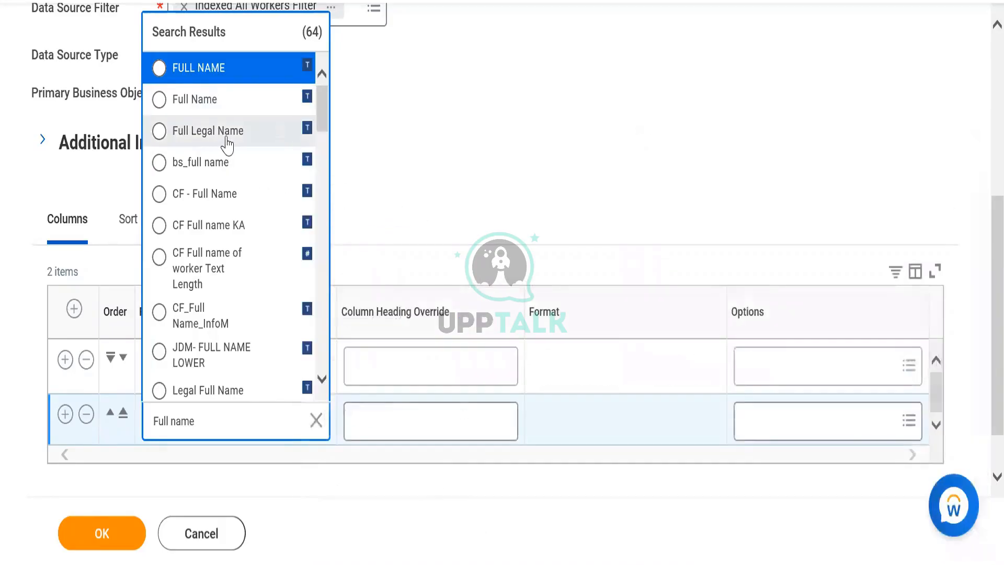
Step: Add a third column row and set its field to the first Active Status match by searching for "Active Status"
{"action": "left_click", "coordinate": [64, 414]}
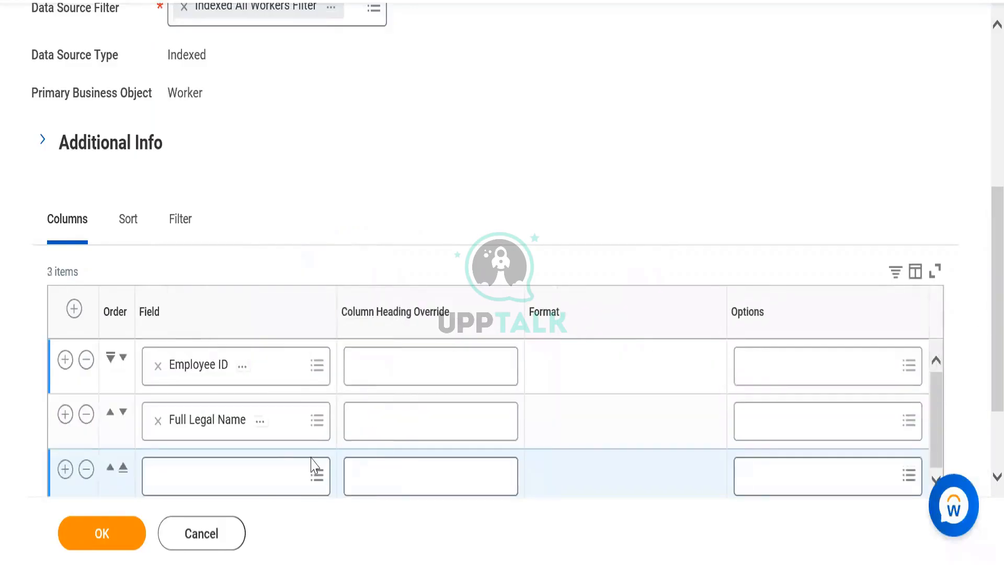
{"action": "left_click", "coordinate": [270, 474]}
{"action": "type", "text": "E"}
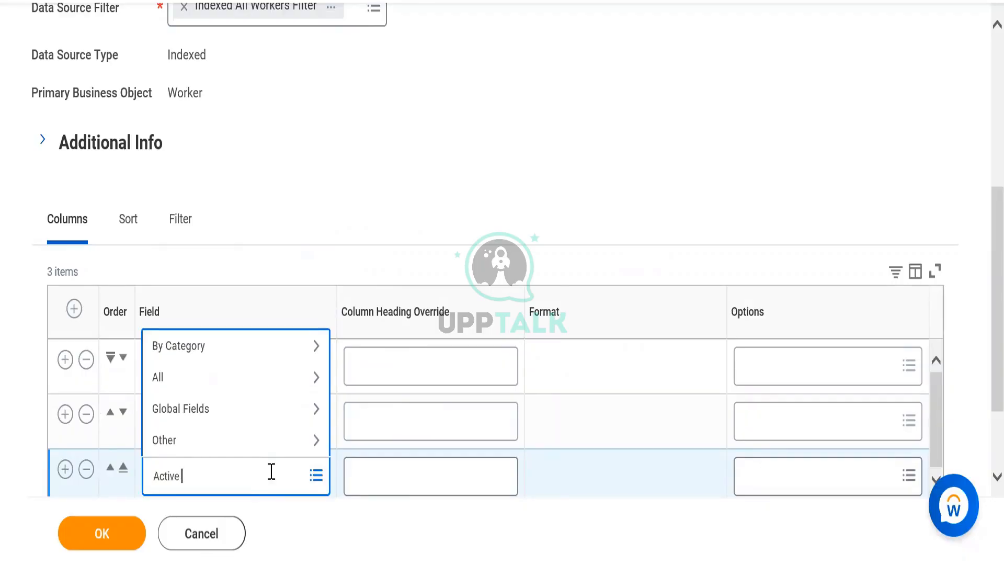
{"action": "key", "text": "Return"}
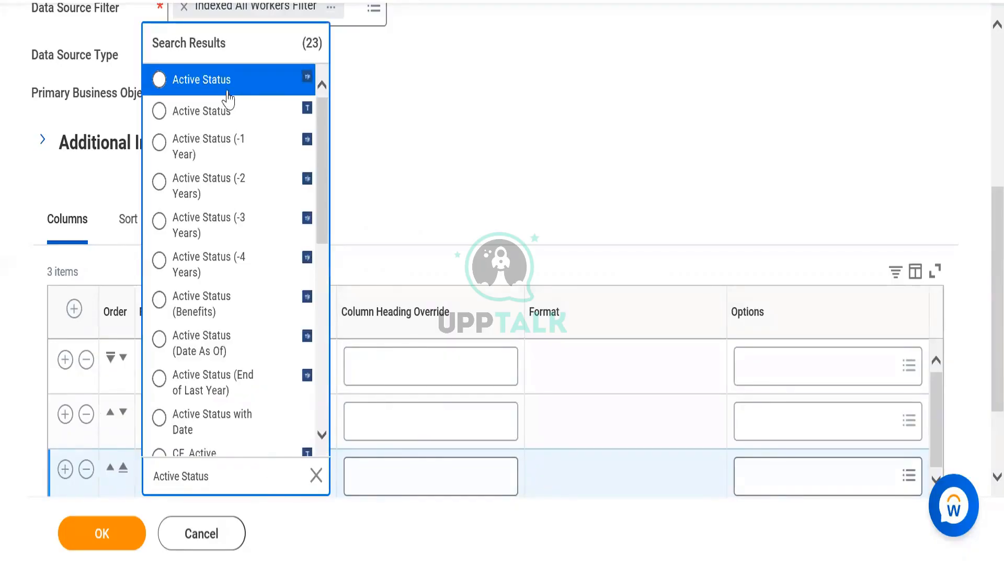
{"action": "left_click", "coordinate": [202, 80]}
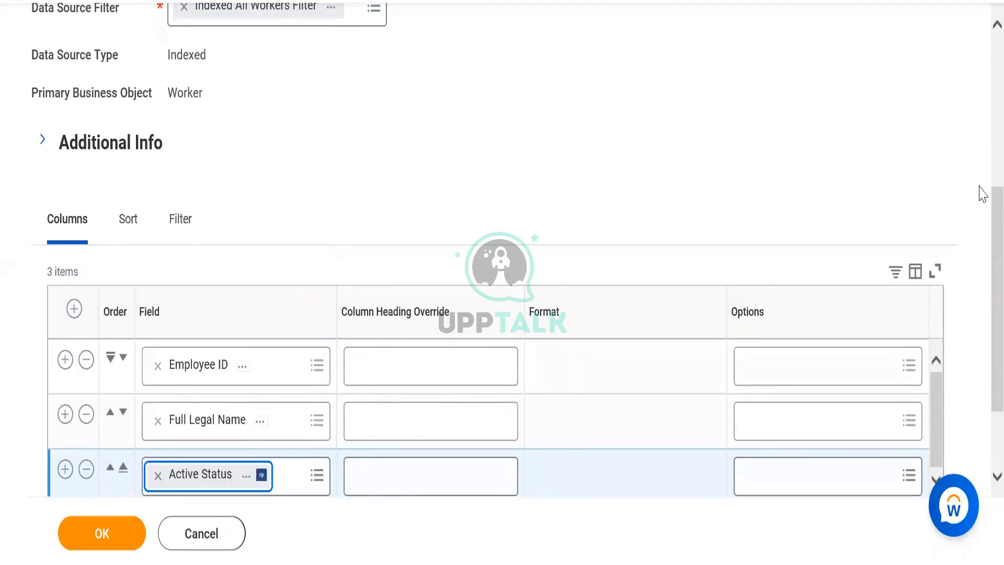
Step: Add a fourth column row using the Workday-delivered Hire Date field of the Worker object, checking the field's details before selecting it
{"action": "scroll", "coordinate": [980, 293], "scroll_direction": "down", "scroll_amount": 2}
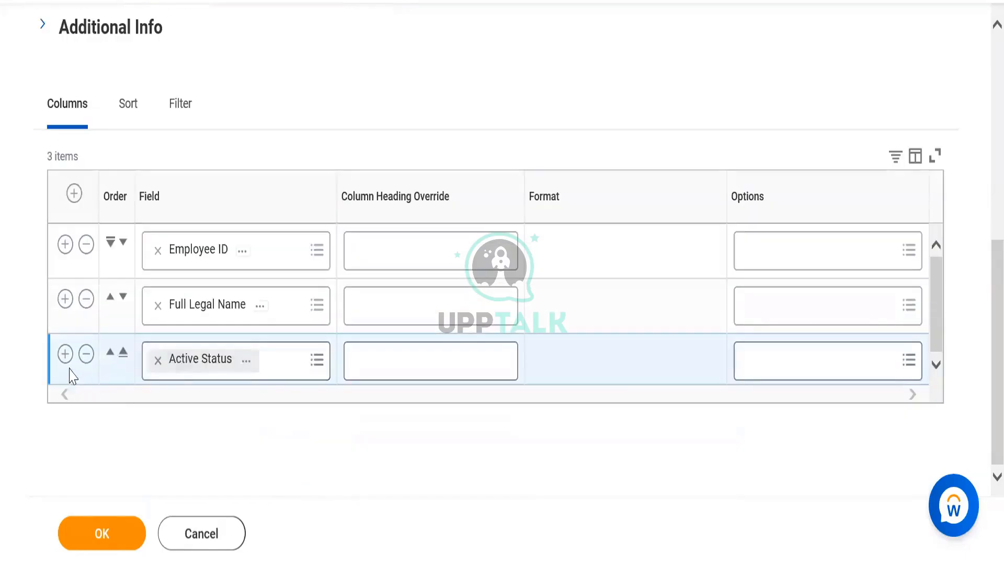
{"action": "left_click", "coordinate": [65, 353]}
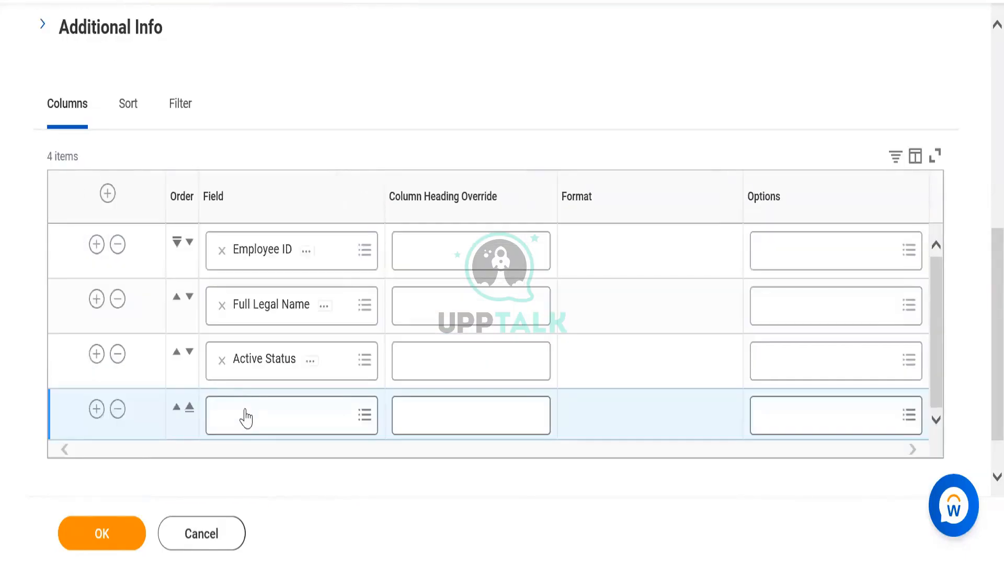
{"action": "left_click", "coordinate": [246, 418]}
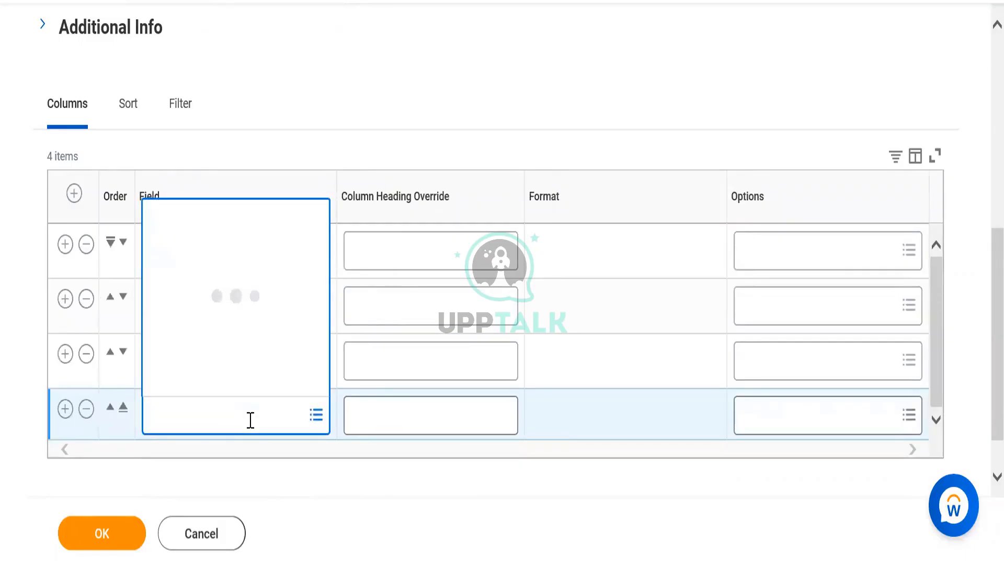
{"action": "type", "text": "Hire Date"}
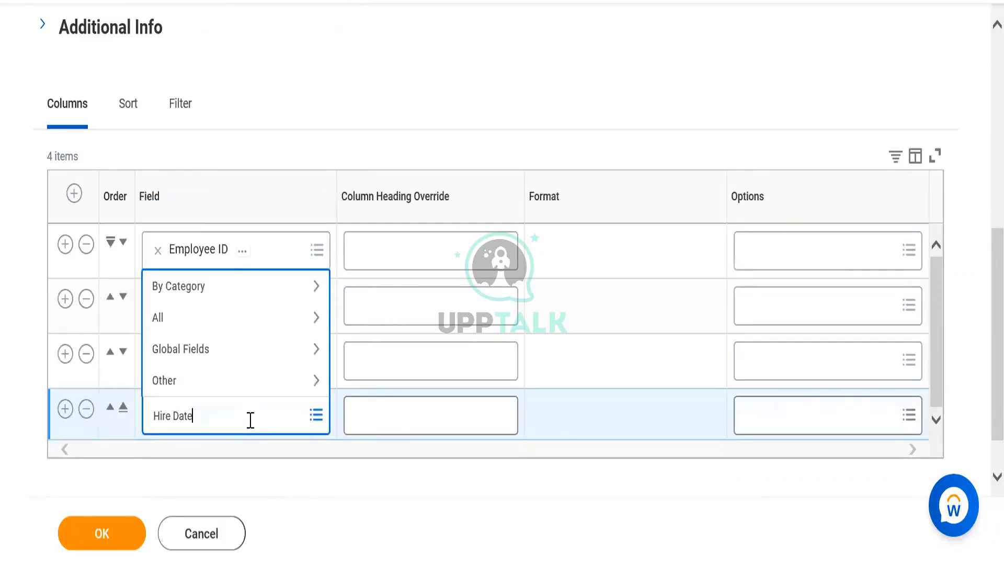
{"action": "key", "text": "Return"}
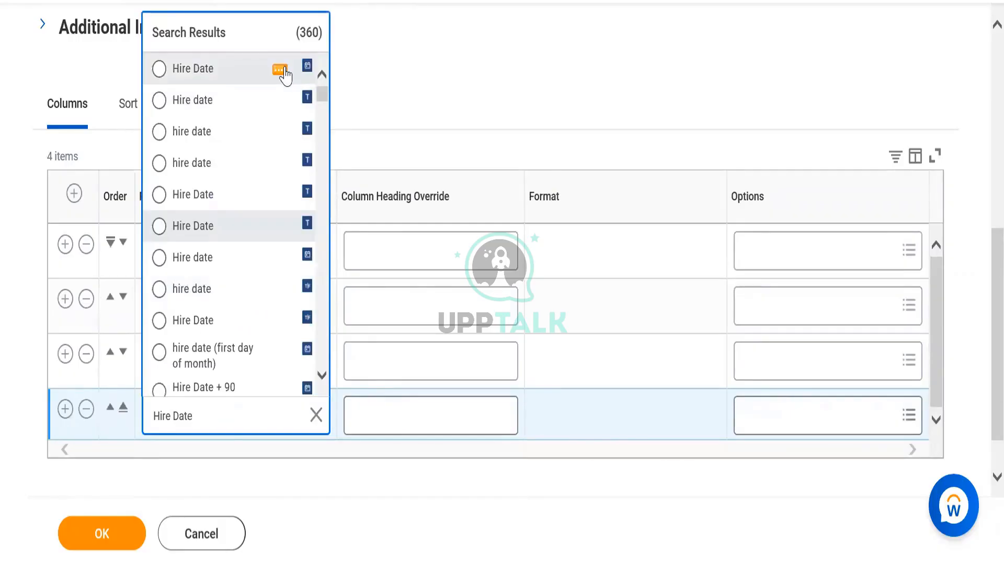
{"action": "left_click", "coordinate": [281, 70]}
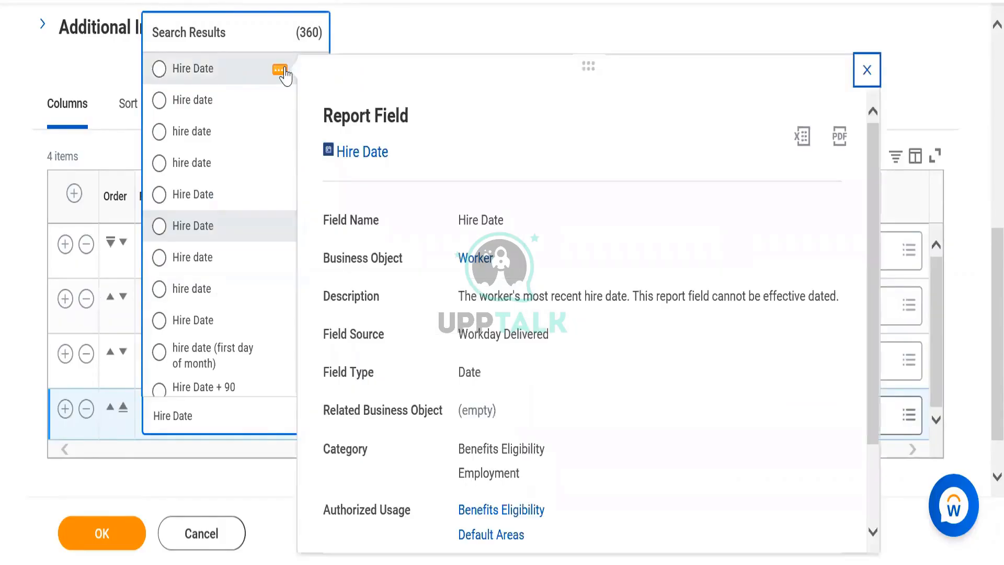
{"action": "left_click", "coordinate": [243, 69]}
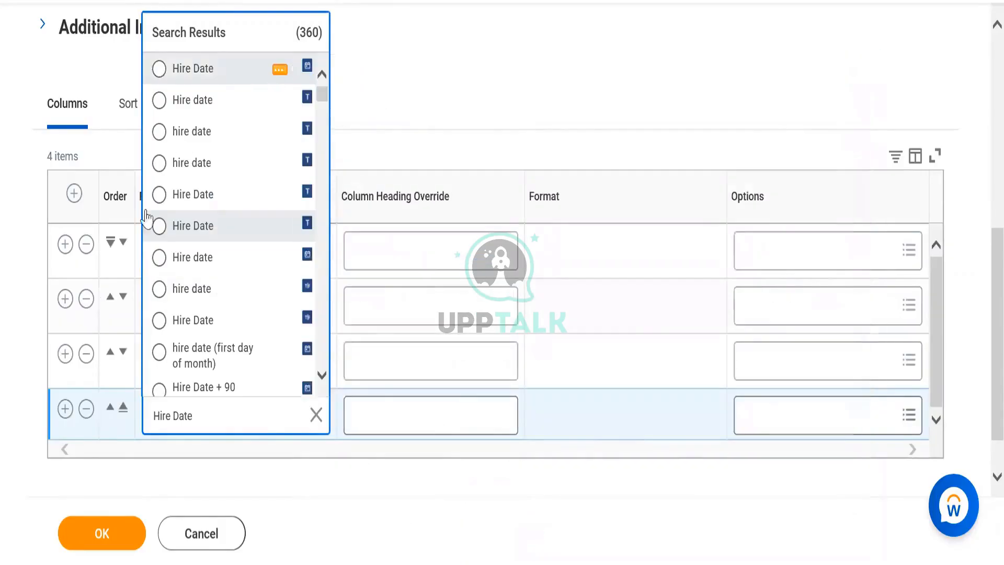
Step: Add a fifth column row using the Worker object's Location field, found by searching for "location" and checking its details
{"action": "left_click", "coordinate": [68, 417]}
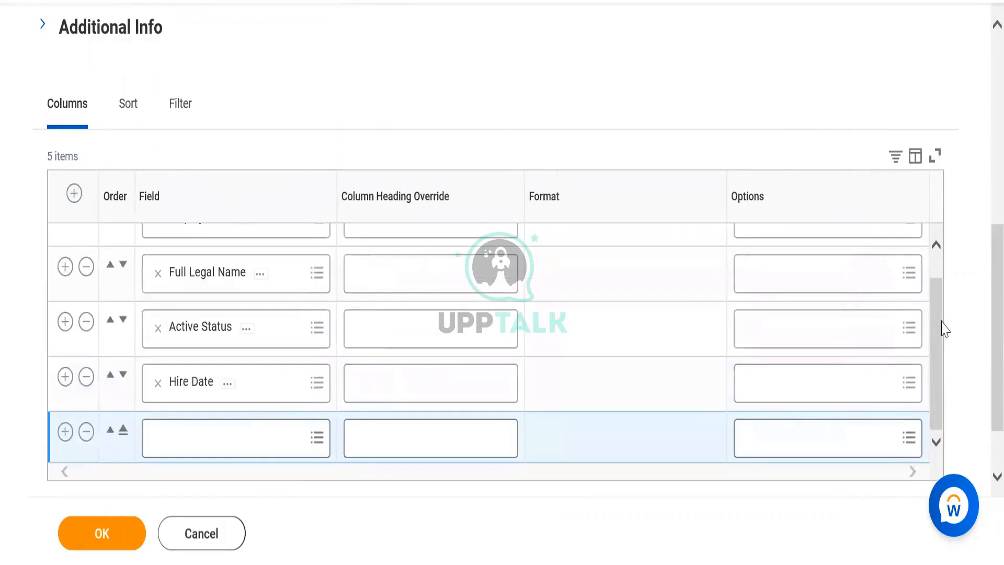
{"action": "left_click", "coordinate": [226, 439]}
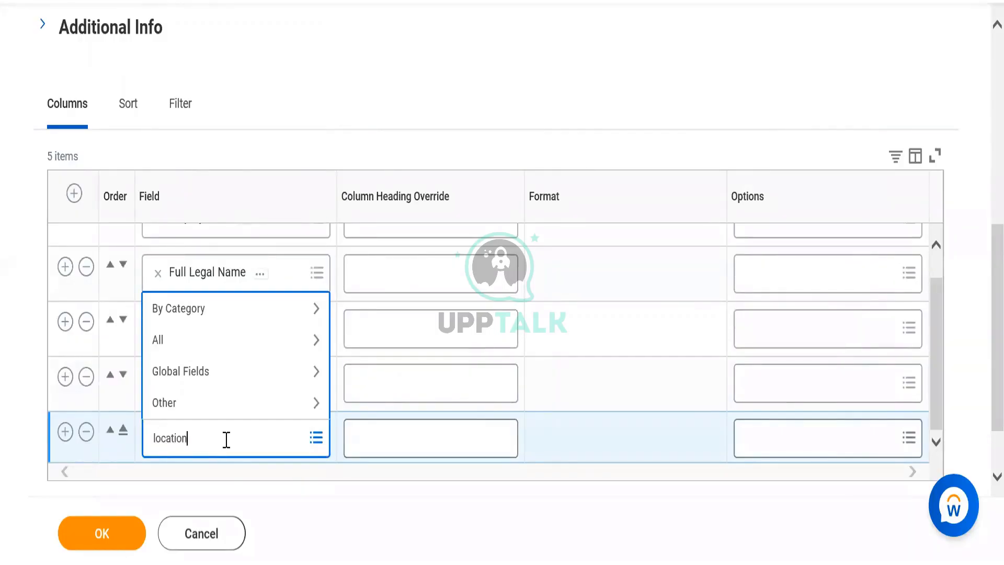
{"action": "key", "text": "Return"}
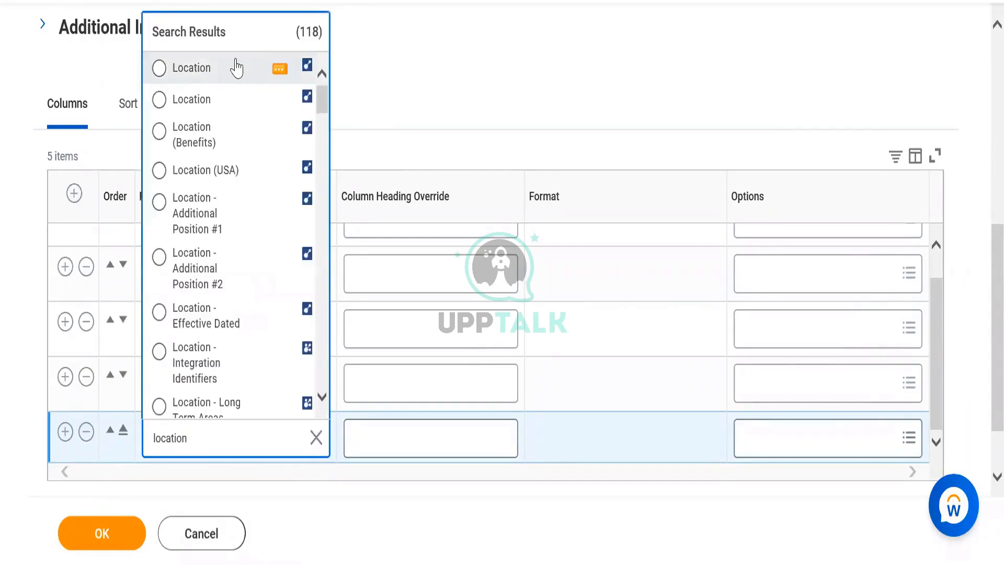
{"action": "left_click", "coordinate": [280, 71]}
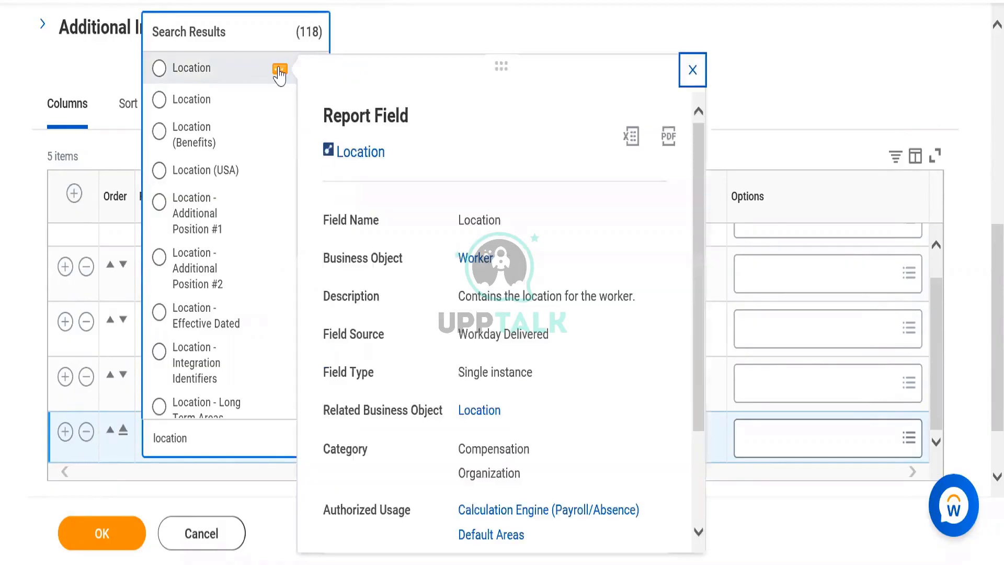
{"action": "left_click", "coordinate": [257, 73]}
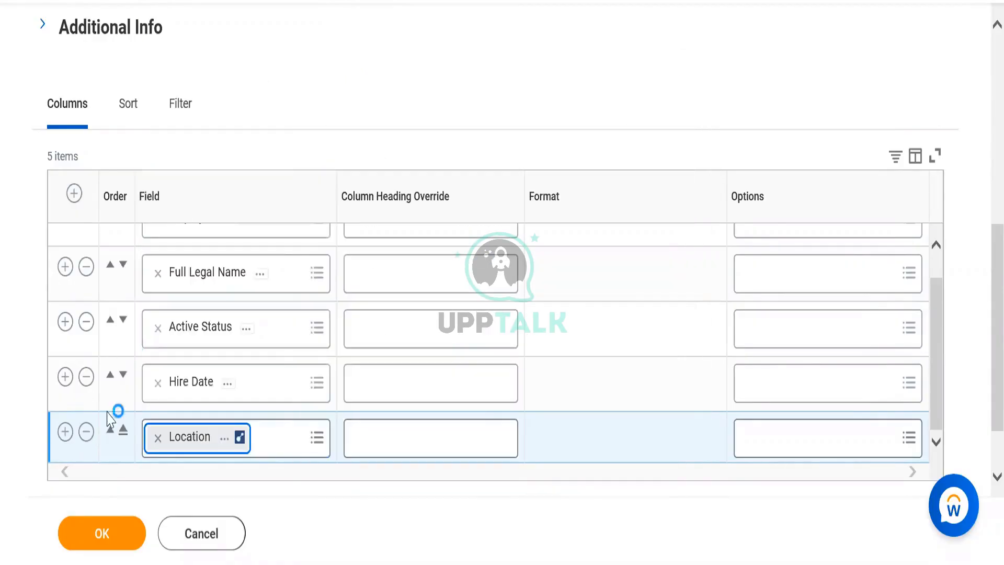
Step: Add a sixth column row using the single-instance Gender field of the Worker object, checking its details in the search results
{"action": "left_click", "coordinate": [65, 431]}
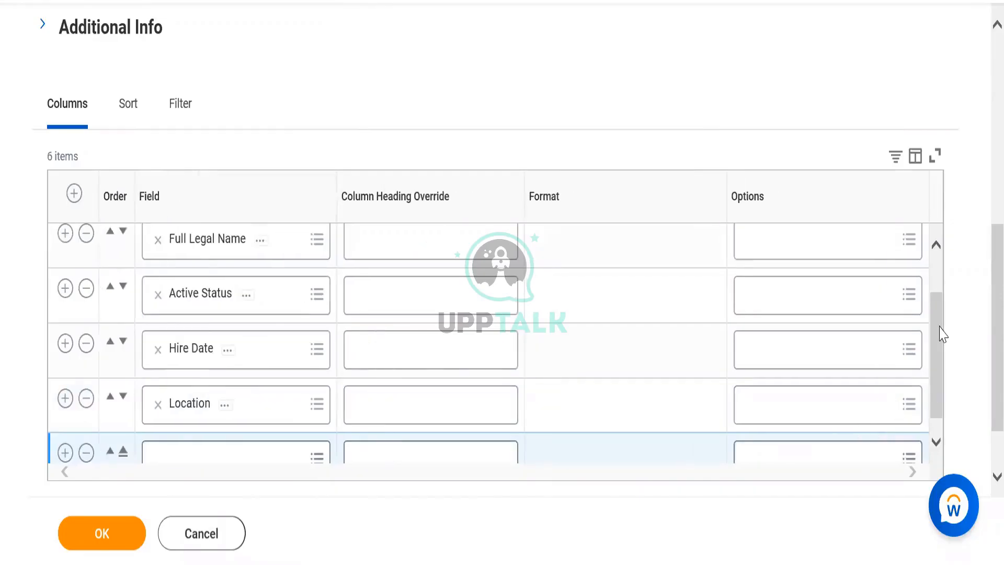
{"action": "left_click_drag", "start_coordinate": [940, 331], "coordinate": [940, 395]}
{"action": "left_click", "coordinate": [215, 434]}
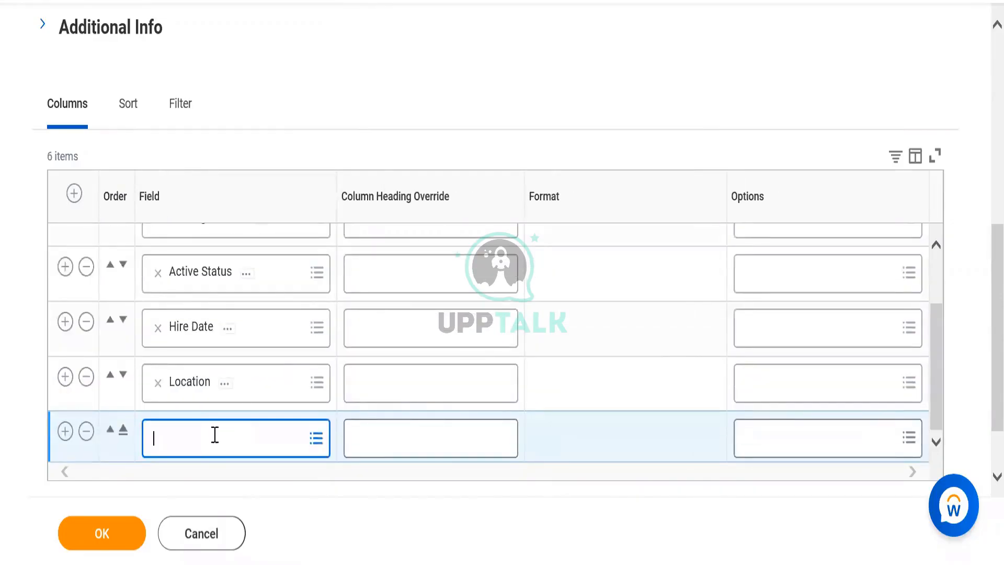
{"action": "type", "text": "Gender"}
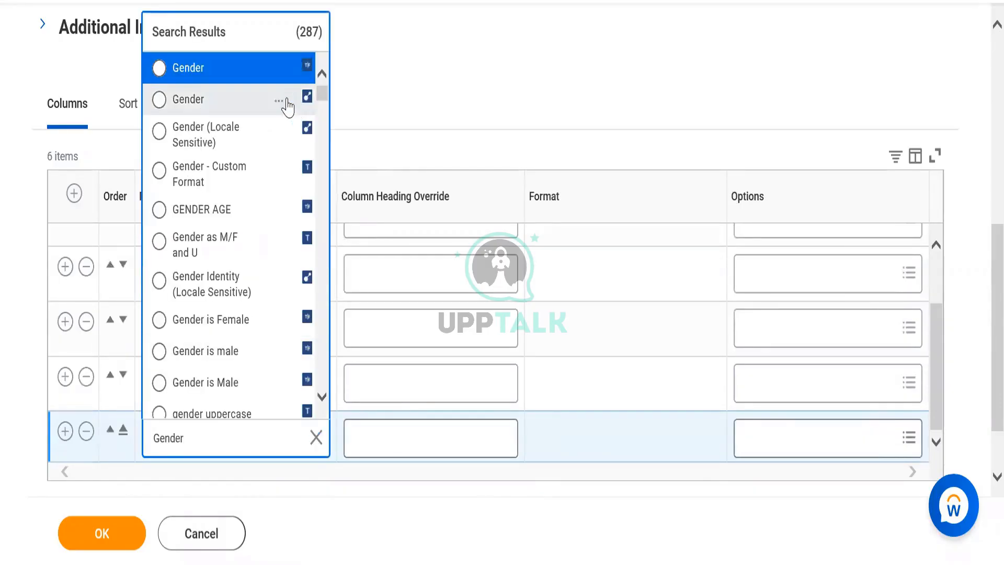
{"action": "left_click", "coordinate": [281, 101]}
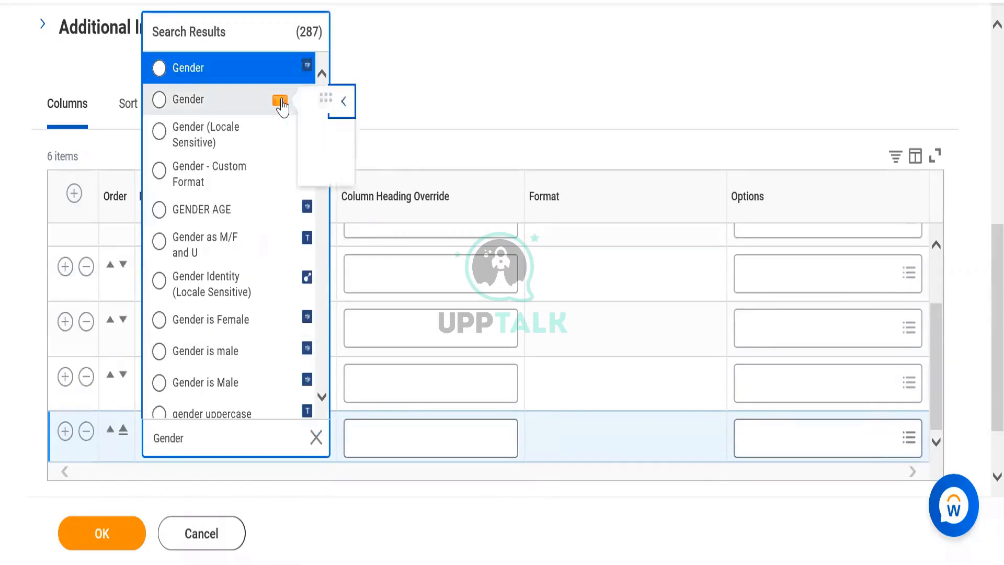
{"action": "left_click", "coordinate": [252, 118]}
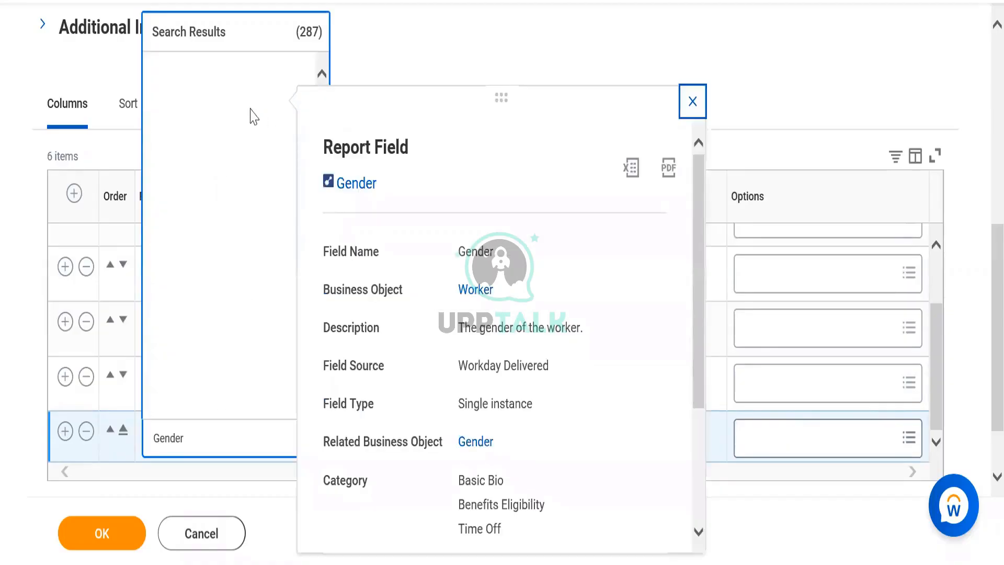
Step: Add a seventh column row and choose Age from the results of an "Age" field search
{"action": "left_click", "coordinate": [65, 432]}
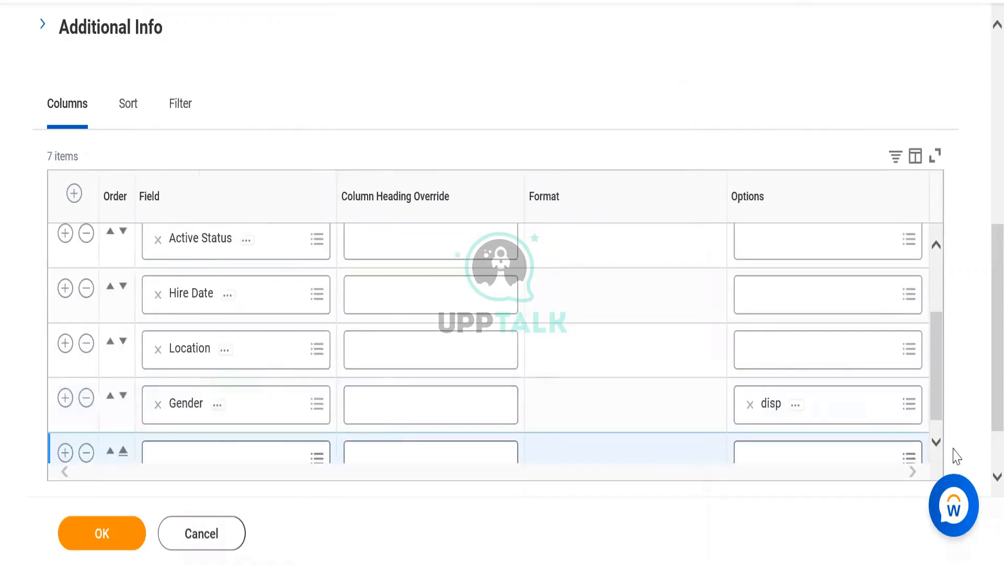
{"action": "left_click", "coordinate": [937, 442]}
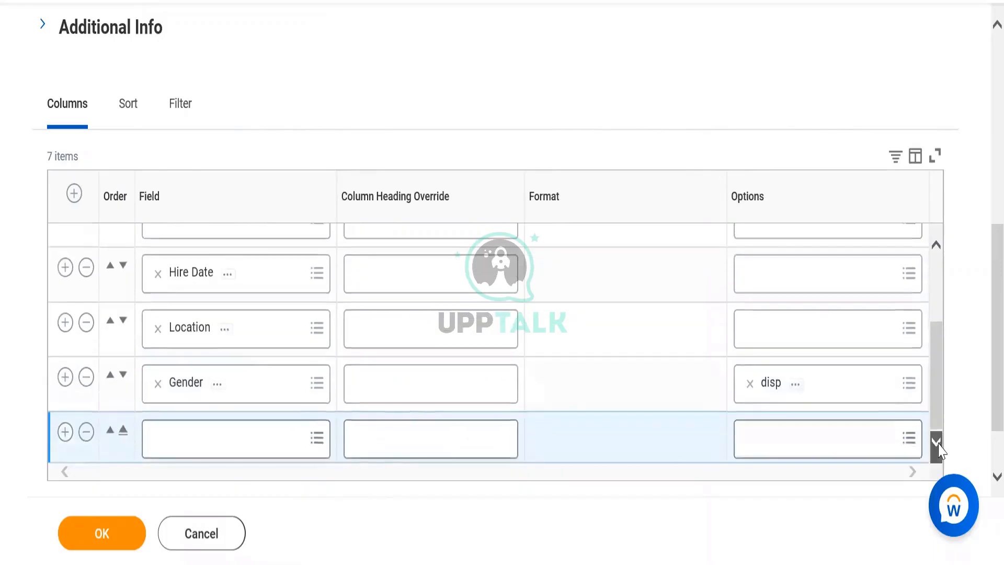
{"action": "left_click", "coordinate": [291, 435]}
{"action": "type", "text": "A"}
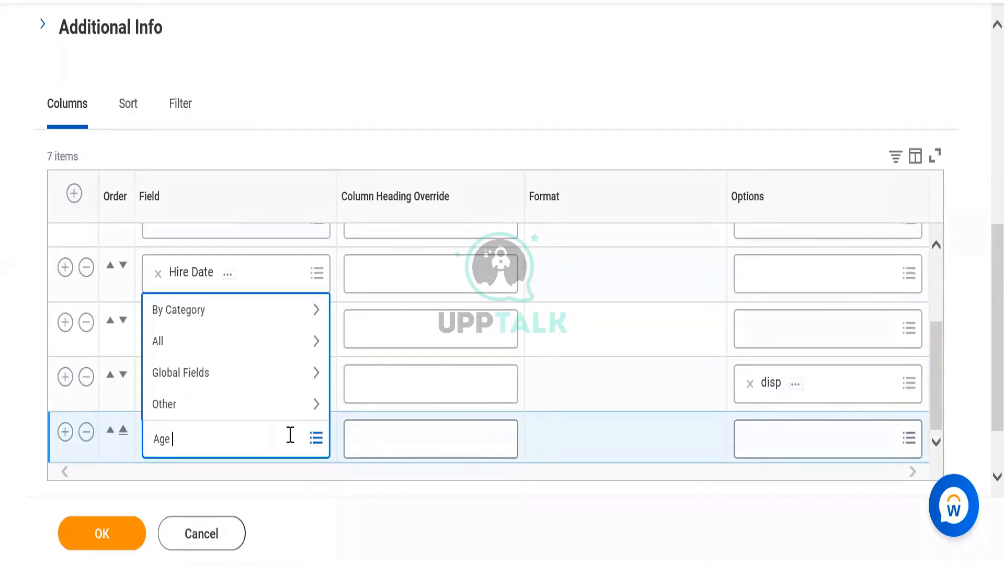
{"action": "type", "text": "ge"}
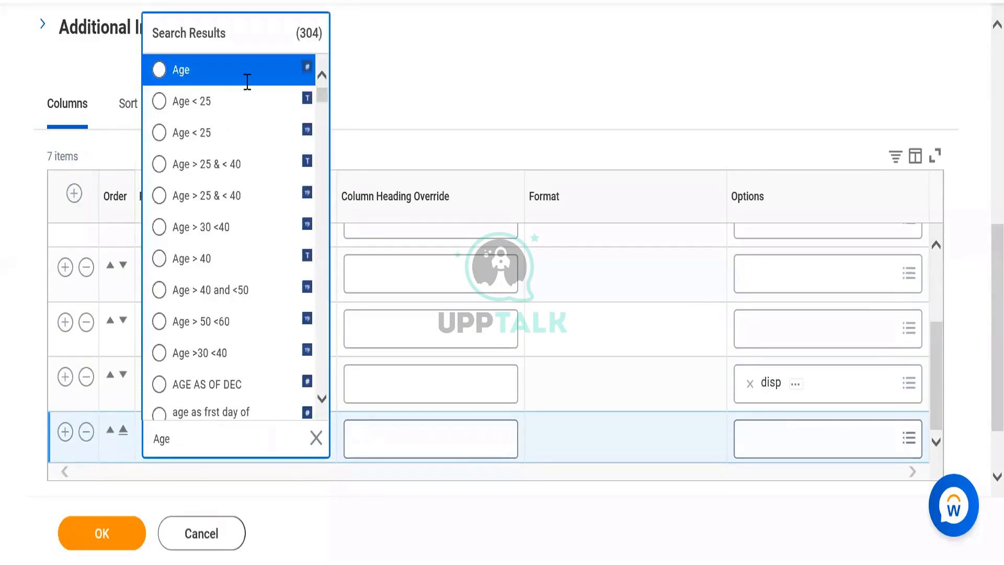
{"action": "left_click", "coordinate": [243, 85]}
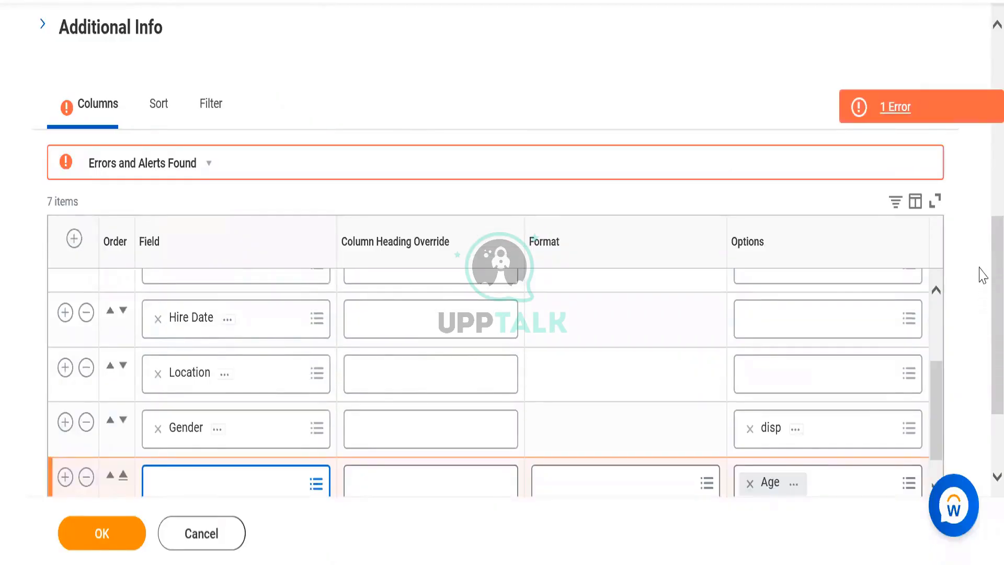
Step: Read the details of the error reported for the seventh column row and dismiss them
{"action": "scroll", "coordinate": [983, 314], "scroll_direction": "down", "scroll_amount": 2}
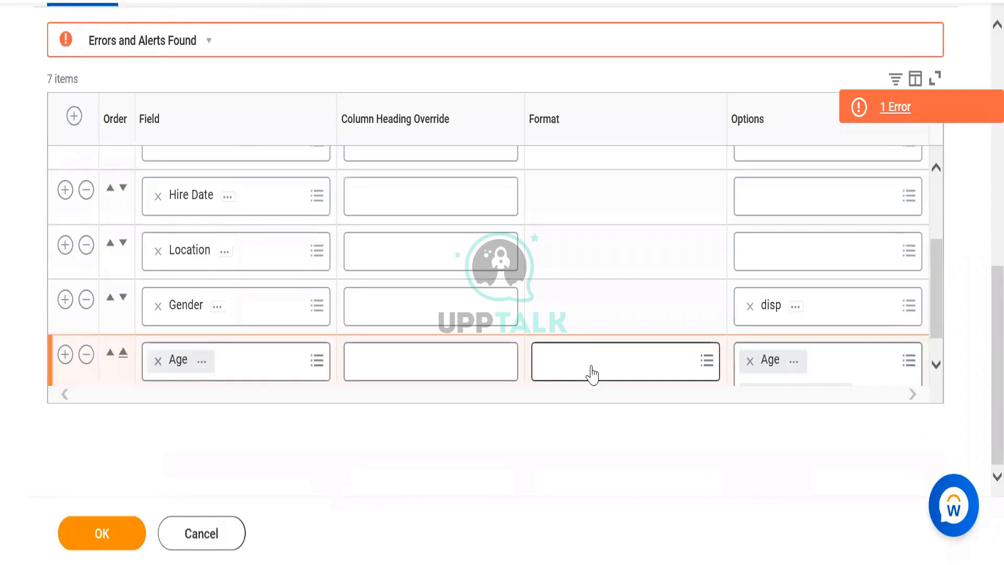
{"action": "left_click", "coordinate": [897, 107]}
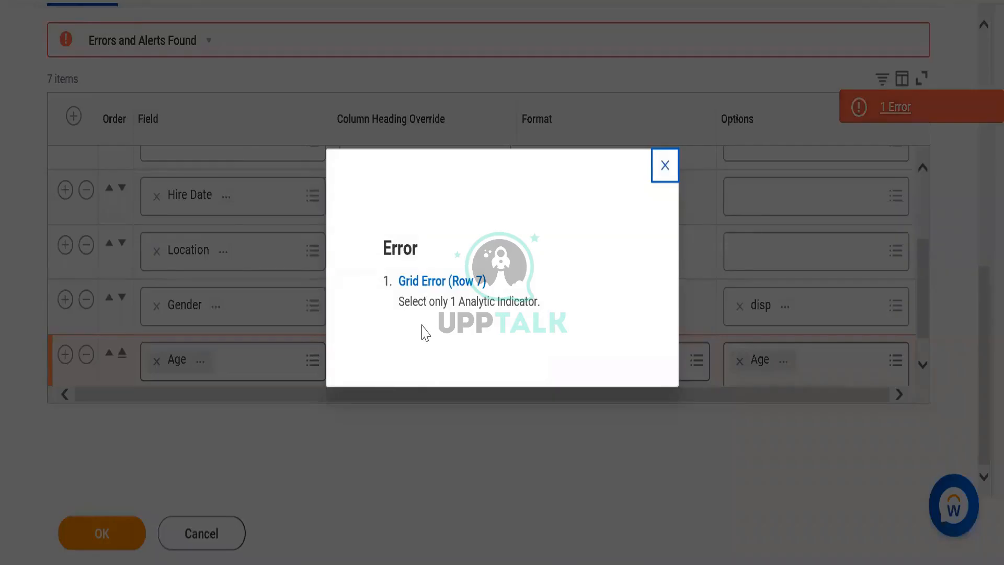
{"action": "left_click", "coordinate": [665, 166]}
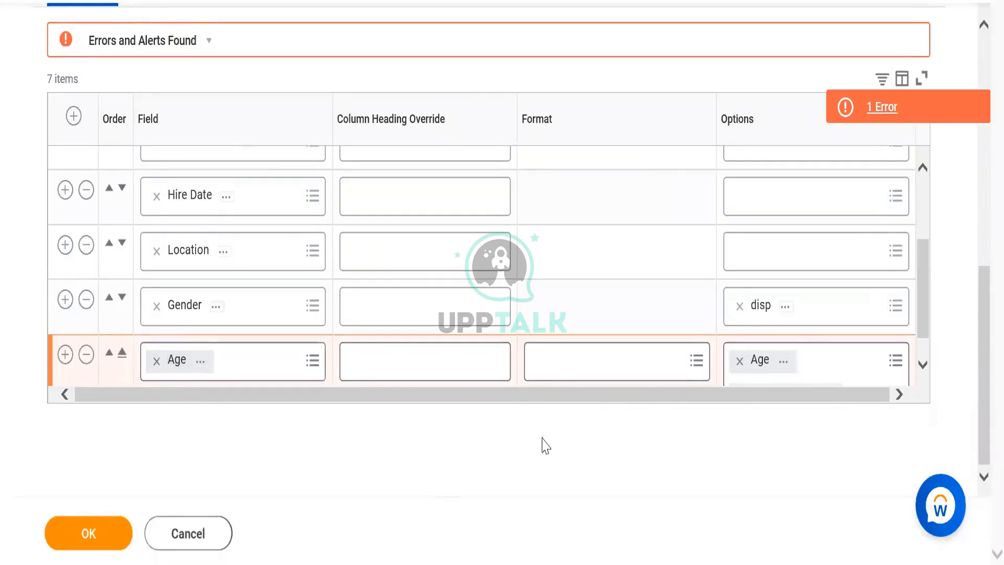
Step: Examine the Location column's field details, including its authorized usage and Indexing Information
{"action": "left_click", "coordinate": [225, 253]}
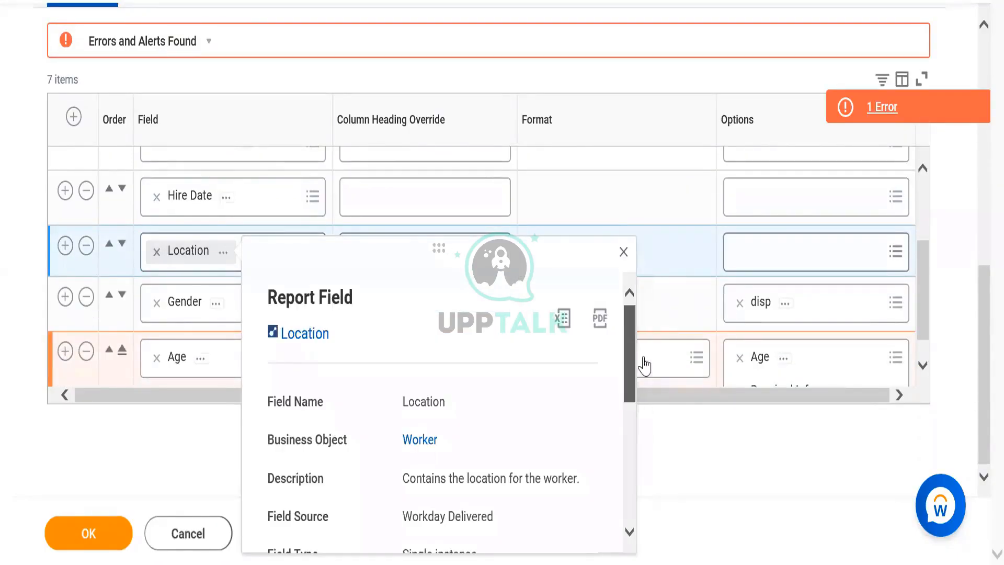
{"action": "left_click_drag", "start_coordinate": [644, 365], "coordinate": [629, 505]}
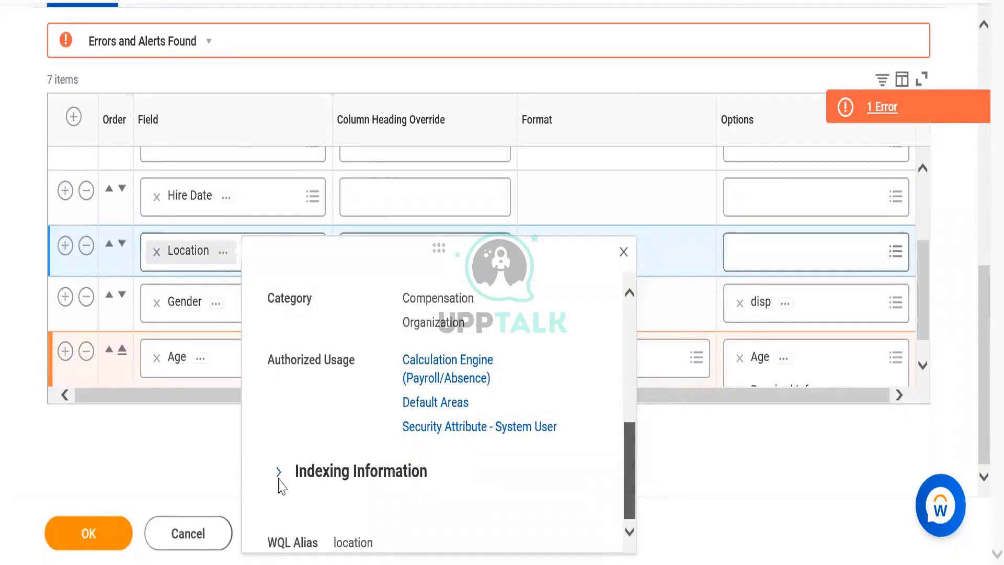
{"action": "left_click", "coordinate": [280, 477]}
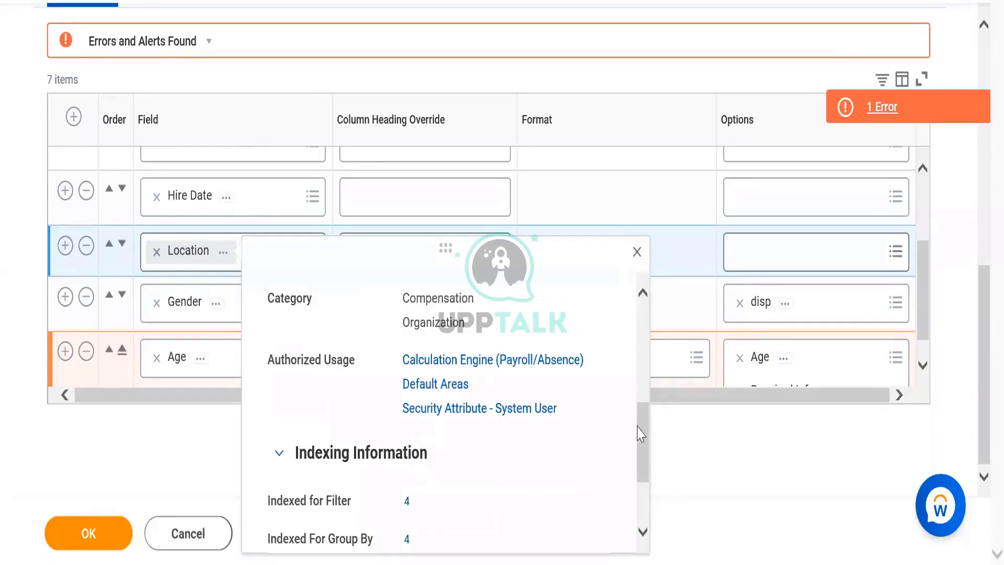
{"action": "left_click_drag", "start_coordinate": [640, 434], "coordinate": [634, 488]}
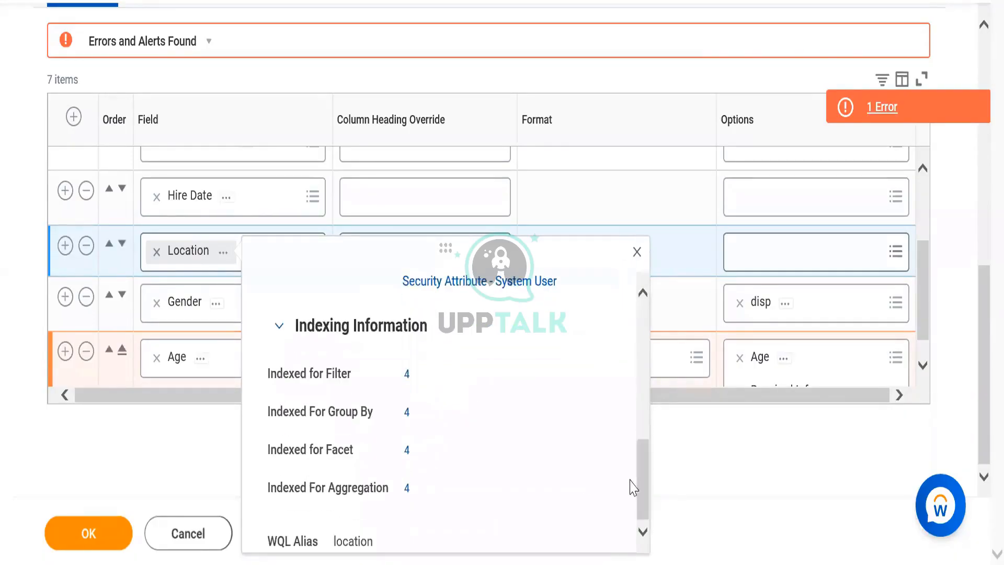
{"action": "left_click", "coordinate": [148, 397]}
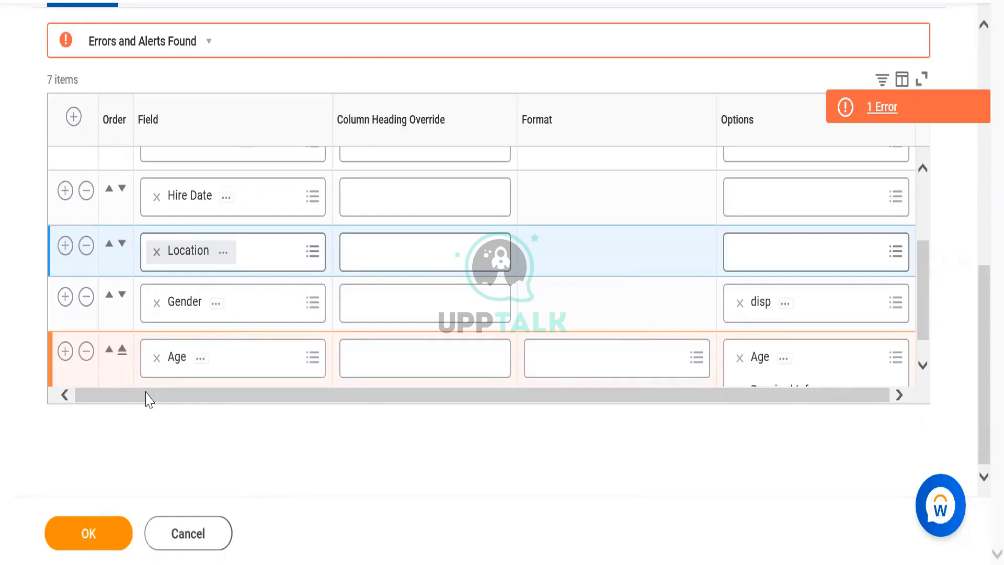
Step: Replace Age in the seventh column row with the Supervisory Organization field, found by searching for "Supervisory Organization"
{"action": "left_click", "coordinate": [157, 357]}
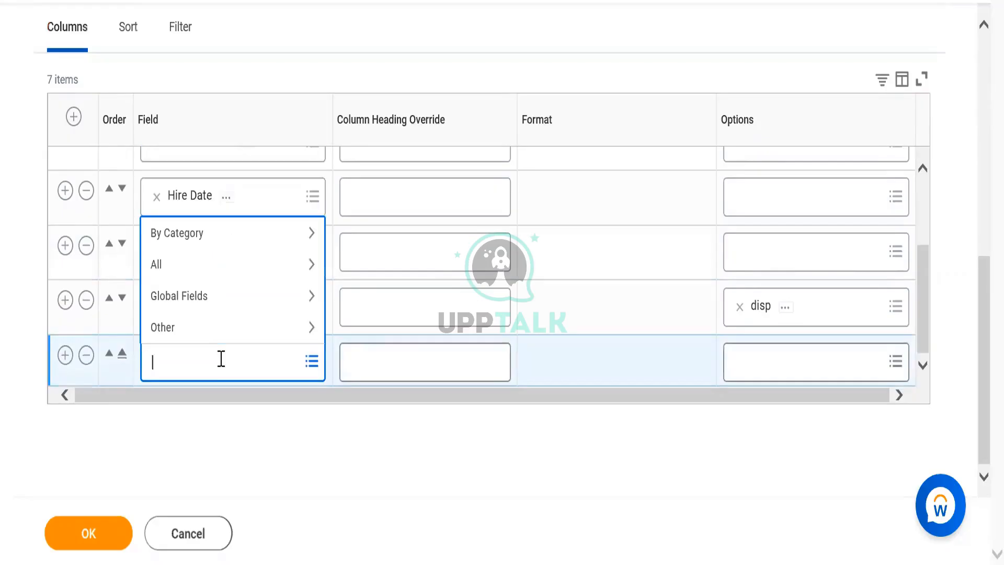
{"action": "type", "text": "Supervusory"}
{"action": "key", "text": "BackSpace"}
{"action": "key", "text": "BackSpace"}
{"action": "key", "text": "BackSpace"}
{"action": "key", "text": "BackSpace"}
{"action": "key", "text": "BackSpace"}
{"action": "key", "text": "BackSpace"}
{"action": "key", "text": "BackSpace"}
{"action": "type", "text": "visory "}
{"action": "type", "text": "Or"}
{"action": "type", "text": "ha"}
{"action": "key", "text": "BackSpace"}
{"action": "key", "text": "BackSpace"}
{"action": "type", "text": "gan"}
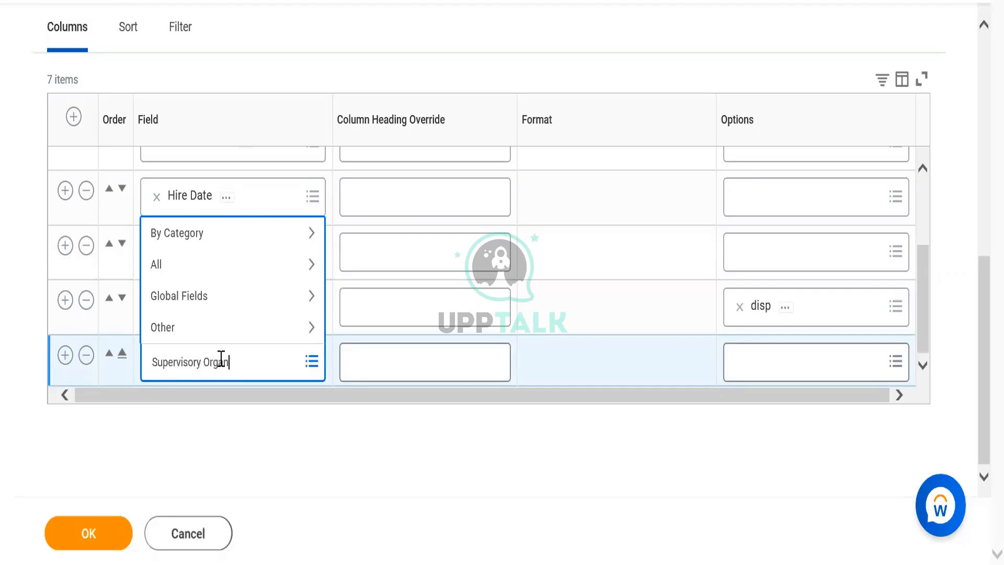
{"action": "type", "text": "ization"}
{"action": "key", "text": "Return"}
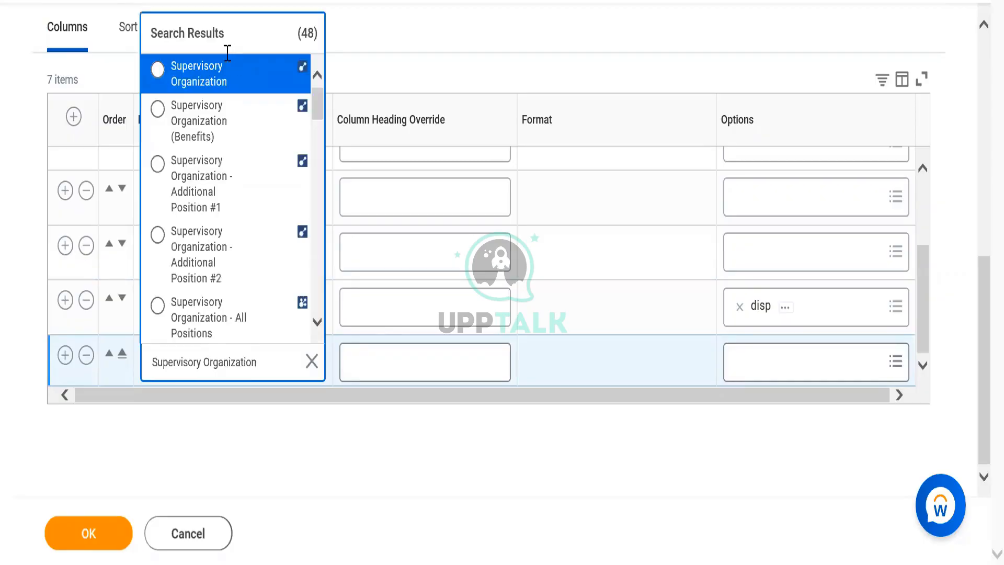
{"action": "left_click", "coordinate": [214, 78]}
{"action": "left_click", "coordinate": [287, 444]}
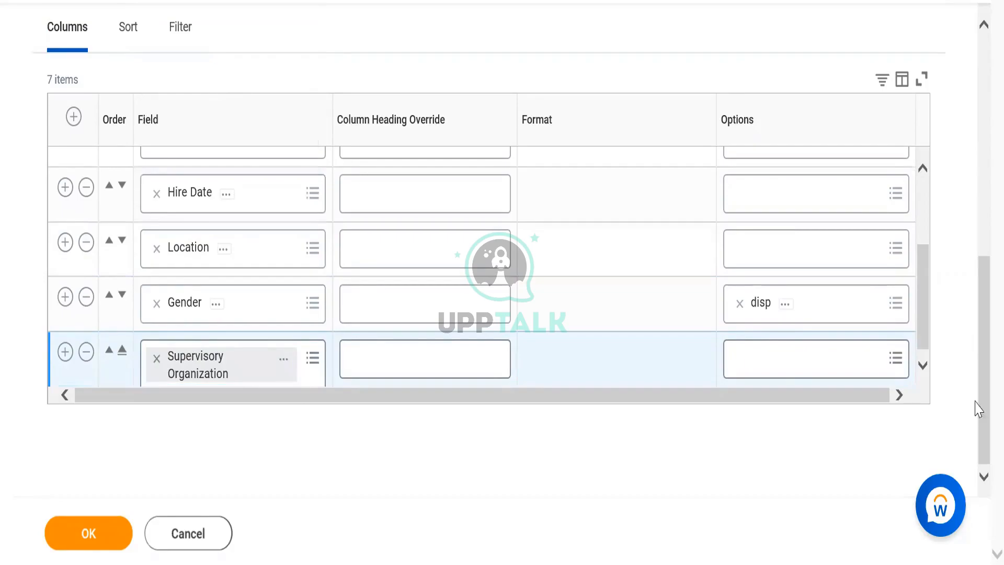
Step: Save the custom report definition and start running the report
{"action": "scroll", "coordinate": [983, 398], "scroll_direction": "up", "scroll_amount": 5}
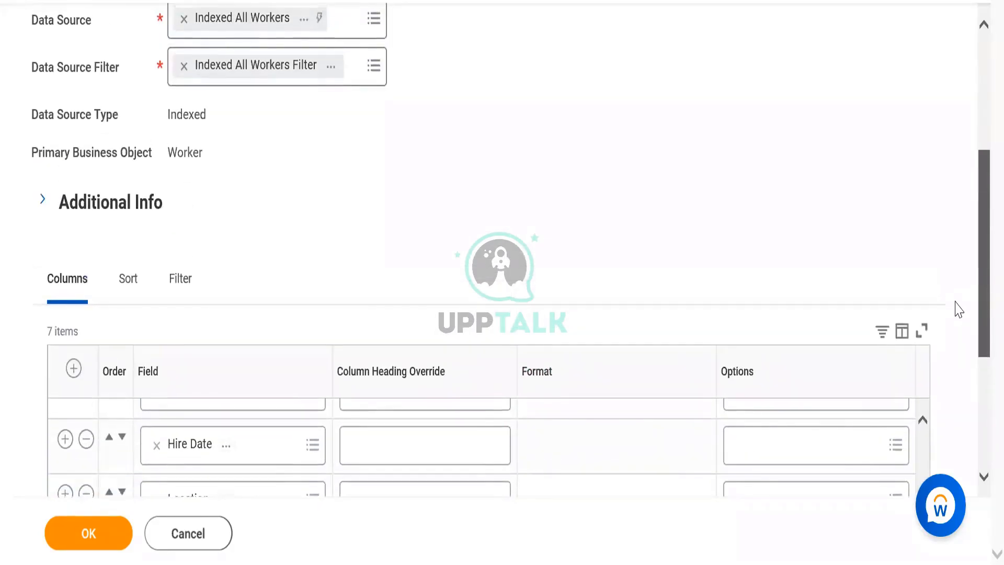
{"action": "scroll", "coordinate": [957, 306], "scroll_direction": "up", "scroll_amount": 1}
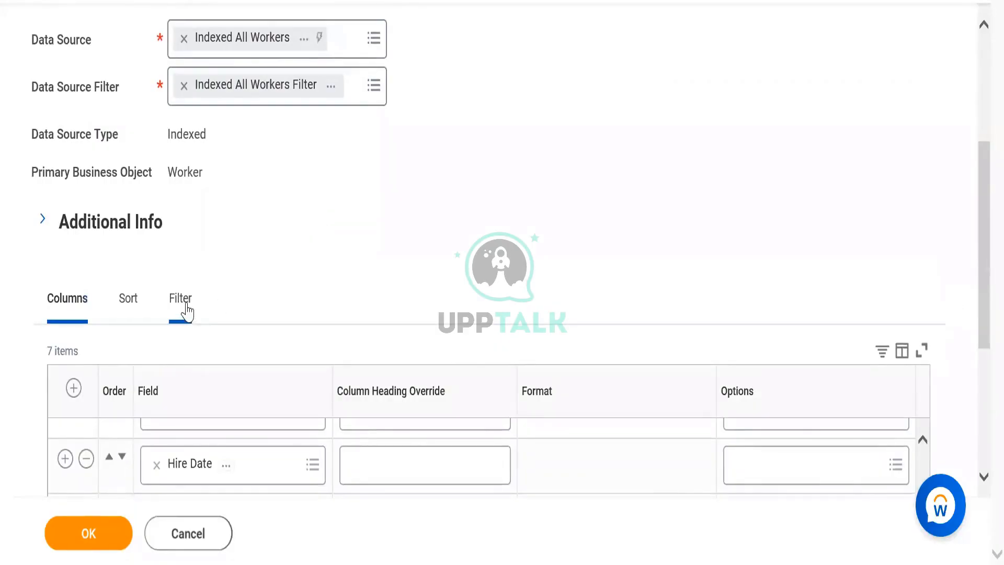
{"action": "left_click", "coordinate": [104, 547]}
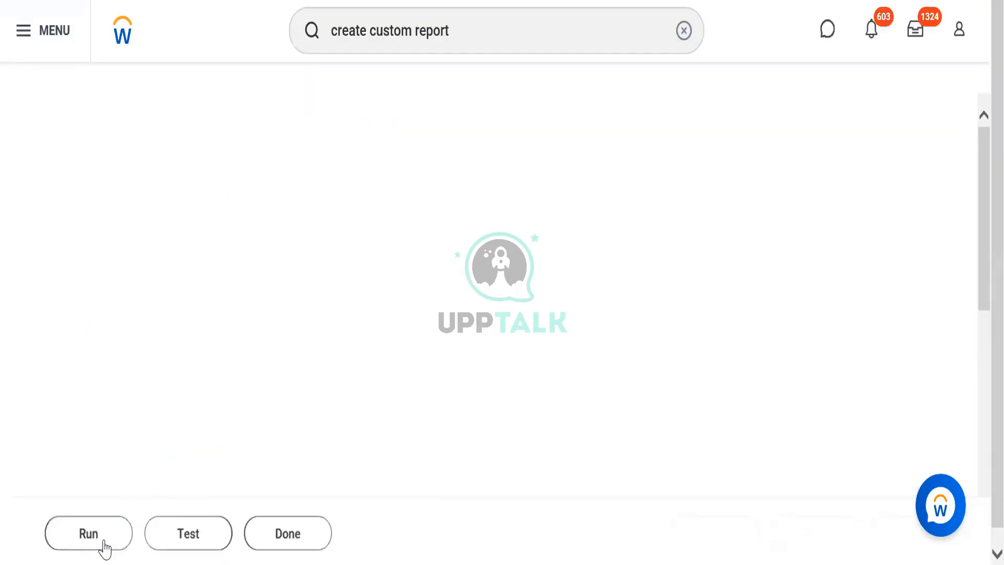
{"action": "left_click", "coordinate": [105, 546]}
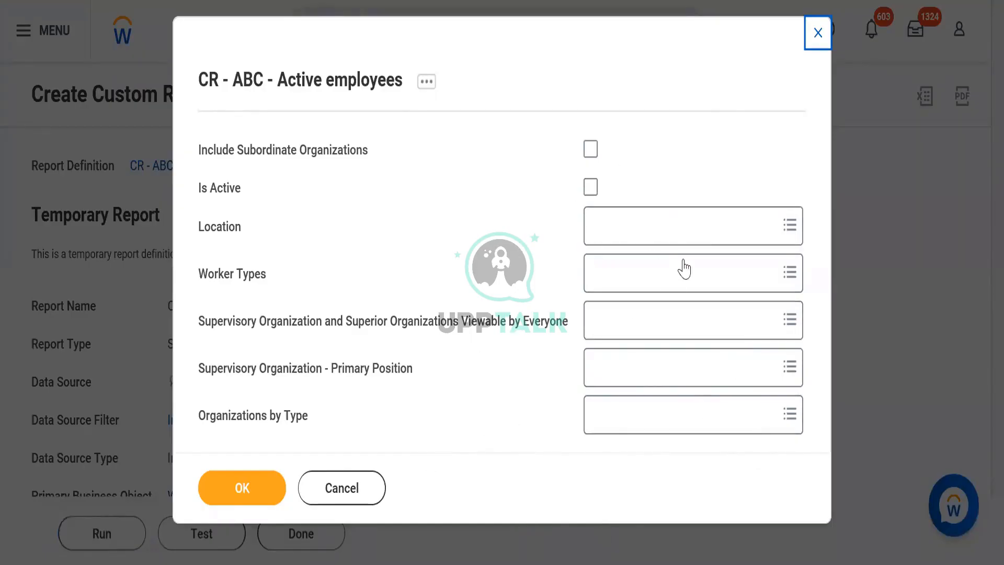
Step: Check the choices of the Location and Worker Types prompts, then run the report with all prompts left blank
{"action": "left_click", "coordinate": [613, 214]}
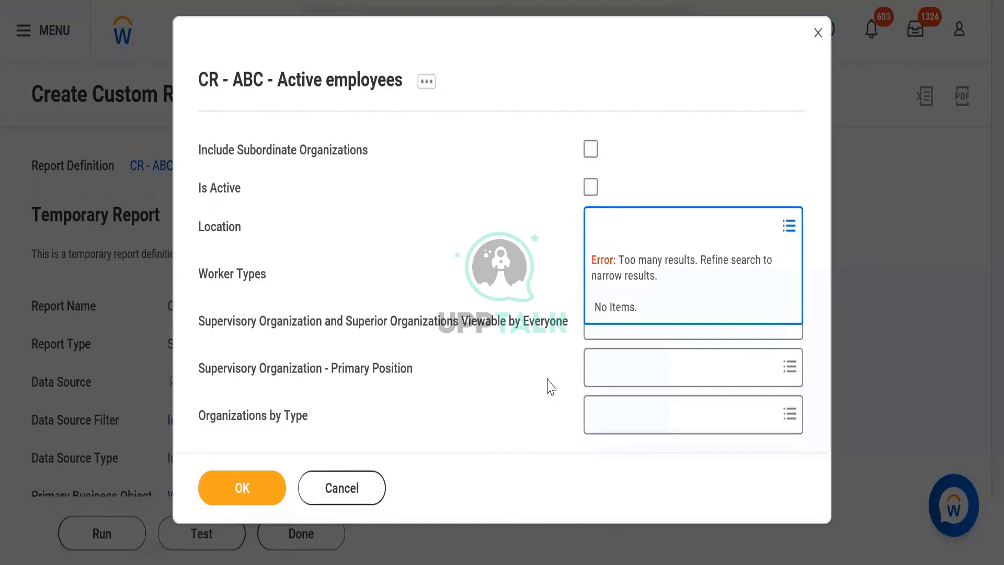
{"action": "left_click", "coordinate": [480, 259]}
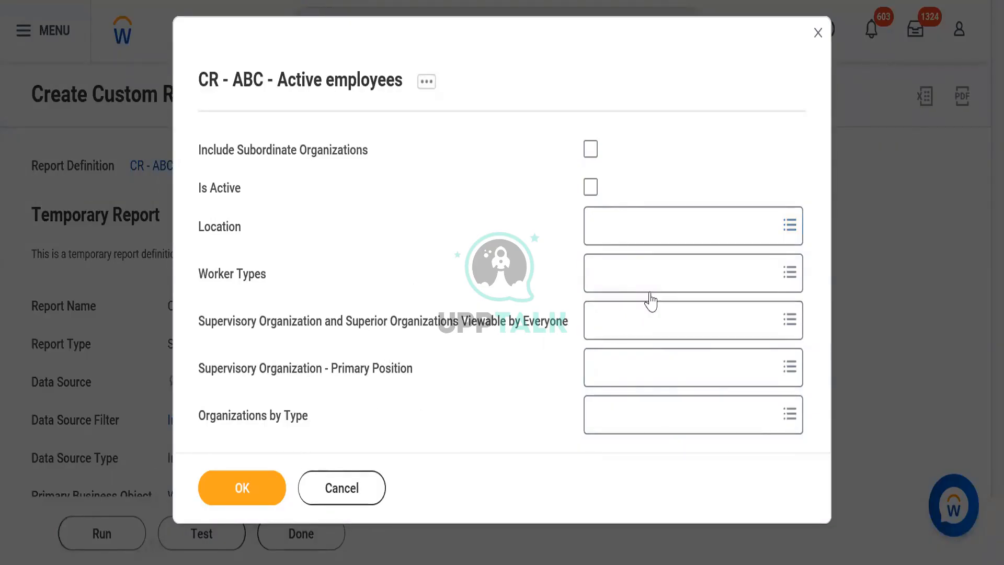
{"action": "left_click", "coordinate": [657, 273]}
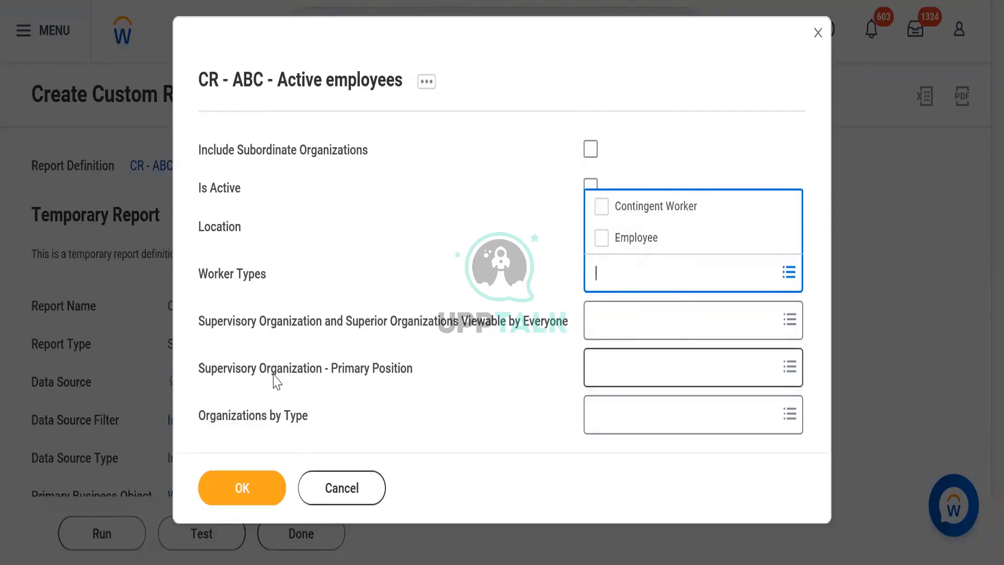
{"action": "left_click", "coordinate": [456, 234]}
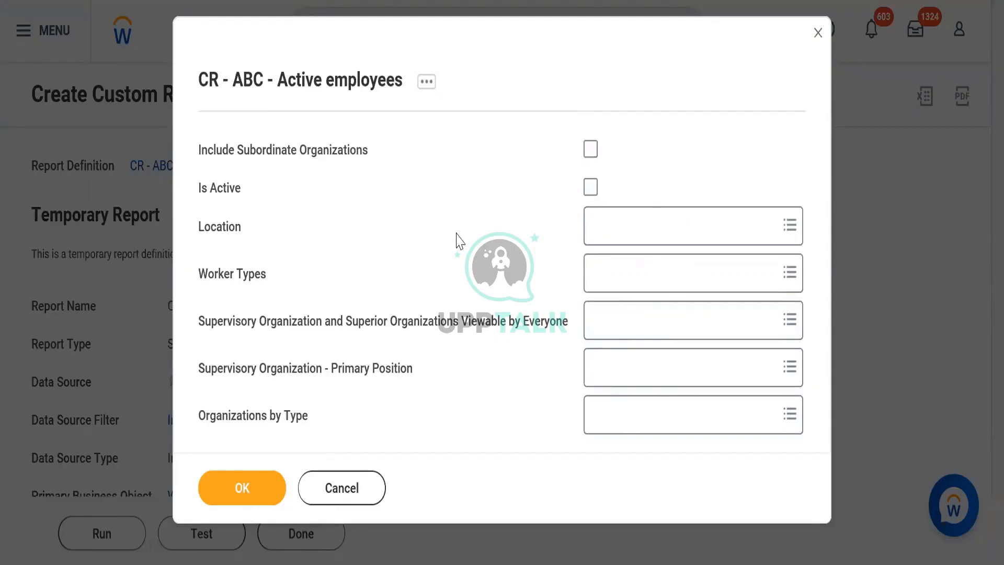
{"action": "left_click", "coordinate": [236, 492]}
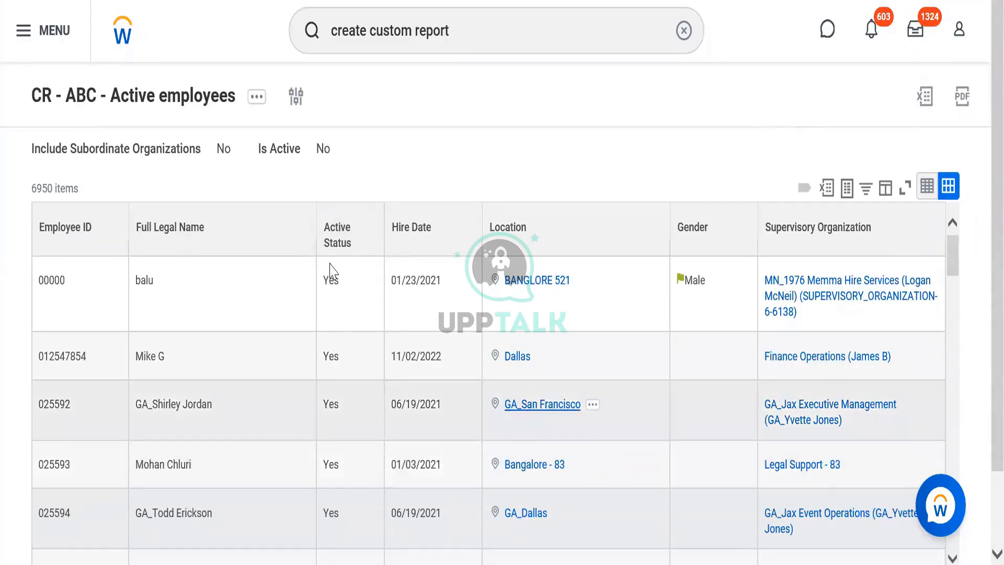
Step: Filter the report results to rows where Active Status is No
{"action": "left_click", "coordinate": [323, 230]}
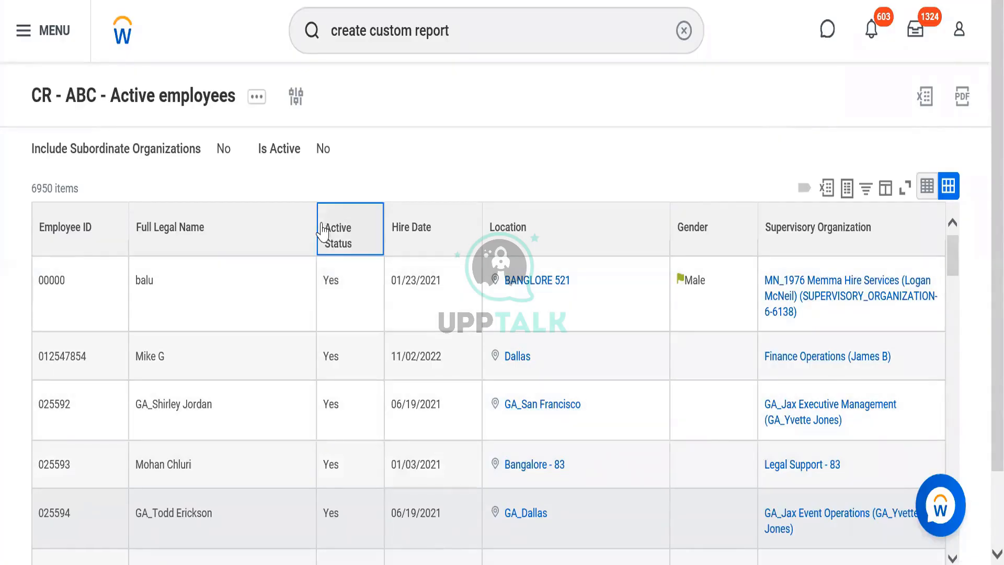
{"action": "left_click", "coordinate": [358, 249]}
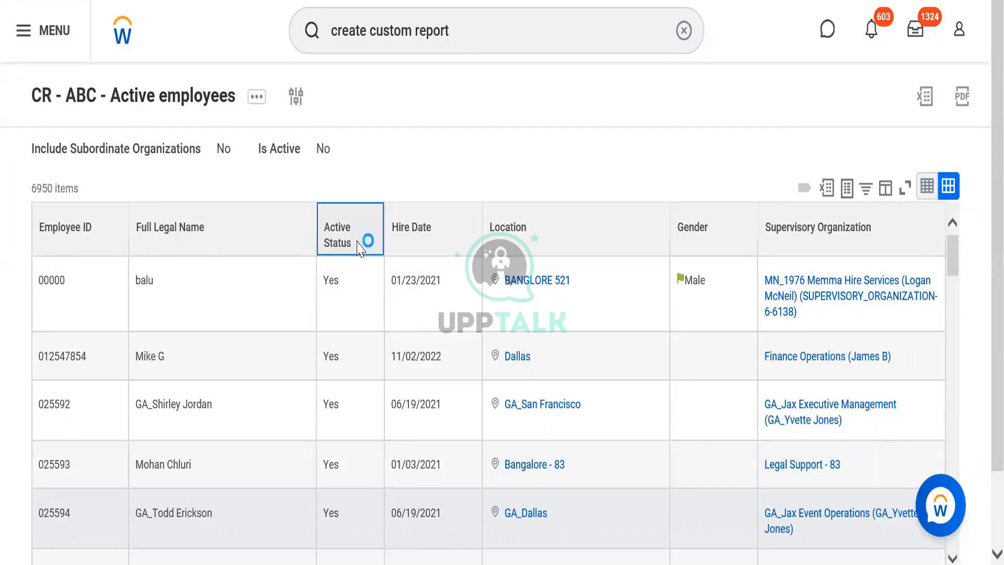
{"action": "left_click", "coordinate": [348, 238]}
{"action": "left_click", "coordinate": [340, 236]}
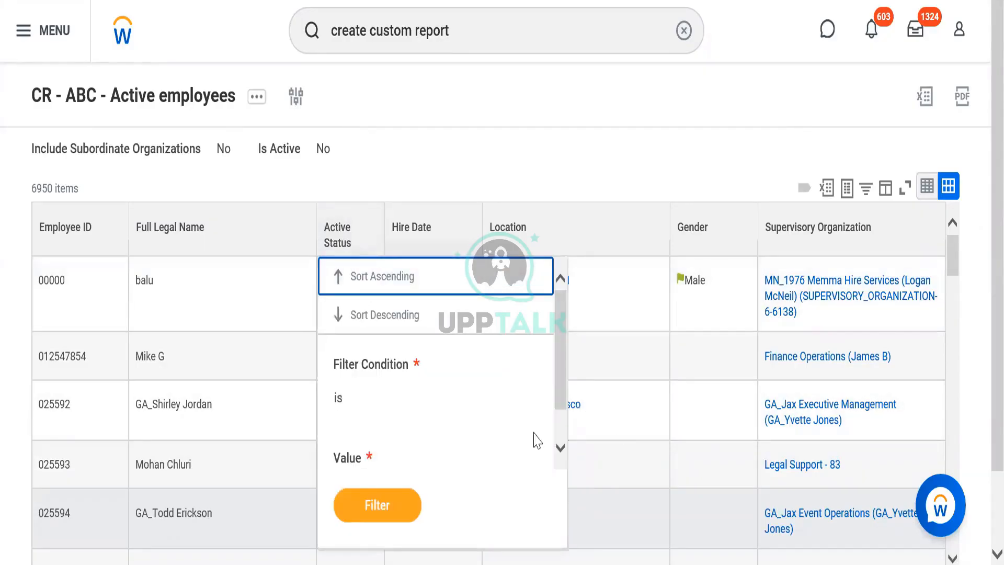
{"action": "scroll", "coordinate": [561, 426], "scroll_direction": "down", "scroll_amount": 1}
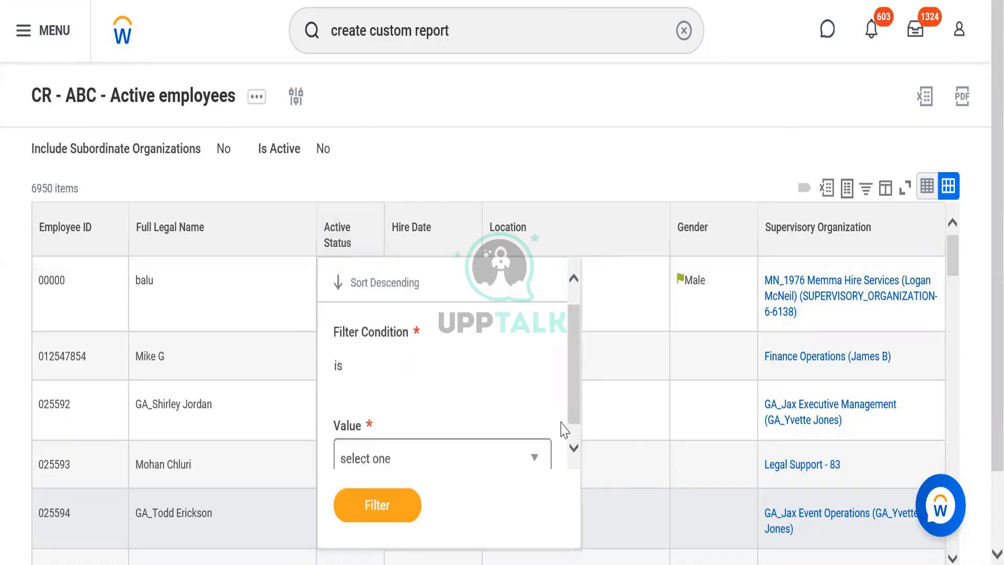
{"action": "left_click", "coordinate": [451, 461]}
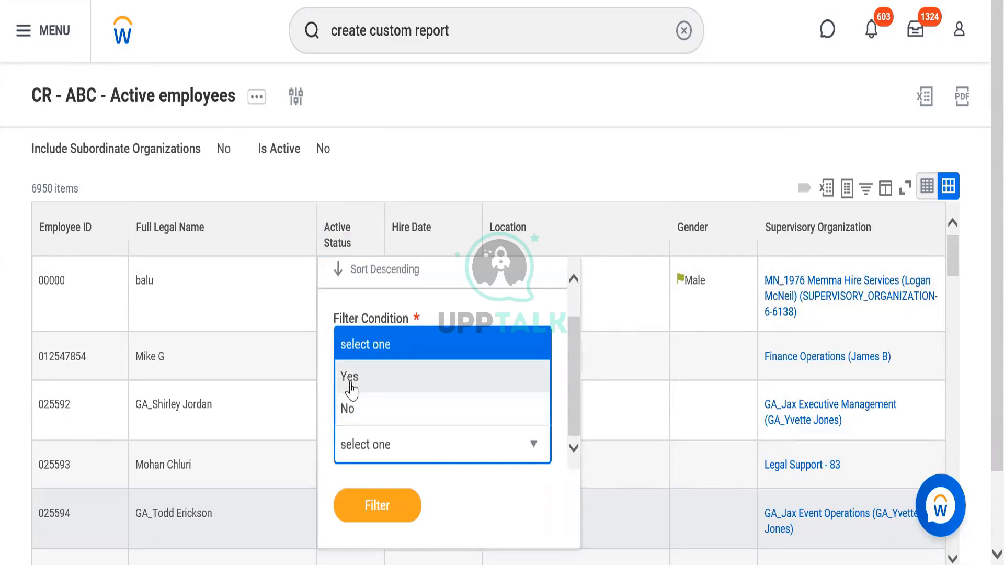
{"action": "left_click", "coordinate": [349, 413]}
{"action": "left_click", "coordinate": [374, 512]}
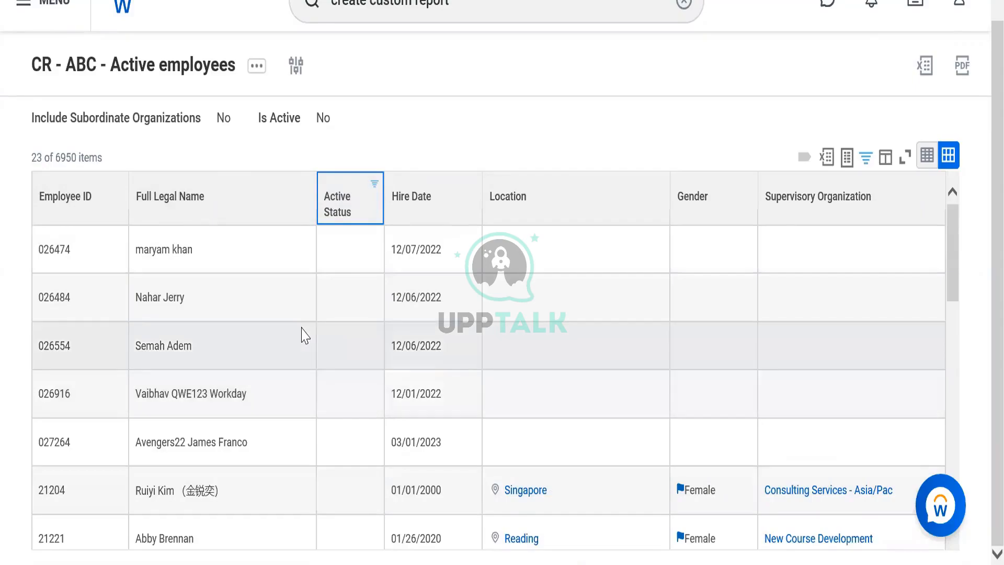
Step: Open the custom report's definition for editing from the report's related actions
{"action": "left_click", "coordinate": [261, 69]}
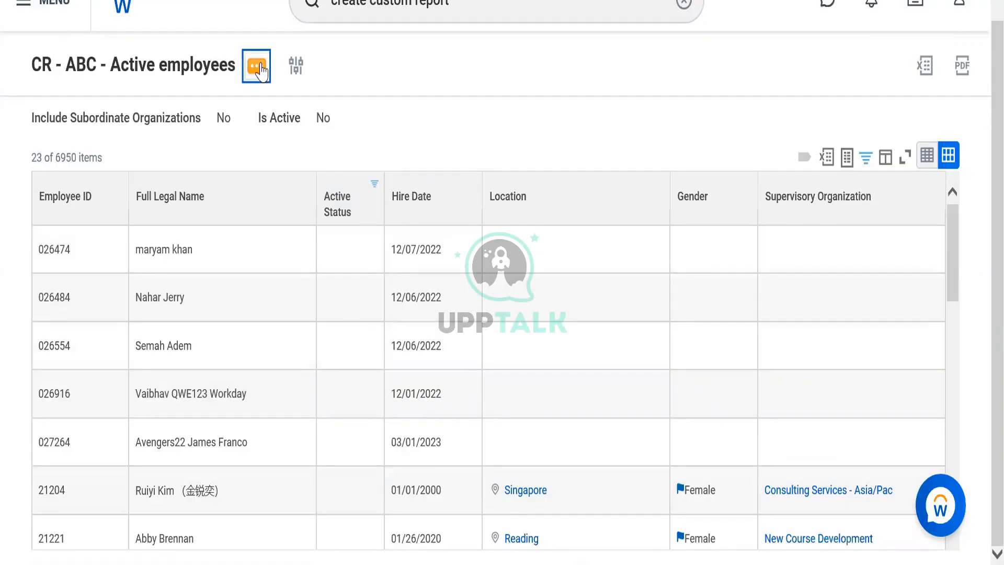
{"action": "left_click", "coordinate": [256, 67]}
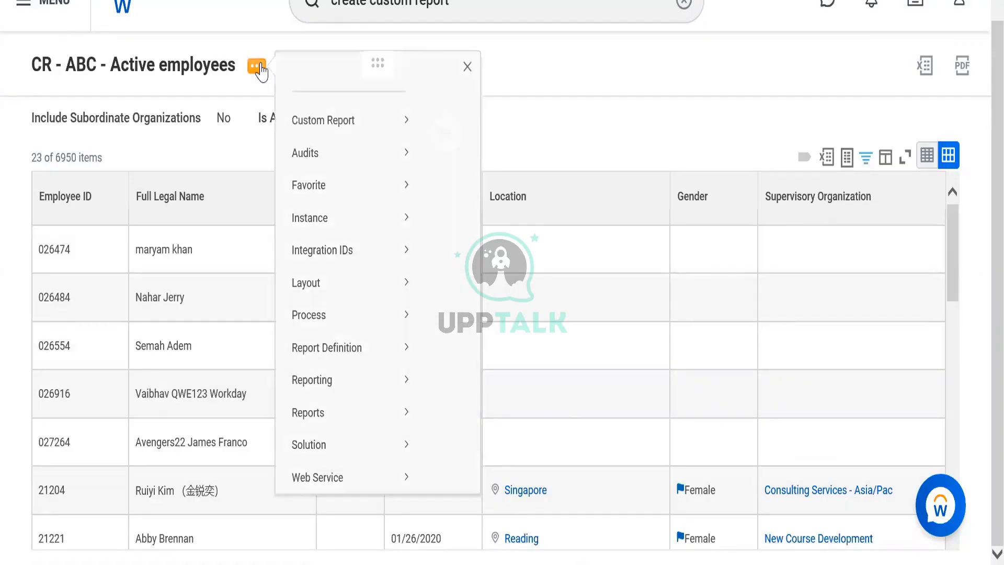
{"action": "mouse_move", "coordinate": [354, 145]}
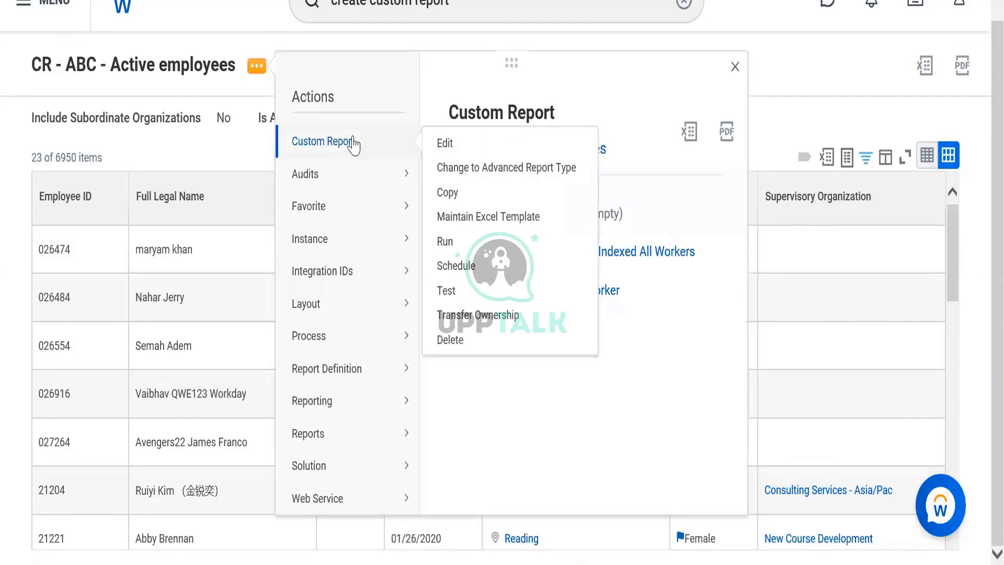
{"action": "left_click", "coordinate": [445, 144]}
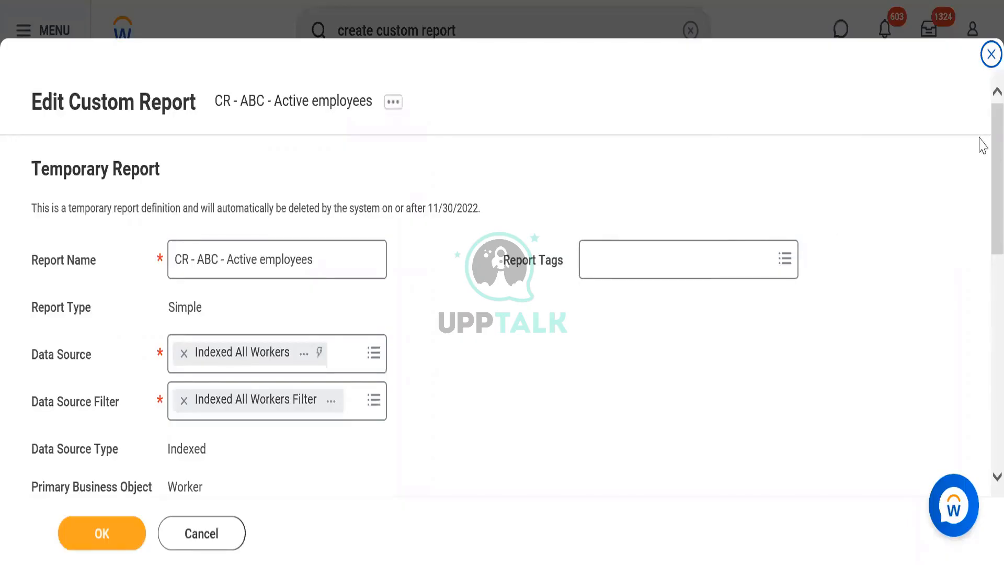
Step: Add a filter condition on instances to the report definition and set its field to Active Status
{"action": "scroll", "coordinate": [983, 145], "scroll_direction": "down", "scroll_amount": 9}
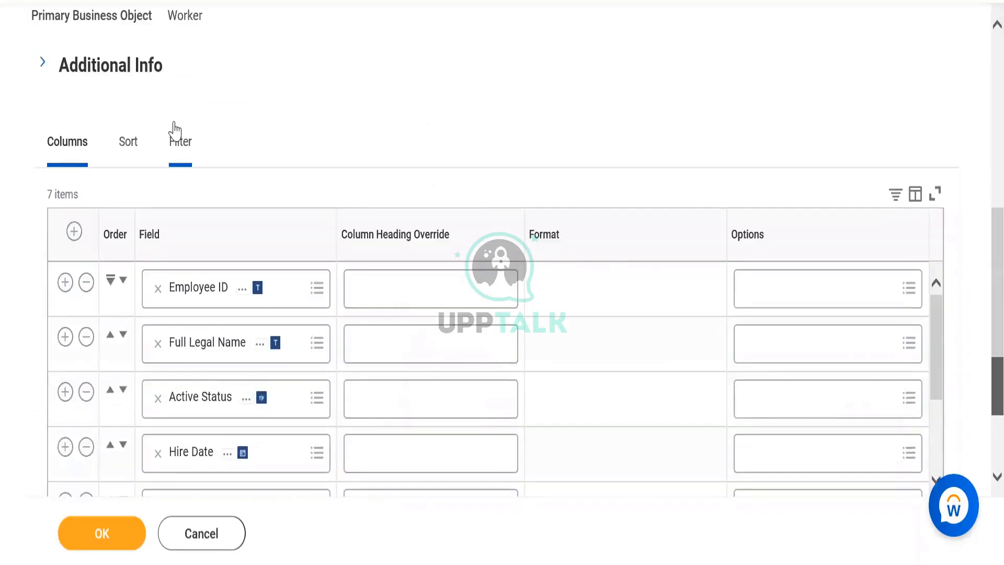
{"action": "left_click", "coordinate": [178, 140]}
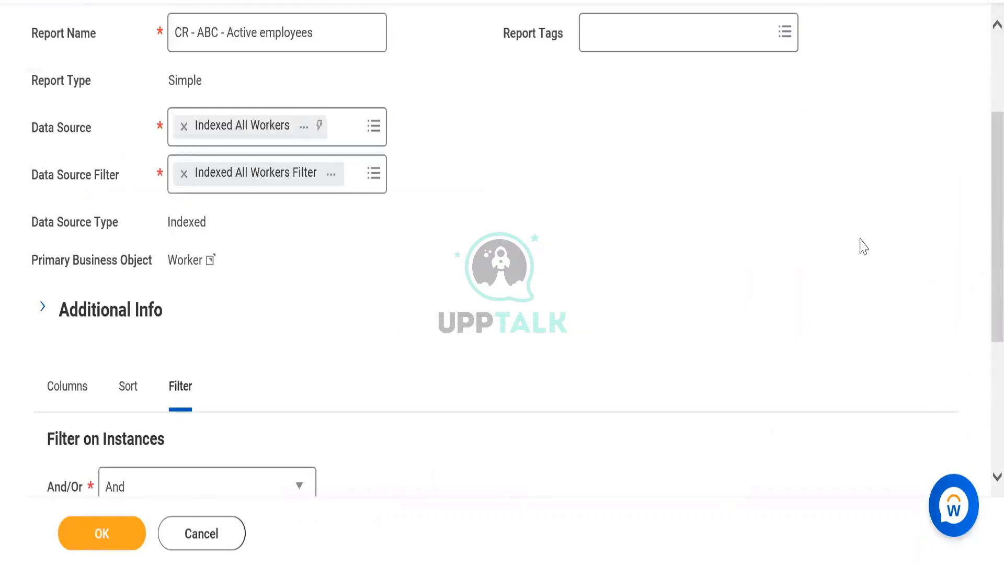
{"action": "scroll", "coordinate": [979, 146], "scroll_direction": "down", "scroll_amount": 5}
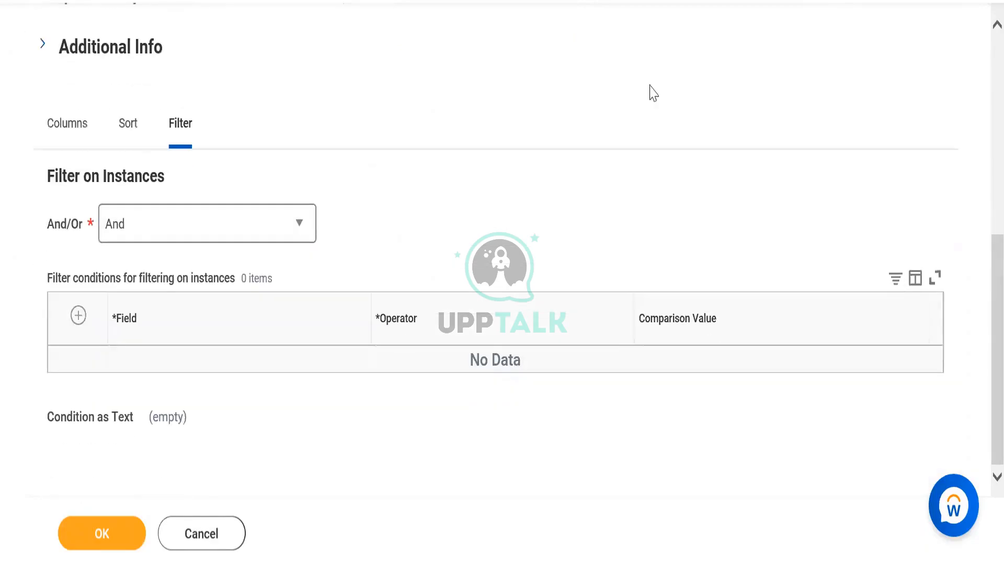
{"action": "left_click", "coordinate": [80, 328]}
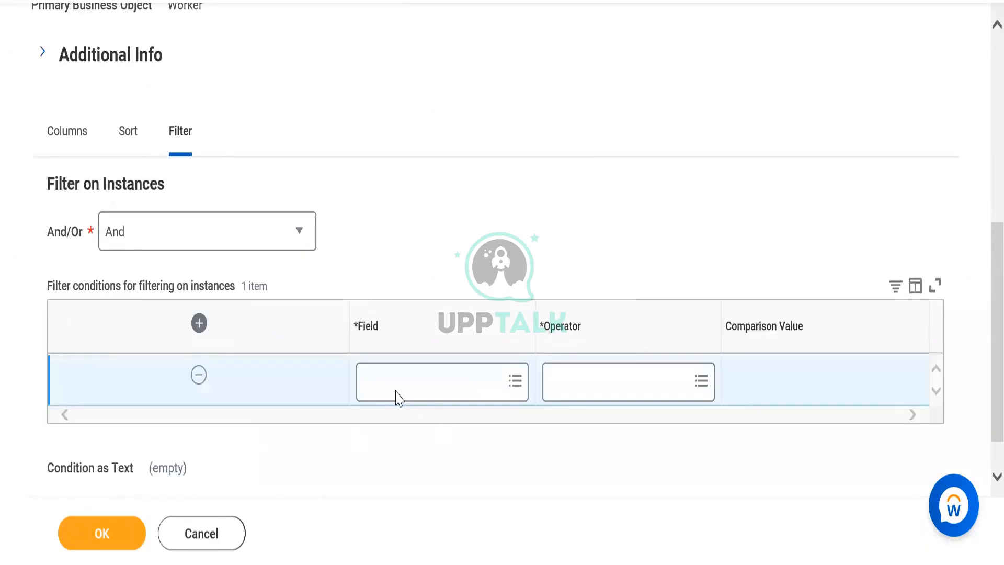
{"action": "left_click", "coordinate": [392, 371]}
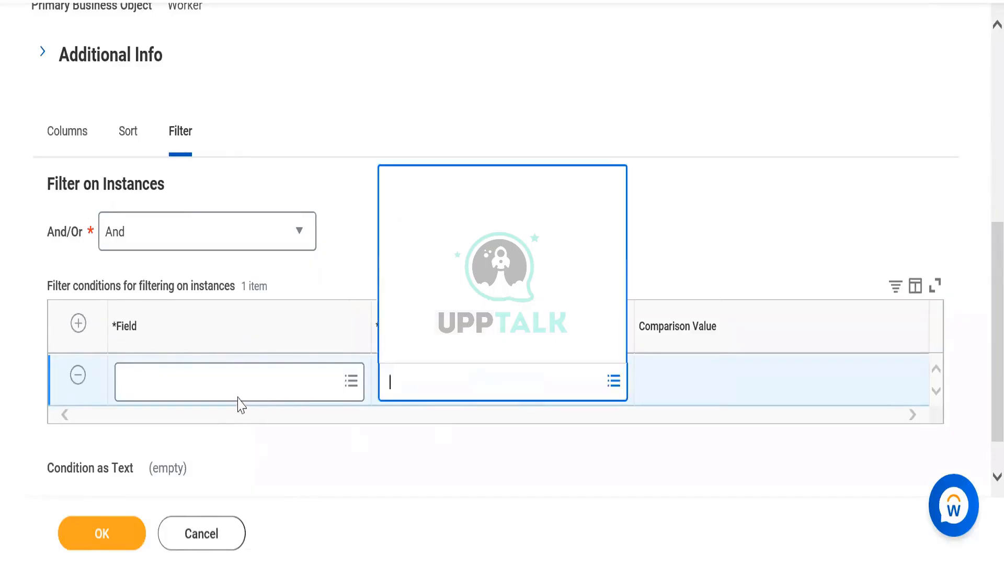
{"action": "left_click", "coordinate": [226, 366]}
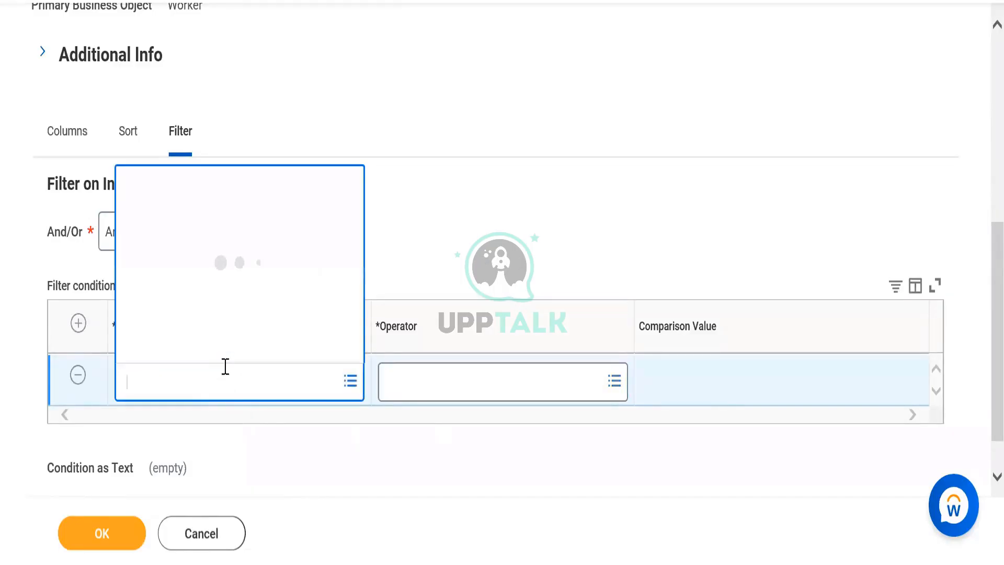
{"action": "type", "text": "Acti"}
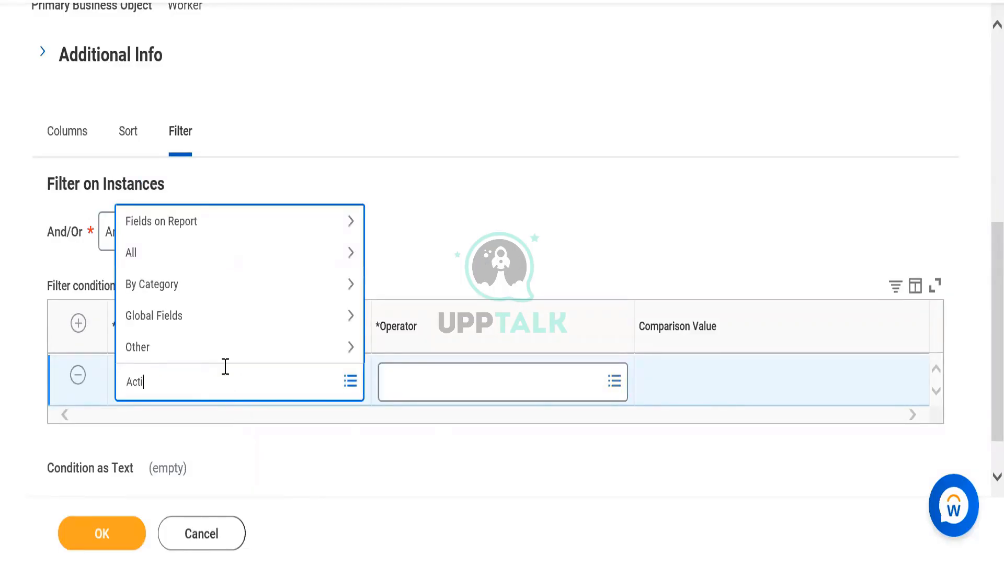
{"action": "type", "text": "ve Sttaus"}
{"action": "key", "text": "BackSpace"}
{"action": "key", "text": "BackSpace"}
{"action": "key", "text": "BackSpace"}
{"action": "key", "text": "BackSpace"}
{"action": "type", "text": "atus"}
{"action": "key", "text": "Return"}
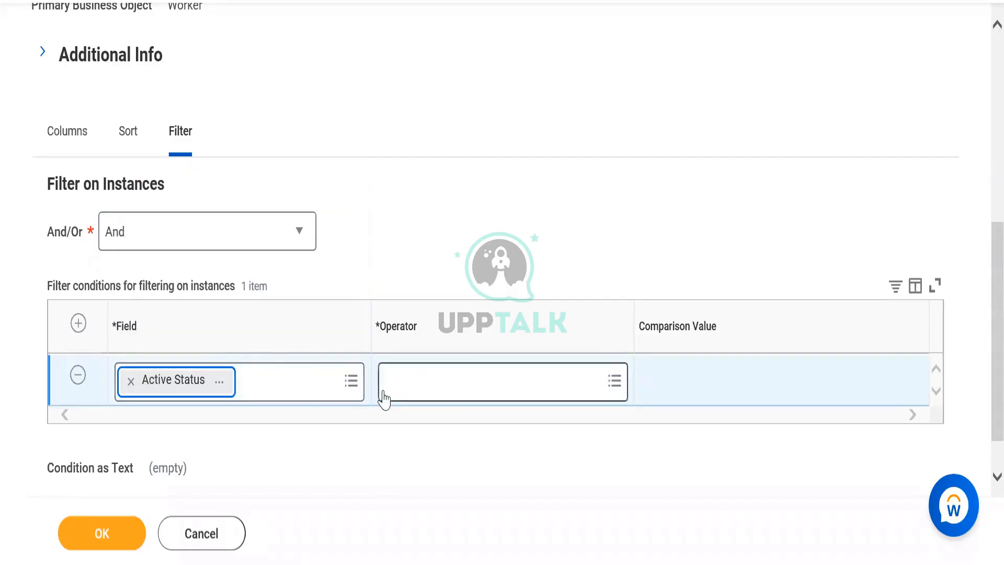
Step: Set the Active Status condition's operator to equal to with the comparison value ticked, and save the report definition
{"action": "left_click", "coordinate": [412, 381]}
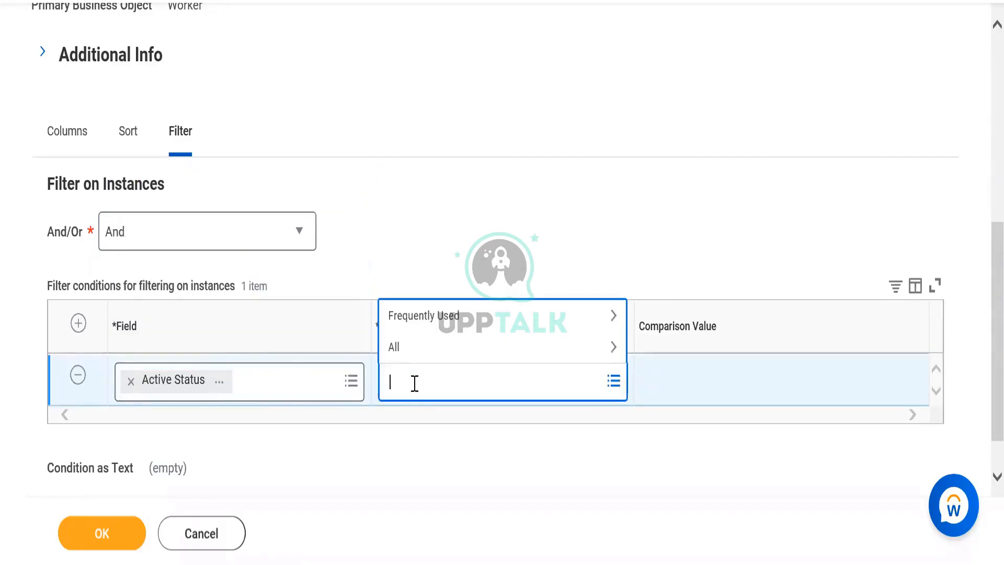
{"action": "left_click", "coordinate": [428, 318]}
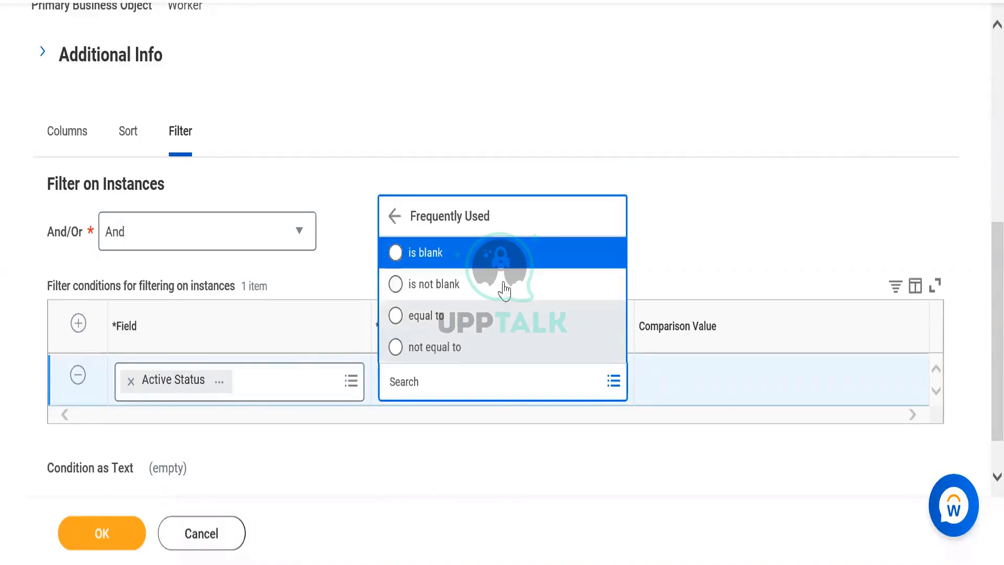
{"action": "left_click", "coordinate": [427, 316]}
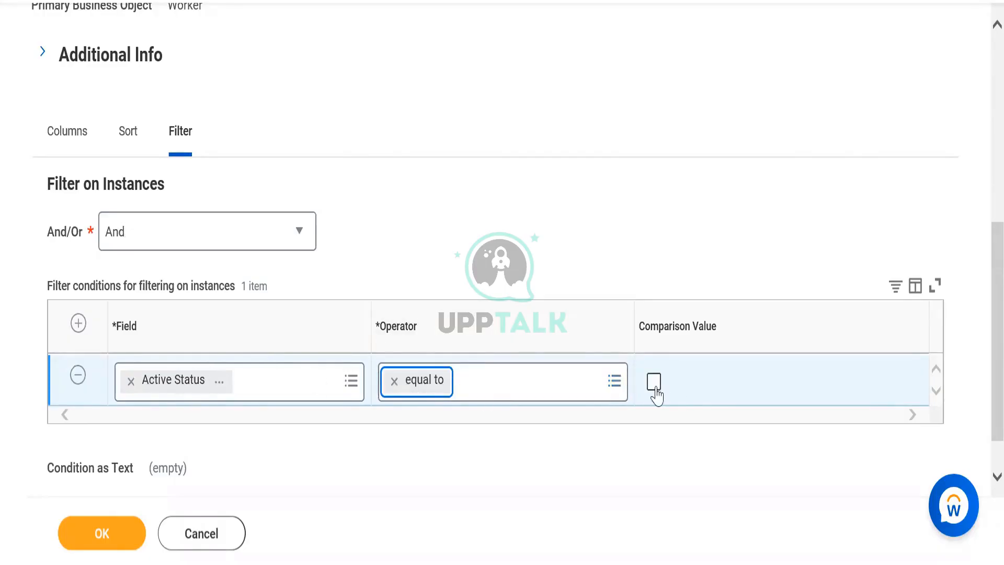
{"action": "left_click", "coordinate": [657, 388]}
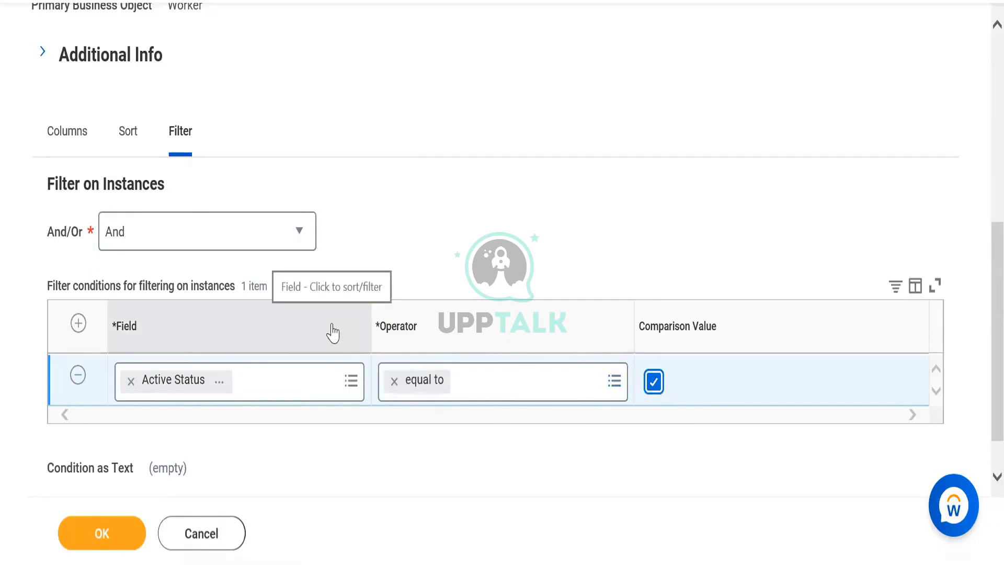
{"action": "left_click", "coordinate": [654, 386]}
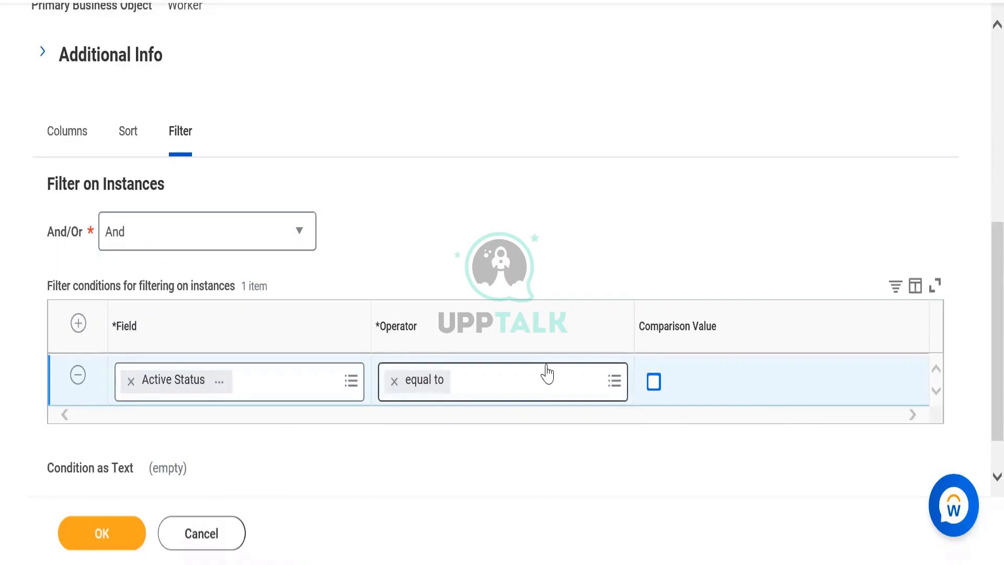
{"action": "left_click", "coordinate": [653, 382]}
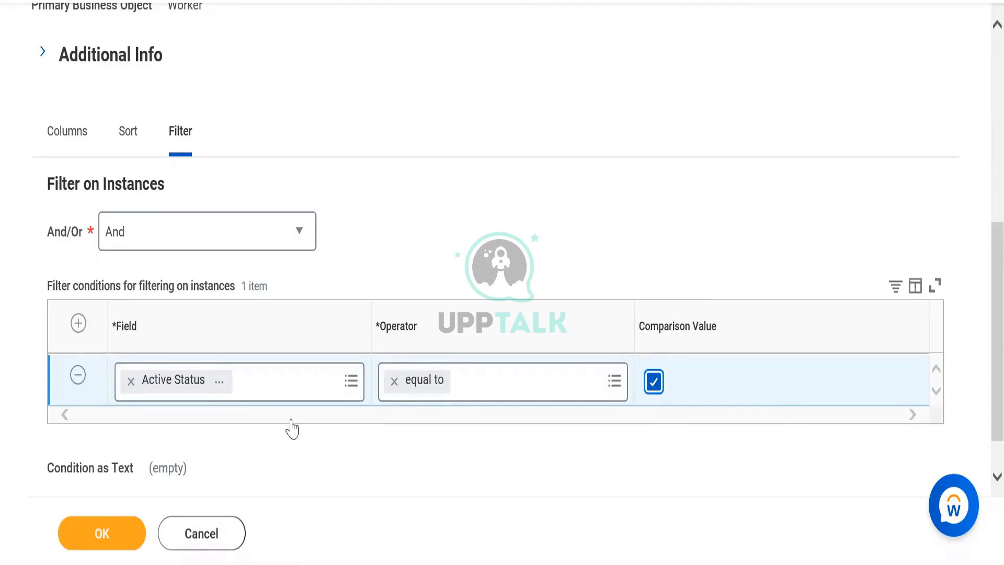
{"action": "left_click", "coordinate": [94, 539]}
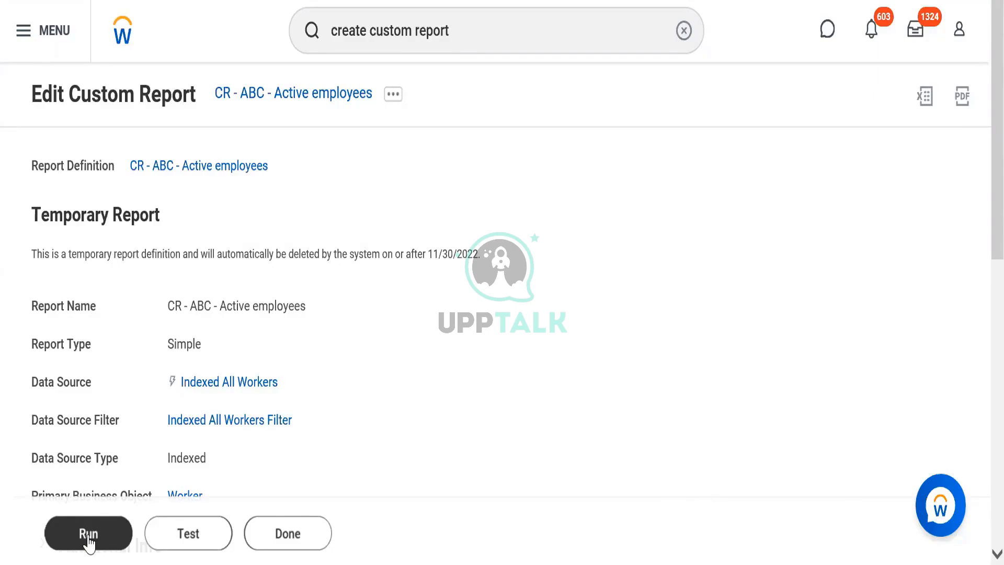
Step: Test the report with all prompts left blank and check the number of items returned
{"action": "left_click", "coordinate": [184, 535]}
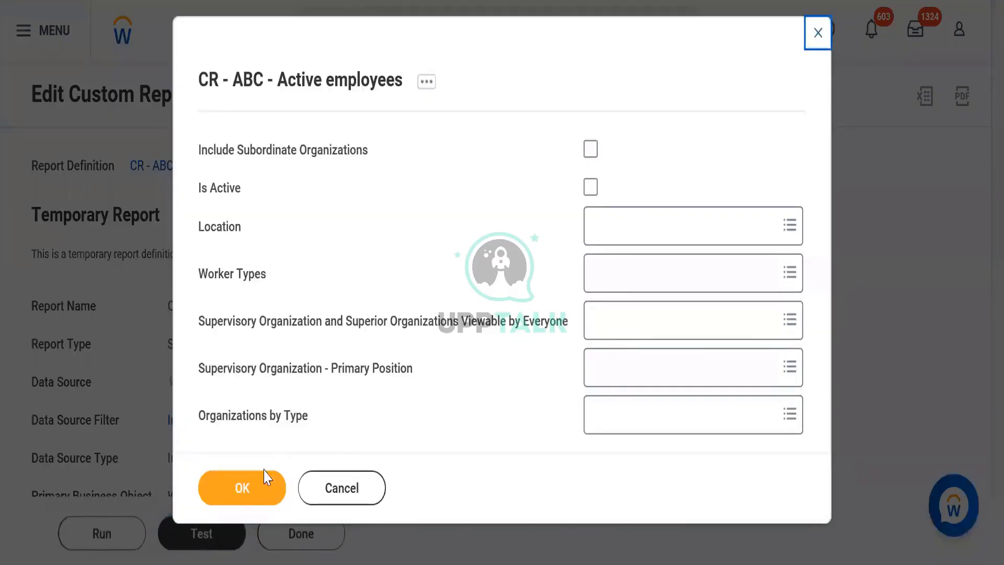
{"action": "left_click", "coordinate": [221, 492]}
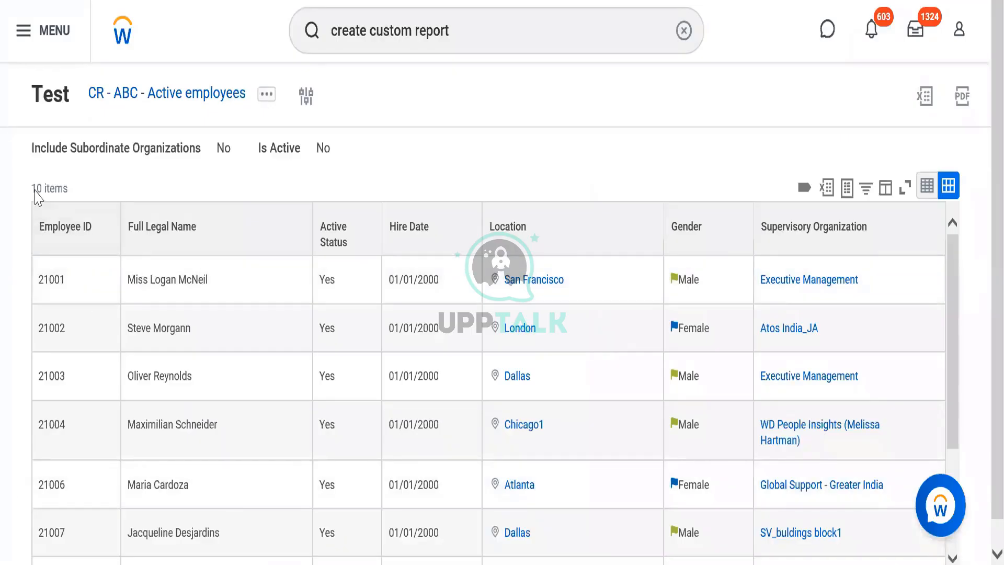
{"action": "left_click_drag", "start_coordinate": [35, 190], "coordinate": [73, 192]}
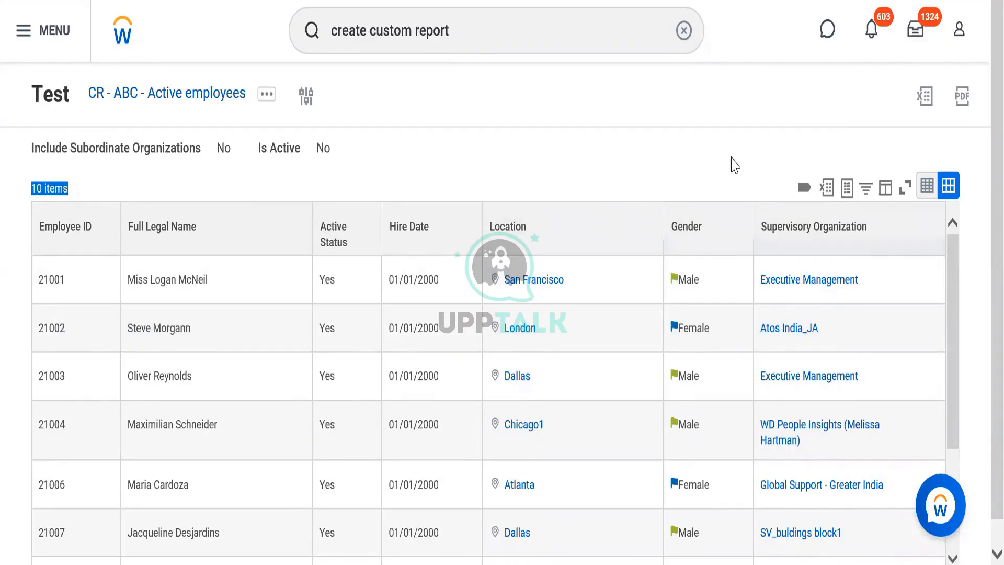
Step: Run the full report from its related actions with all prompts left blank
{"action": "left_click", "coordinate": [266, 104]}
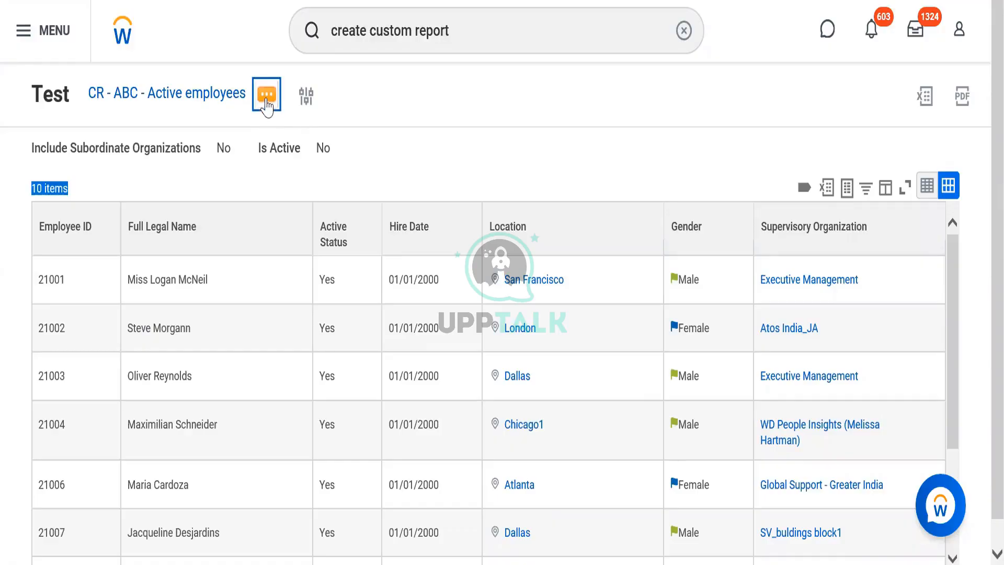
{"action": "left_click", "coordinate": [266, 105]}
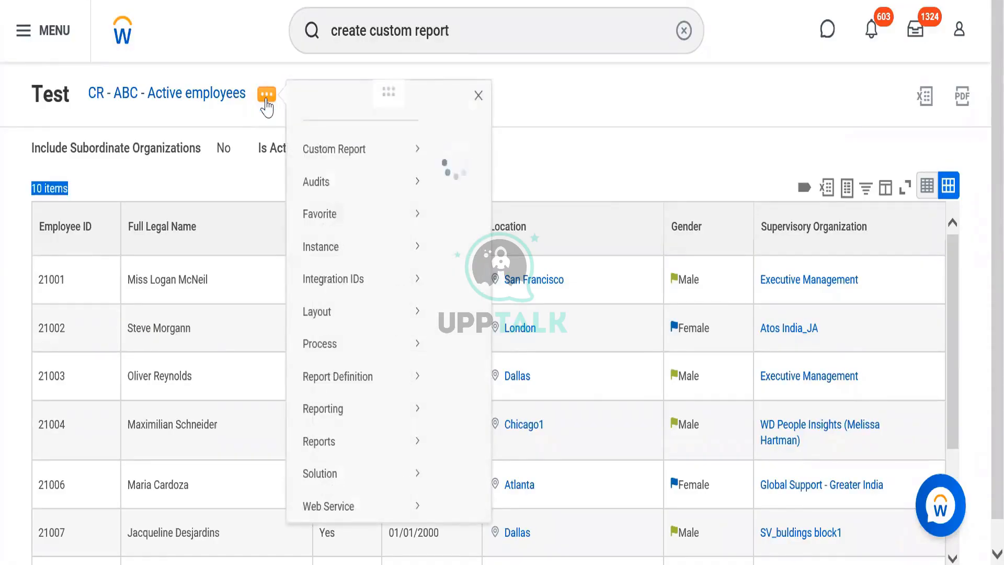
{"action": "mouse_move", "coordinate": [314, 154]}
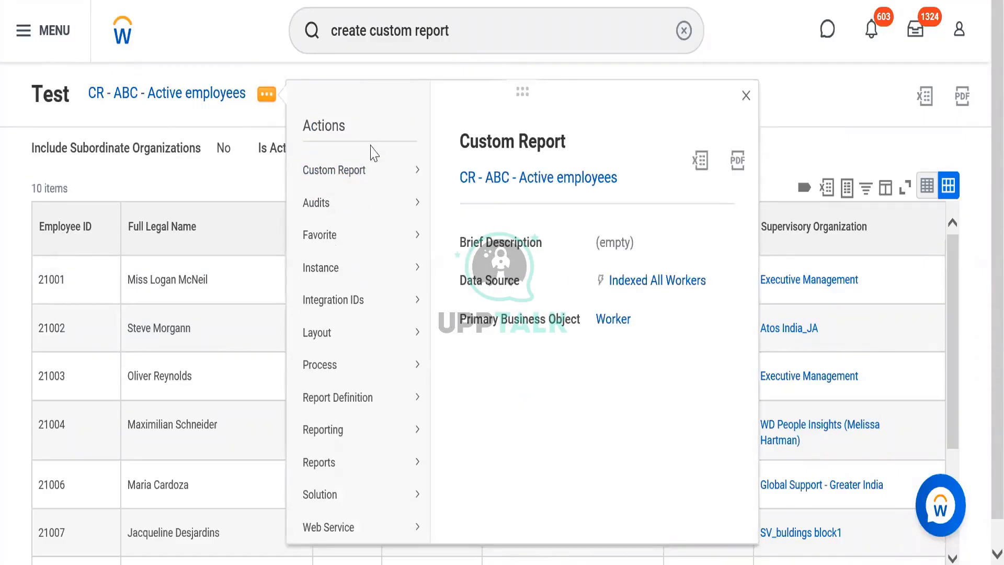
{"action": "mouse_move", "coordinate": [362, 172]}
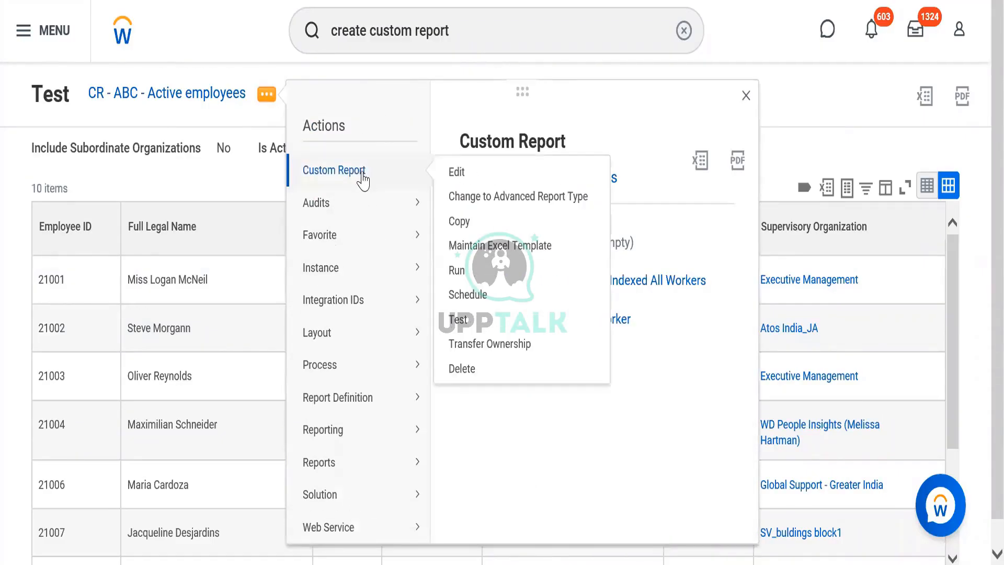
{"action": "left_click", "coordinate": [458, 271]}
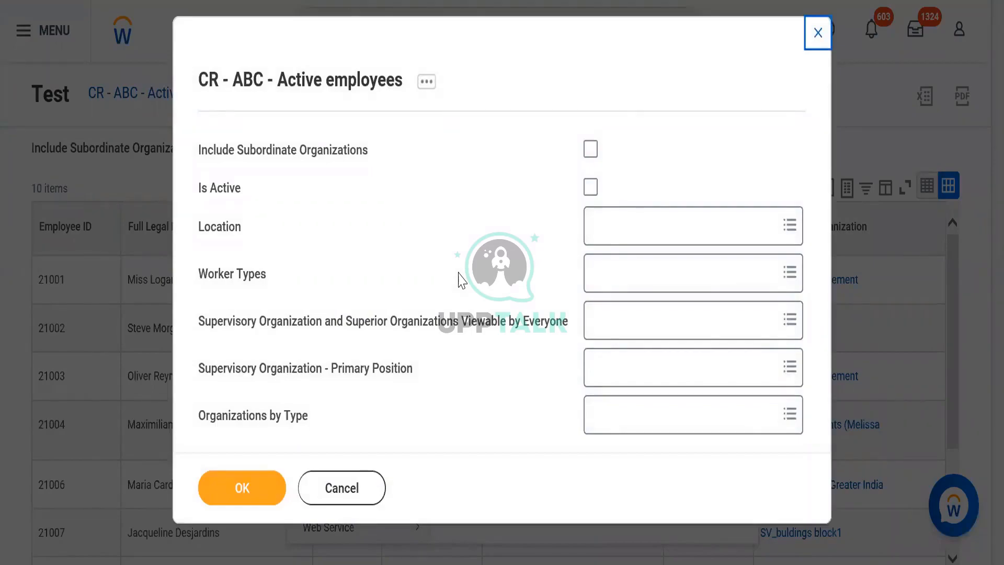
{"action": "left_click", "coordinate": [226, 487]}
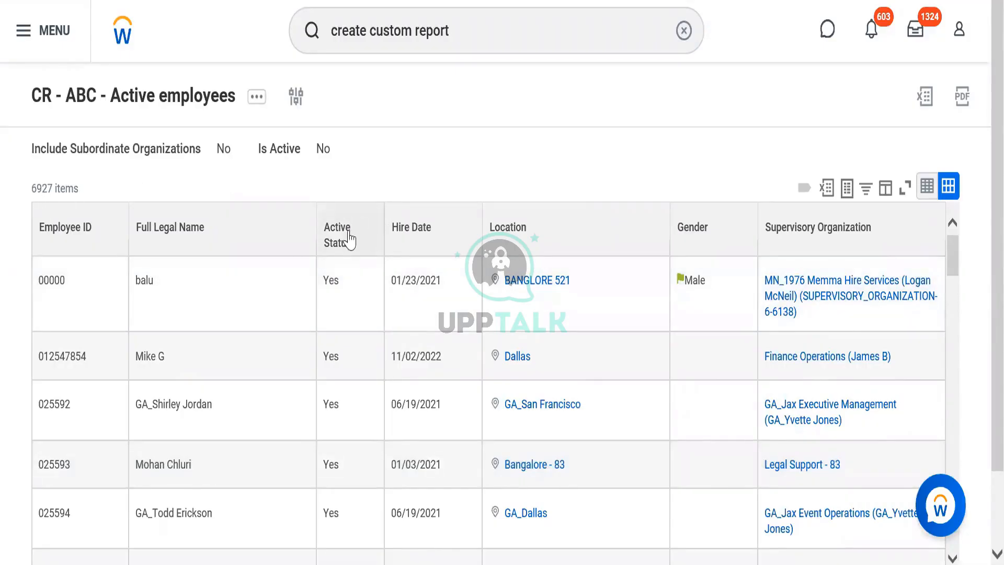
Step: Check the report results for inactive workers by filtering Active Status to No
{"action": "left_click", "coordinate": [349, 233]}
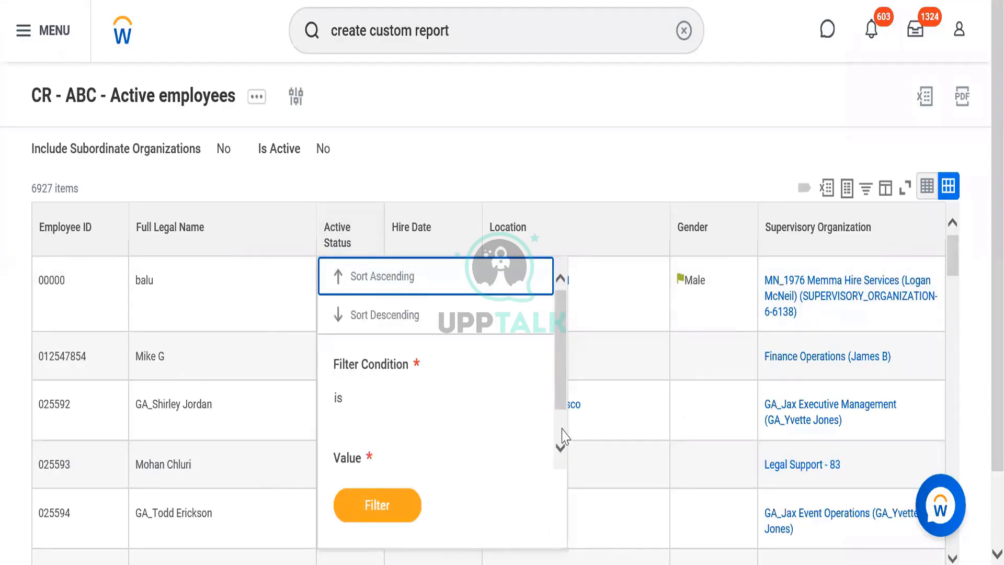
{"action": "scroll", "coordinate": [564, 434], "scroll_direction": "down", "scroll_amount": 1}
{"action": "left_click", "coordinate": [394, 453]}
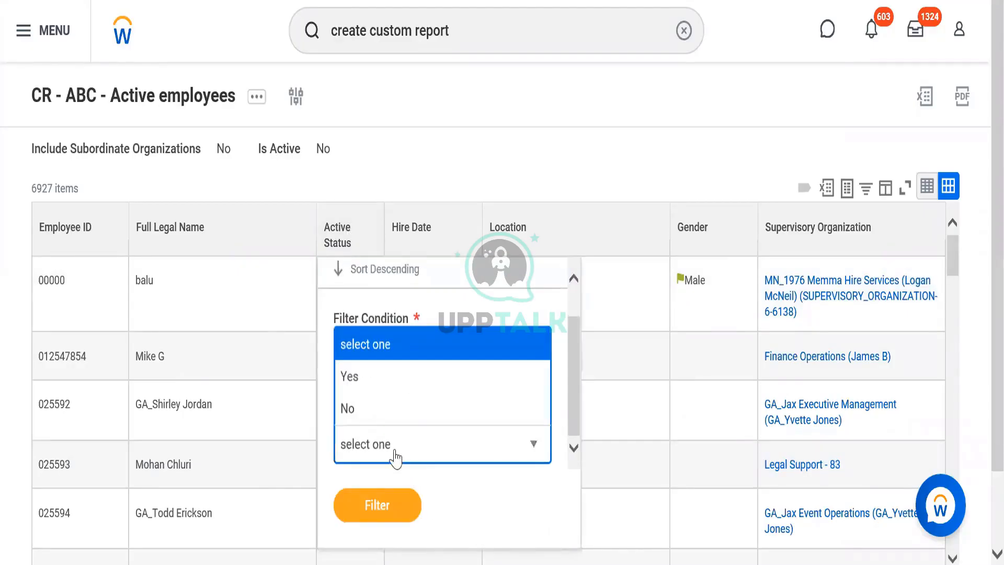
{"action": "left_click", "coordinate": [347, 408]}
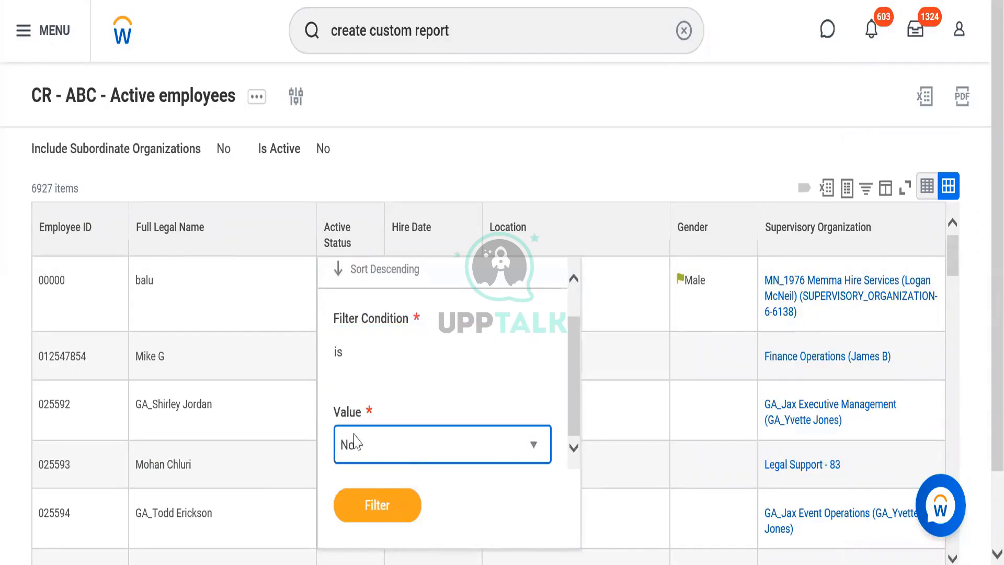
{"action": "left_click", "coordinate": [378, 506]}
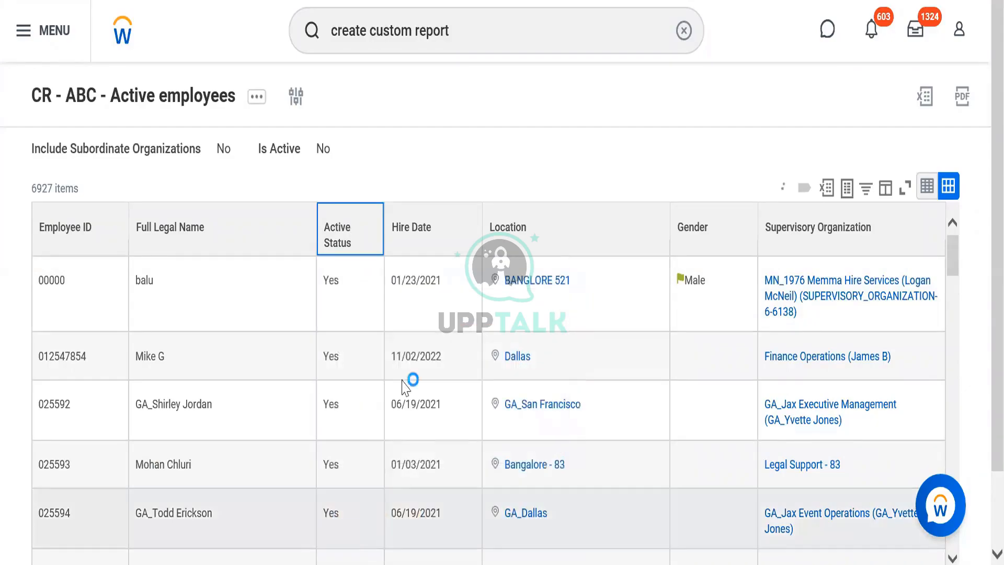
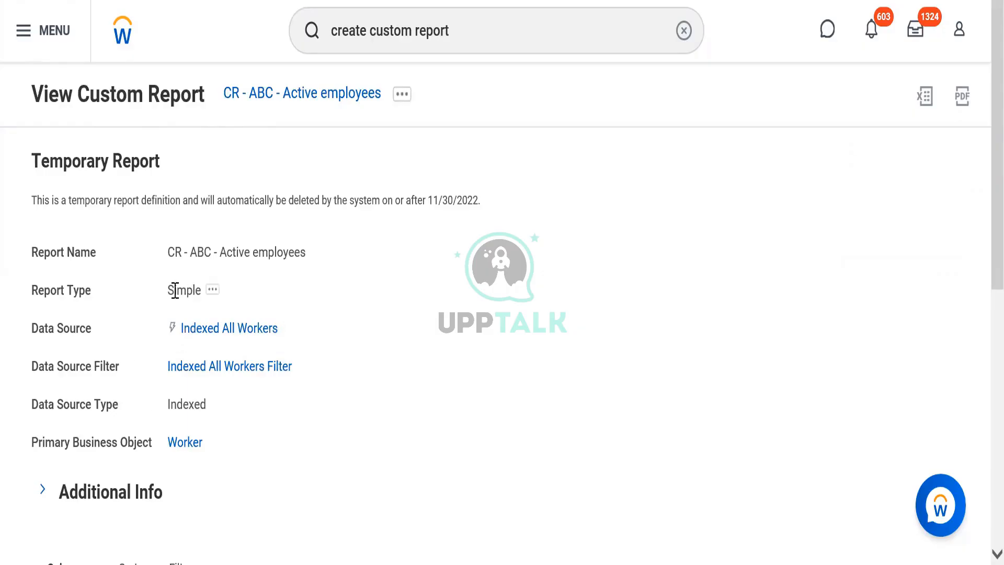
Step: Change the CR - ABC - Active employees report to the Advanced report type and review the converted definition
{"action": "left_click_drag", "start_coordinate": [174, 290], "coordinate": [203, 291]}
{"action": "left_click", "coordinate": [404, 97]}
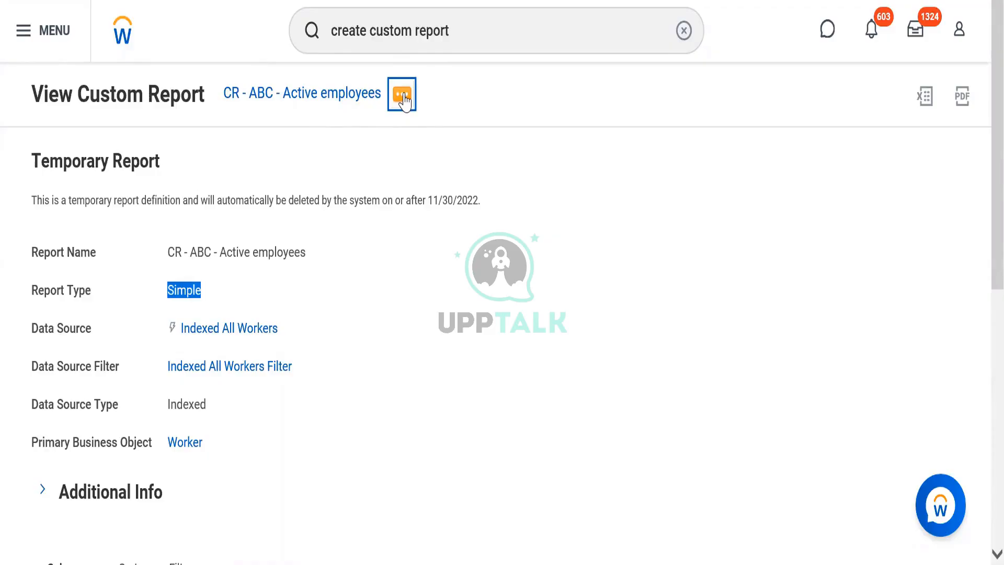
{"action": "left_click", "coordinate": [403, 98]}
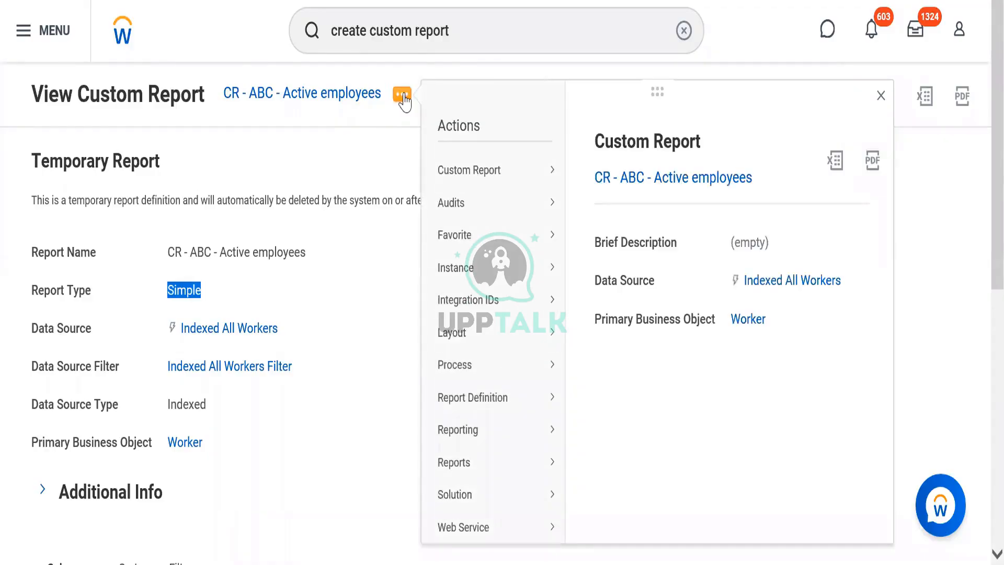
{"action": "mouse_move", "coordinate": [489, 179]}
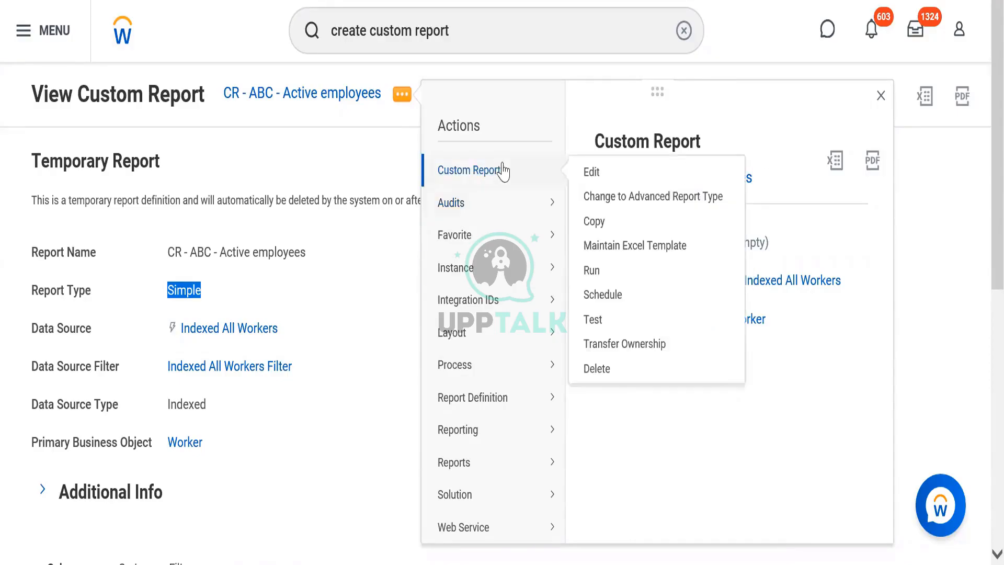
{"action": "left_click", "coordinate": [608, 208]}
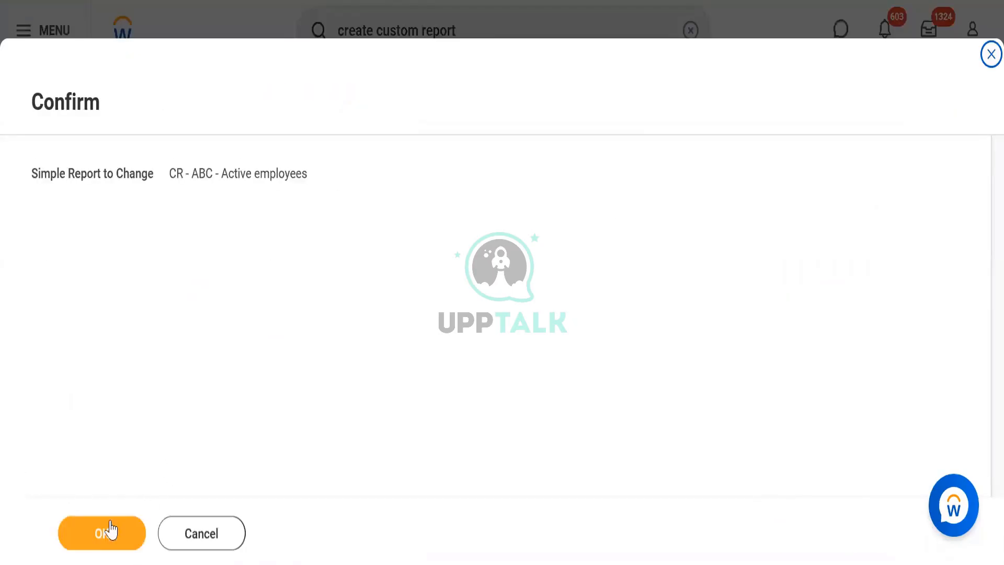
{"action": "left_click", "coordinate": [109, 531]}
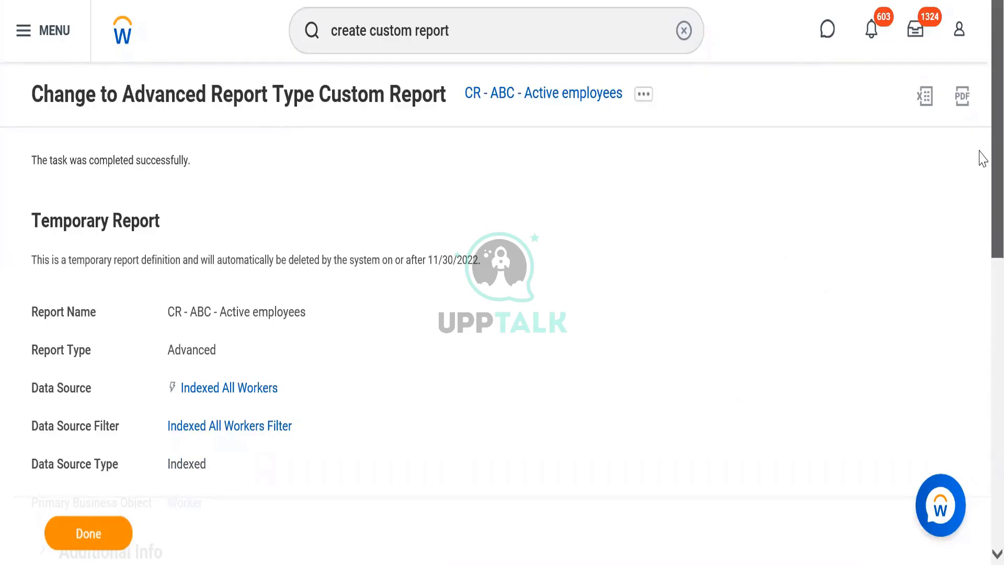
{"action": "scroll", "coordinate": [968, 370], "scroll_direction": "down", "scroll_amount": 10}
{"action": "scroll", "coordinate": [957, 323], "scroll_direction": "up", "scroll_amount": 5}
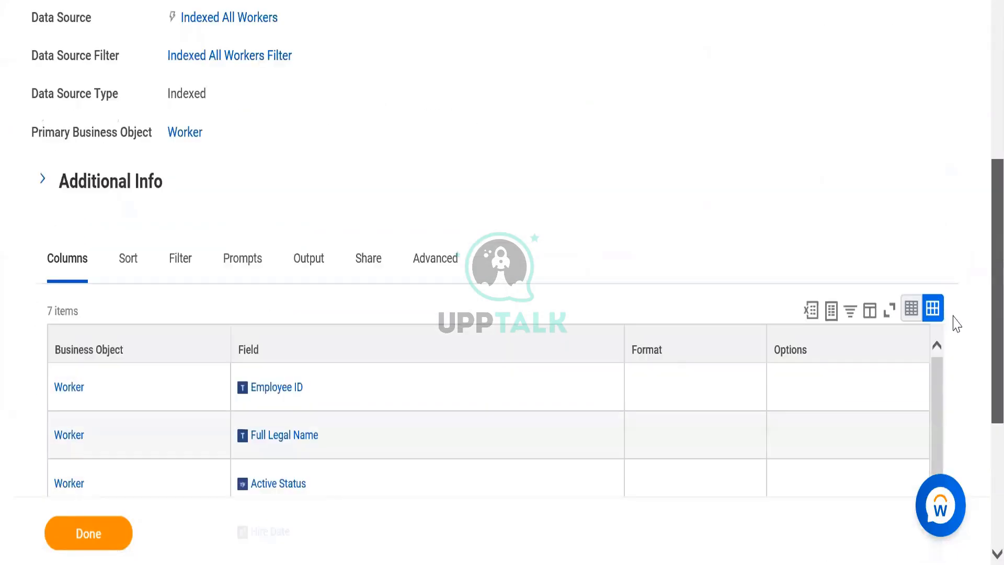
Step: Review the Filter, Output and Share settings of the converted Advanced report definition
{"action": "scroll", "coordinate": [946, 168], "scroll_direction": "up", "scroll_amount": 6}
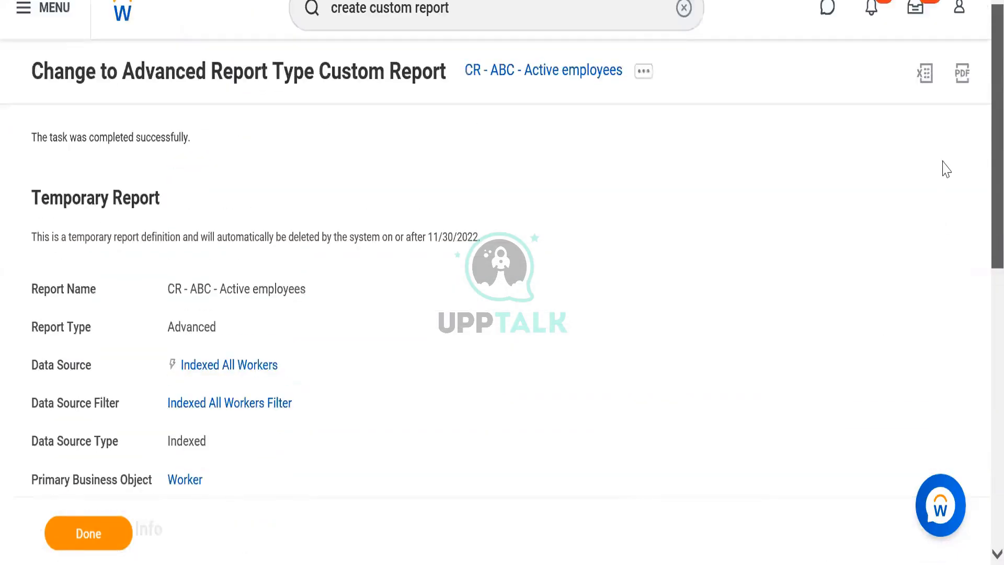
{"action": "scroll", "coordinate": [944, 219], "scroll_direction": "down", "scroll_amount": 6}
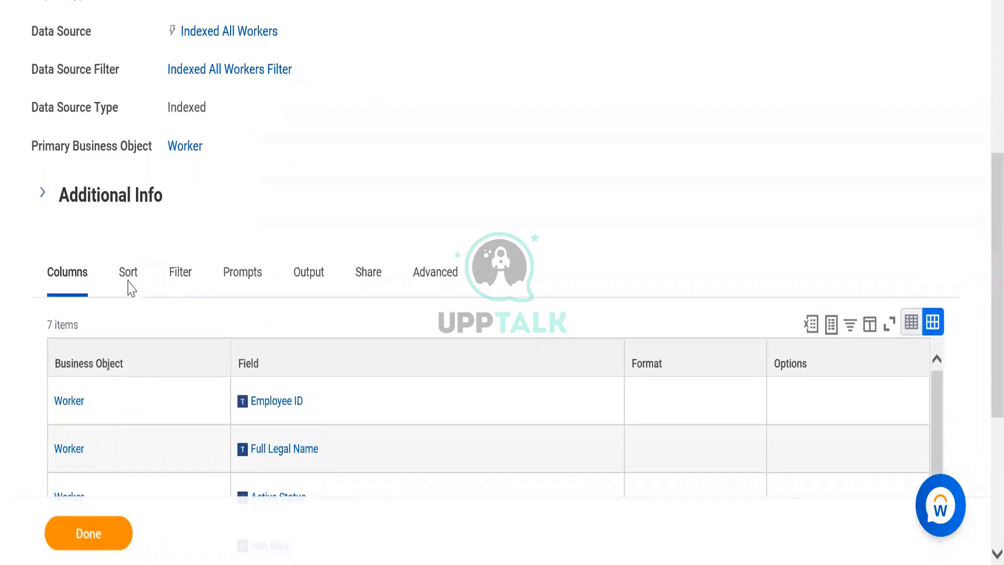
{"action": "left_click", "coordinate": [183, 287]}
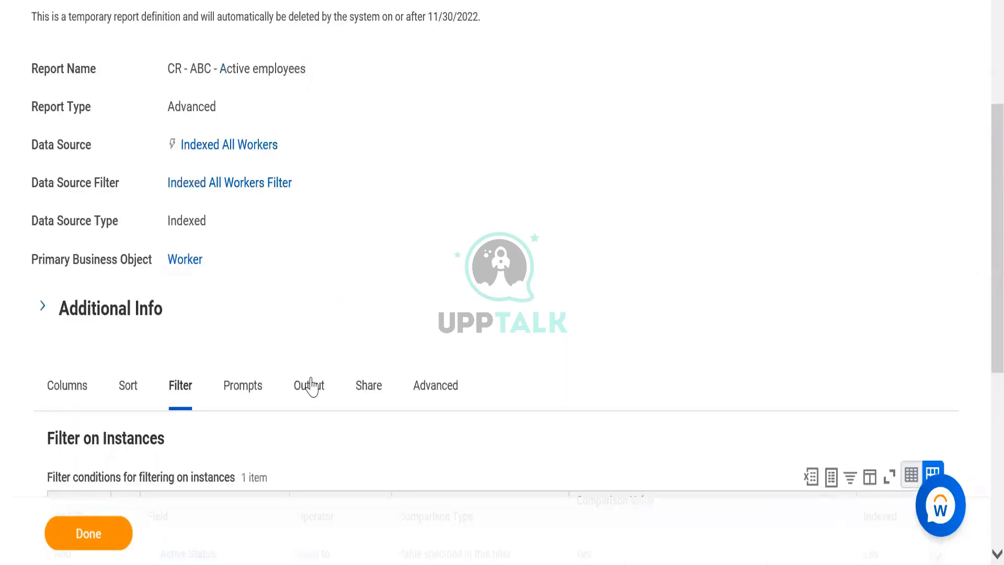
{"action": "left_click", "coordinate": [312, 387]}
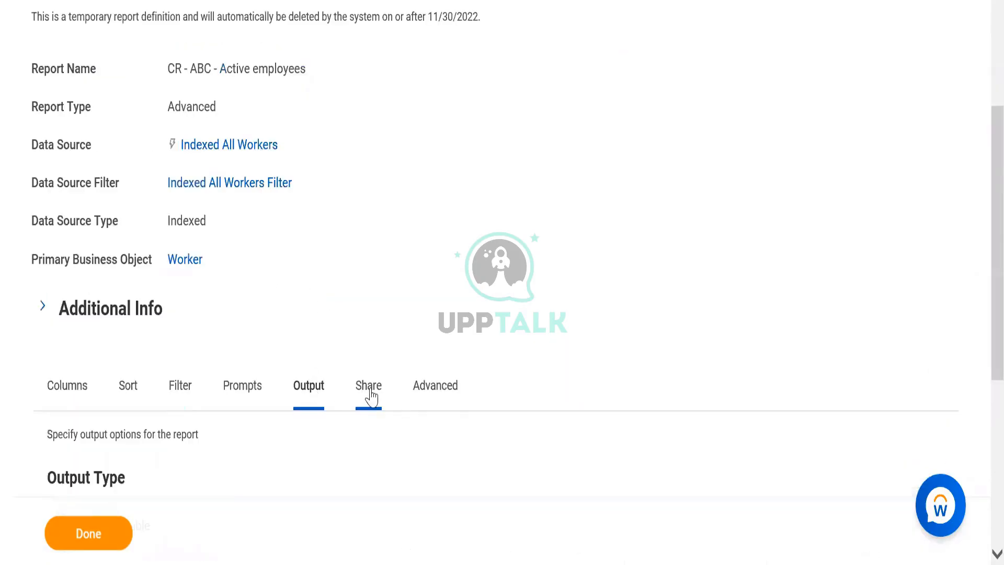
{"action": "left_click", "coordinate": [371, 397]}
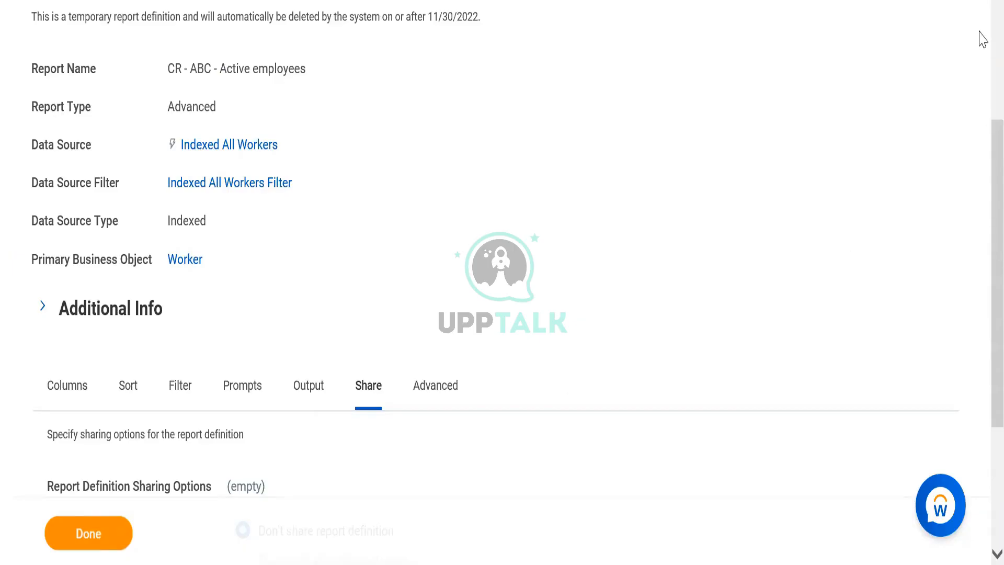
{"action": "scroll", "coordinate": [984, 37], "scroll_direction": "up", "scroll_amount": 1}
{"action": "scroll", "coordinate": [983, 38], "scroll_direction": "up", "scroll_amount": 3}
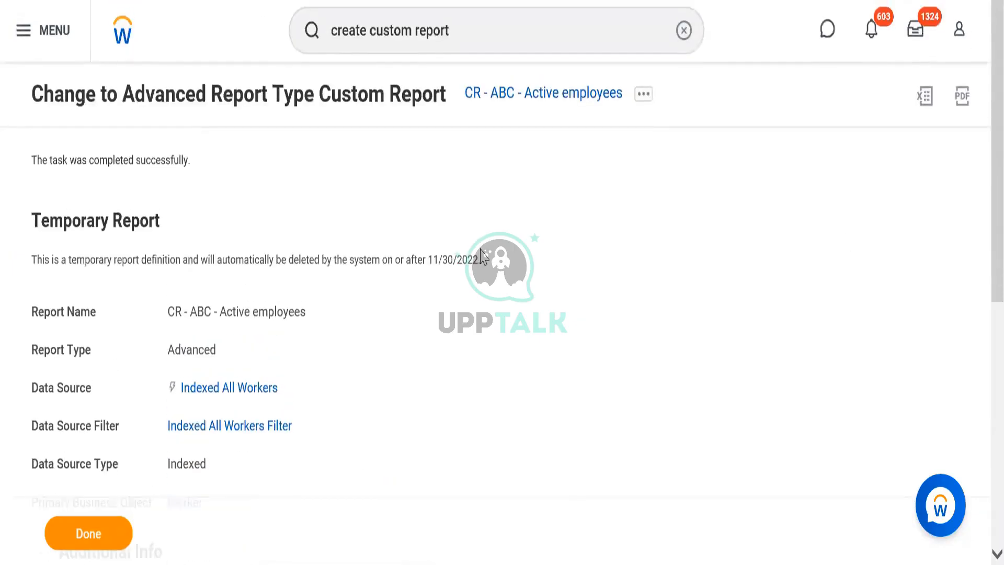
Step: Run the converted CR - ABC - Active employees report from its related actions with all prompts left blank
{"action": "left_click", "coordinate": [642, 95]}
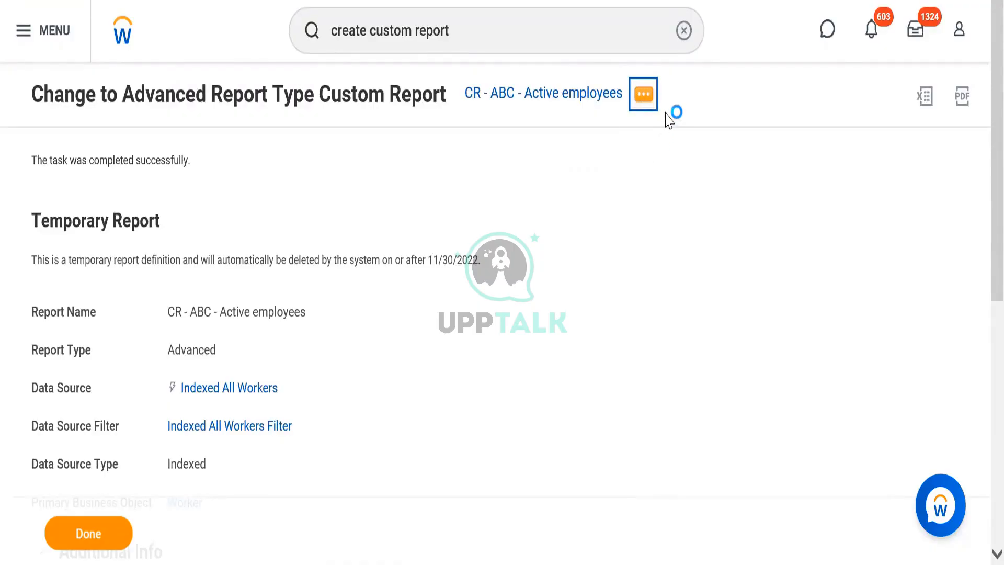
{"action": "mouse_move", "coordinate": [196, 193]}
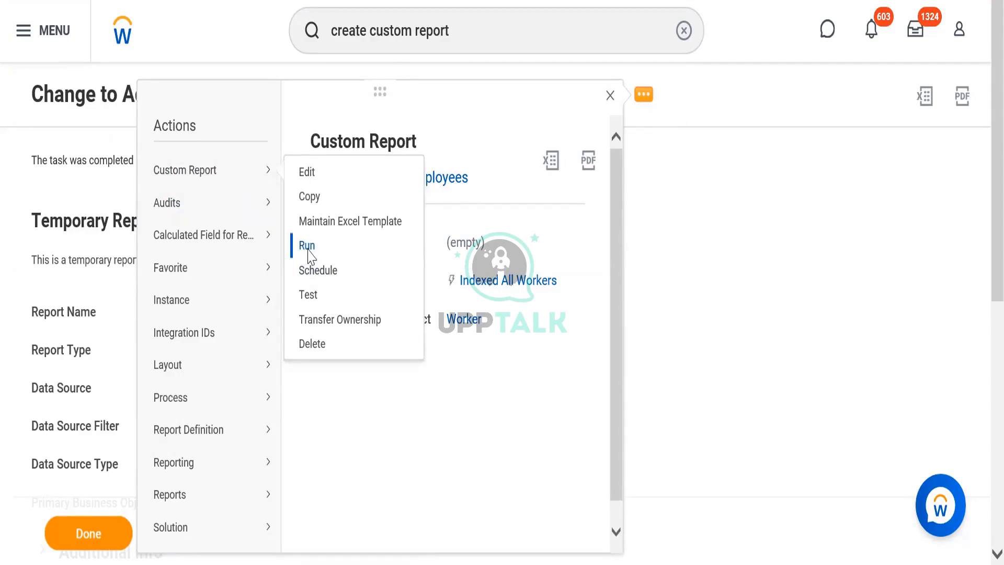
{"action": "left_click", "coordinate": [309, 247]}
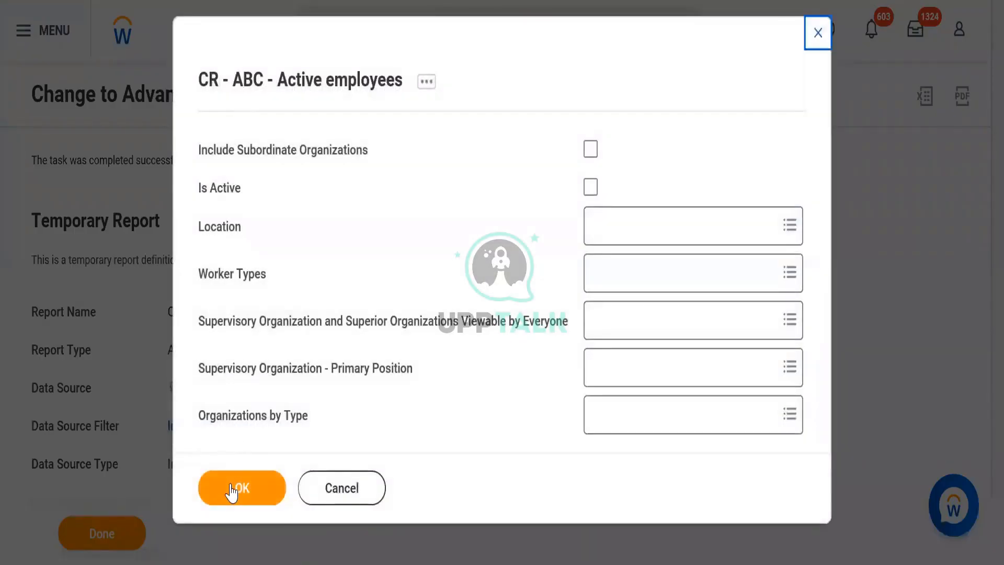
{"action": "left_click", "coordinate": [233, 490]}
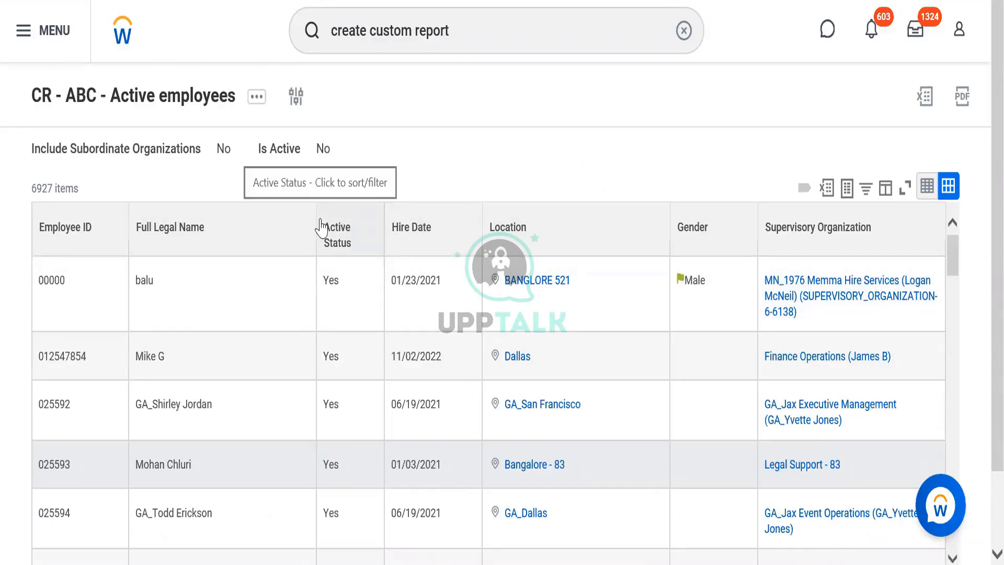
Step: Open the CR - ABC - Active employees report for editing and add a new column row below Supervisory Organization
{"action": "left_click", "coordinate": [258, 98]}
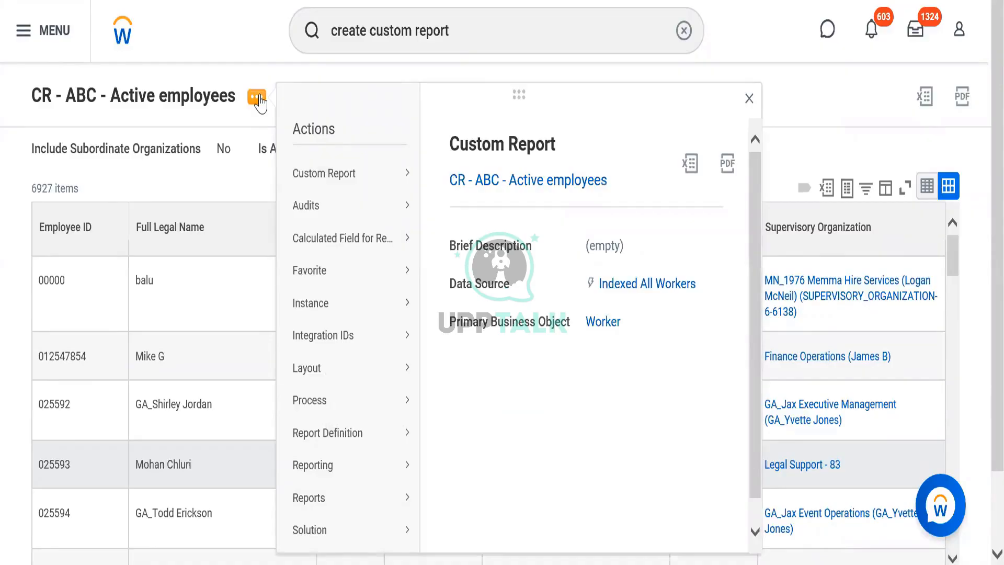
{"action": "mouse_move", "coordinate": [320, 171]}
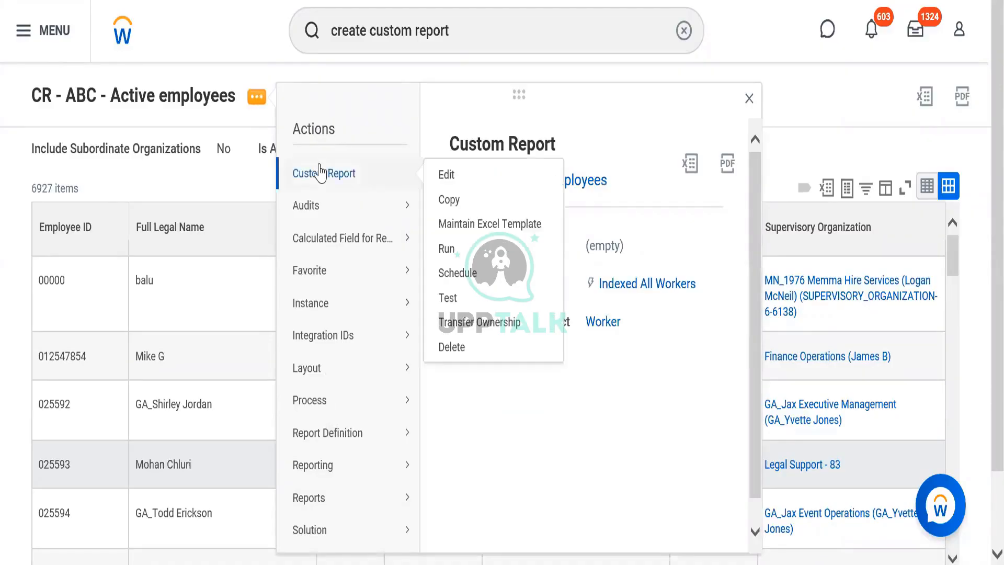
{"action": "left_click", "coordinate": [448, 176]}
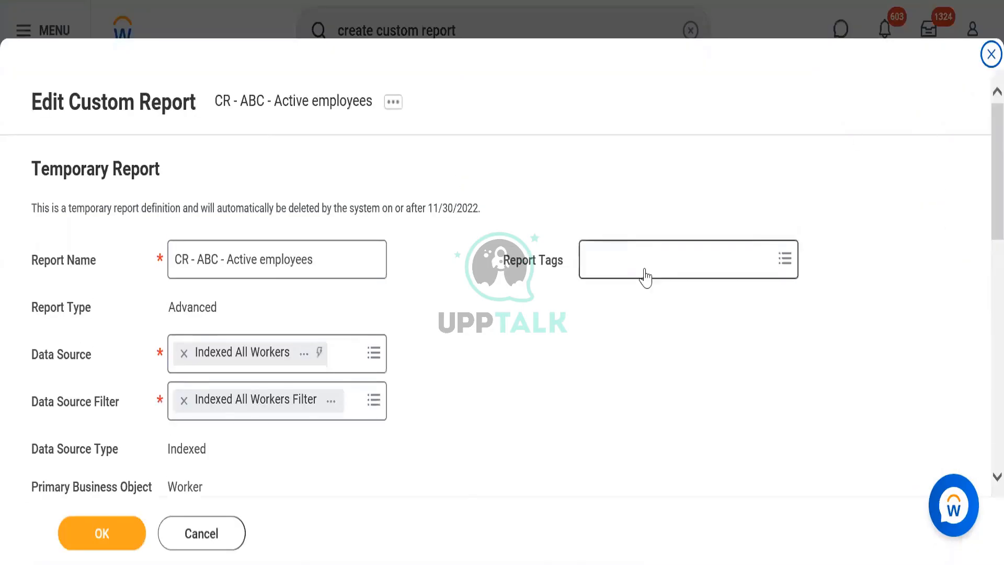
{"action": "scroll", "coordinate": [980, 166], "scroll_direction": "down", "scroll_amount": 10}
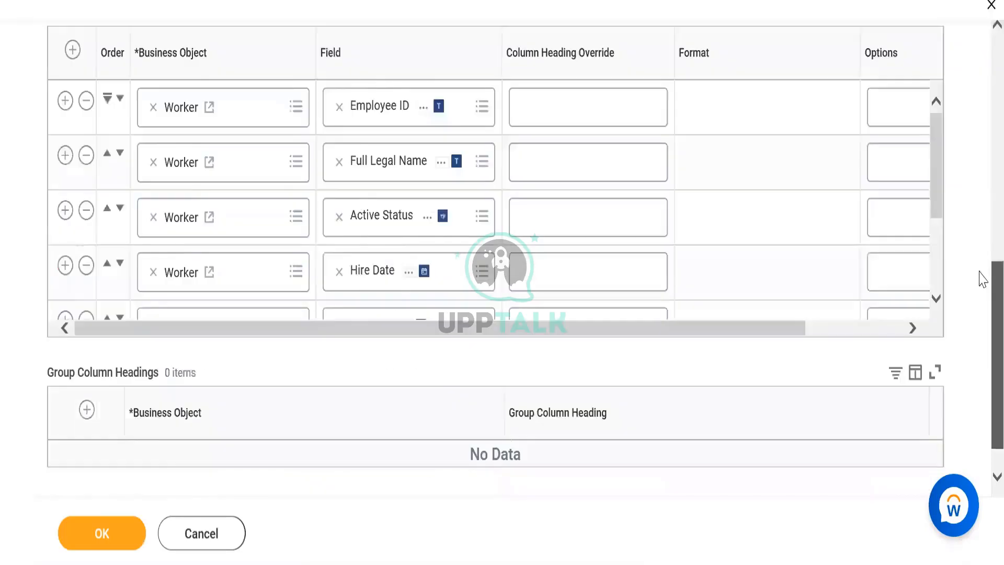
{"action": "left_click_drag", "start_coordinate": [937, 105], "coordinate": [948, 225]}
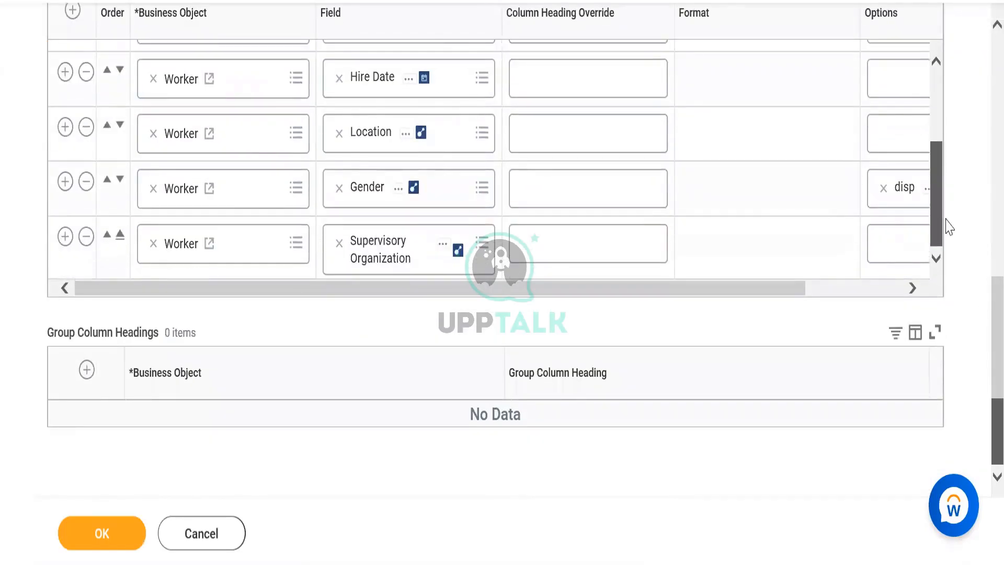
{"action": "left_click", "coordinate": [64, 241]}
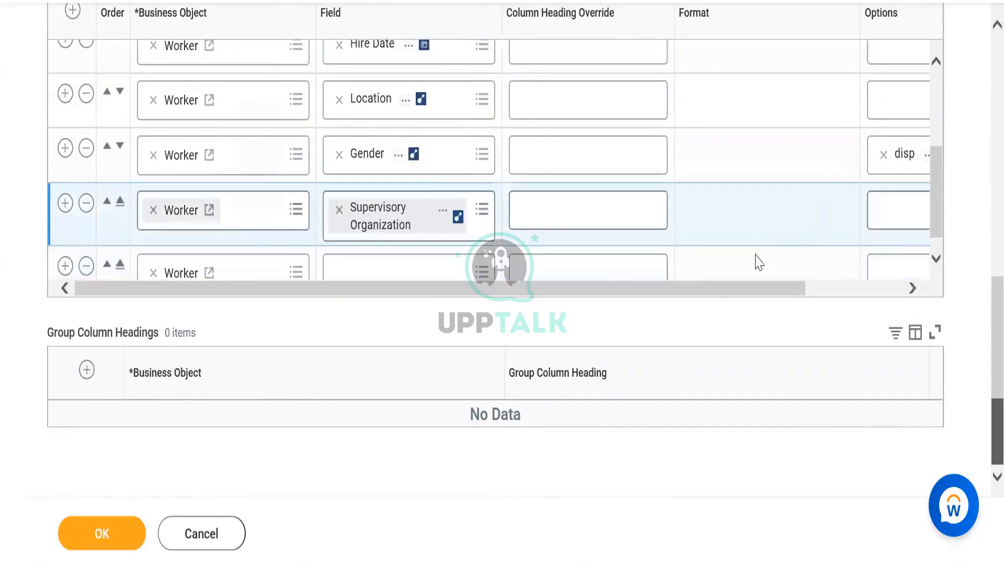
{"action": "left_click_drag", "start_coordinate": [943, 157], "coordinate": [929, 283]}
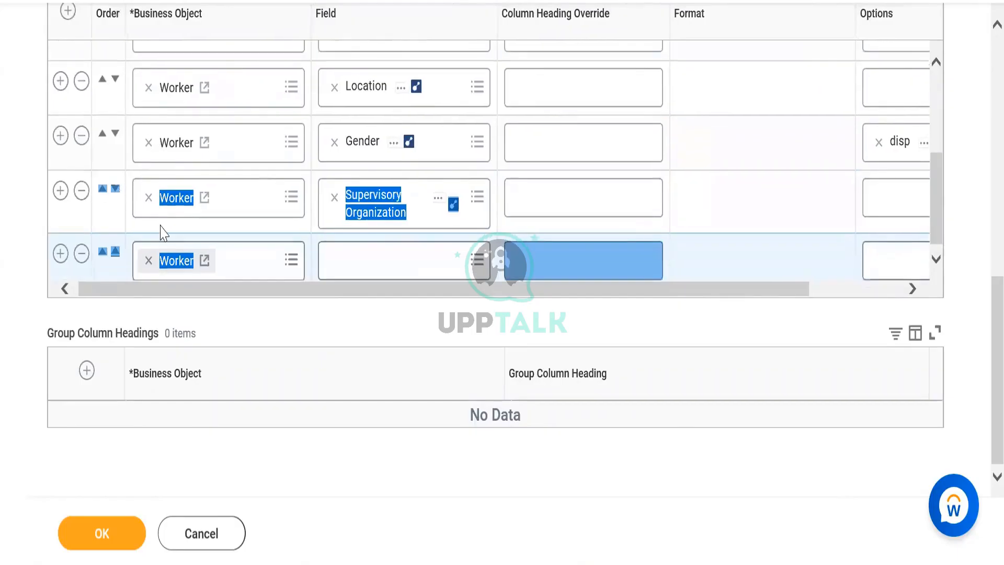
Step: Set the new column's business object to Dependents and its field to Dependent
{"action": "left_click", "coordinate": [148, 261]}
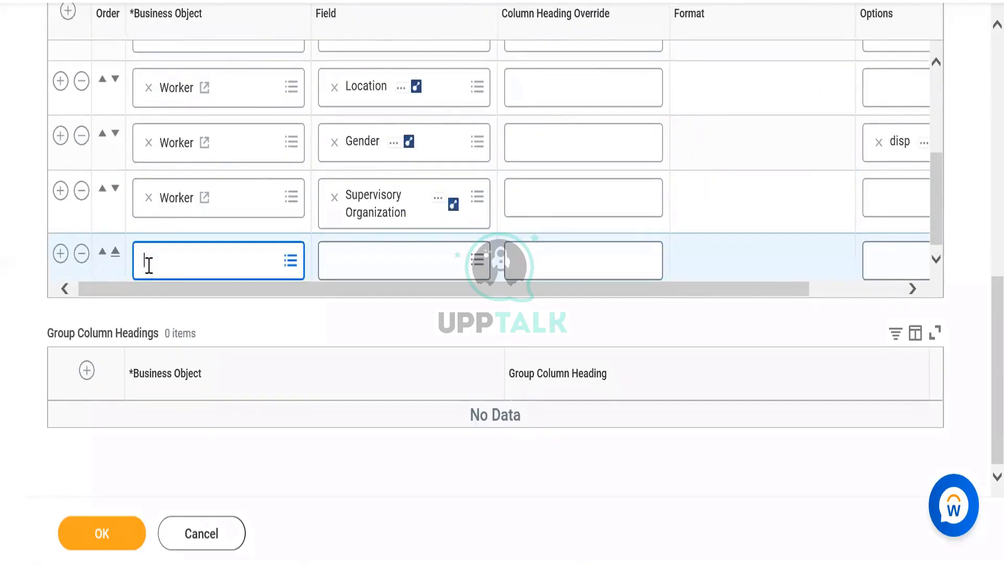
{"action": "type", "text": "Dependent"}
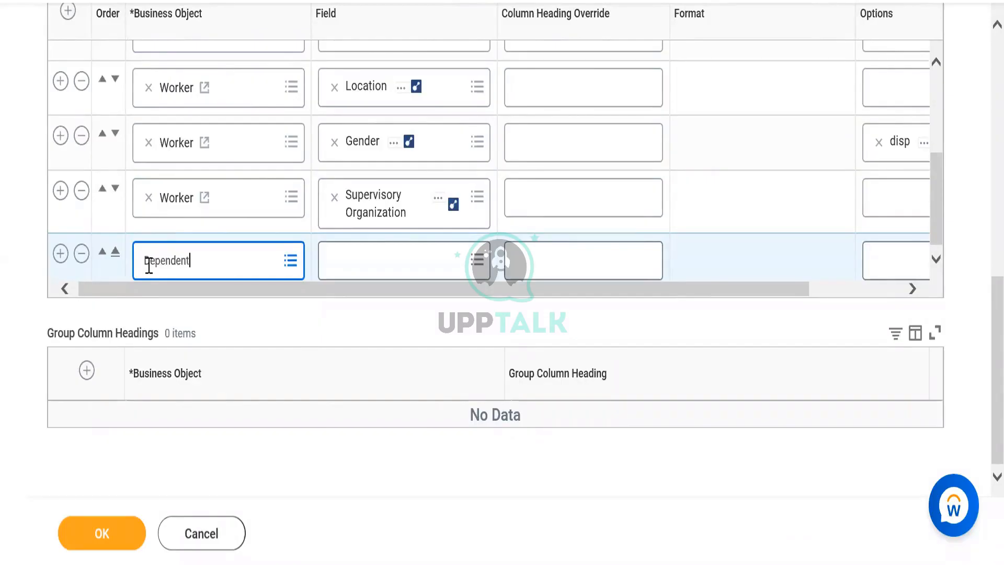
{"action": "key", "text": "Return"}
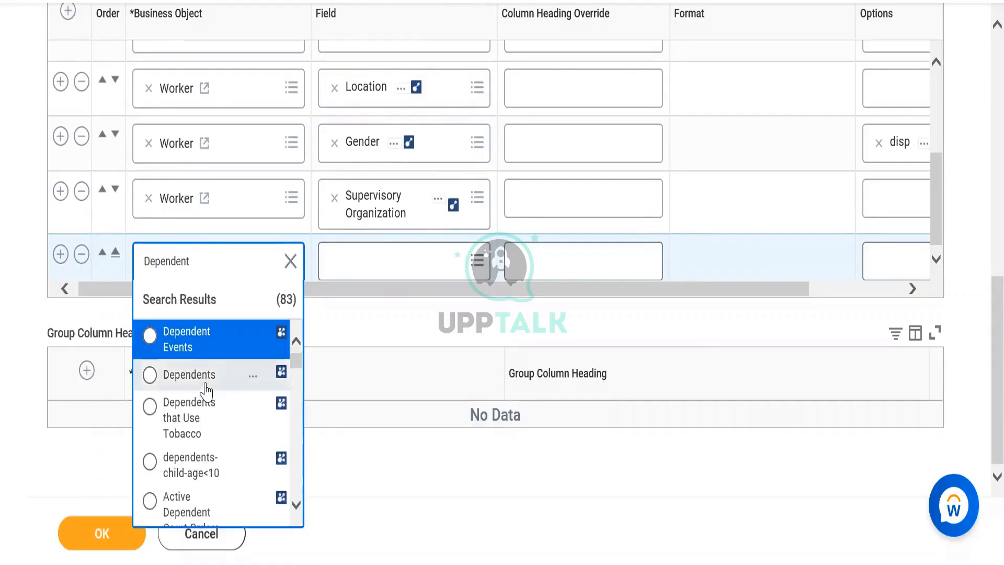
{"action": "left_click", "coordinate": [207, 390]}
{"action": "left_click", "coordinate": [383, 260]}
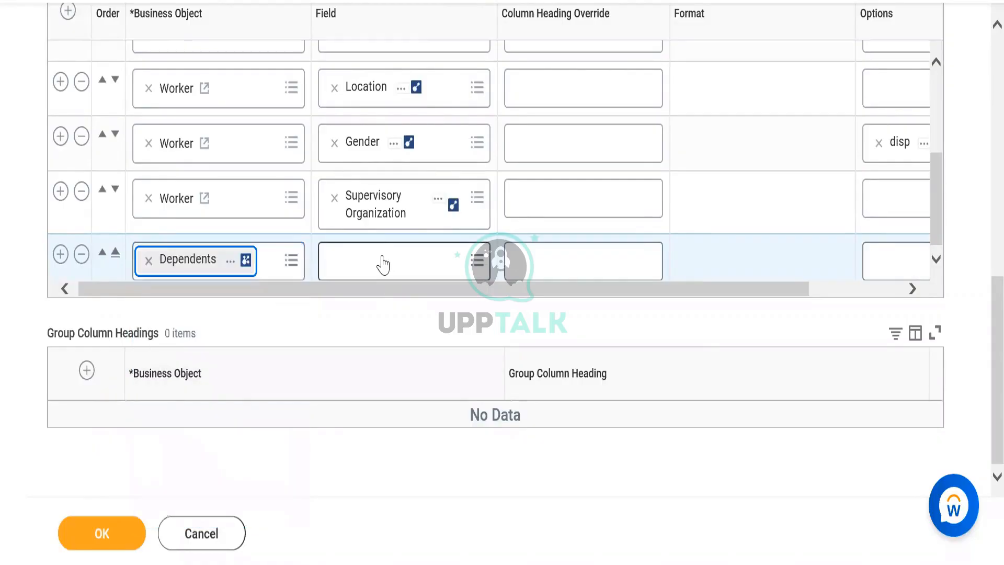
{"action": "type", "text": "Depe"}
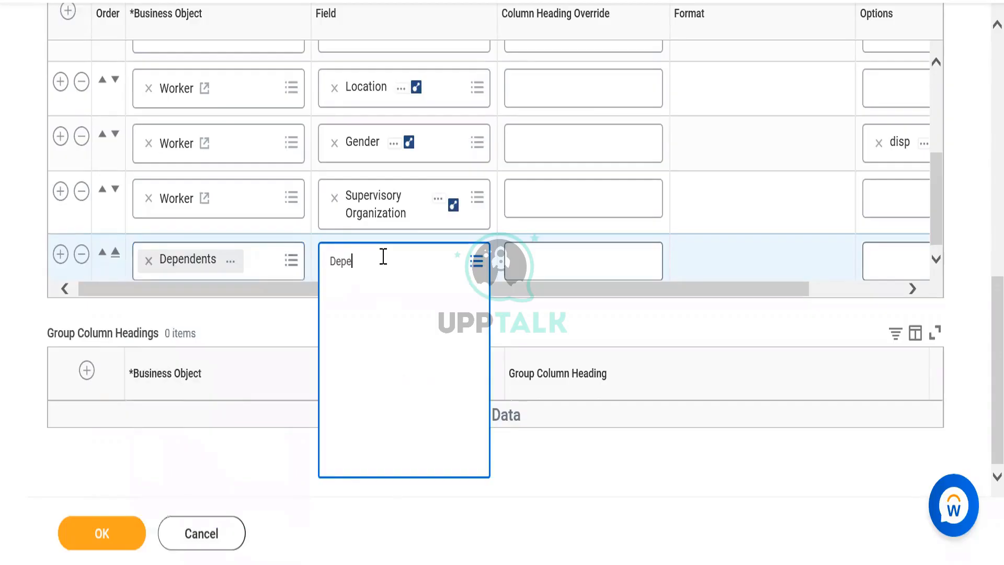
{"action": "type", "text": "ndent"}
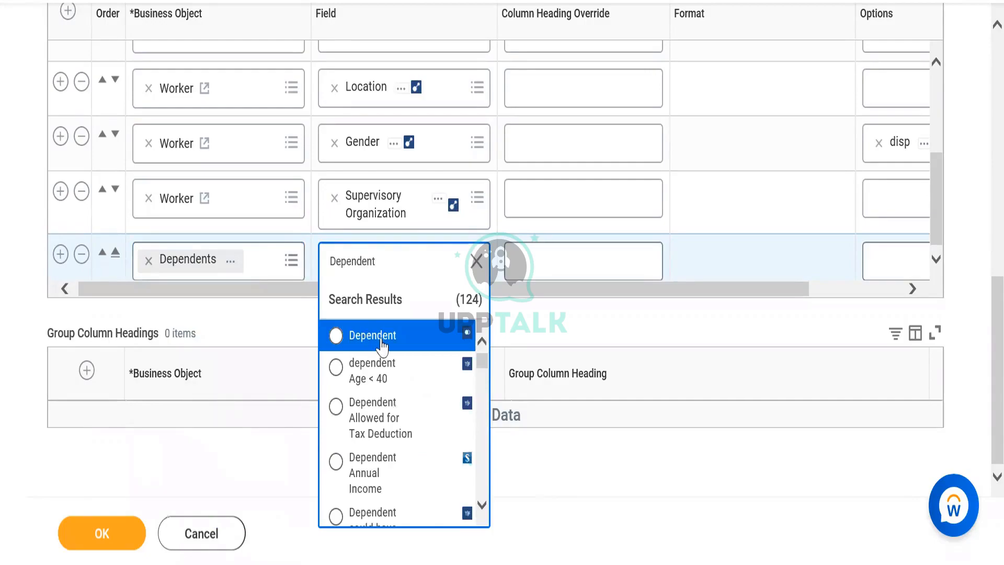
{"action": "left_click", "coordinate": [383, 344]}
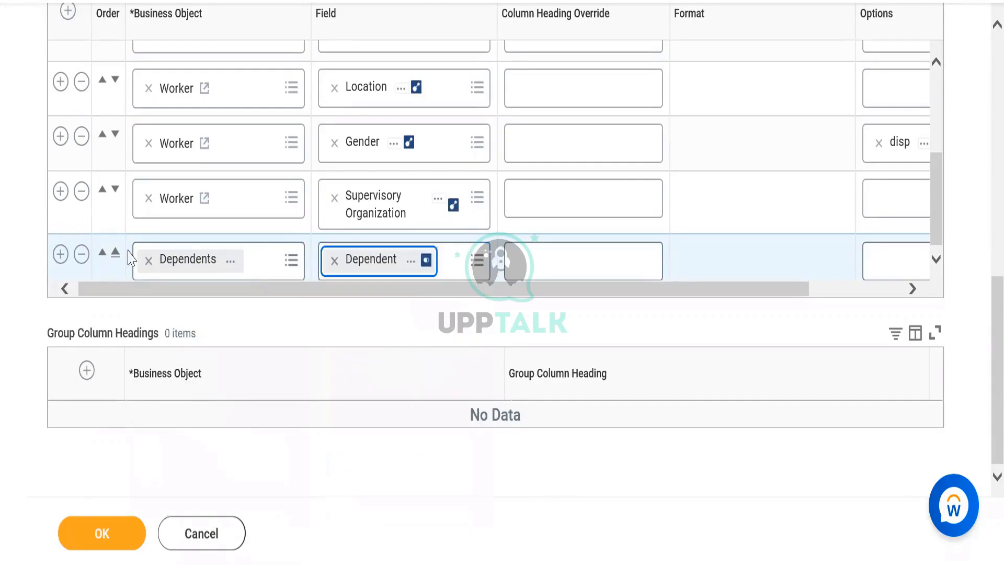
Step: Add another column with business object Dependents and field Relationship, and save the report definition
{"action": "left_click", "coordinate": [62, 257]}
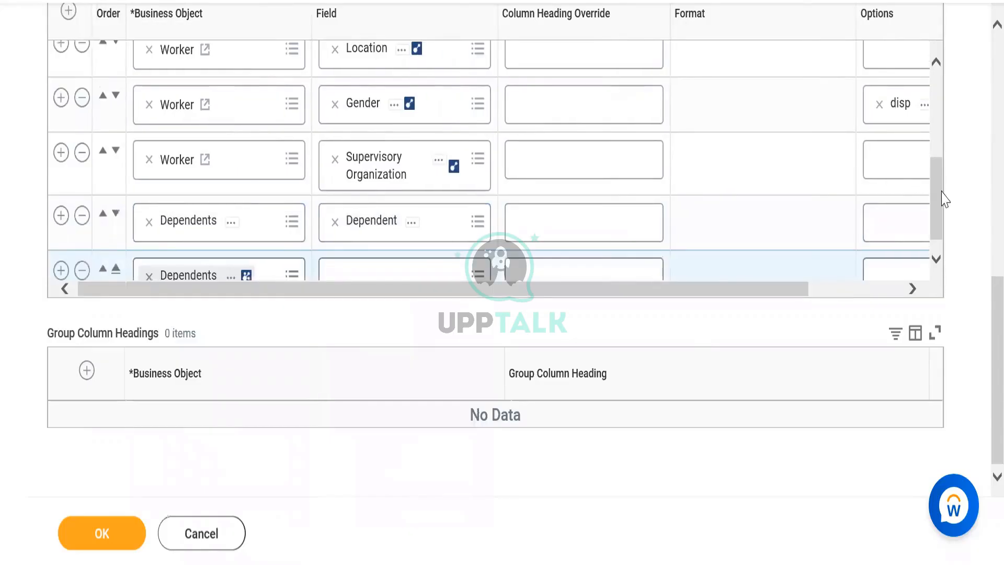
{"action": "left_click", "coordinate": [944, 258]}
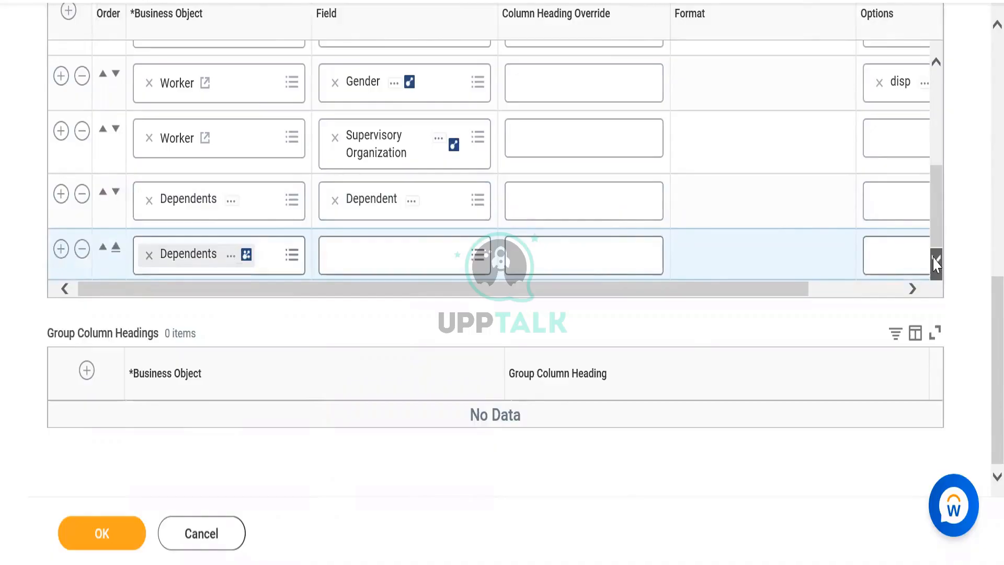
{"action": "left_click", "coordinate": [361, 264]}
{"action": "type", "text": "R"}
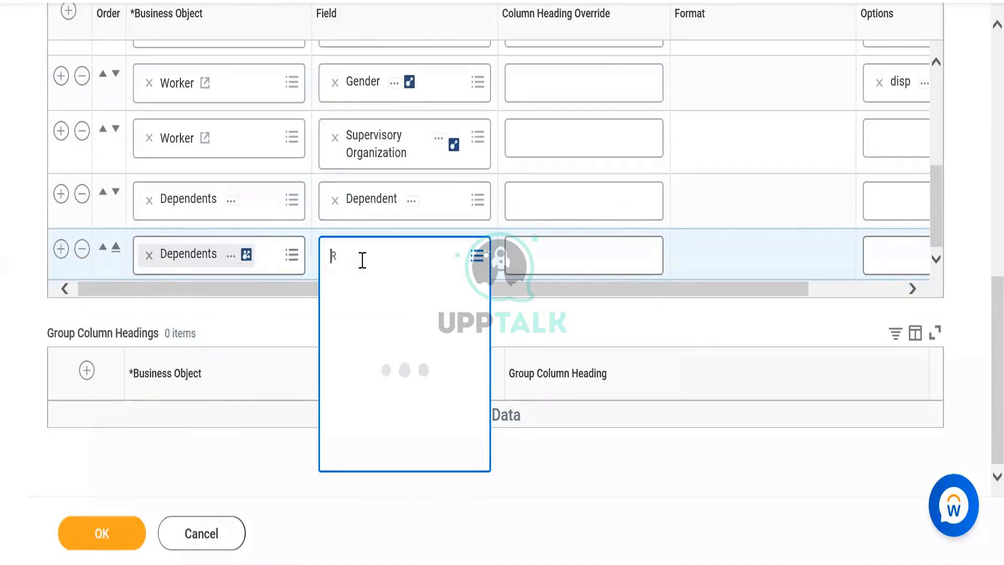
{"action": "type", "text": "elationsh"}
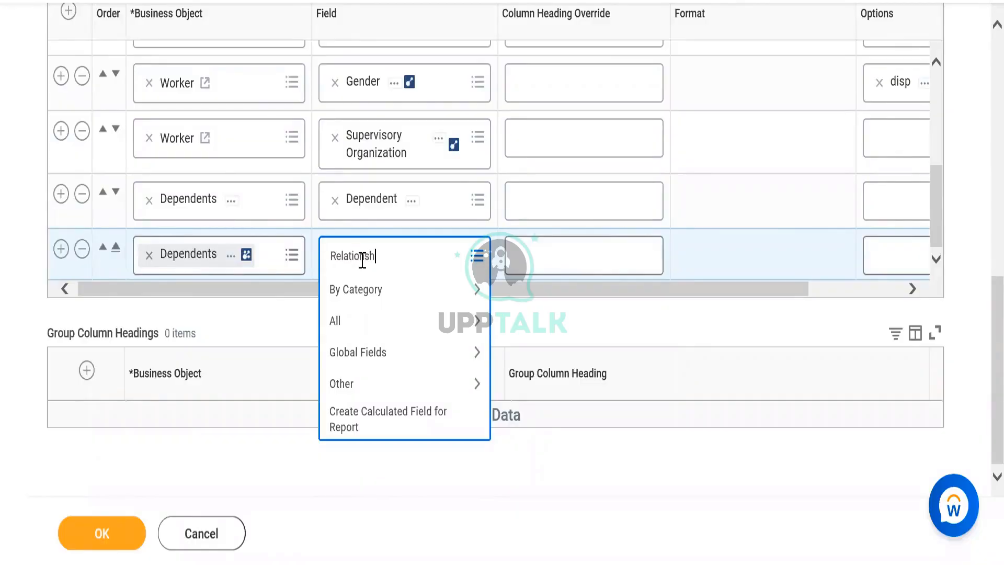
{"action": "type", "text": "ip"}
{"action": "key", "text": "Return"}
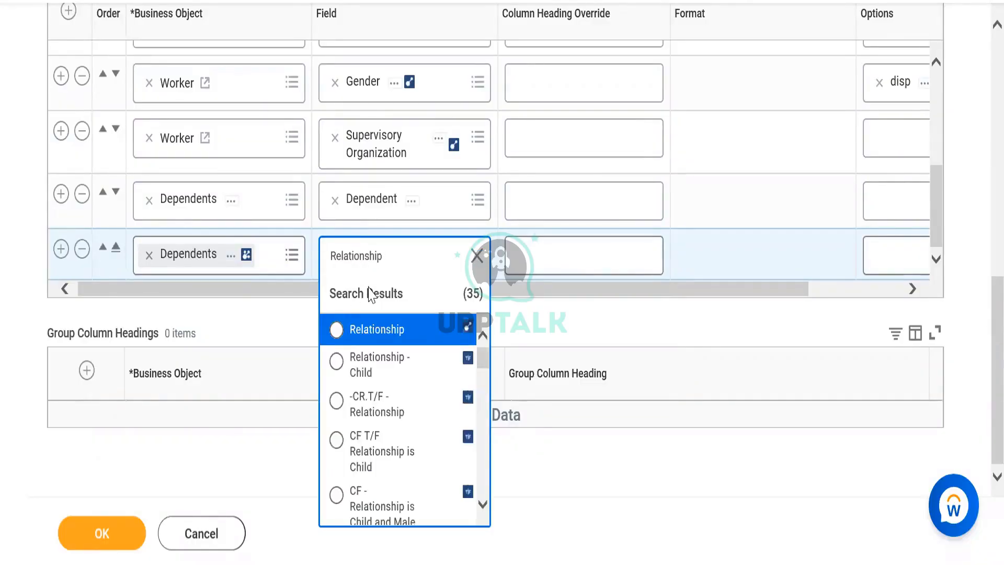
{"action": "left_click", "coordinate": [384, 335]}
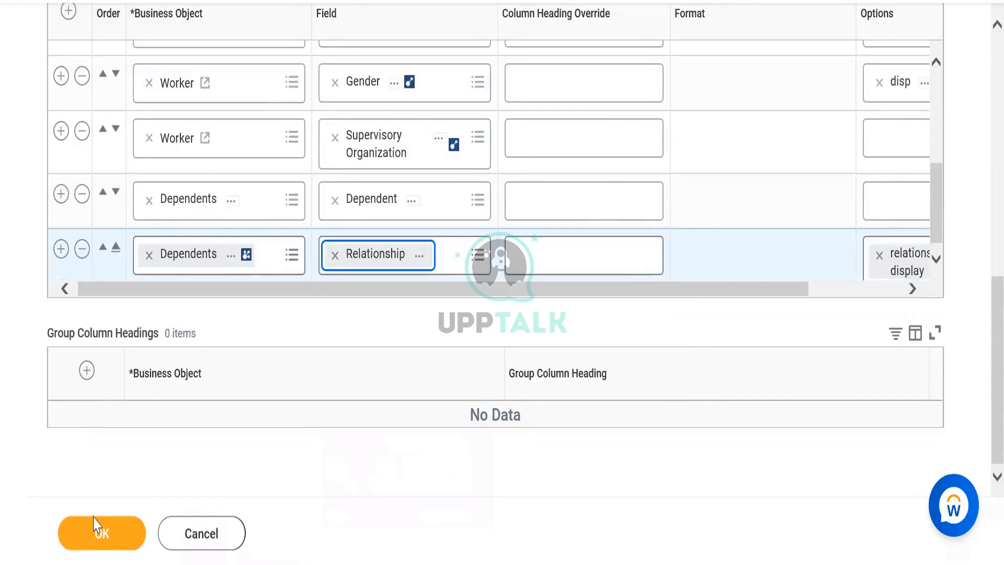
{"action": "left_click", "coordinate": [101, 537]}
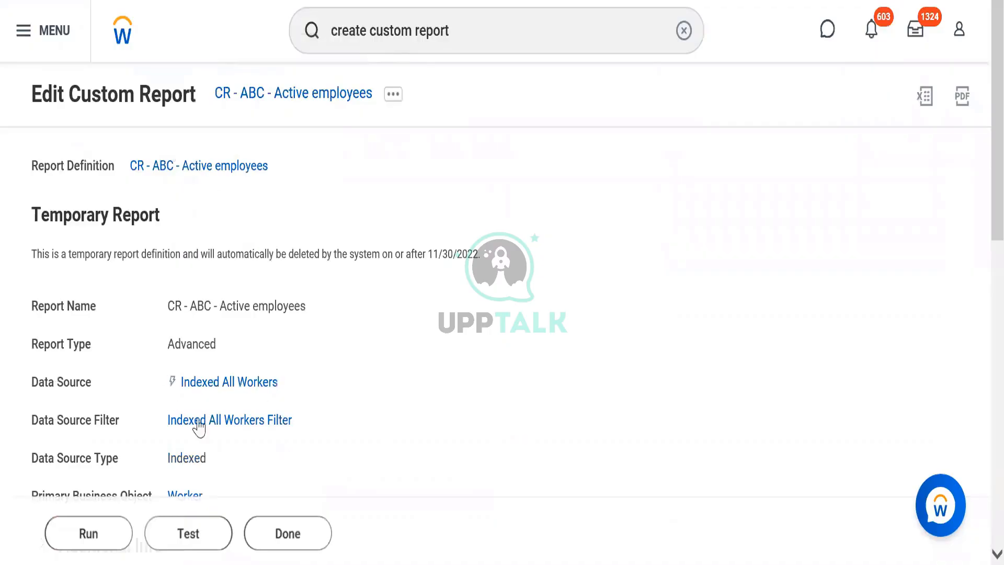
Step: Run the edited report with all prompts left blank and check the number of items returned
{"action": "left_click", "coordinate": [88, 541]}
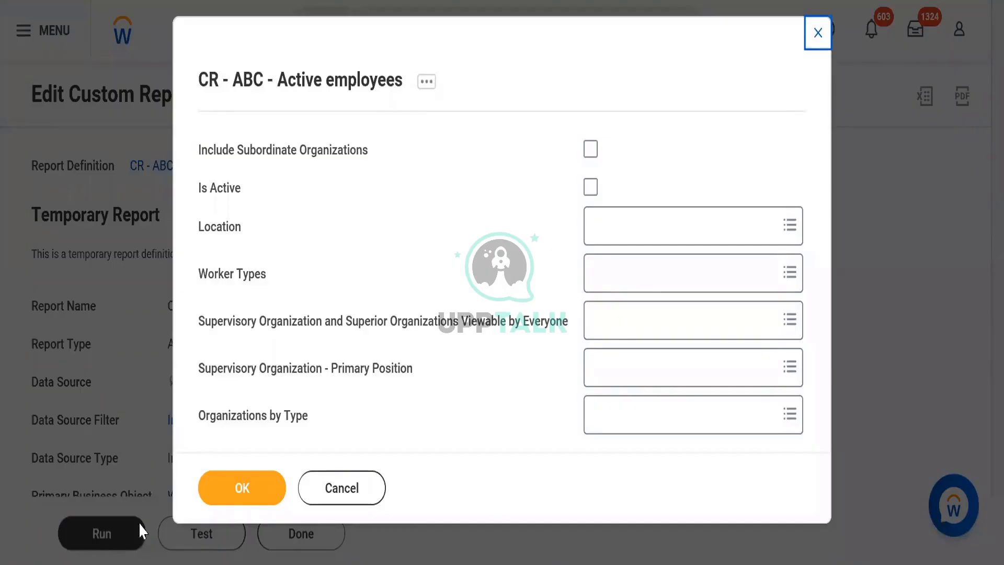
{"action": "left_click", "coordinate": [240, 492]}
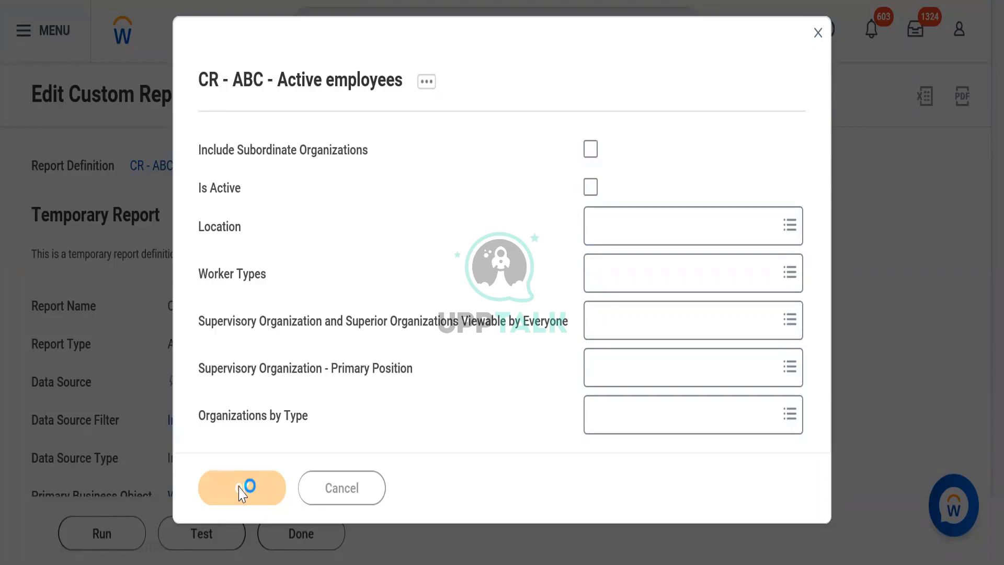
{"action": "left_click", "coordinate": [241, 489]}
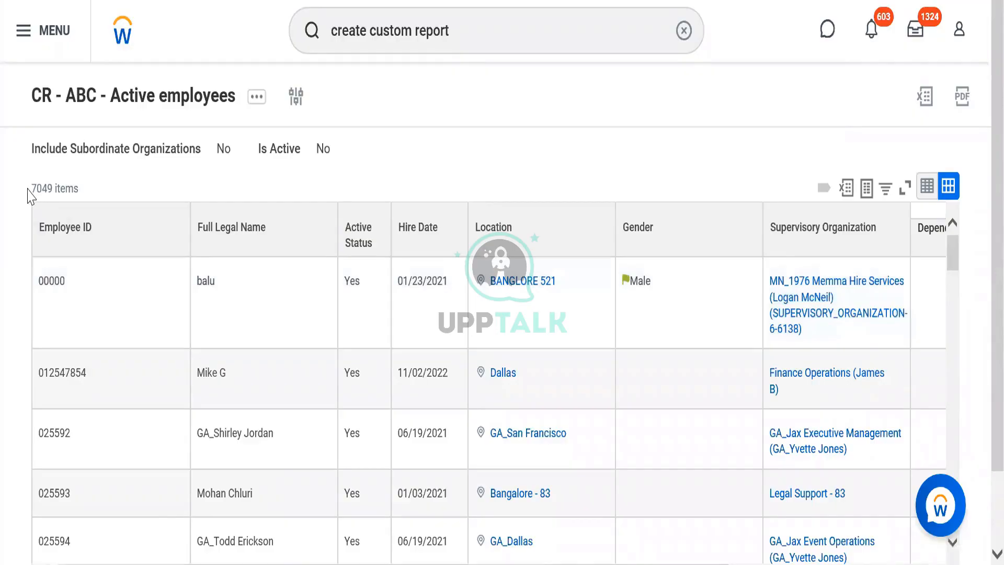
{"action": "left_click_drag", "start_coordinate": [44, 190], "coordinate": [66, 193]}
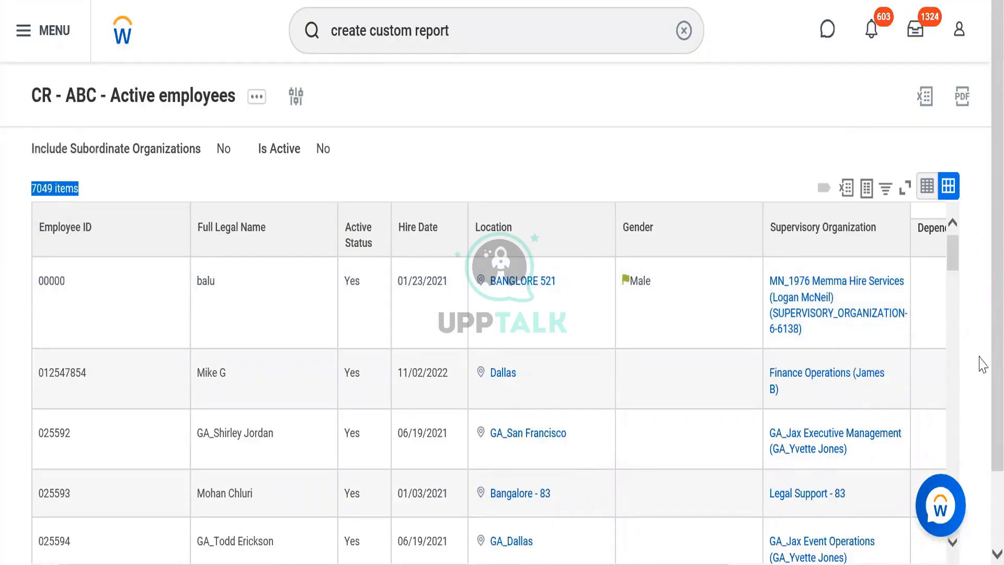
Step: Examine the Dependent and Relationship columns across the employee rows of the report results
{"action": "scroll", "coordinate": [982, 541], "scroll_direction": "down", "scroll_amount": 2}
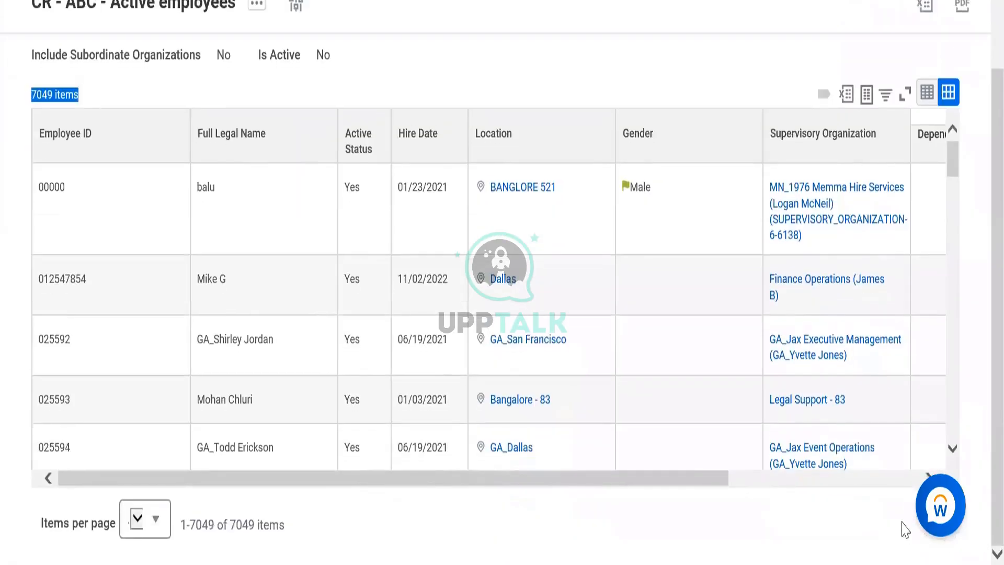
{"action": "scroll", "coordinate": [887, 479], "scroll_direction": "right", "scroll_amount": 1}
{"action": "scroll", "coordinate": [886, 479], "scroll_direction": "right", "scroll_amount": 6}
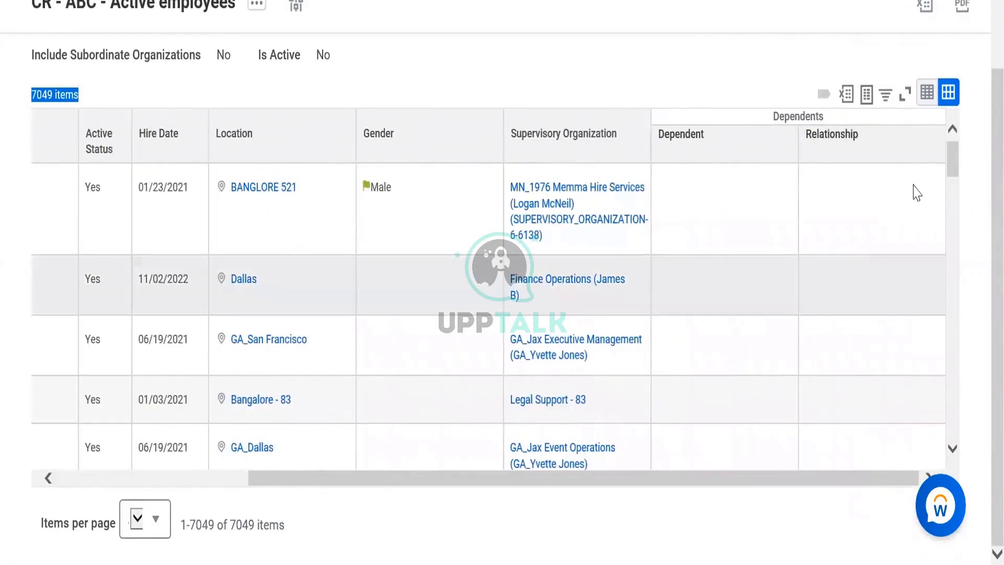
{"action": "left_click_drag", "start_coordinate": [955, 161], "coordinate": [933, 531]}
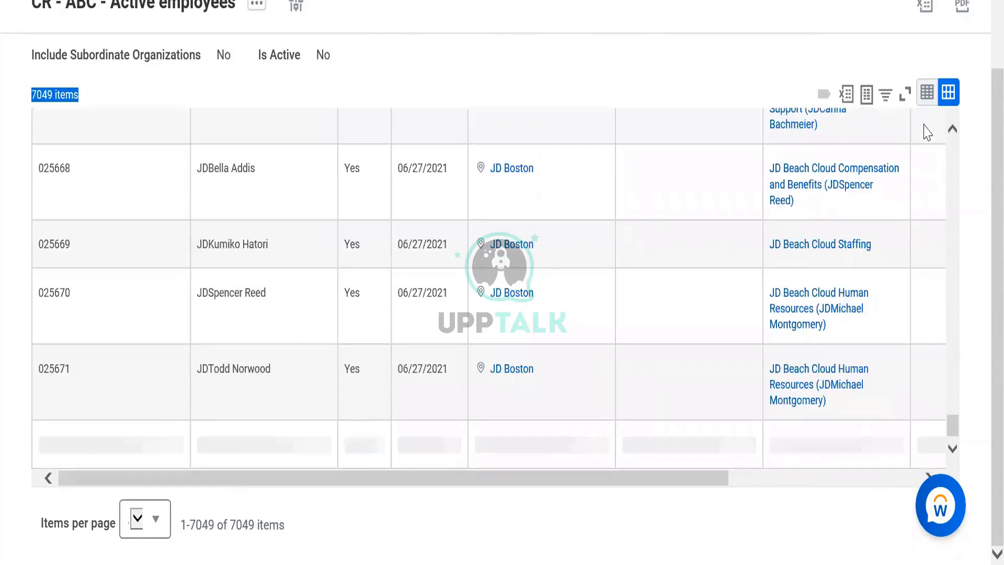
{"action": "left_click", "coordinate": [945, 173]}
{"action": "left_click", "coordinate": [955, 161]}
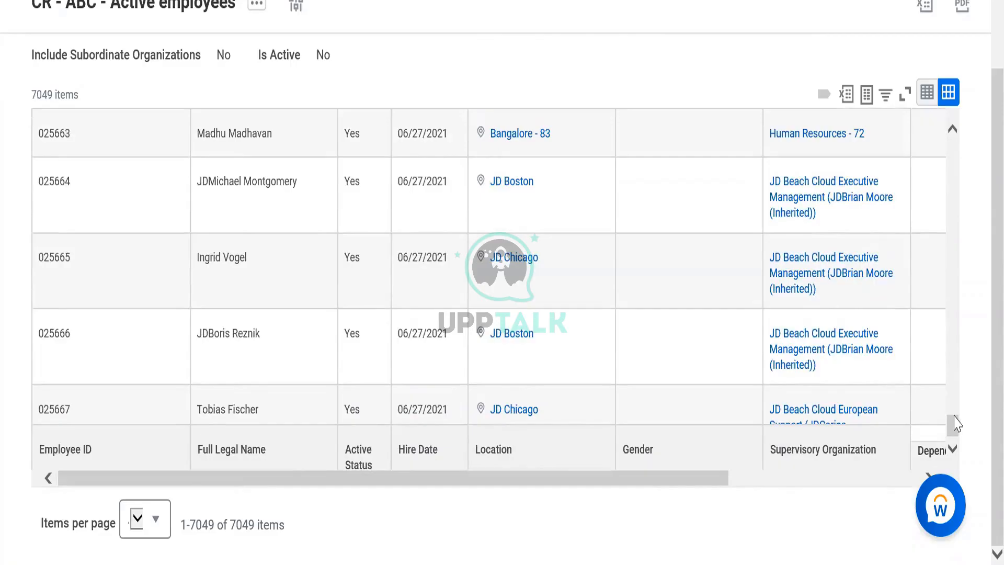
{"action": "left_click_drag", "start_coordinate": [954, 417], "coordinate": [901, 466]}
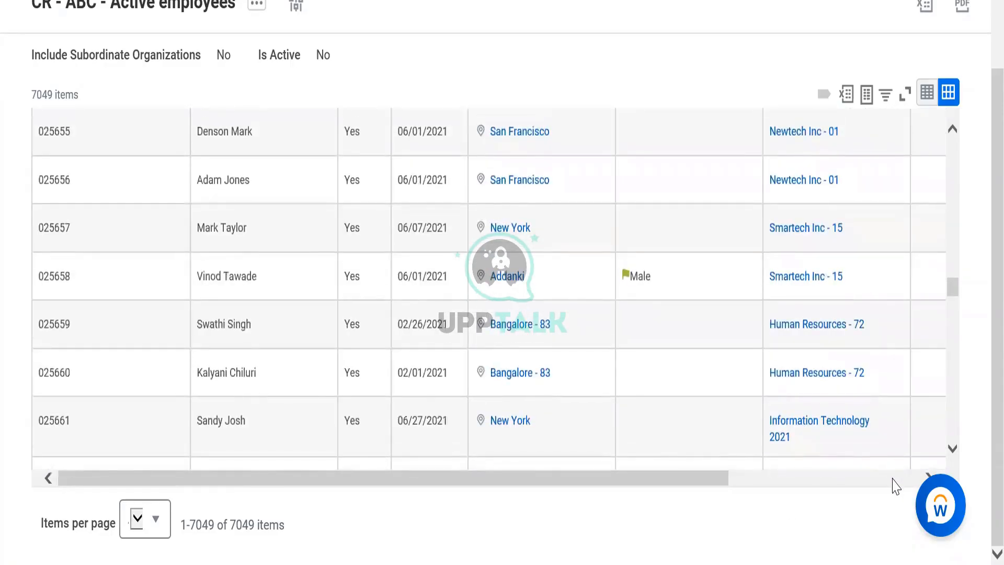
{"action": "scroll", "coordinate": [664, 480], "scroll_direction": "right", "scroll_amount": 5}
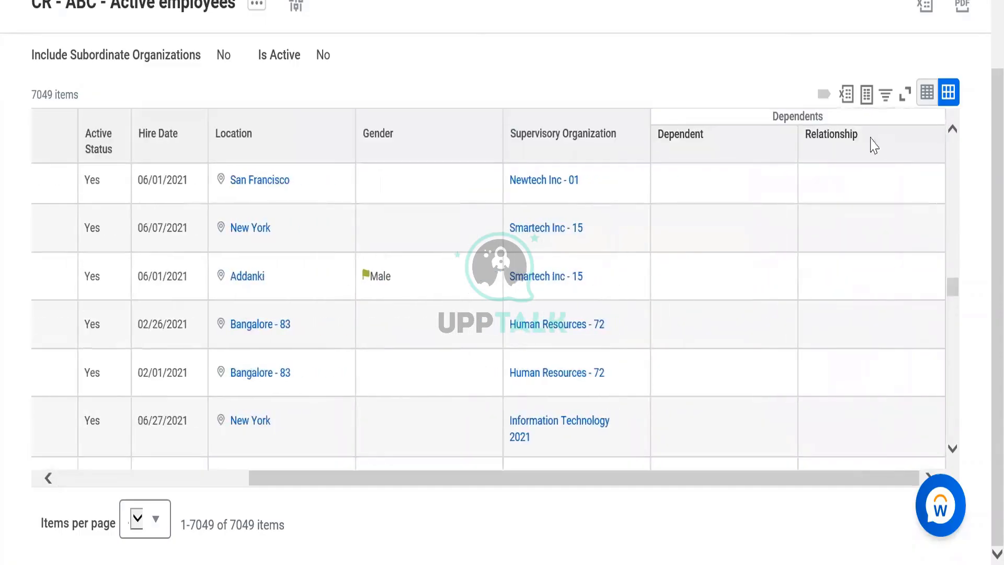
Step: Export the report results to Excel and open CR_-_ABC_-_Active_employees.xlsx, allowing Microsoft Excel to run
{"action": "left_click", "coordinate": [847, 94]}
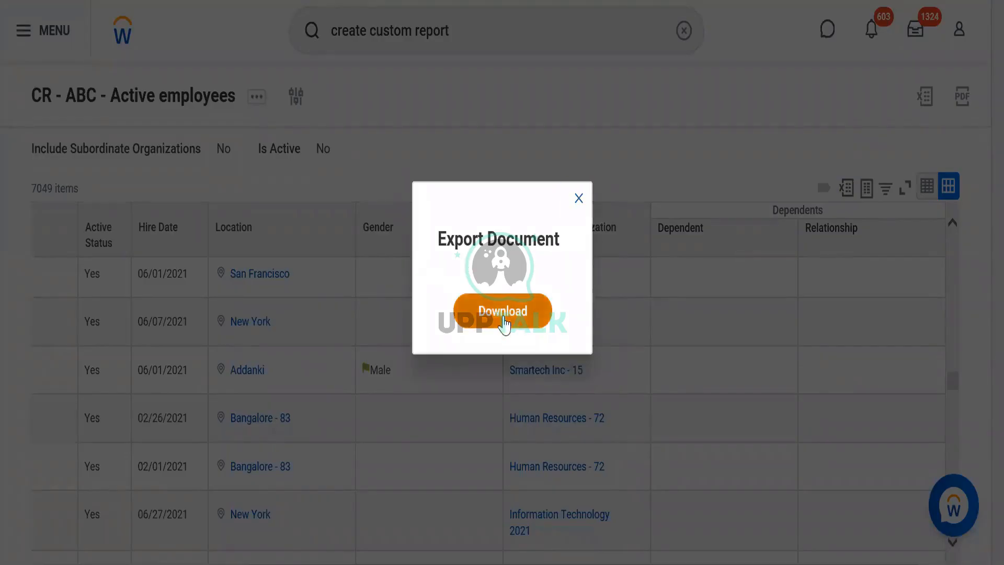
{"action": "left_click", "coordinate": [505, 319]}
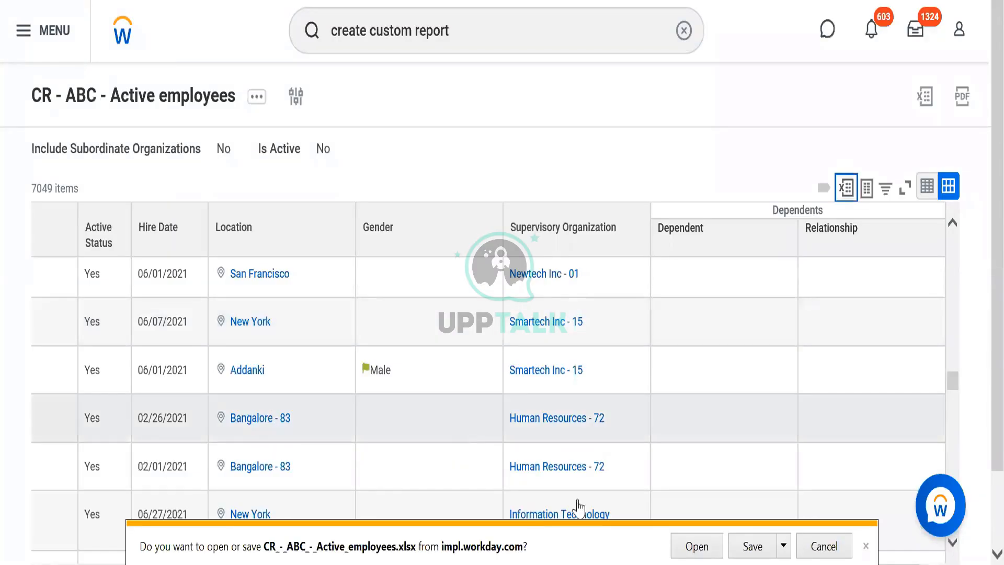
{"action": "left_click", "coordinate": [698, 547]}
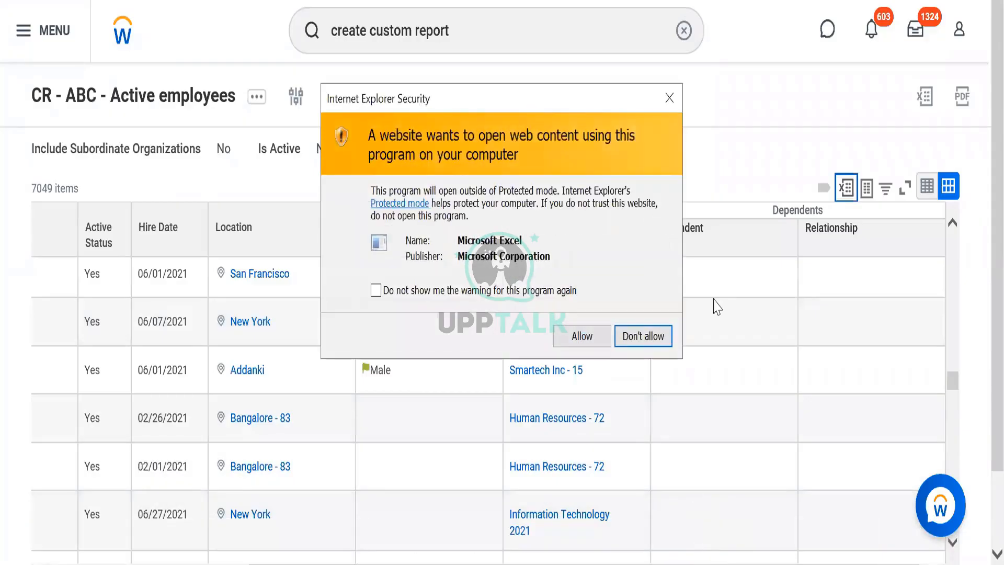
{"action": "left_click", "coordinate": [582, 338]}
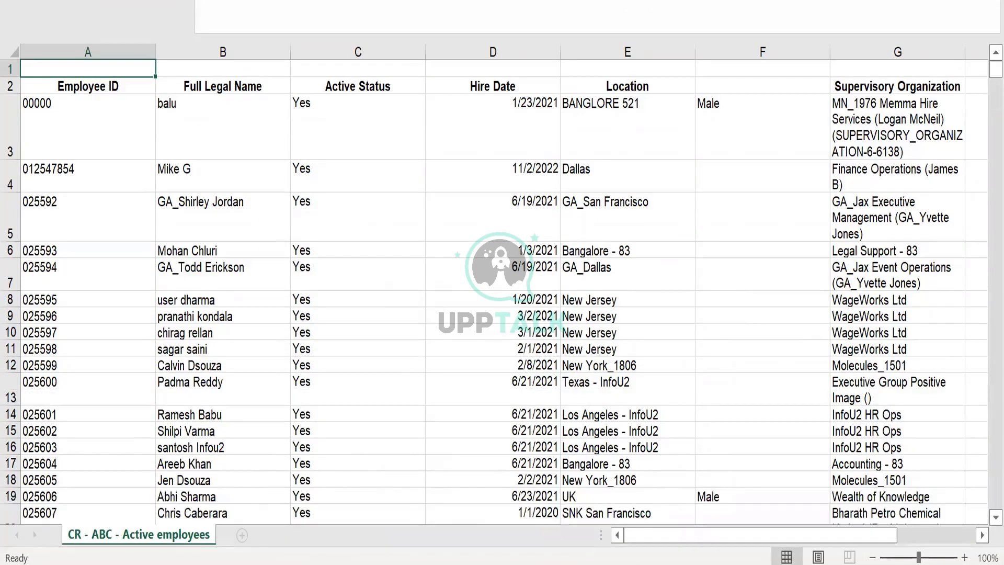
{"action": "left_click", "coordinate": [487, 129]}
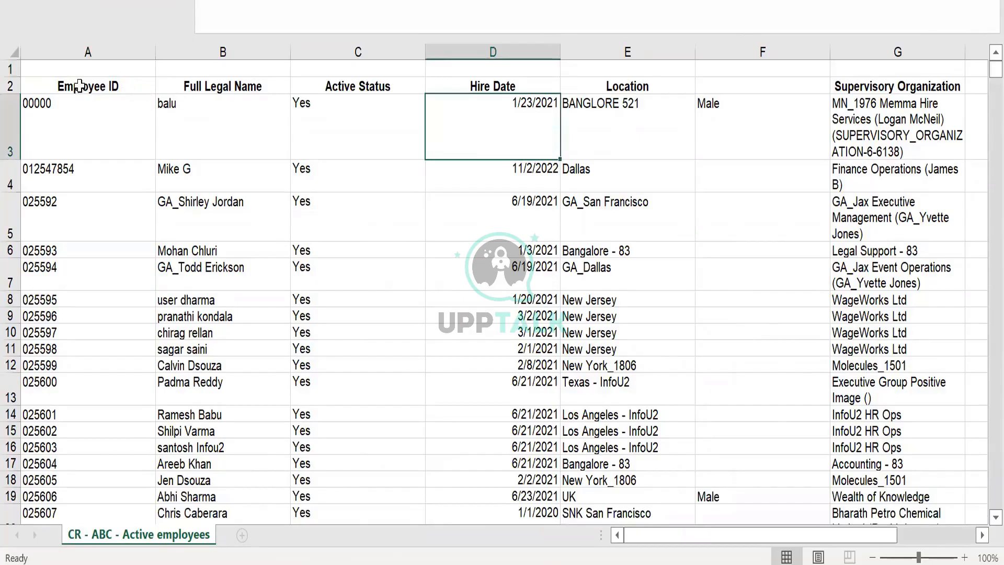
{"action": "left_click", "coordinate": [10, 84]}
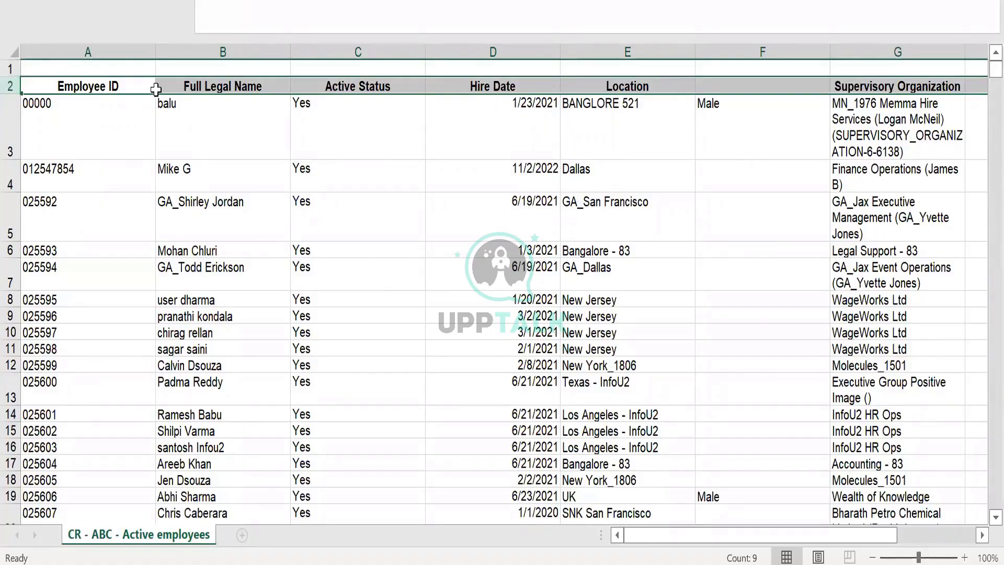
{"action": "left_click", "coordinate": [228, 206]}
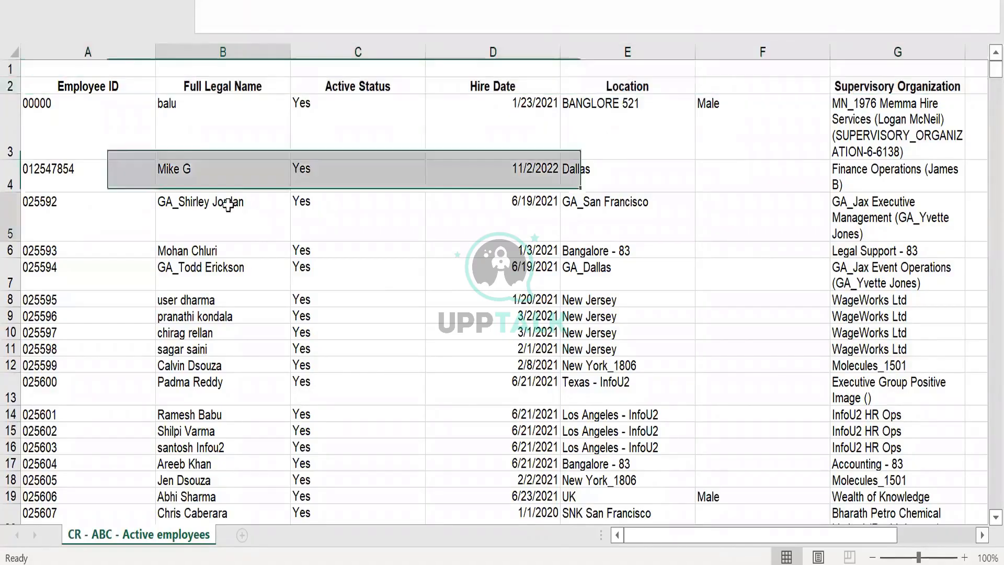
{"action": "left_click", "coordinate": [10, 86]}
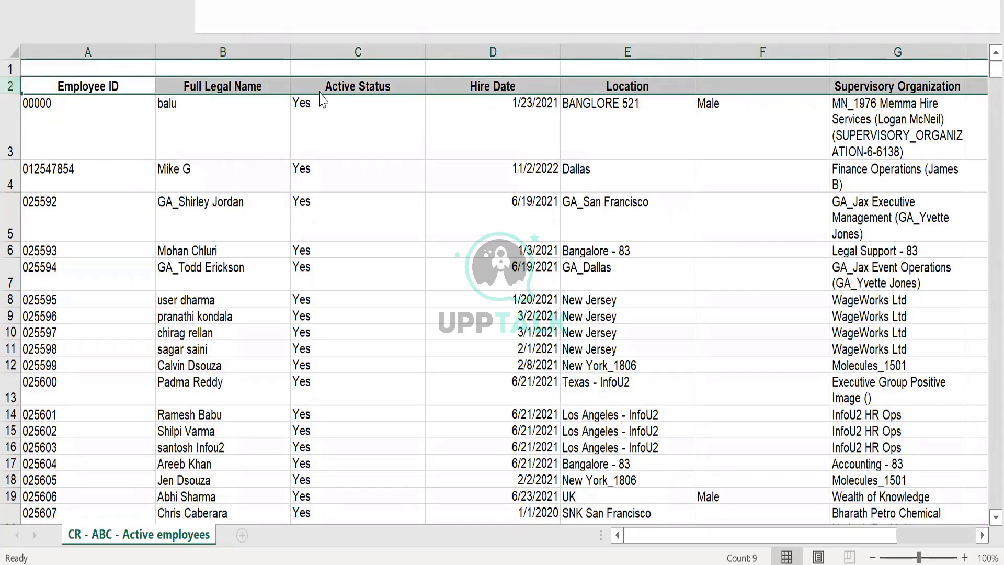
{"action": "mouse_move", "coordinate": [980, 67]}
{"action": "left_mouse_down"}
{"action": "mouse_move", "coordinate": [980, 84]}
{"action": "mouse_move", "coordinate": [980, 52]}
{"action": "left_mouse_up"}
{"action": "left_click", "coordinate": [544, 264]}
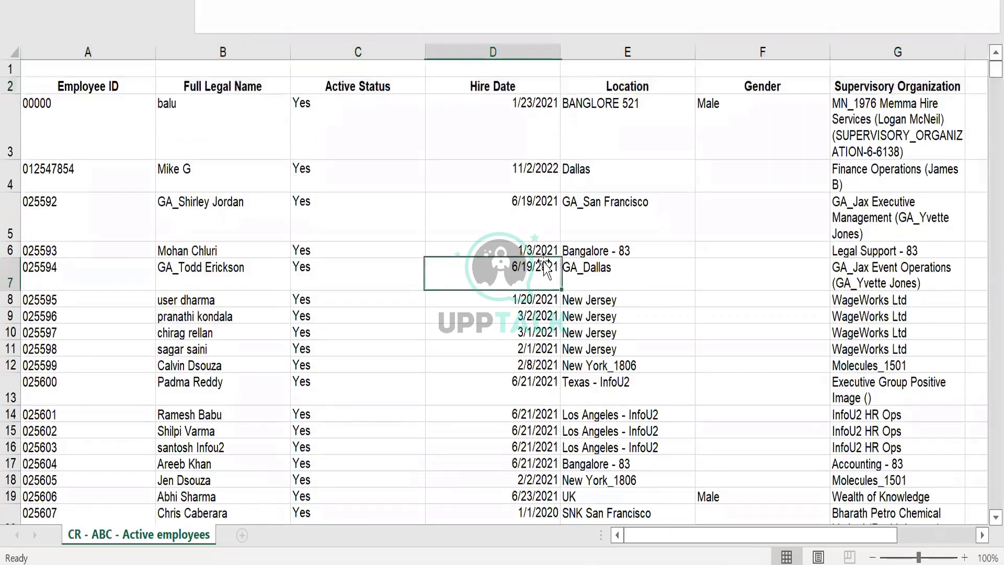
{"action": "left_click", "coordinate": [11, 70]}
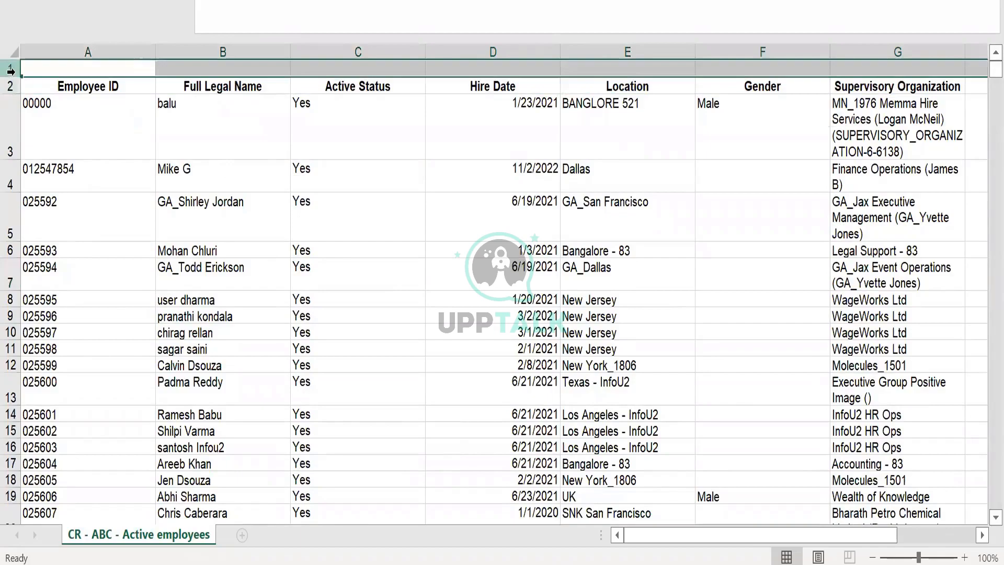
{"action": "right_click", "coordinate": [11, 70]}
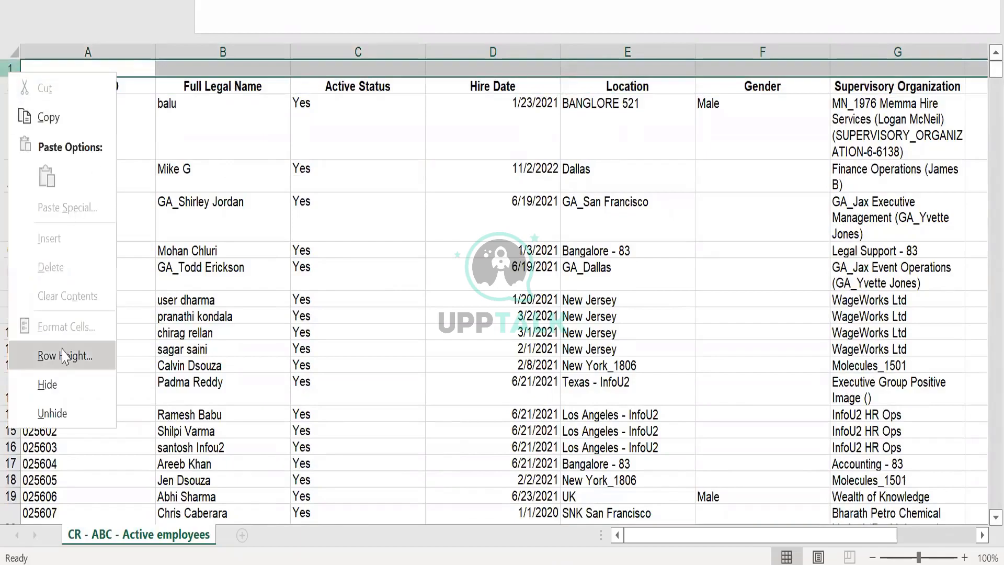
{"action": "left_click", "coordinate": [68, 124]}
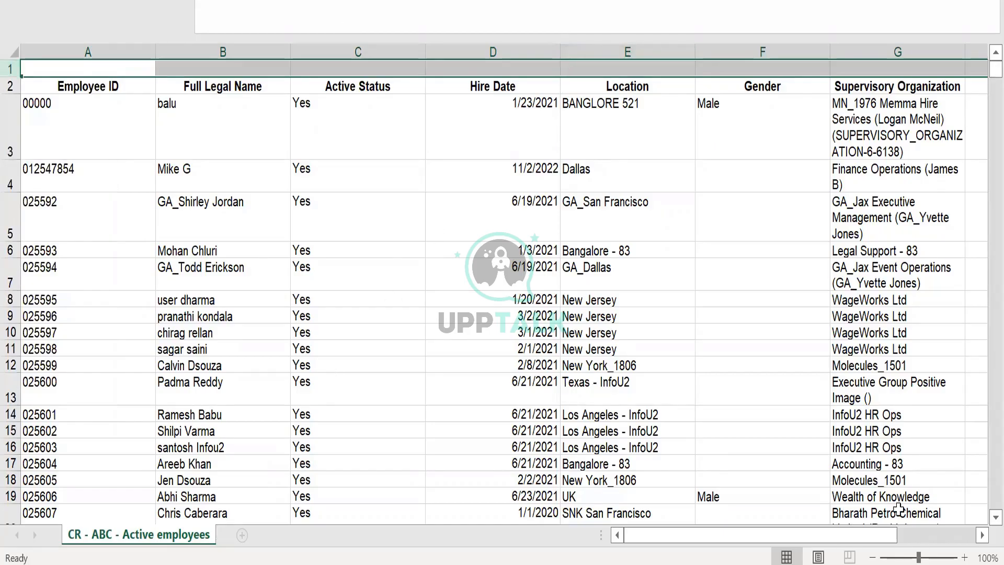
{"action": "left_click", "coordinate": [278, 108]}
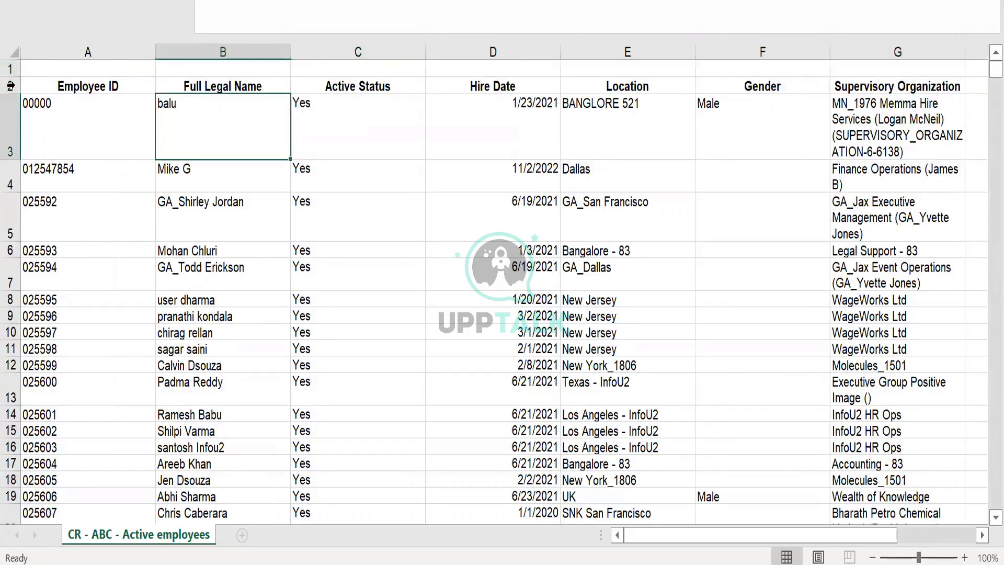
{"action": "left_click", "coordinate": [10, 86]}
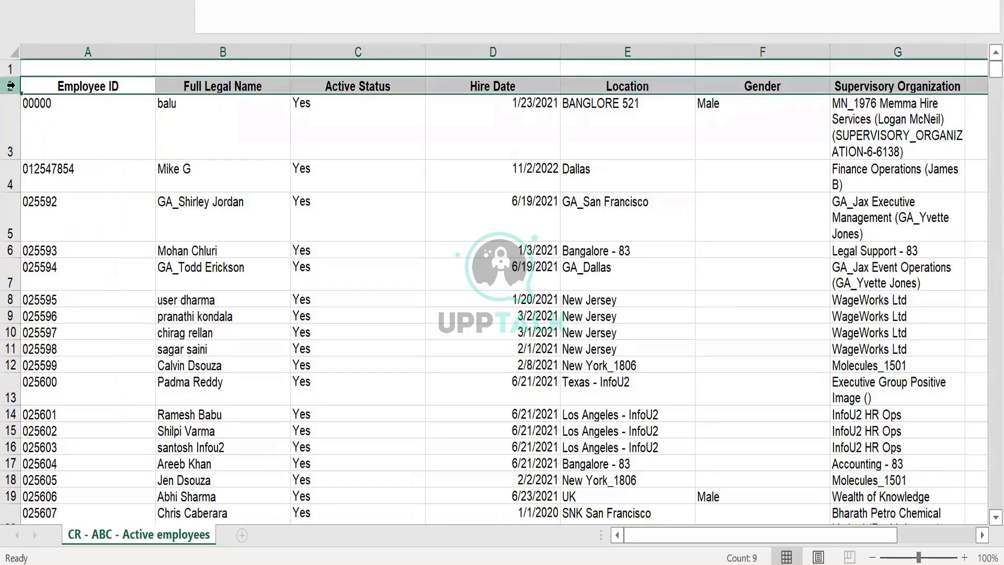
{"action": "left_click", "coordinate": [331, 217]}
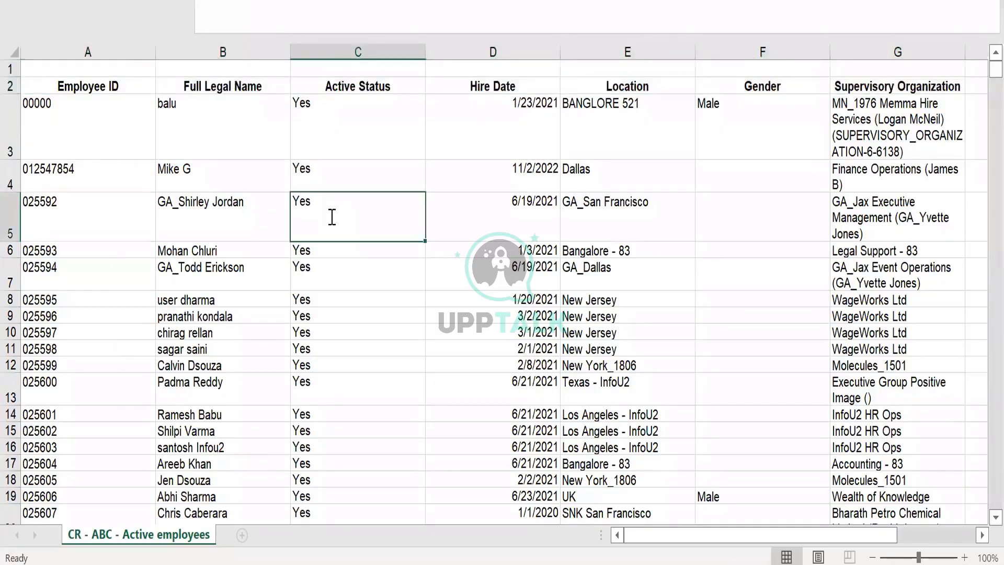
Step: Enable editing of the protected workbook and add filters to the column headings in row 2
{"action": "left_click", "coordinate": [680, 19]}
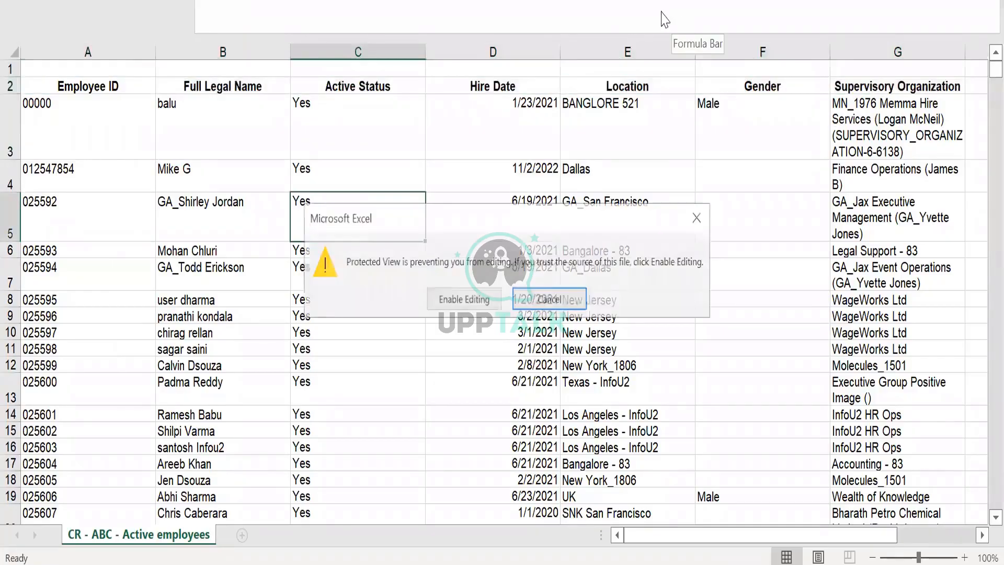
{"action": "left_click", "coordinate": [460, 300]}
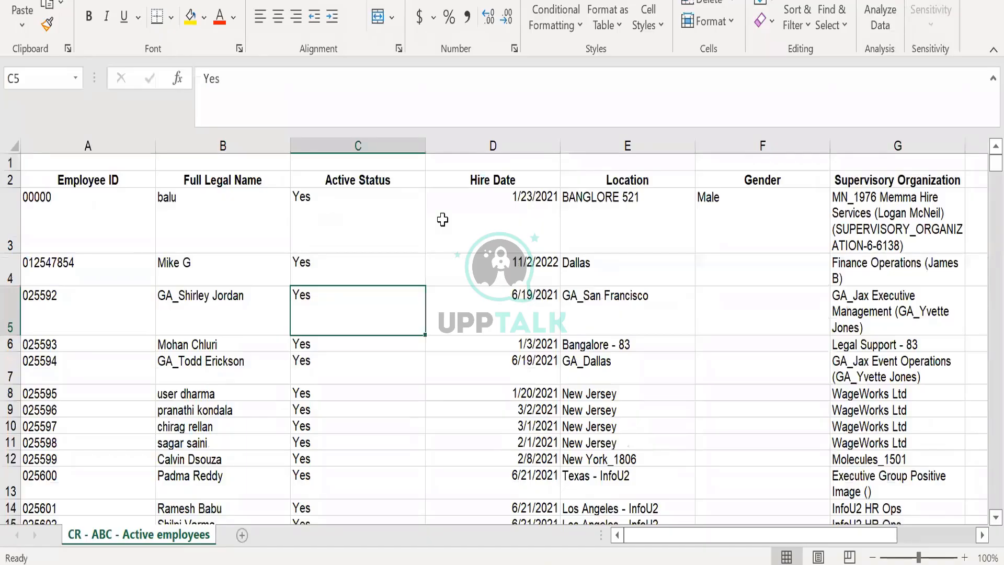
{"action": "left_click", "coordinate": [11, 180]}
{"action": "key", "text": "ctrl+shift+l"}
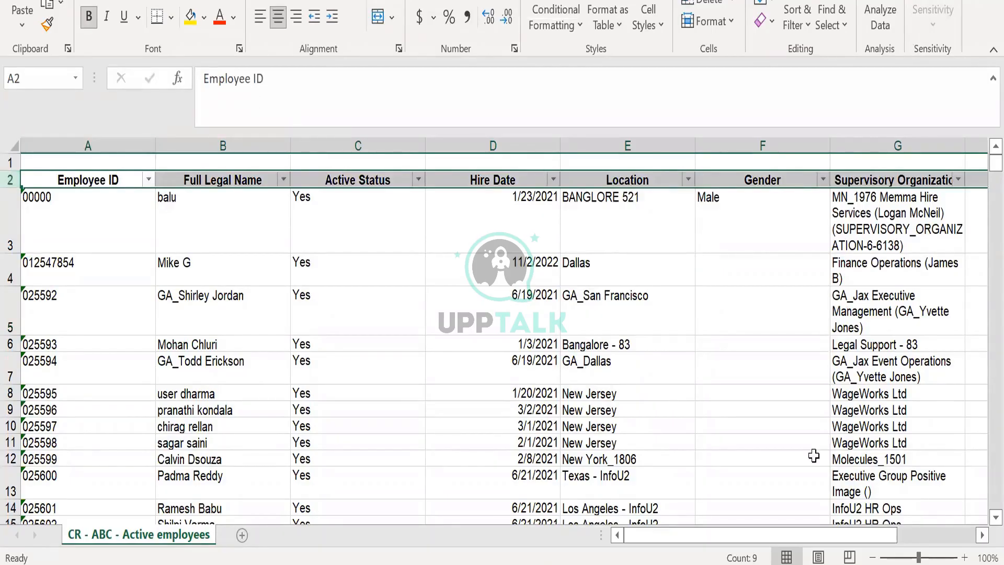
Step: Filter the Dependent column in column H to show only the (Blanks) entries
{"action": "left_click", "coordinate": [956, 537]}
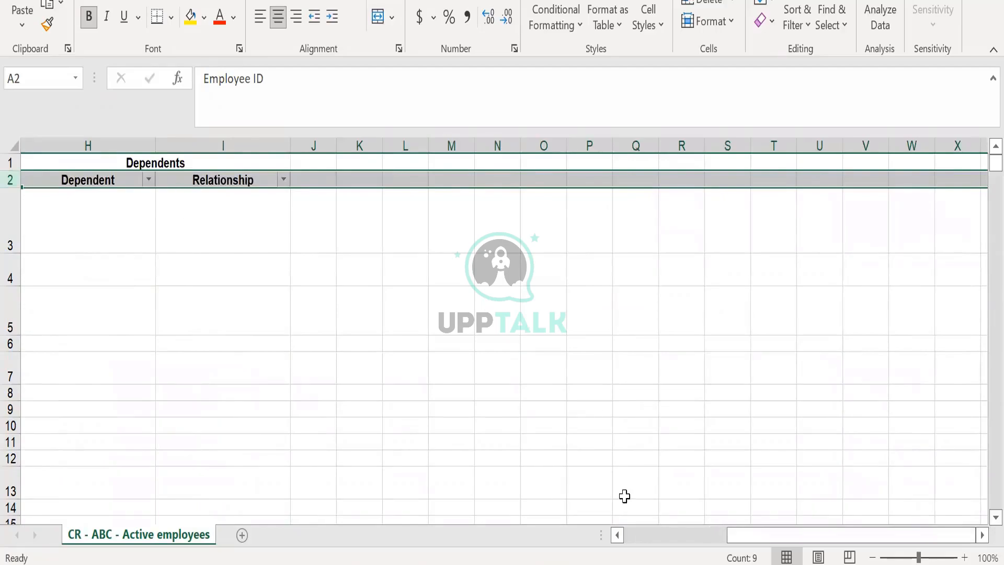
{"action": "left_click", "coordinate": [617, 536]}
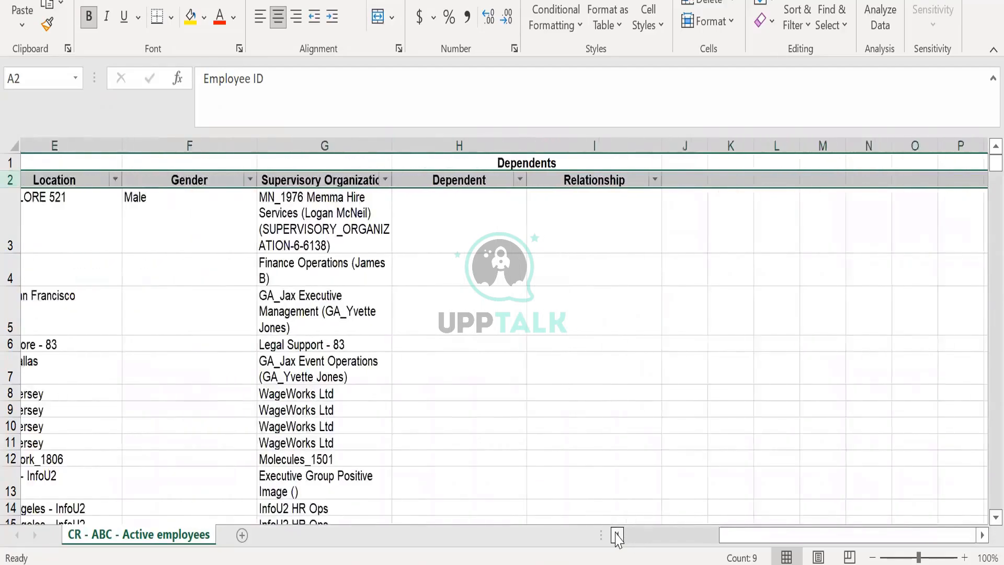
{"action": "left_click", "coordinate": [553, 180]}
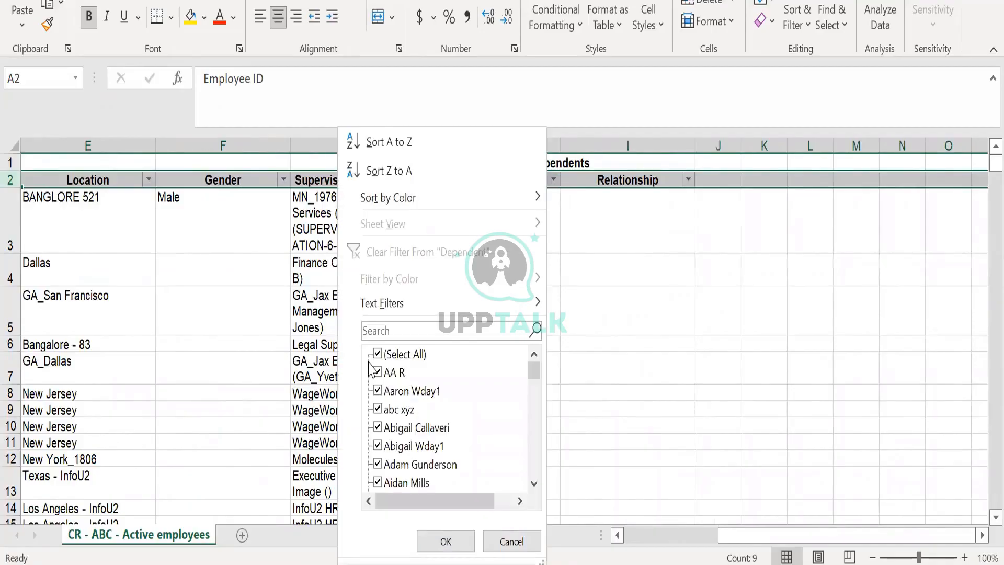
{"action": "left_click", "coordinate": [402, 355]}
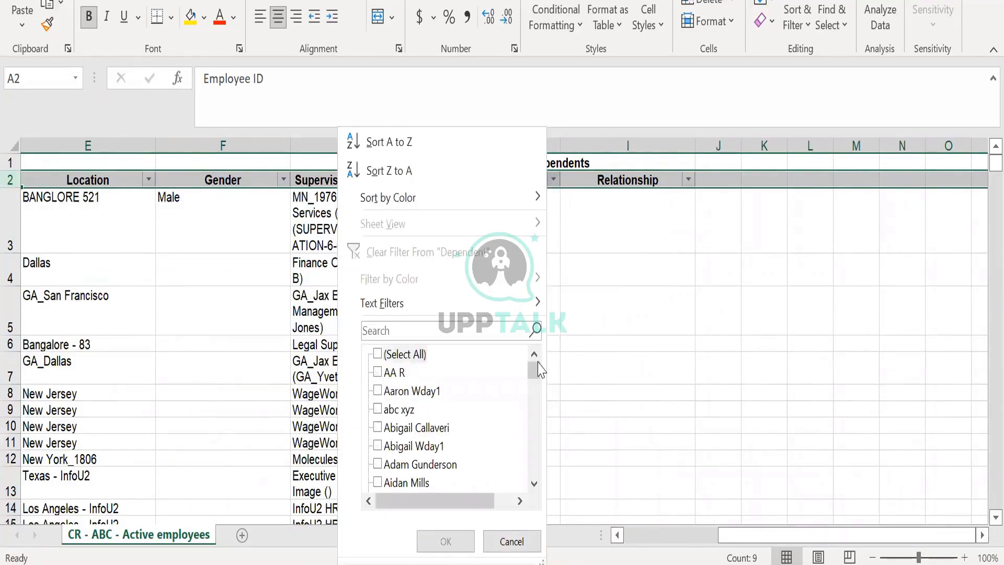
{"action": "left_click_drag", "start_coordinate": [540, 368], "coordinate": [534, 469]}
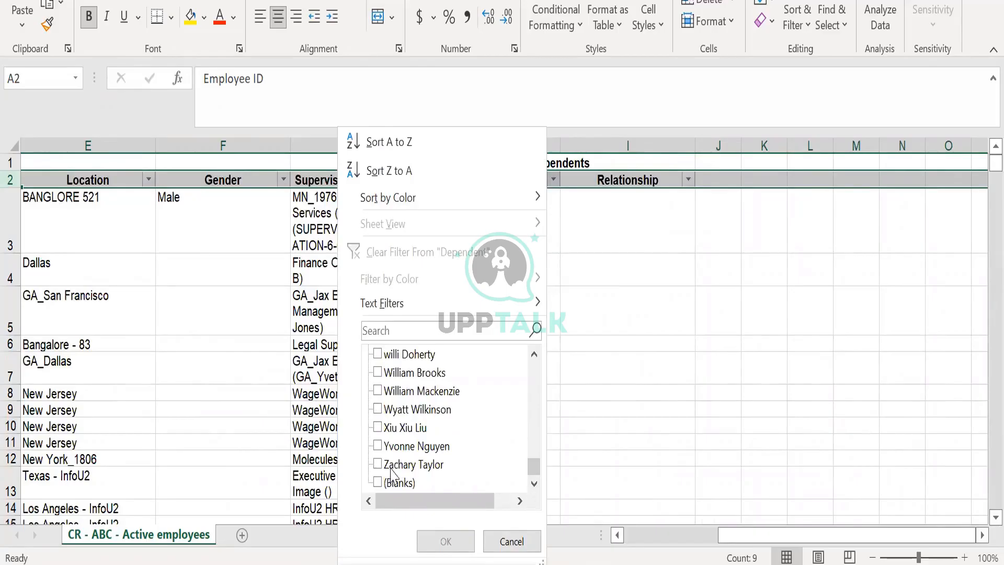
{"action": "left_click", "coordinate": [385, 484]}
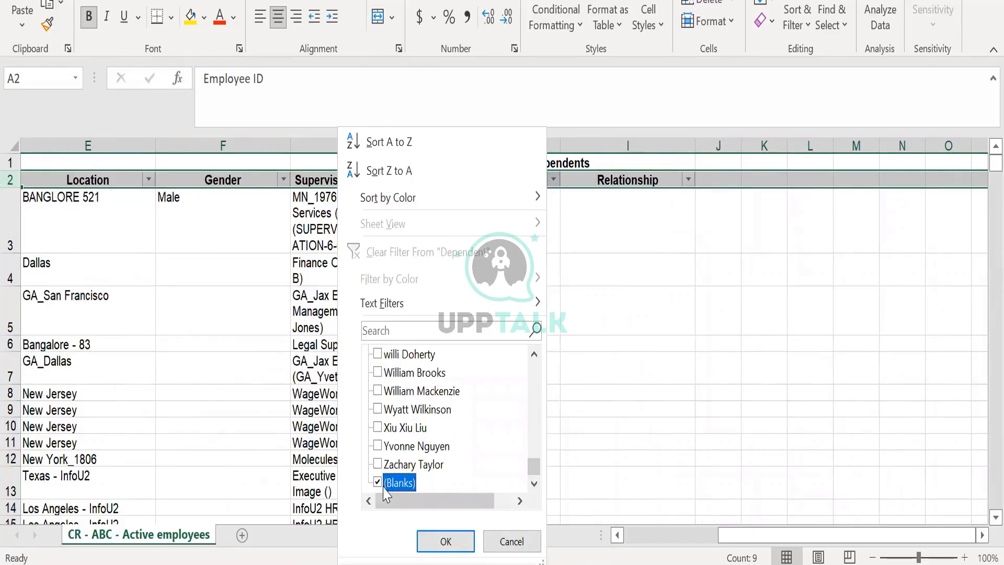
{"action": "left_click", "coordinate": [446, 543]}
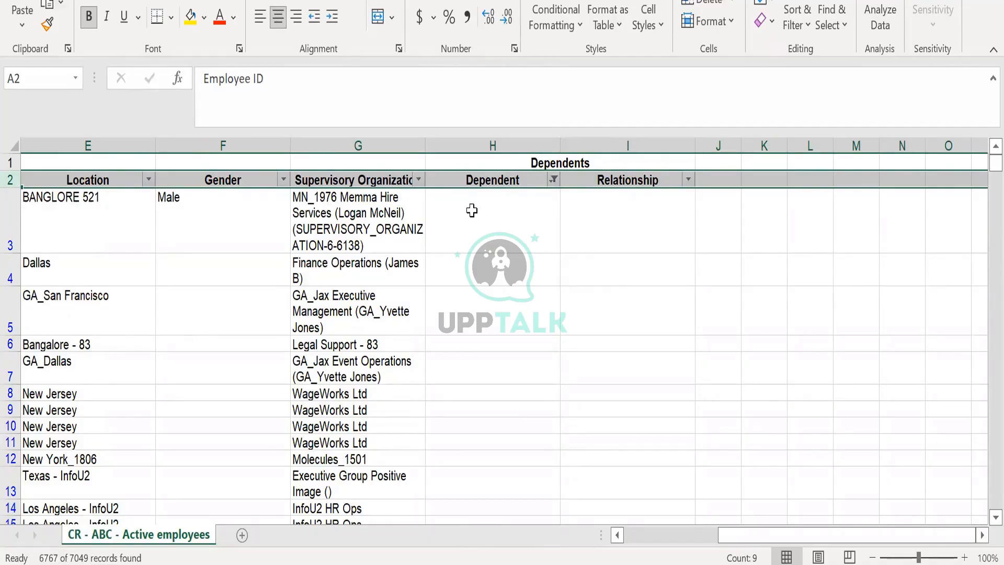
{"action": "left_click", "coordinate": [546, 224]}
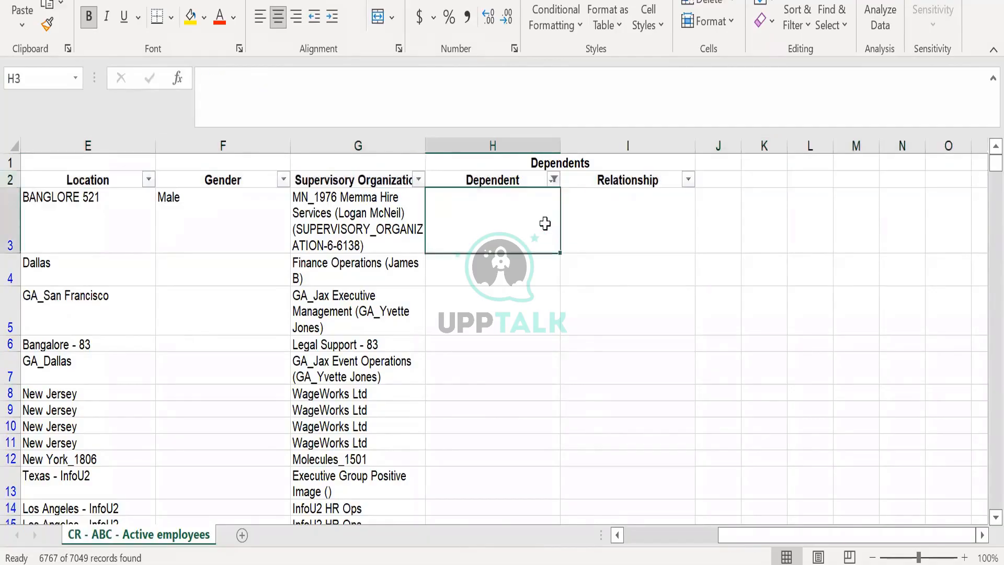
Step: Change the Dependent column's filter to include every dependent and exclude (Blanks)
{"action": "left_click", "coordinate": [554, 180]}
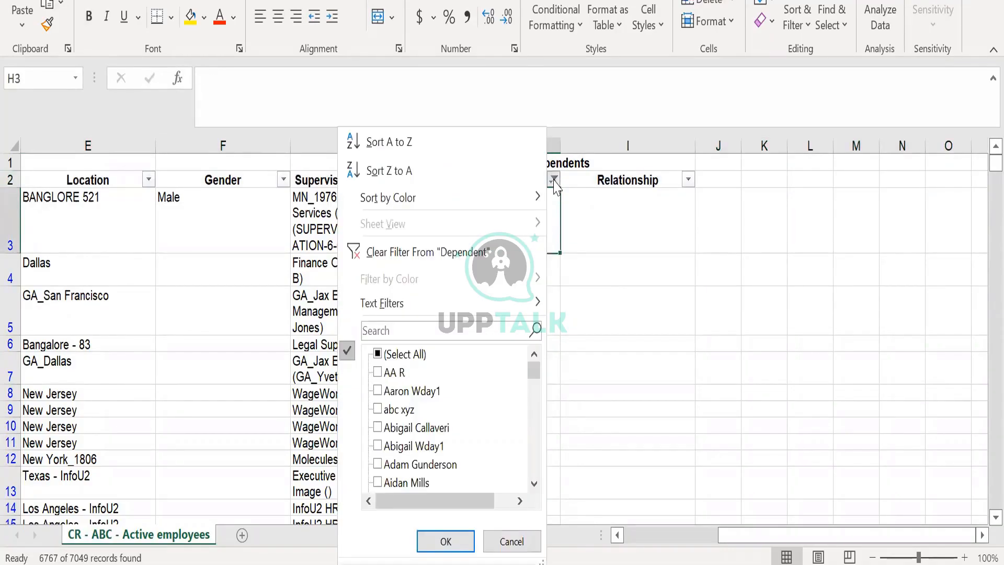
{"action": "left_click", "coordinate": [399, 359]}
{"action": "left_click_drag", "start_coordinate": [534, 369], "coordinate": [539, 501]}
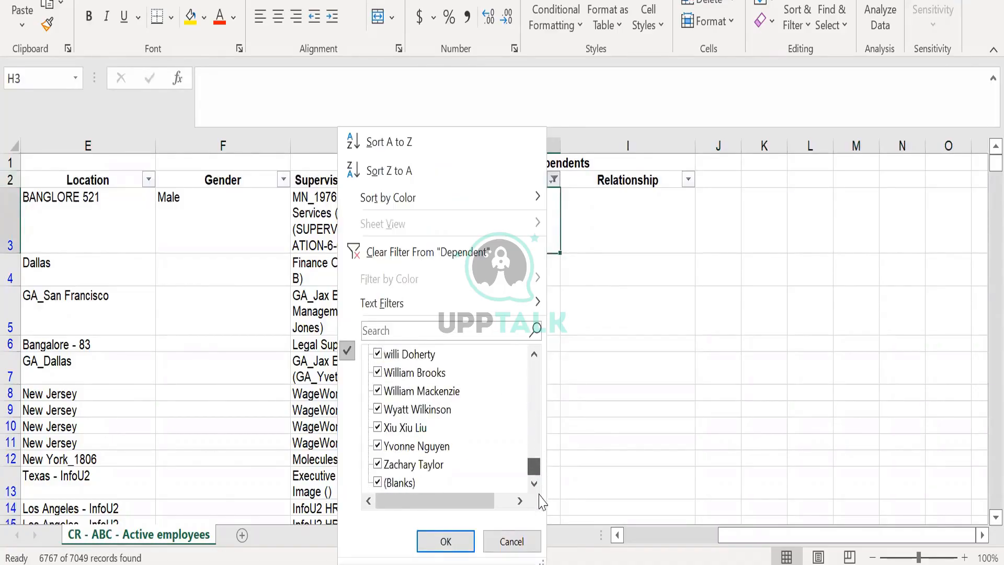
{"action": "left_click", "coordinate": [394, 483]}
{"action": "left_click", "coordinate": [439, 542]}
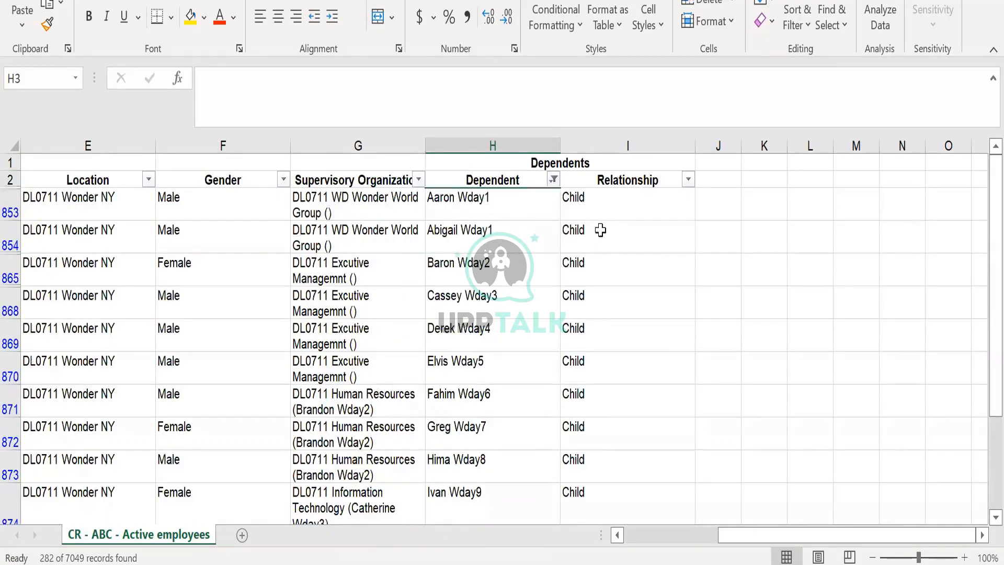
Step: Review the relationship types offered by the Relationship column's filter and the employee columns of the filtered rows
{"action": "left_click", "coordinate": [617, 203]}
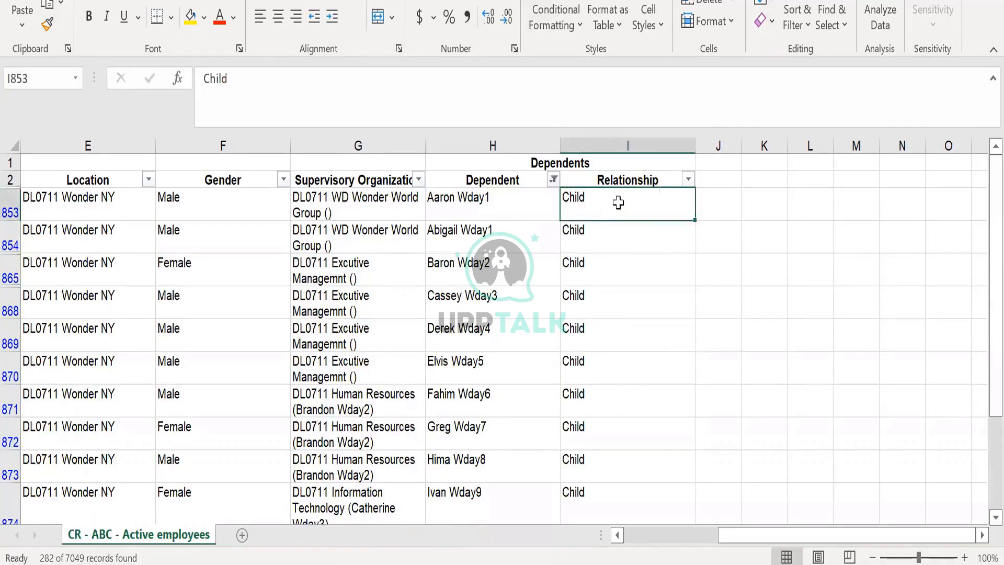
{"action": "left_click", "coordinate": [689, 179]}
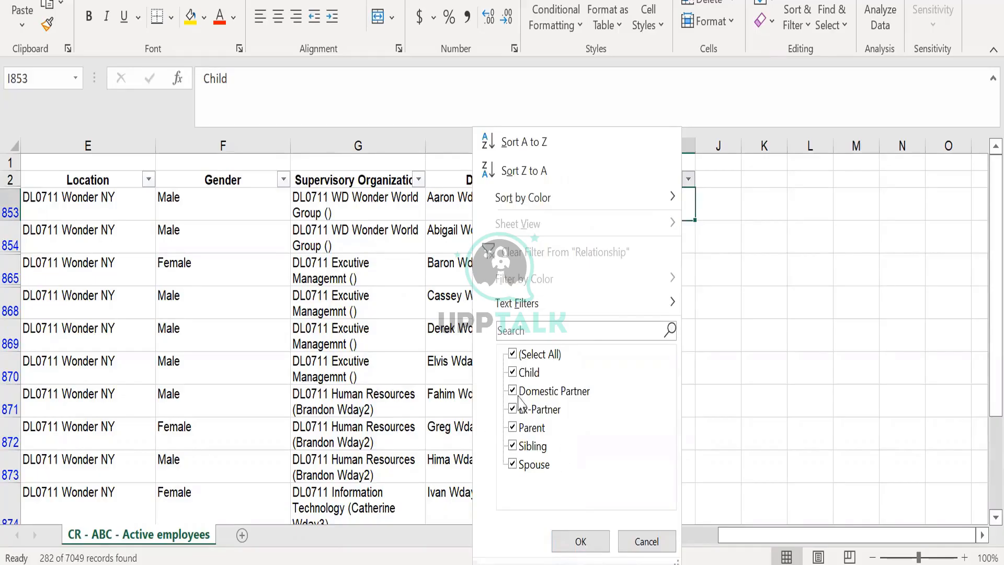
{"action": "left_click", "coordinate": [765, 242]}
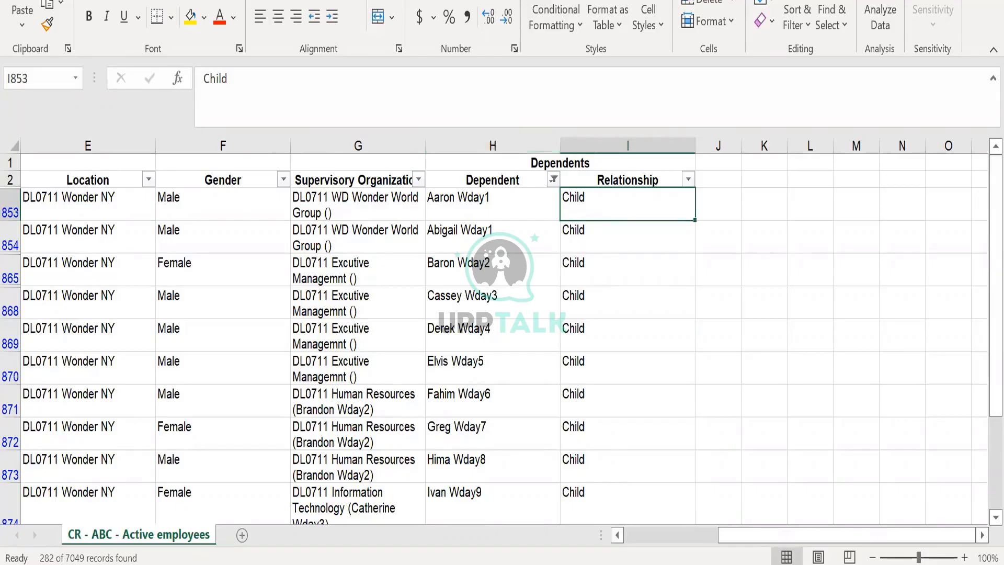
{"action": "left_click", "coordinate": [633, 533]}
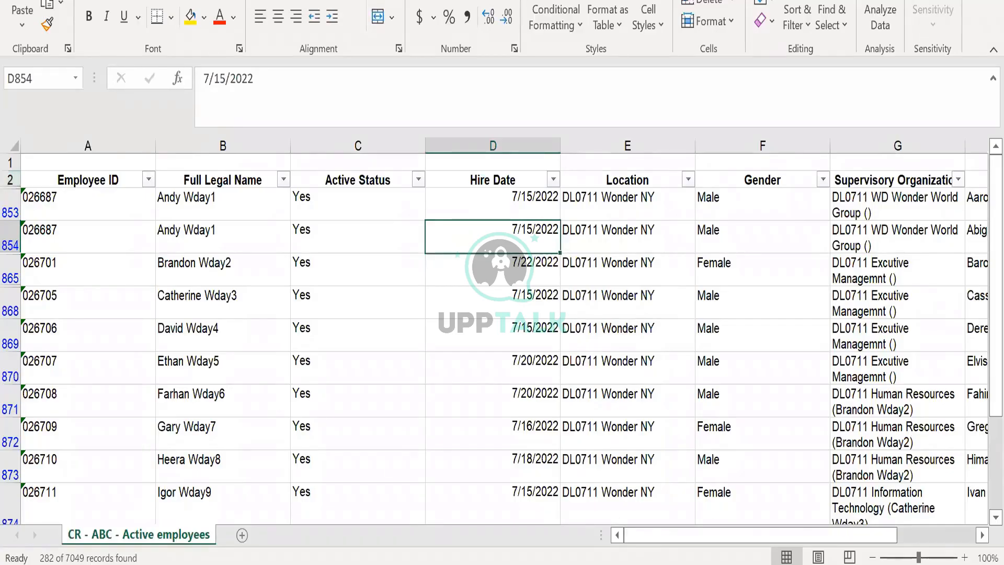
Step: Switch to Workday and open the custom report CR - ABC - Active employees for editing
{"action": "left_click", "coordinate": [654, 564]}
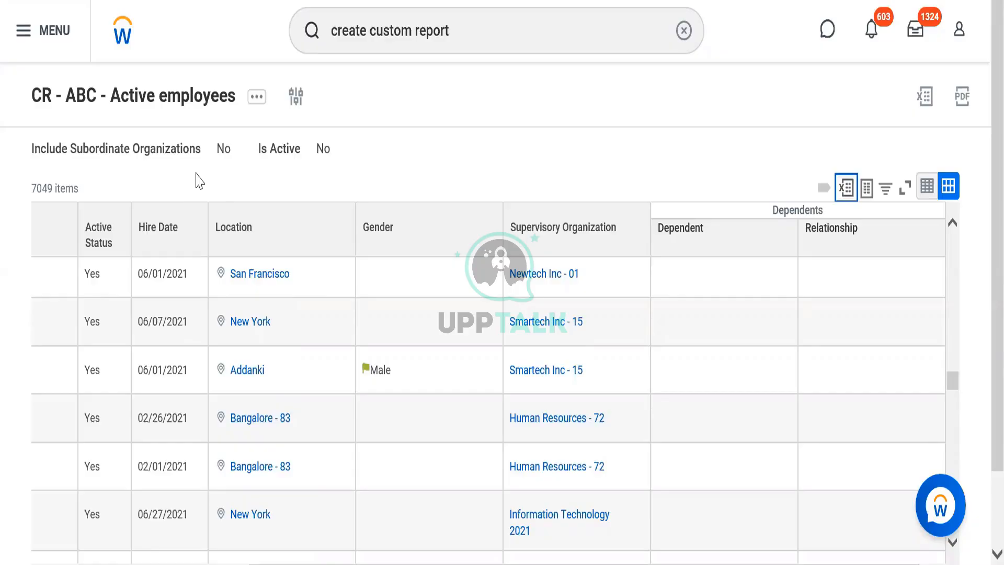
{"action": "left_click", "coordinate": [257, 101]}
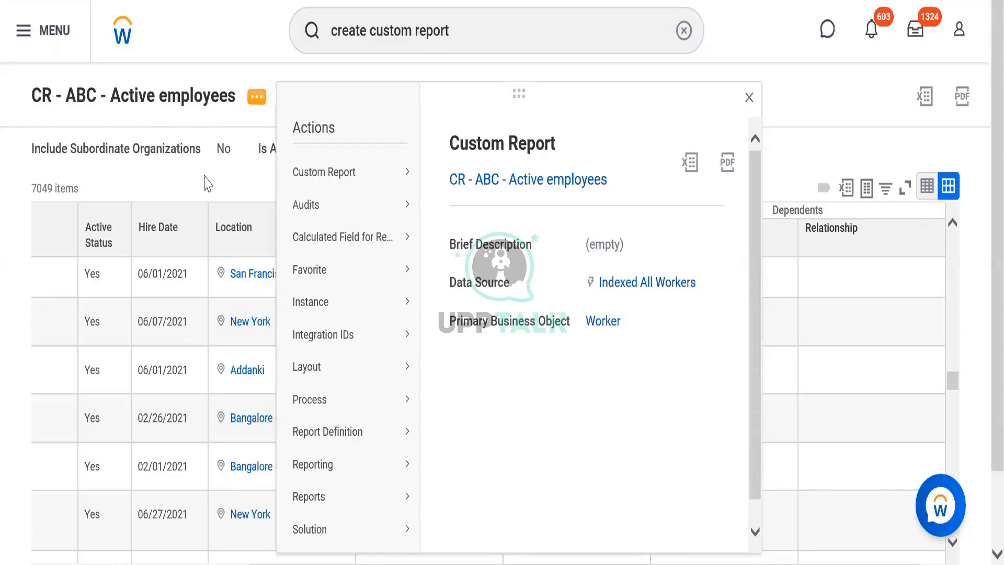
{"action": "mouse_move", "coordinate": [417, 174]}
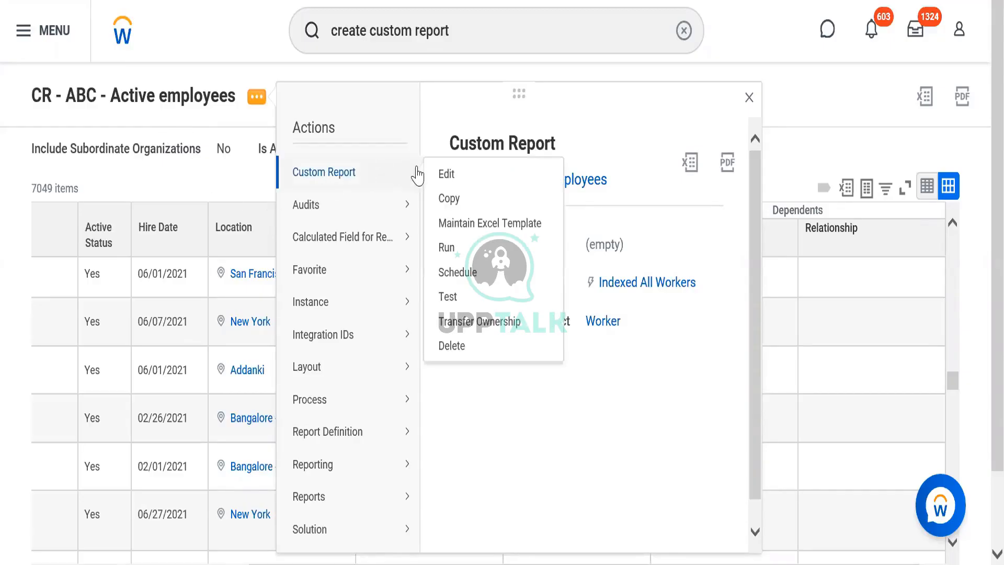
{"action": "left_click", "coordinate": [447, 174]}
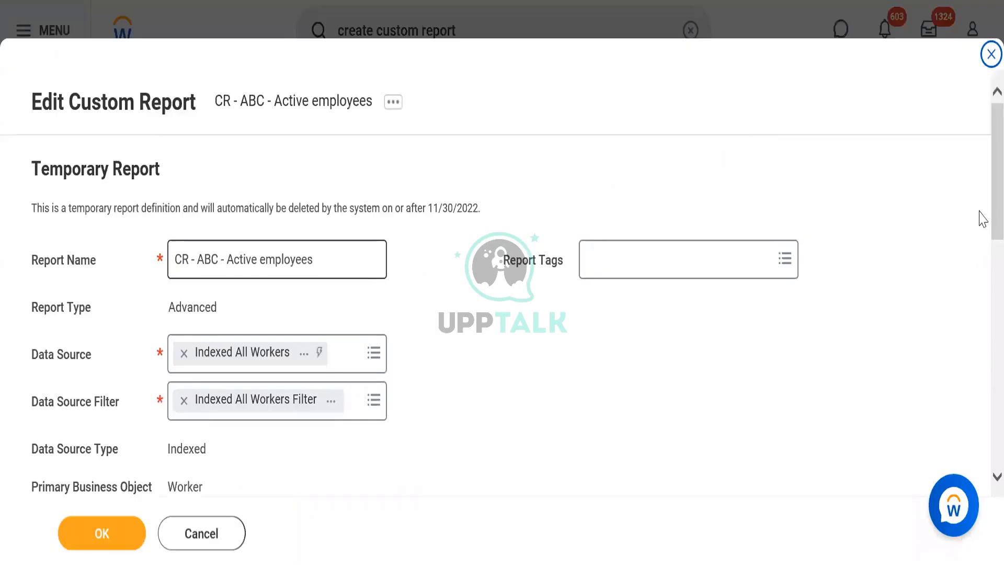
{"action": "scroll", "coordinate": [980, 230], "scroll_direction": "down", "scroll_amount": 10}
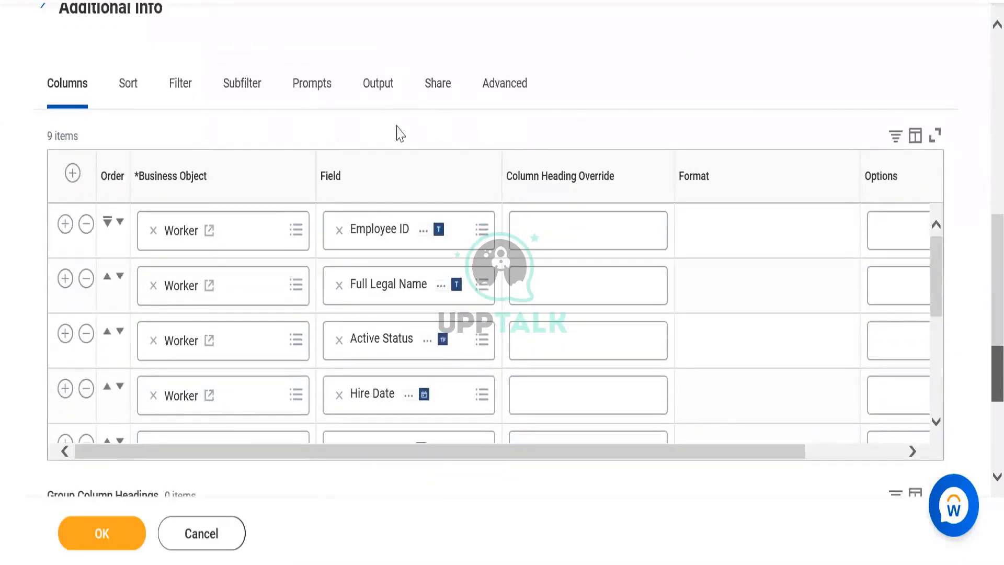
Step: Replace the Active Status field in the report's instance filter condition with Worker Type
{"action": "left_click", "coordinate": [182, 91]}
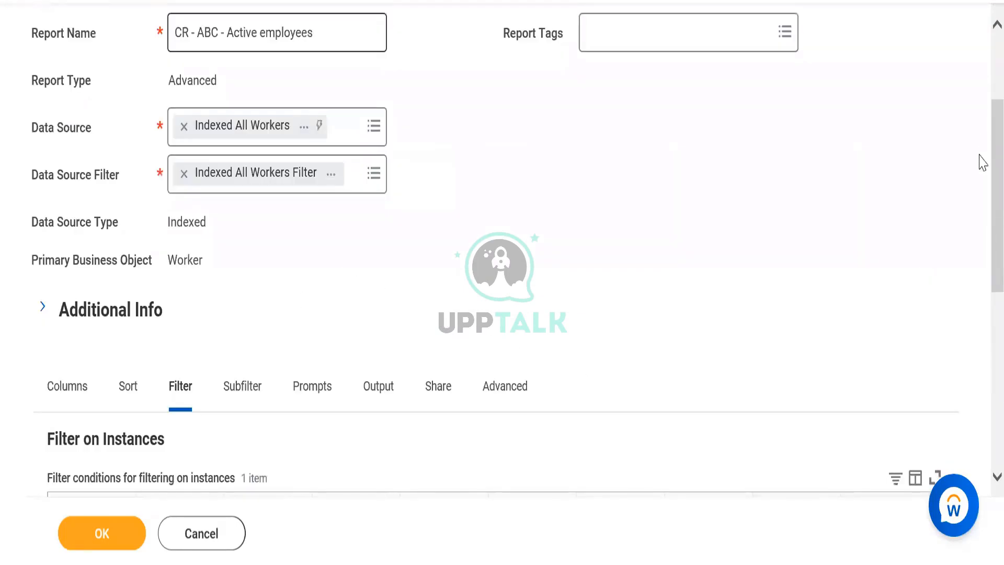
{"action": "scroll", "coordinate": [980, 161], "scroll_direction": "down", "scroll_amount": 6}
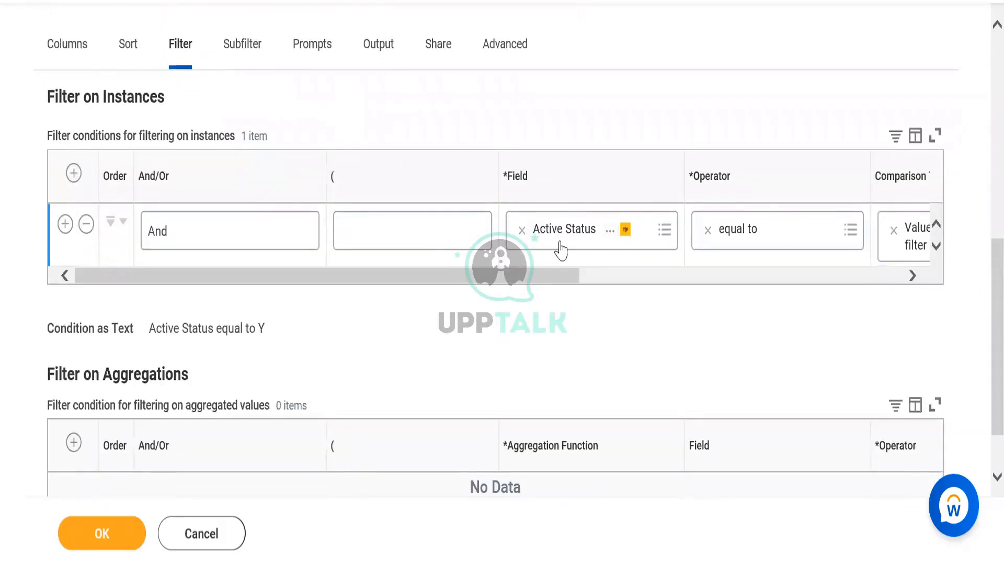
{"action": "left_click_drag", "start_coordinate": [516, 280], "coordinate": [632, 278]}
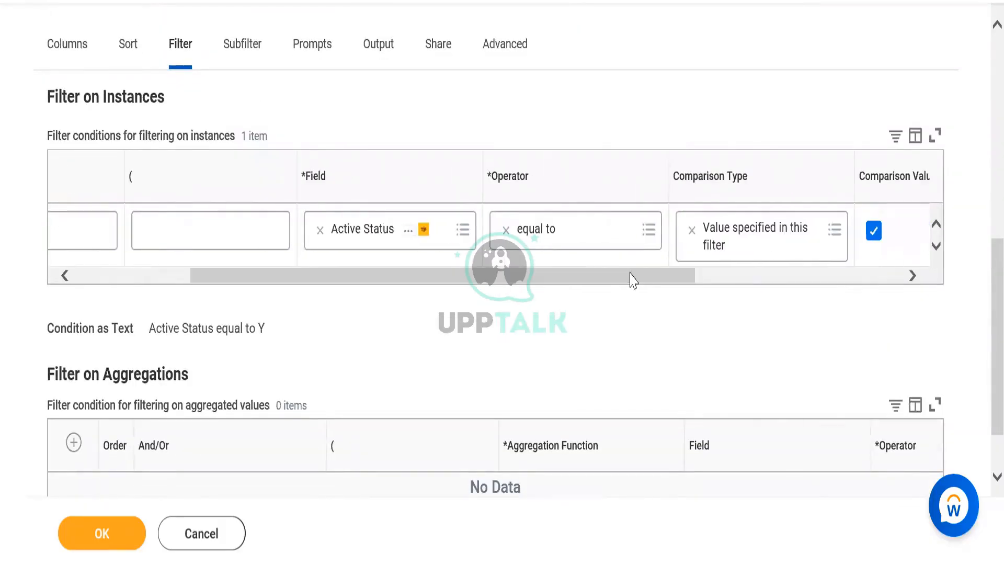
{"action": "left_click", "coordinate": [320, 231]}
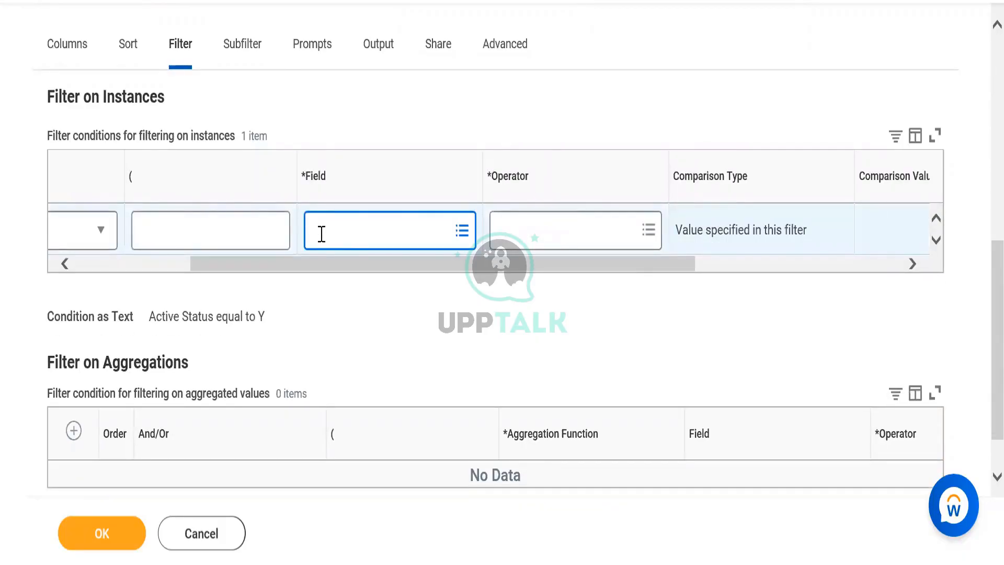
{"action": "type", "text": "worker type"}
{"action": "key", "text": "Return"}
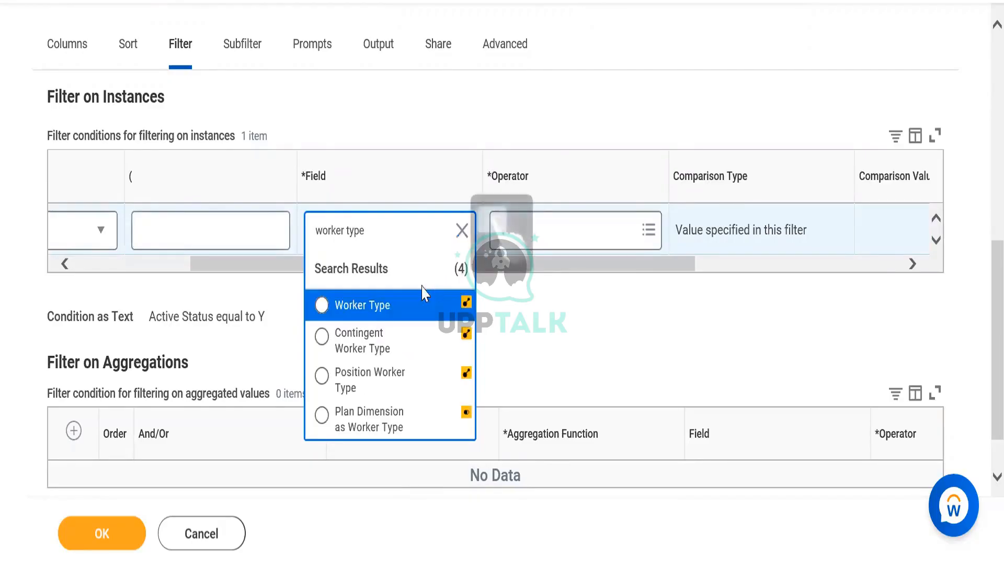
{"action": "left_click", "coordinate": [387, 305]}
Step: Set the Worker Type condition's operator to "in the selection list" and its comparison value to Contingent Worker
{"action": "left_click", "coordinate": [606, 233]}
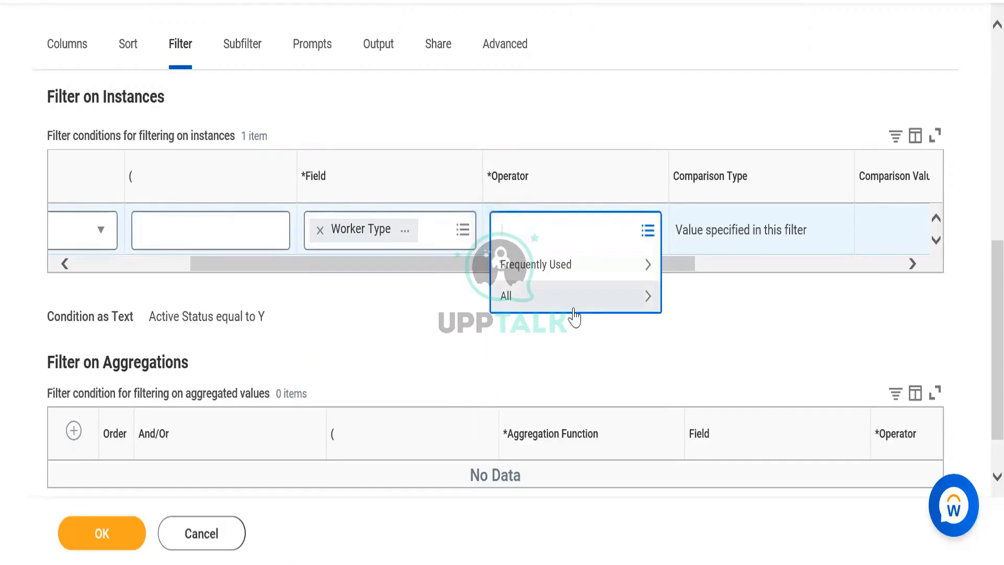
{"action": "left_click", "coordinate": [572, 269]}
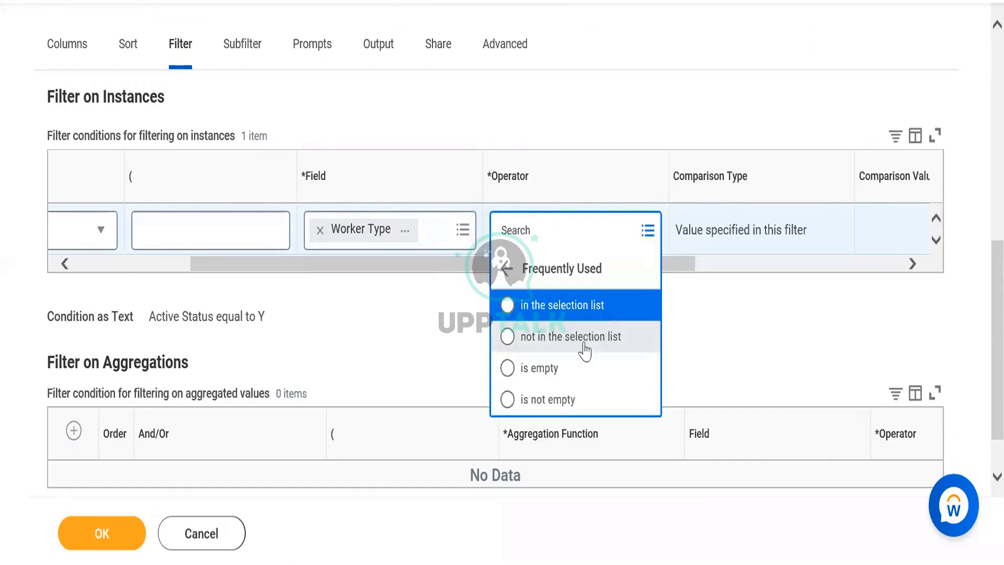
{"action": "left_click", "coordinate": [587, 310]}
{"action": "left_click_drag", "start_coordinate": [466, 276], "coordinate": [651, 274]}
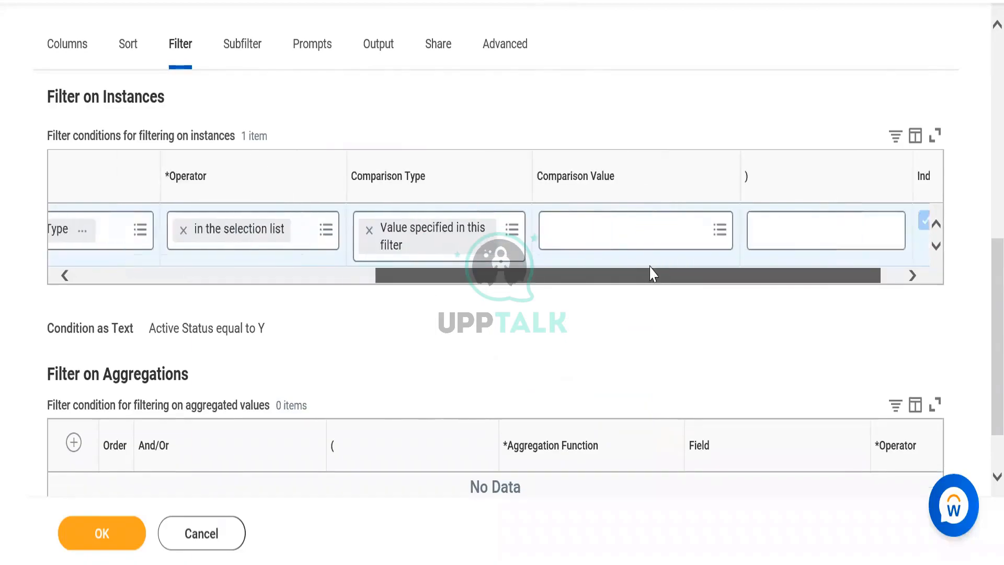
{"action": "left_click", "coordinate": [629, 229]}
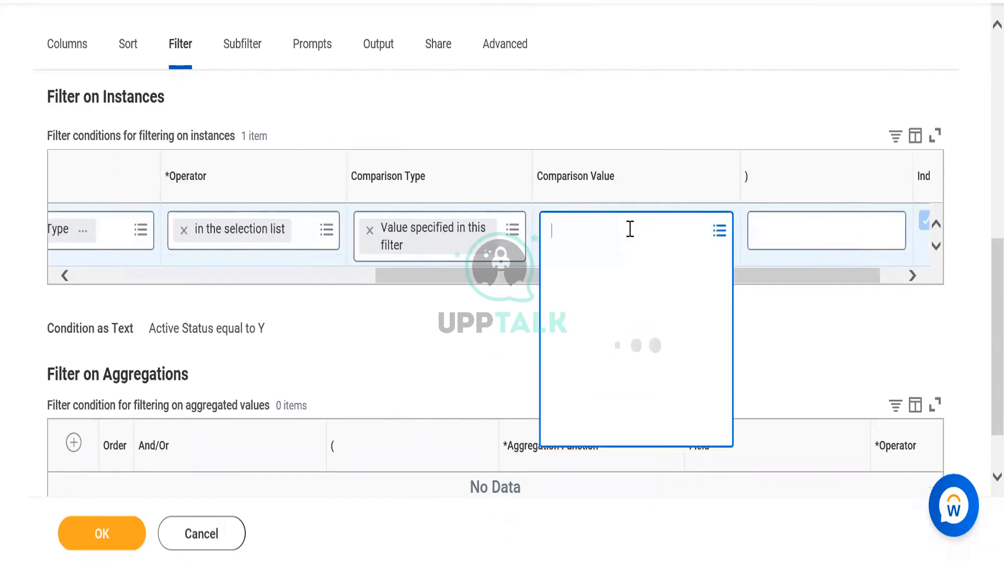
{"action": "left_click", "coordinate": [617, 272]}
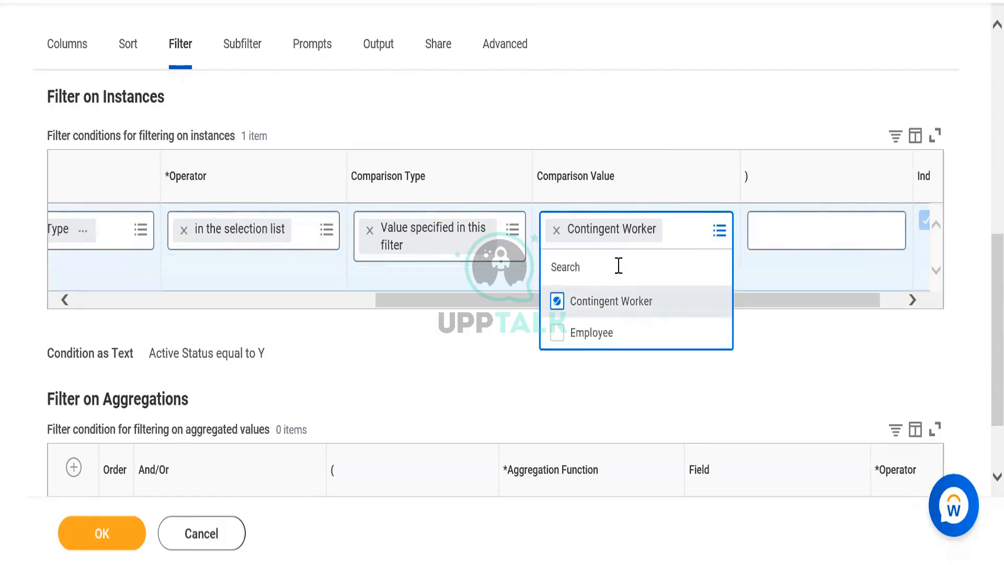
{"action": "left_click", "coordinate": [486, 330]}
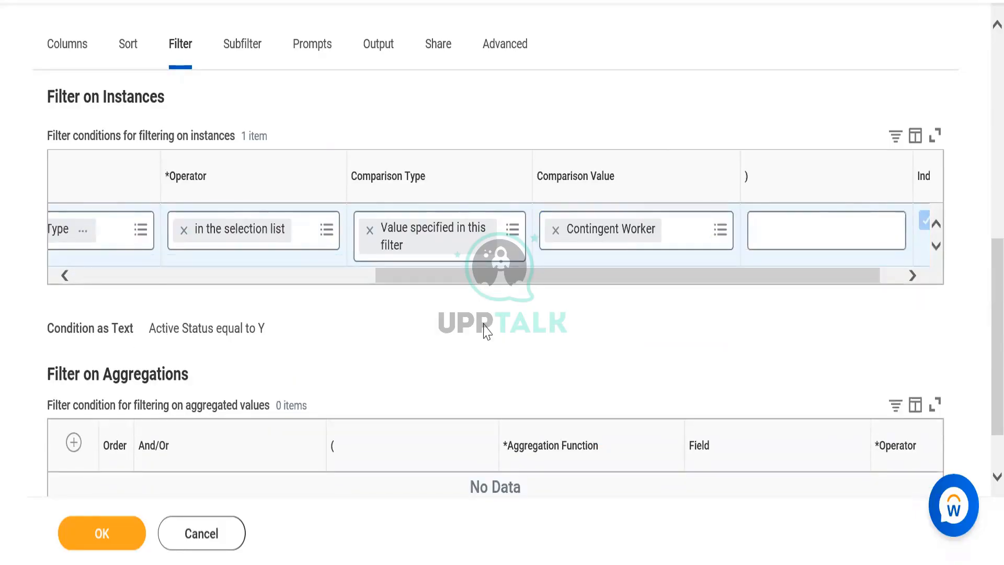
{"action": "left_click", "coordinate": [239, 277]}
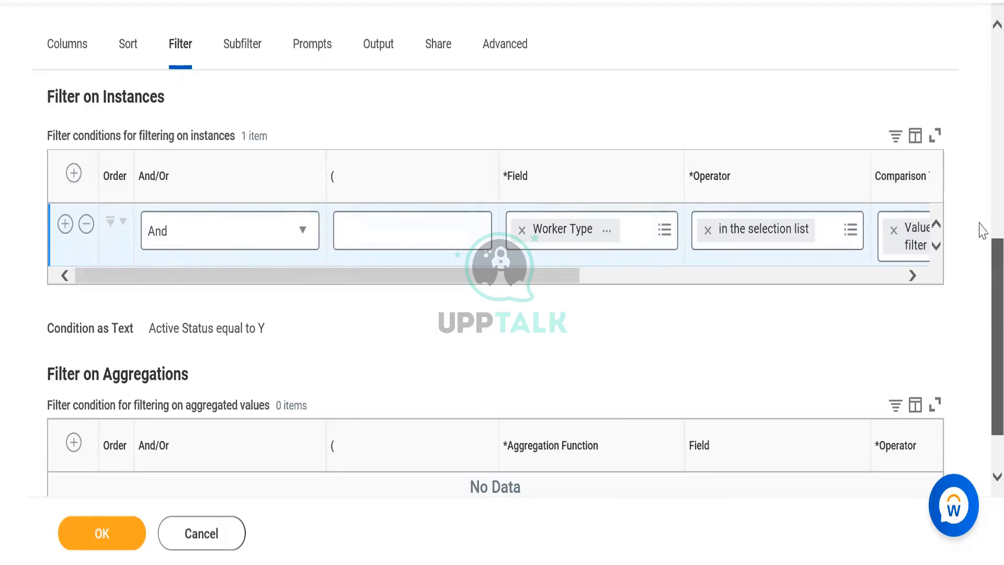
Step: Save the changed report definition and run the report with all prompts left empty
{"action": "scroll", "coordinate": [980, 226], "scroll_direction": "up", "scroll_amount": 8}
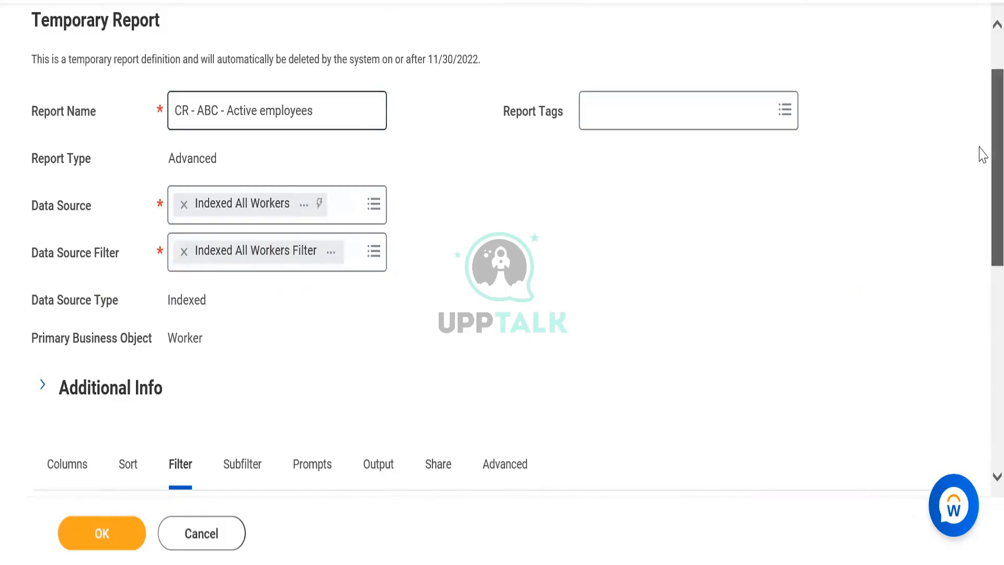
{"action": "scroll", "coordinate": [981, 308], "scroll_direction": "down", "scroll_amount": 5}
{"action": "scroll", "coordinate": [981, 308], "scroll_direction": "down", "scroll_amount": 1}
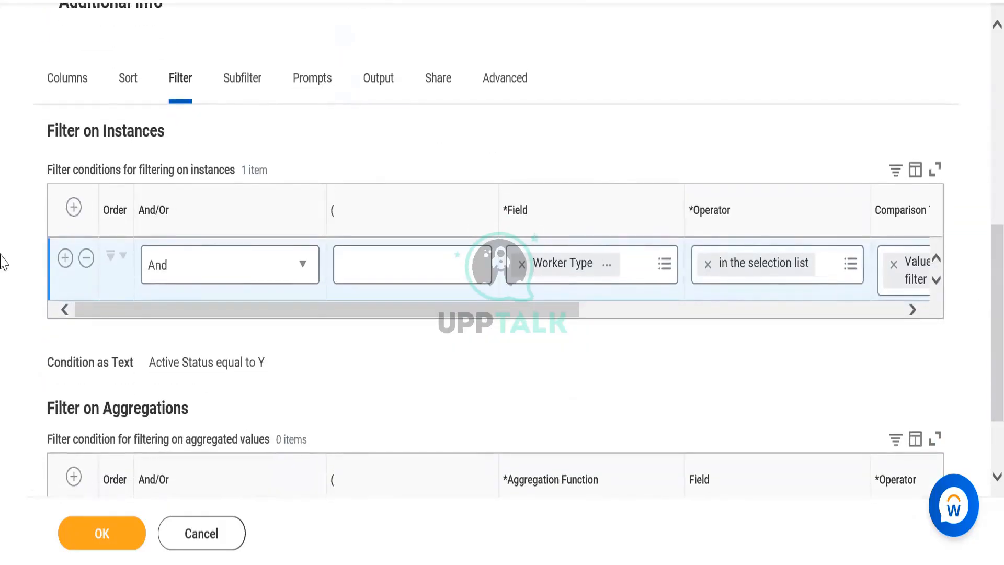
{"action": "left_click", "coordinate": [98, 544]}
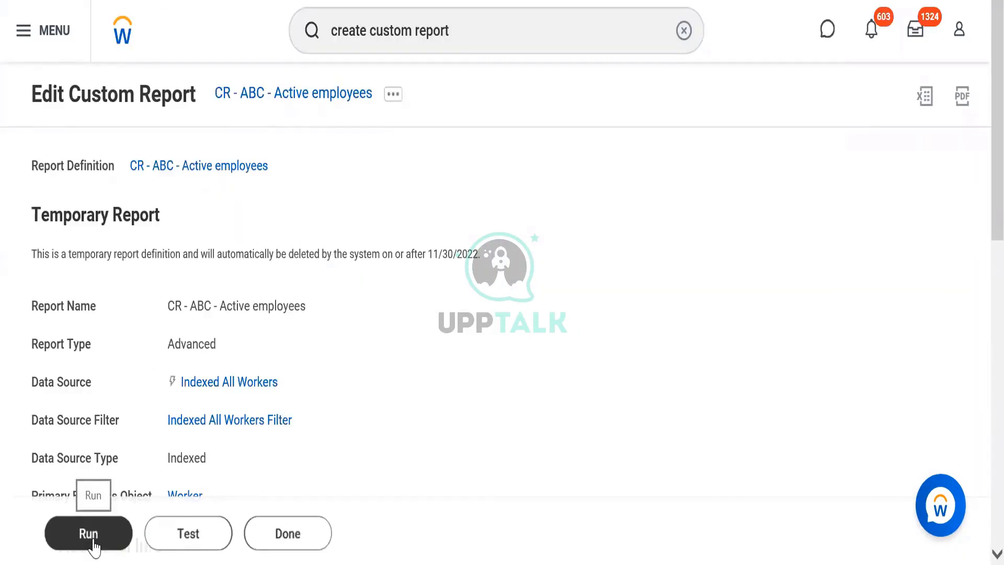
{"action": "left_click", "coordinate": [93, 545]}
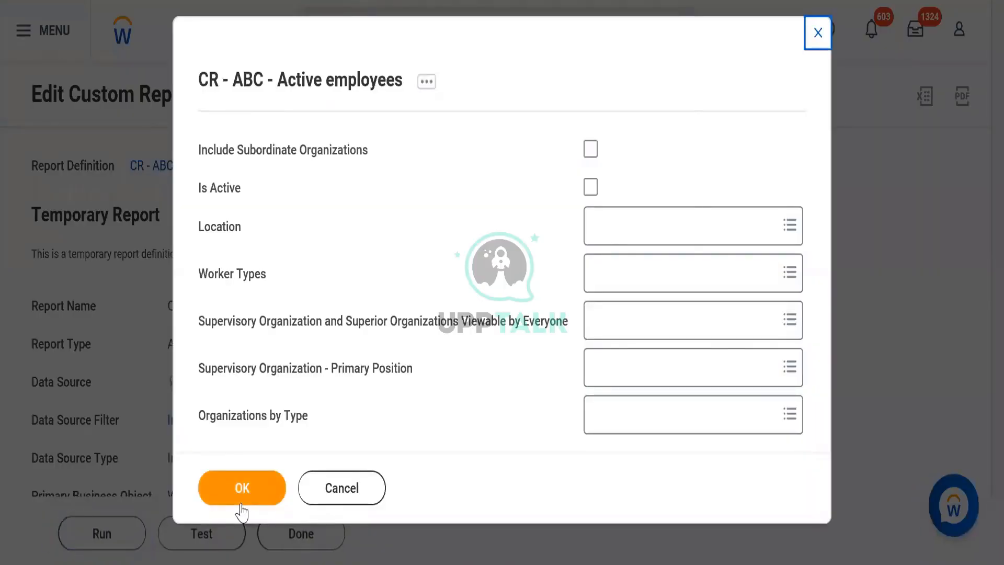
{"action": "left_click", "coordinate": [241, 501]}
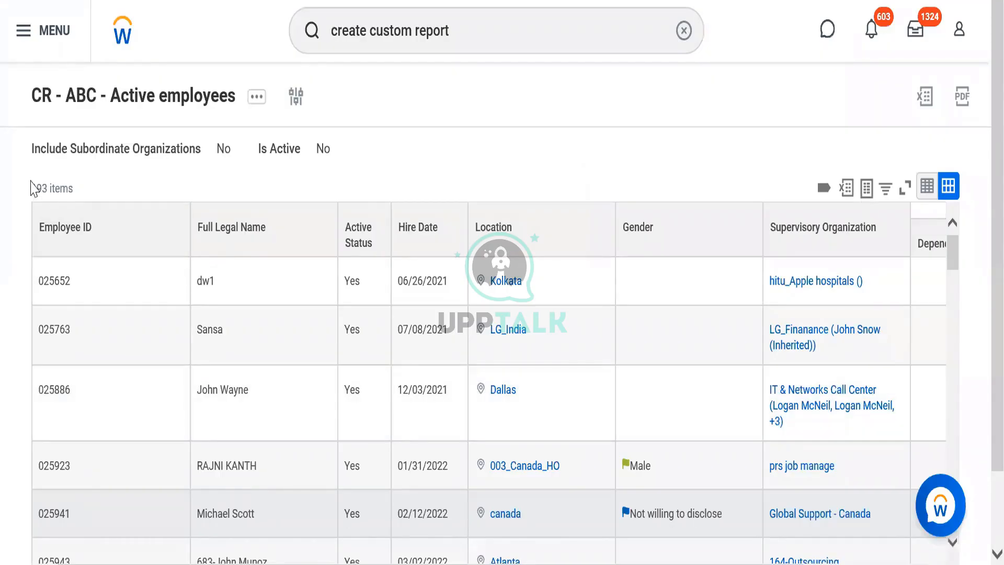
Step: Check the report's item count and copy the Employee ID of the first worker in the results
{"action": "triple_click", "coordinate": [83, 197]}
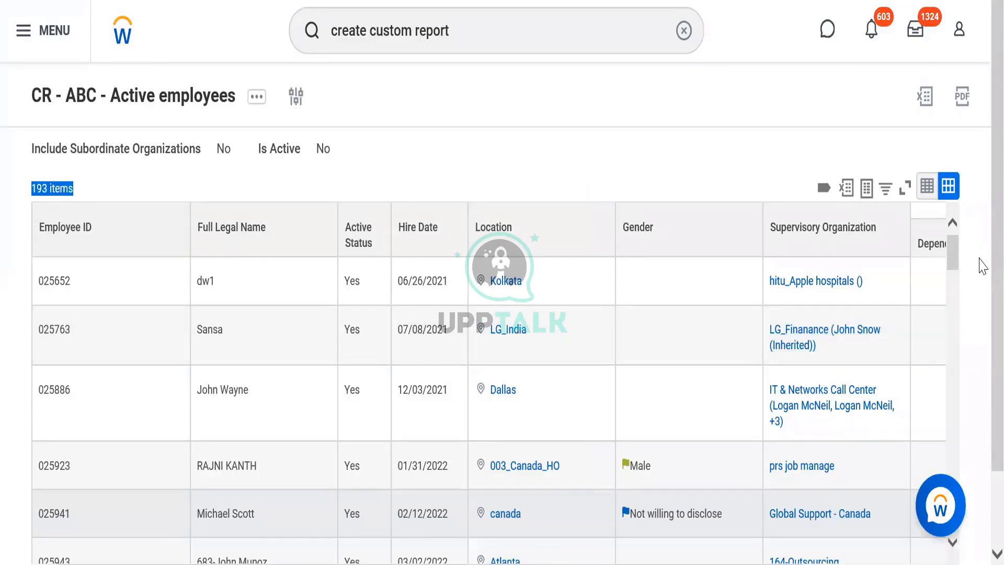
{"action": "scroll", "coordinate": [981, 427], "scroll_direction": "down", "scroll_amount": 2}
{"action": "scroll", "coordinate": [981, 307], "scroll_direction": "up", "scroll_amount": 1}
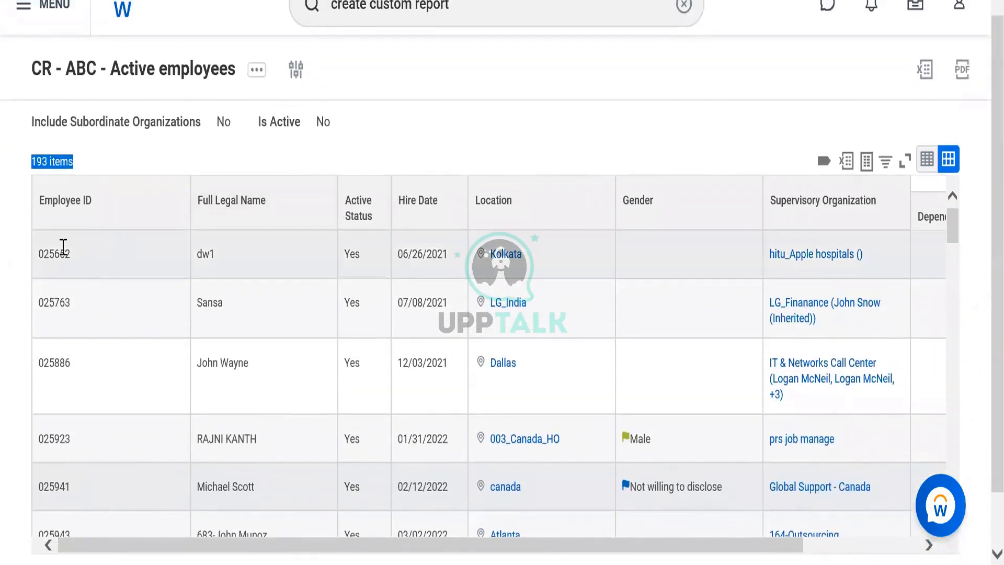
{"action": "left_click_drag", "start_coordinate": [39, 251], "coordinate": [73, 257]}
{"action": "key", "text": "ctrl+c"}
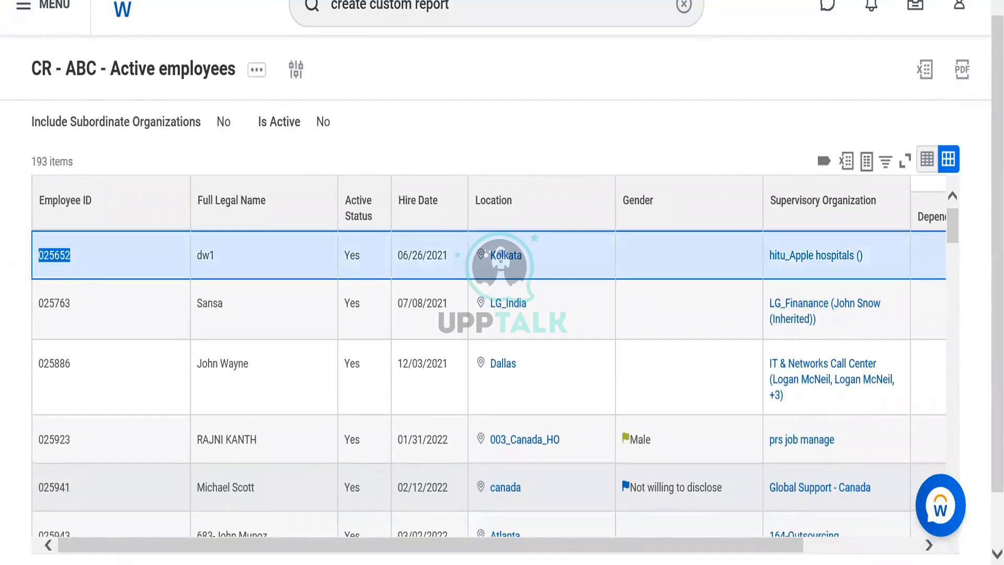
Step: Duplicate the report's browser tab and search Workday for the copied employee ID to check the worker's type
{"action": "right_click", "coordinate": [67, 0]}
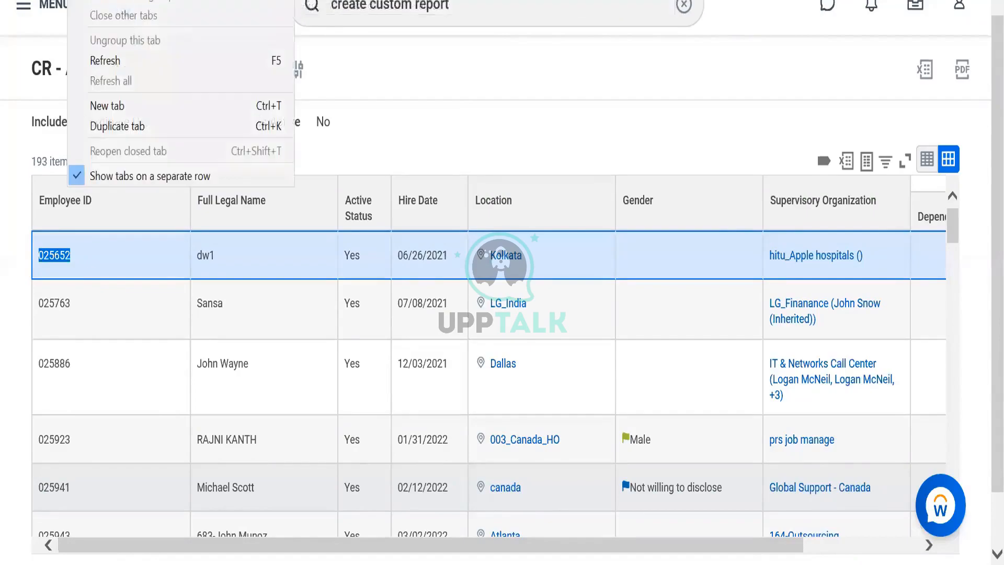
{"action": "left_click", "coordinate": [108, 128]}
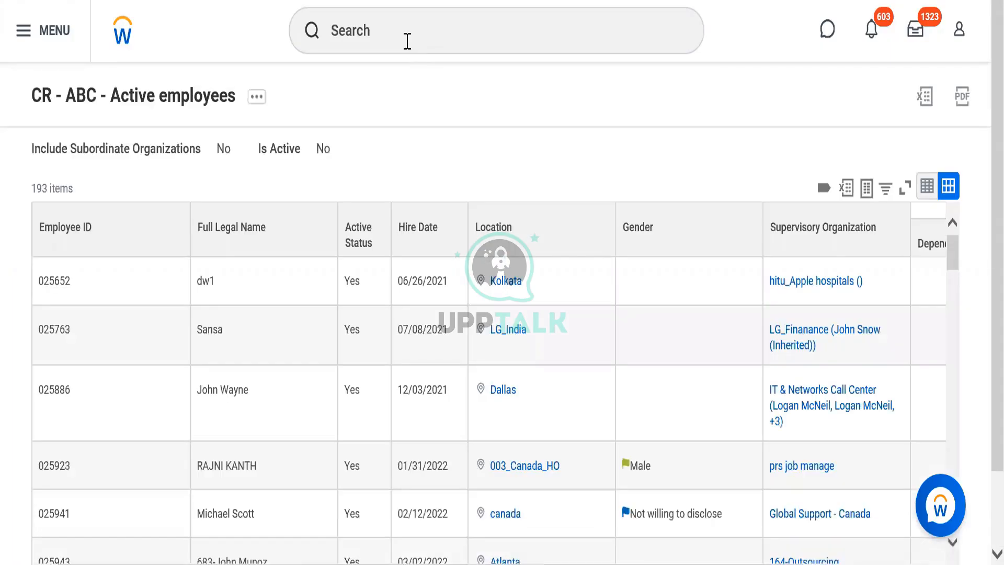
{"action": "left_click", "coordinate": [429, 34]}
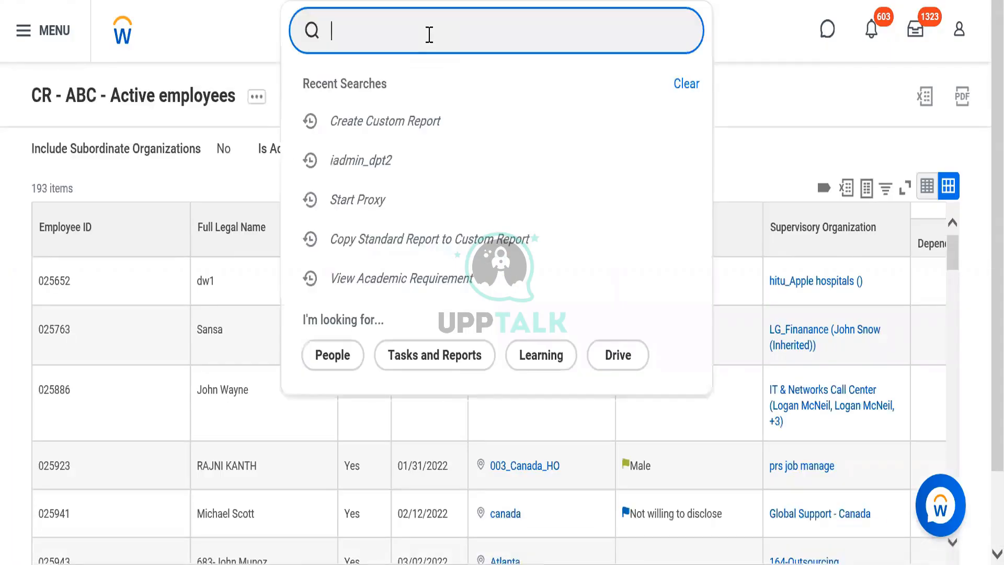
{"action": "key", "text": "ctrl+v"}
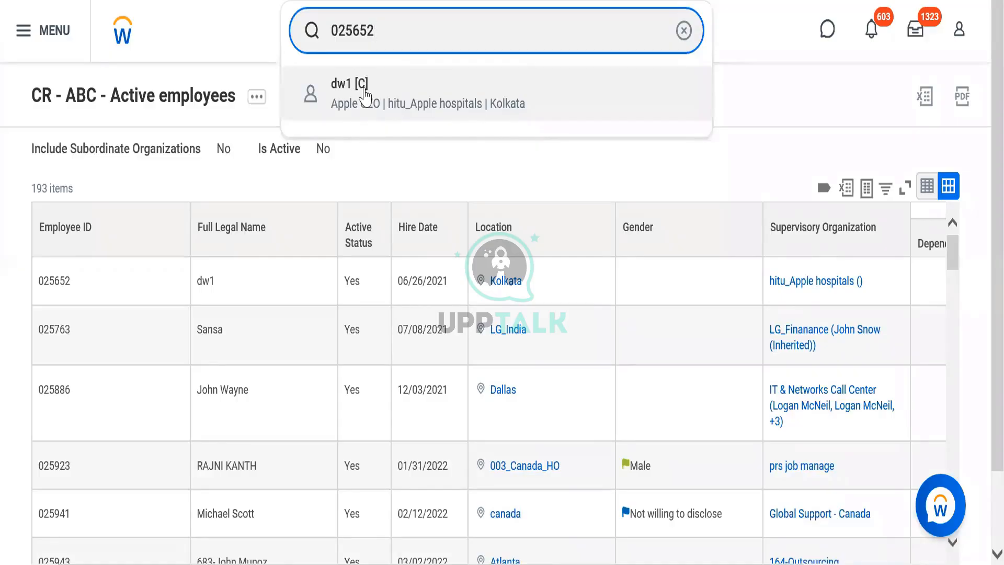
{"action": "left_click", "coordinate": [235, 66]}
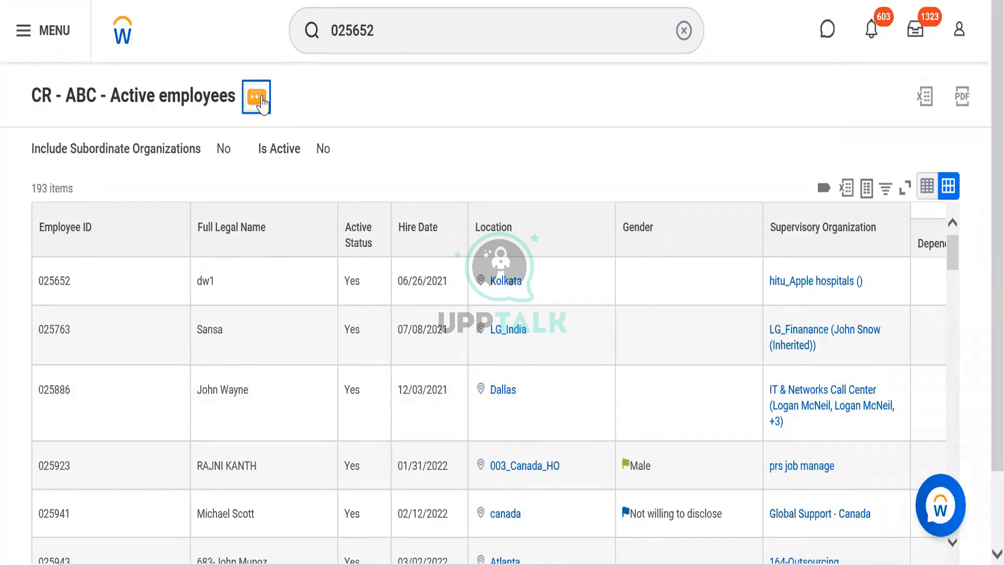
Step: Open the CR - ABC - Active employees report definition for editing and bring up its filter conditions on instances
{"action": "left_click", "coordinate": [260, 100]}
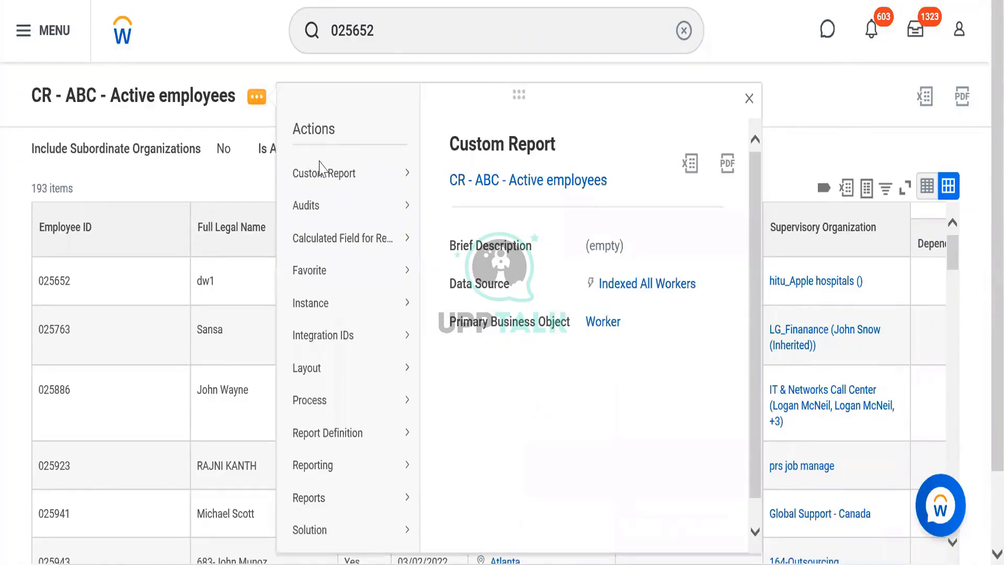
{"action": "mouse_move", "coordinate": [393, 175]}
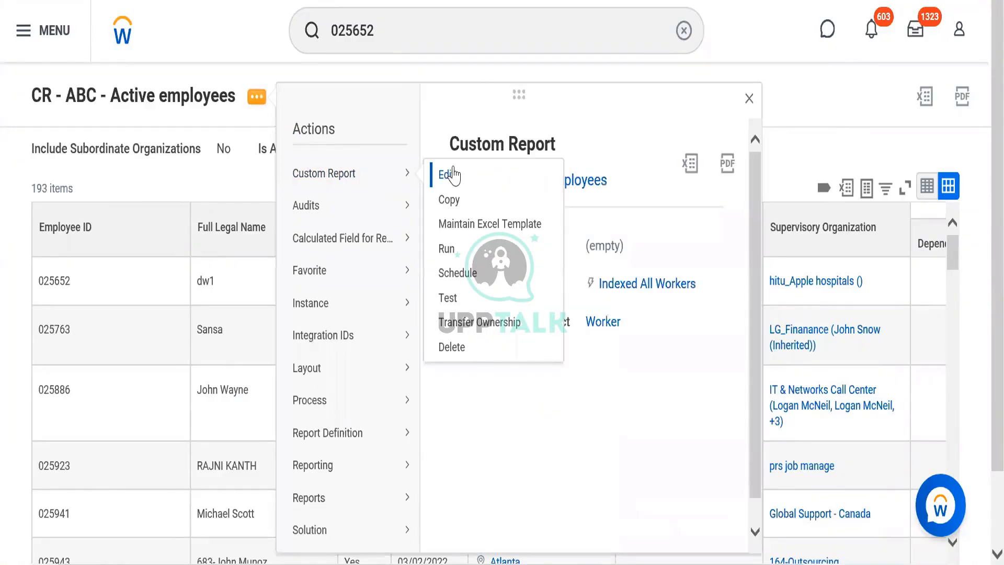
{"action": "left_click", "coordinate": [455, 175]}
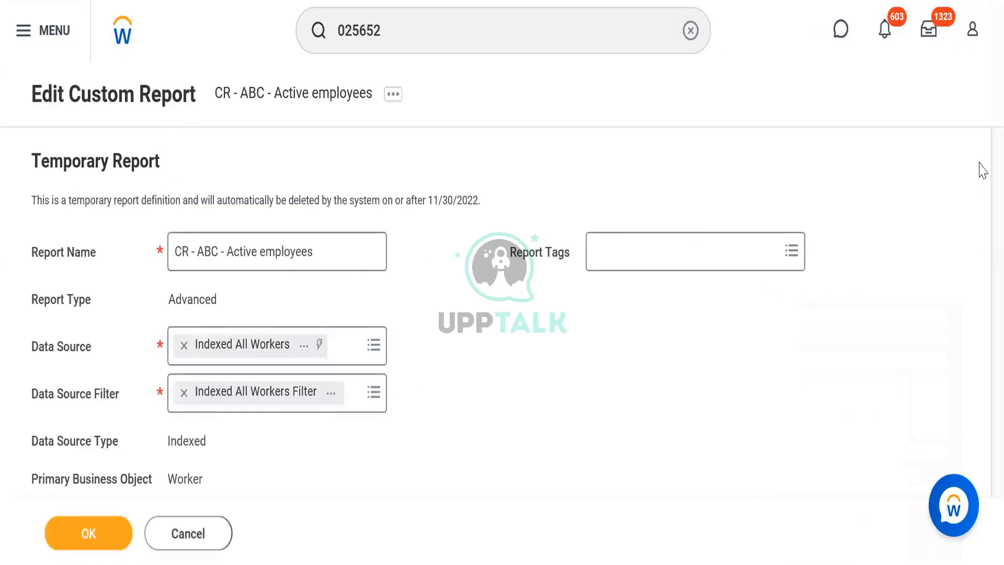
{"action": "scroll", "coordinate": [981, 273], "scroll_direction": "down", "scroll_amount": 10}
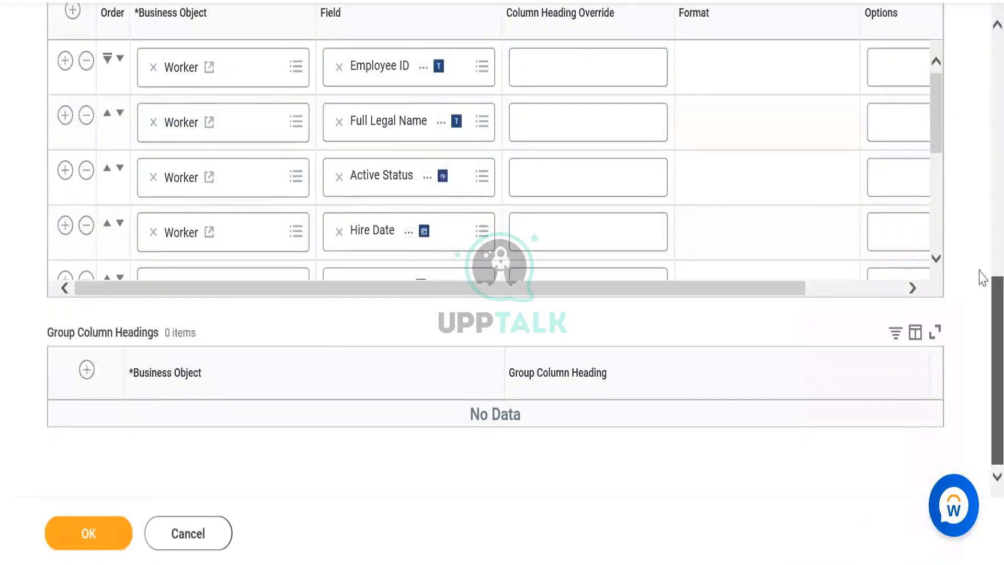
{"action": "scroll", "coordinate": [980, 256], "scroll_direction": "up", "scroll_amount": 3}
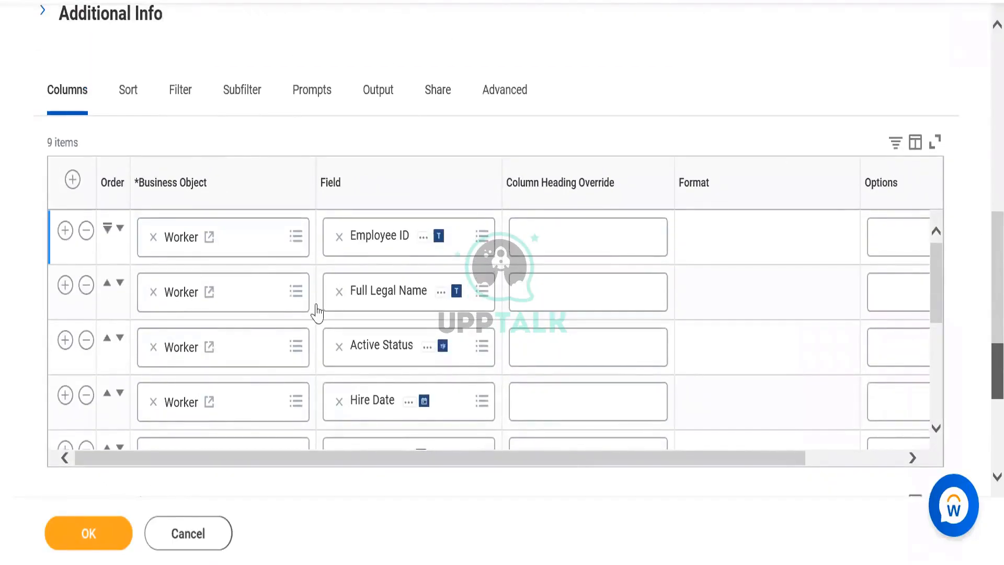
{"action": "left_click", "coordinate": [186, 94]}
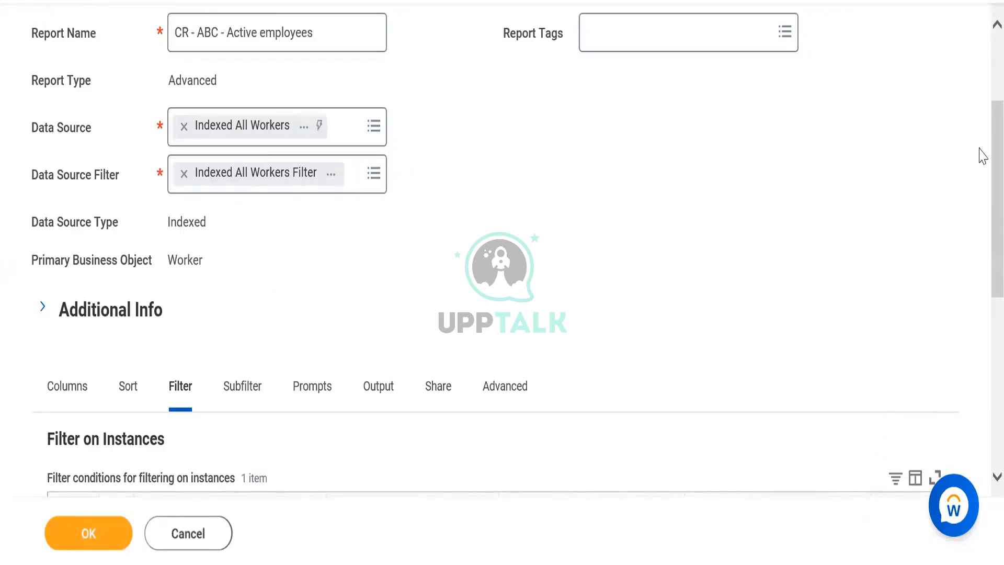
{"action": "scroll", "coordinate": [980, 209], "scroll_direction": "down", "scroll_amount": 3}
{"action": "scroll", "coordinate": [980, 242], "scroll_direction": "down", "scroll_amount": 2}
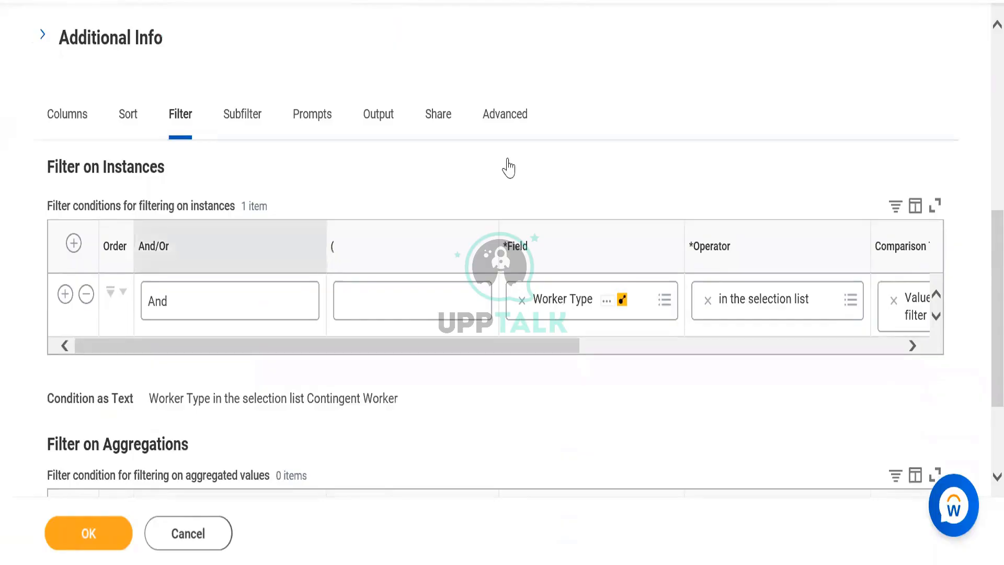
Step: Add a new instance filter condition above the Worker Type one and set its field to Active Status
{"action": "left_click", "coordinate": [74, 244]}
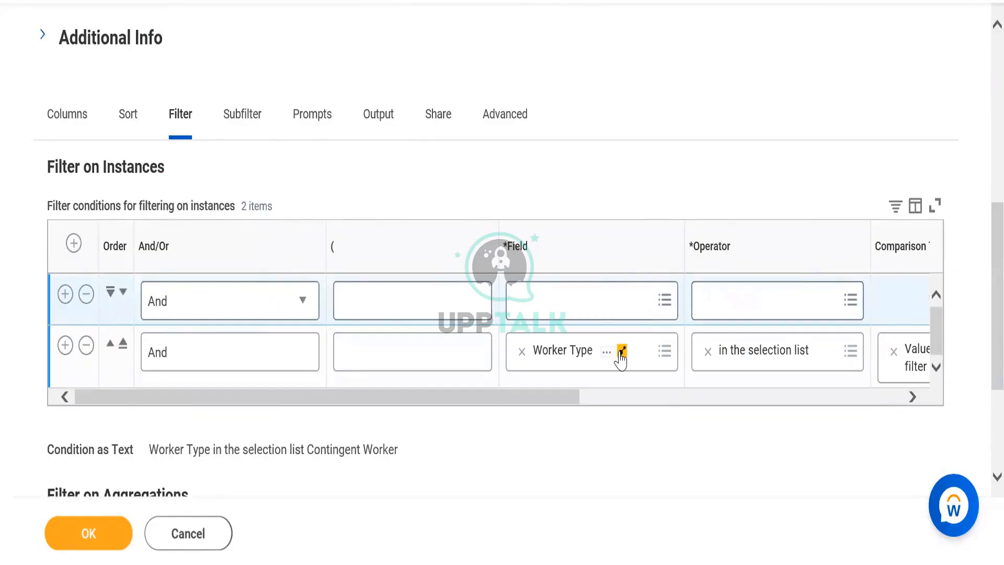
{"action": "left_click", "coordinate": [575, 312]}
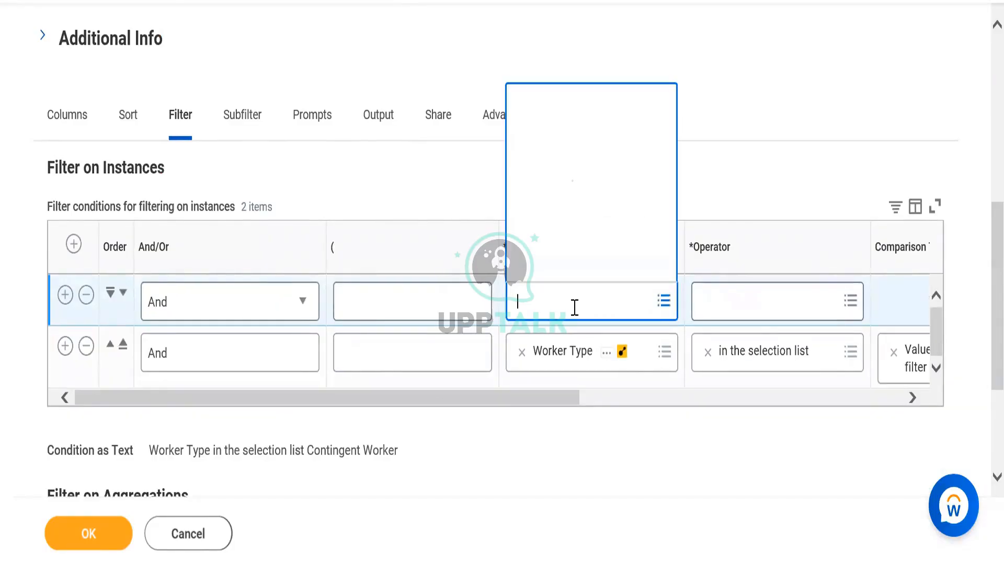
{"action": "type", "text": "active status"}
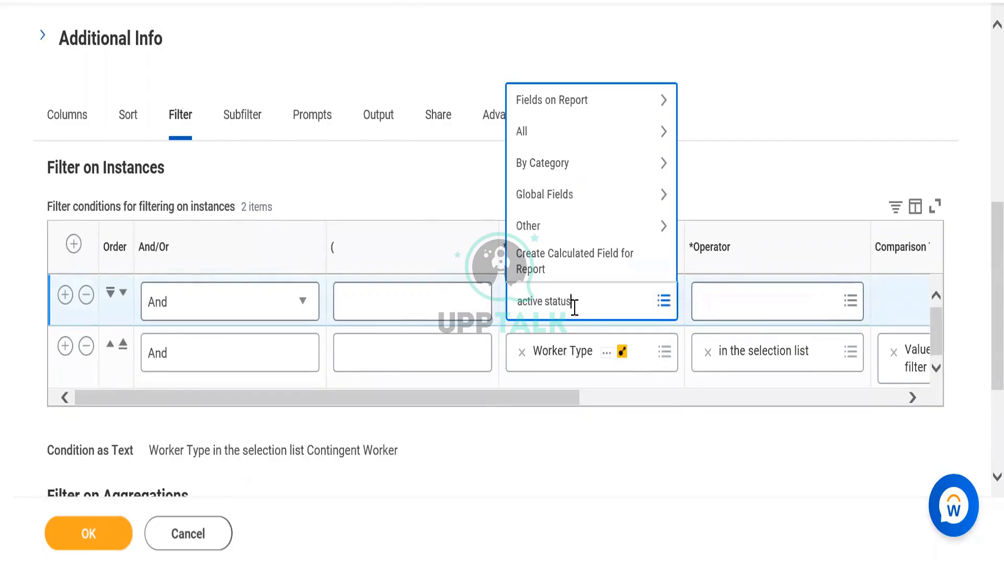
{"action": "key", "text": "Return"}
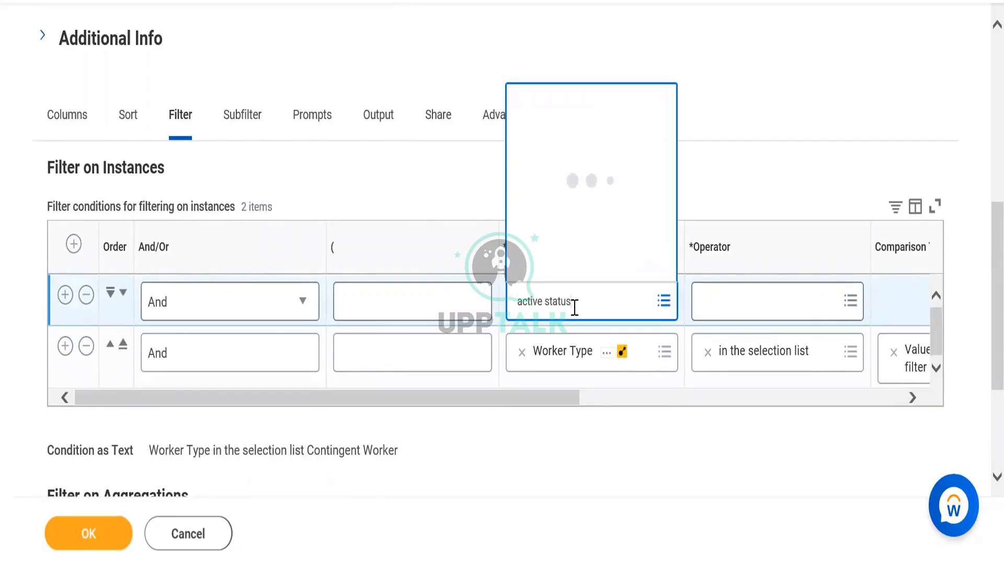
Step: Set the Active Status condition's operator to "equal to" and enable its comparison value checkbox
{"action": "left_click", "coordinate": [766, 292]}
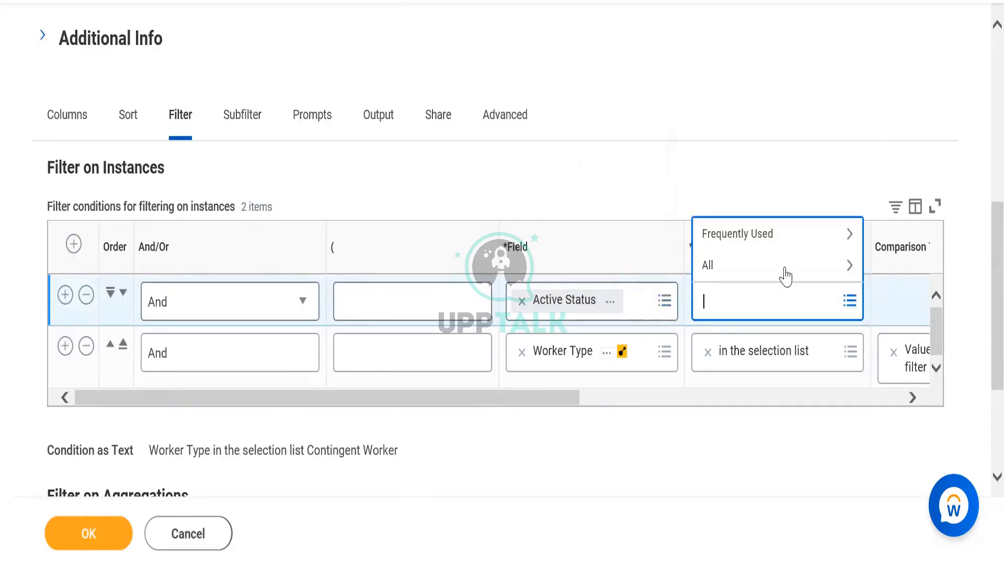
{"action": "left_click", "coordinate": [787, 248]}
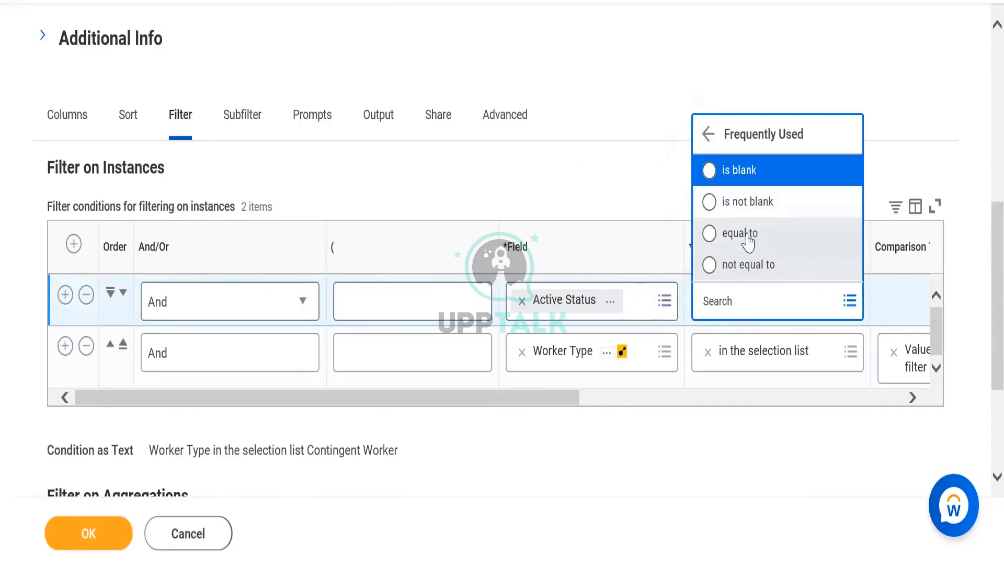
{"action": "left_click", "coordinate": [747, 235]}
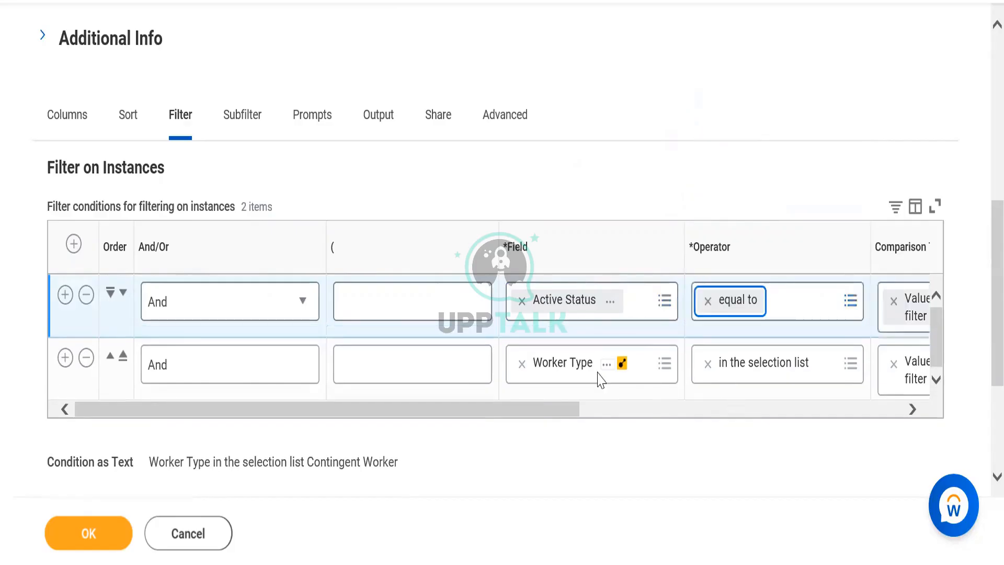
{"action": "left_click", "coordinate": [663, 411]}
{"action": "left_click", "coordinate": [663, 433]}
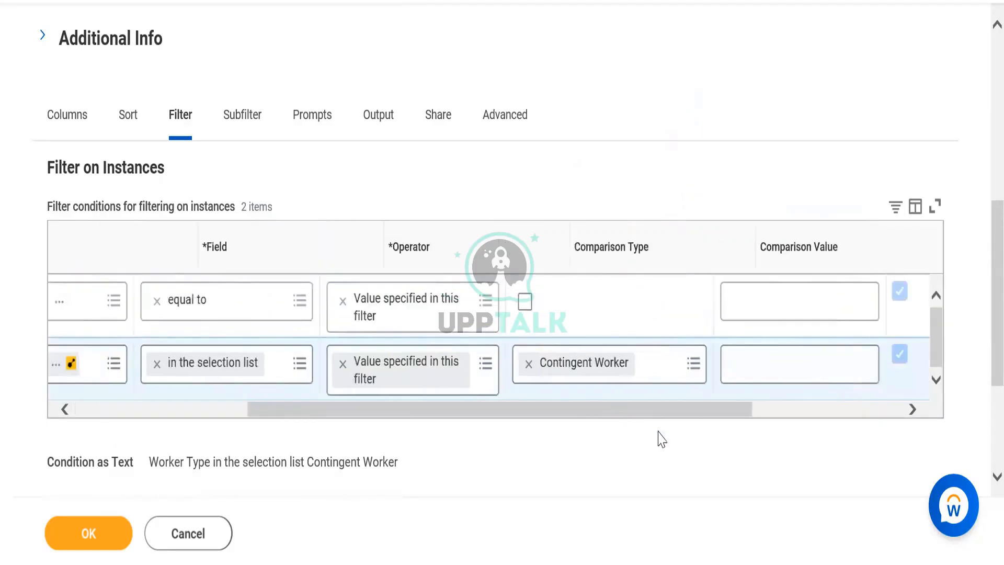
{"action": "left_click", "coordinate": [507, 307]}
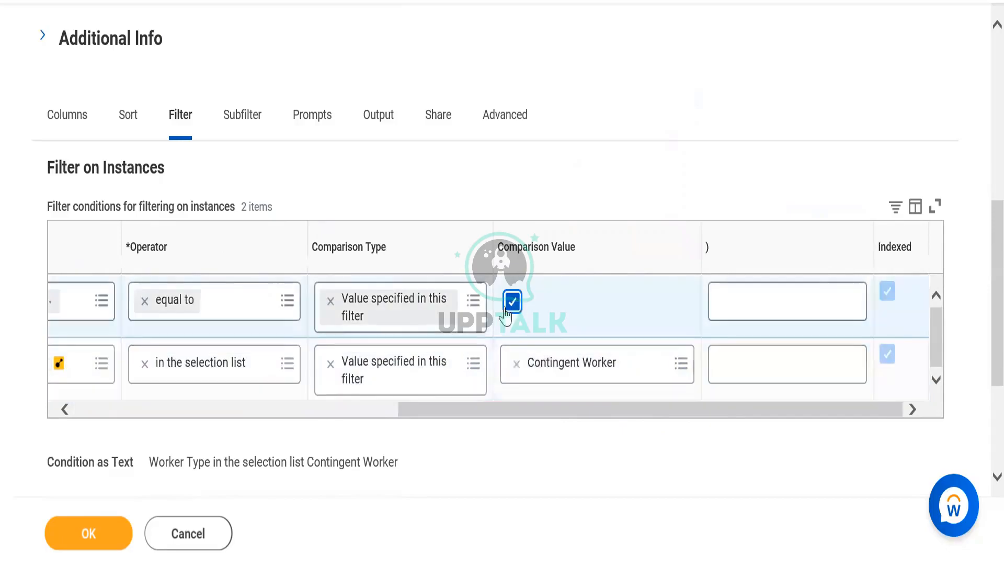
Step: Set the Worker Type condition's And/Or value to Or and review both conditions' comparison values
{"action": "left_click", "coordinate": [314, 411]}
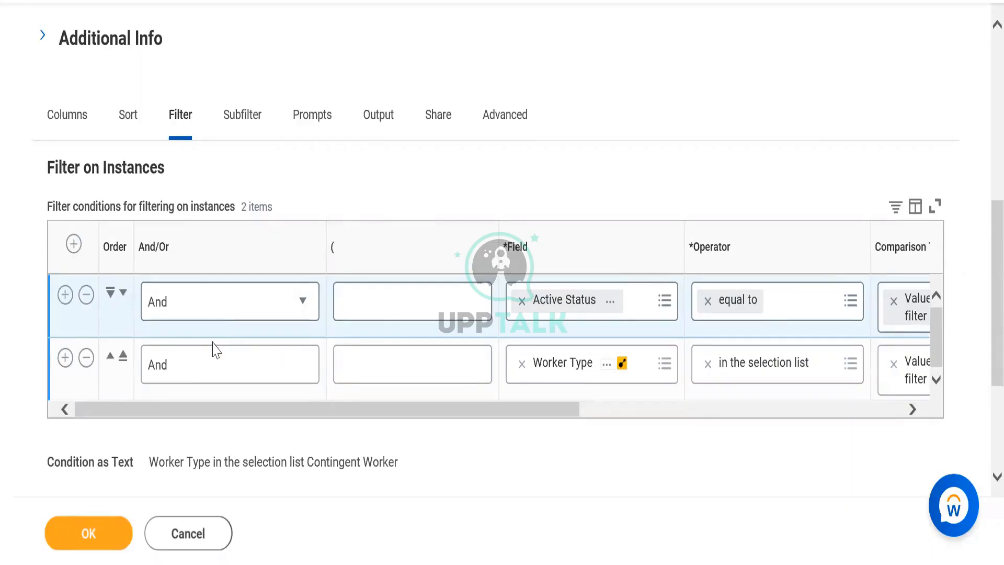
{"action": "left_click", "coordinate": [217, 319]}
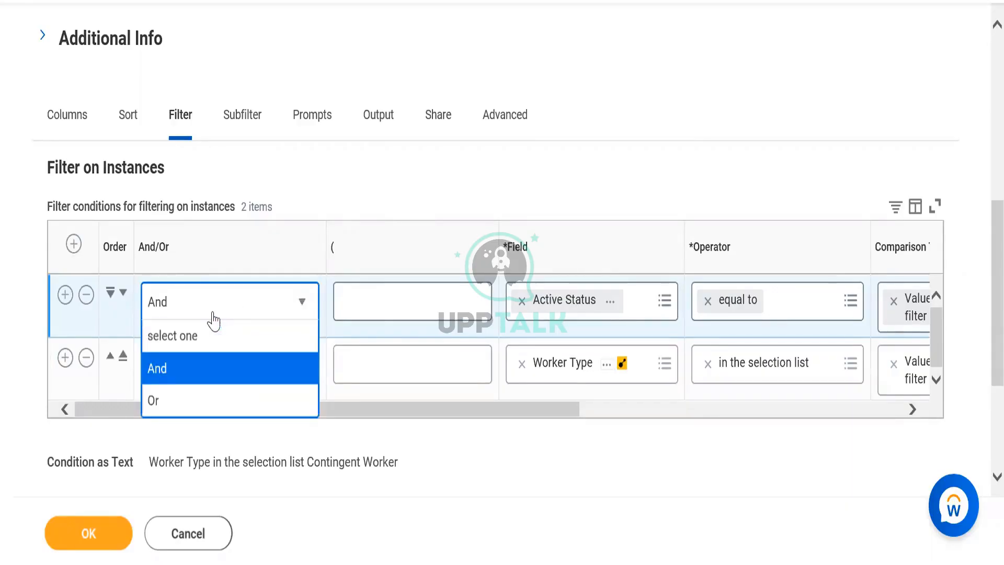
{"action": "left_click", "coordinate": [717, 169]}
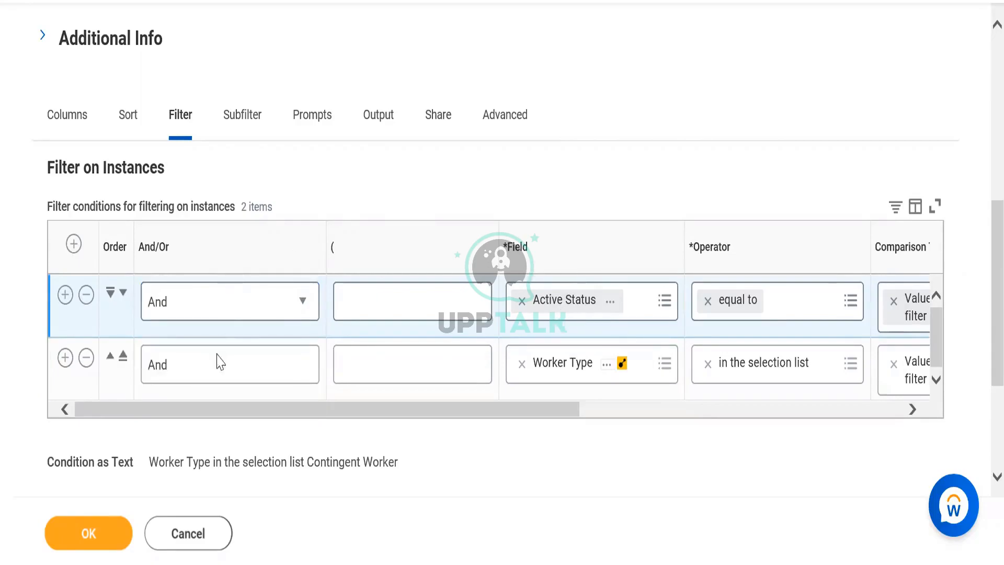
{"action": "left_click", "coordinate": [218, 384]}
{"action": "left_click", "coordinate": [215, 382]}
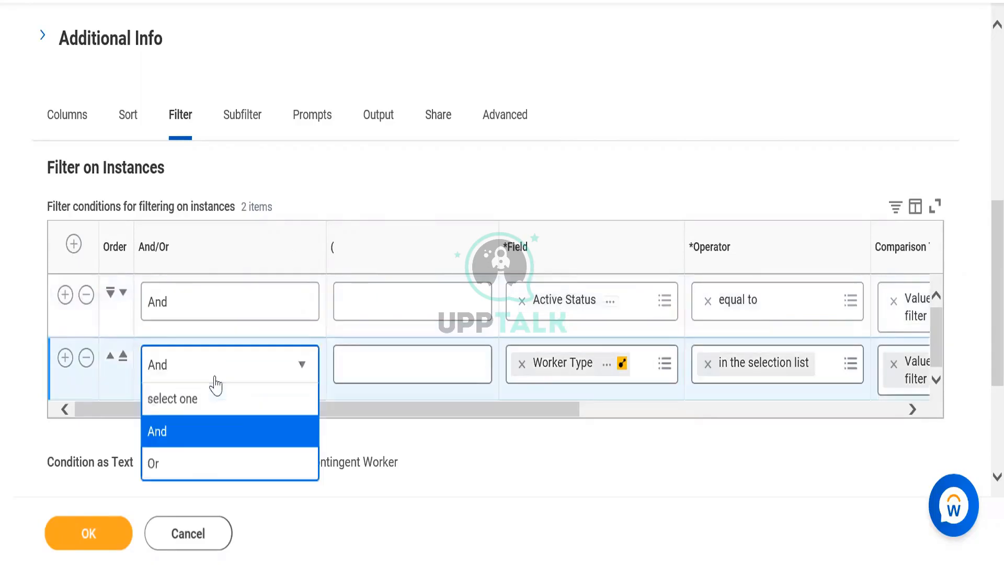
{"action": "left_click", "coordinate": [153, 463]}
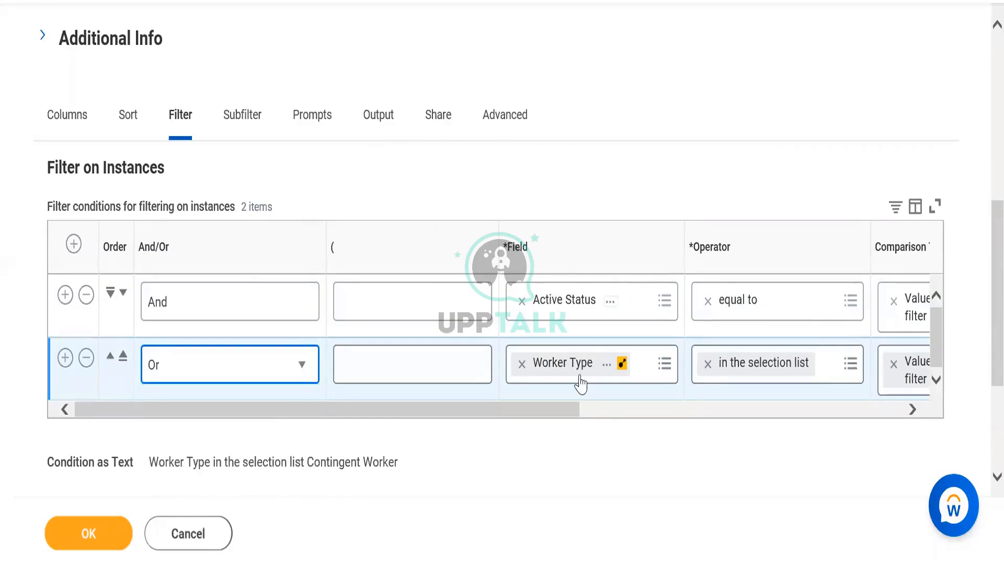
{"action": "left_click", "coordinate": [782, 411]}
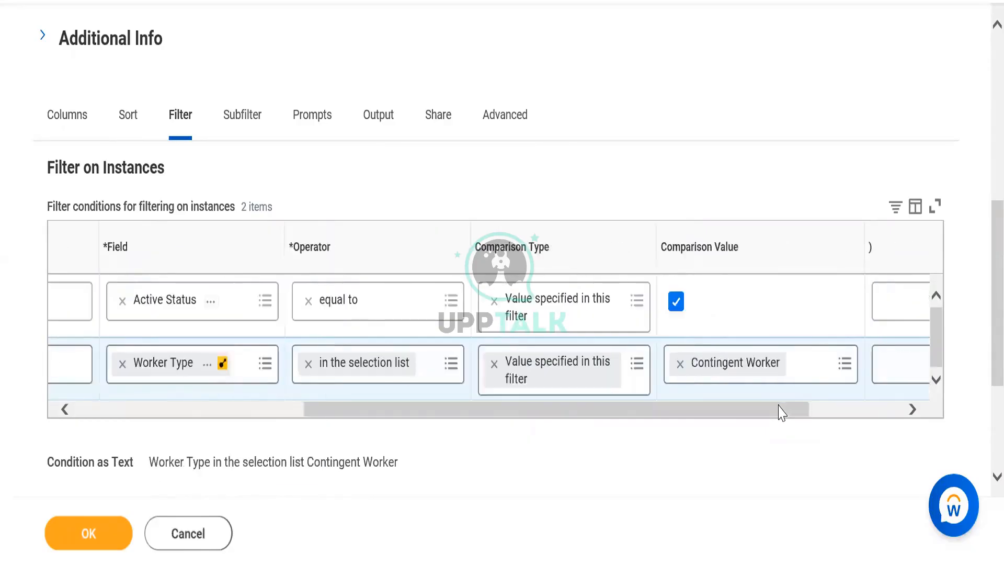
{"action": "left_click", "coordinate": [174, 417]}
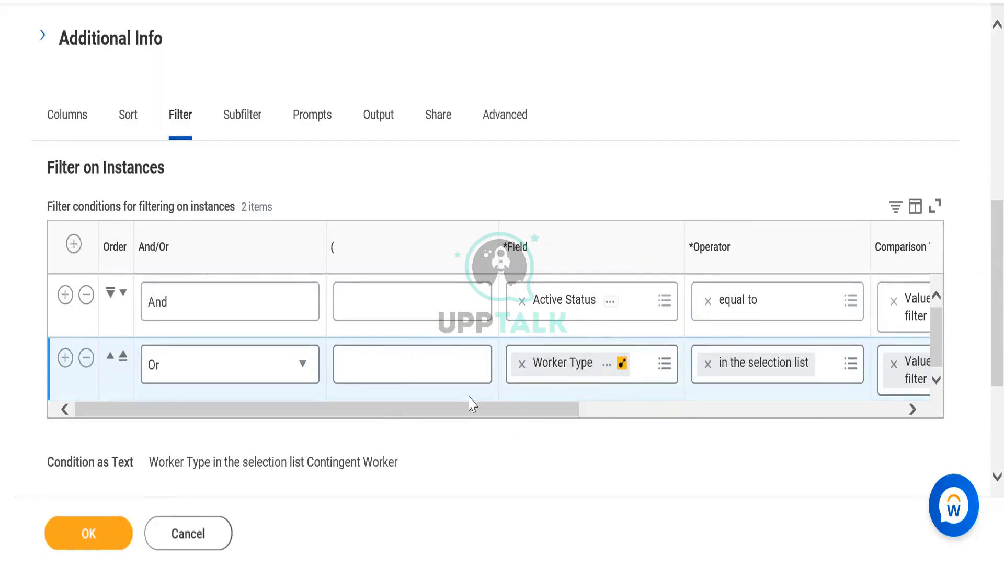
Step: Switch the Worker Type condition back to And and review the operators and comparison values of both conditions
{"action": "left_click", "coordinate": [224, 372]}
{"action": "left_click", "coordinate": [224, 371]}
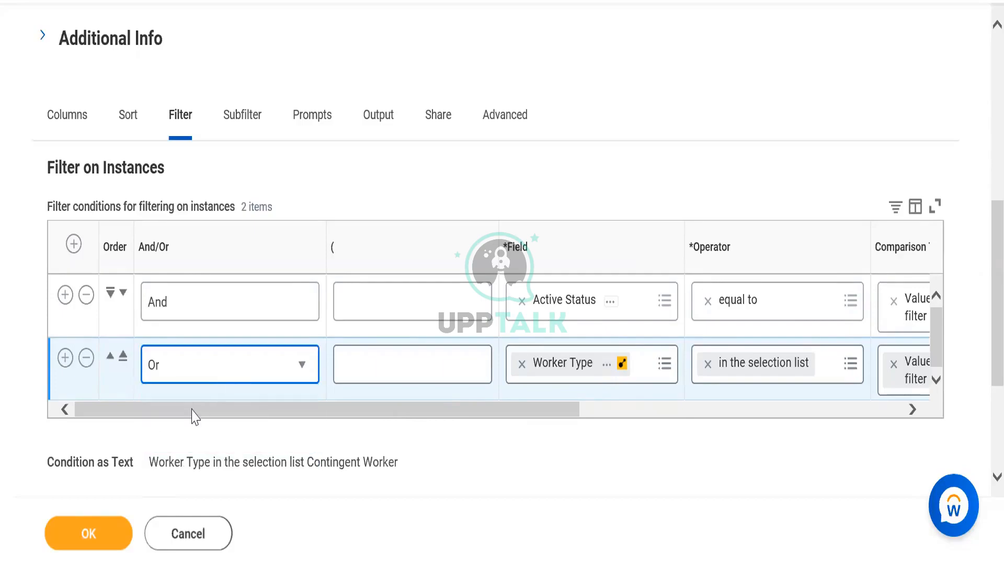
{"action": "left_click", "coordinate": [222, 372]}
{"action": "left_click", "coordinate": [178, 439]}
{"action": "left_click_drag", "start_coordinate": [353, 416], "coordinate": [462, 430]}
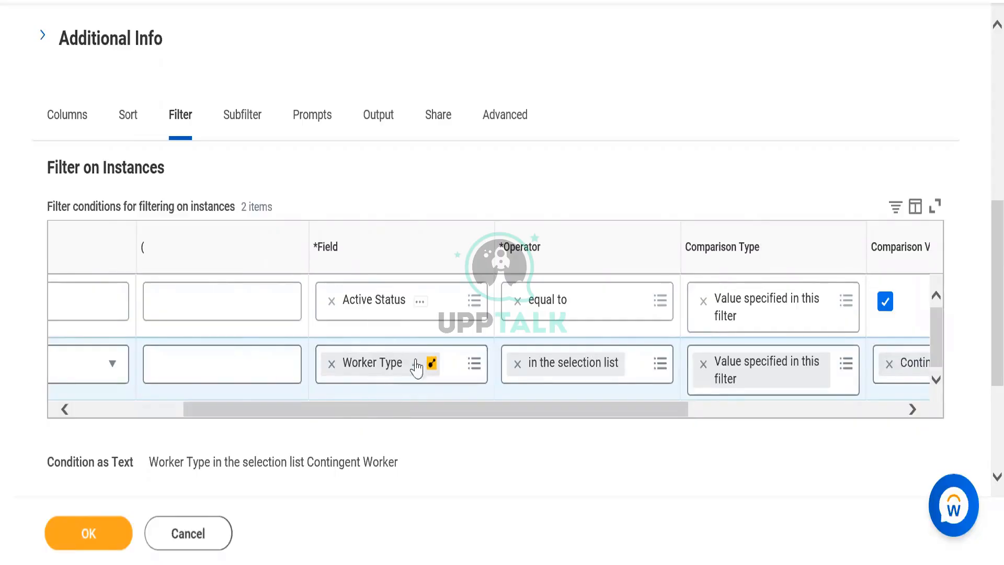
{"action": "left_click", "coordinate": [124, 410]}
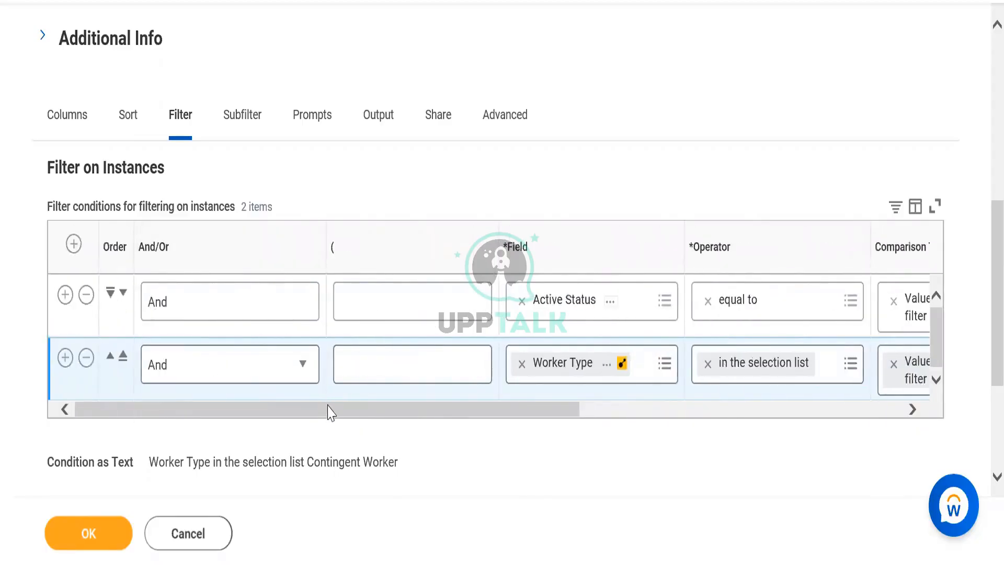
{"action": "left_click_drag", "start_coordinate": [329, 414], "coordinate": [419, 404]}
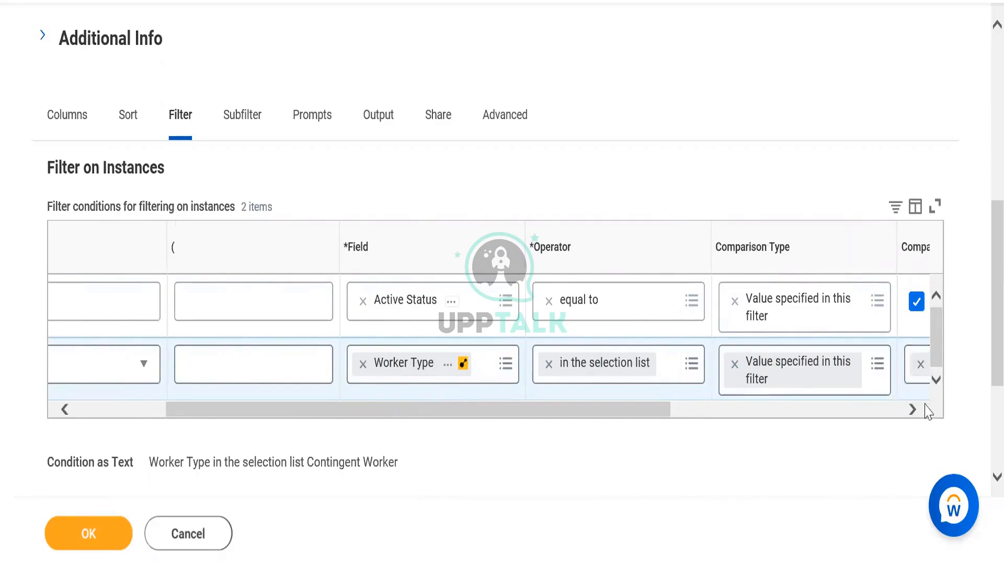
{"action": "left_click", "coordinate": [894, 409]}
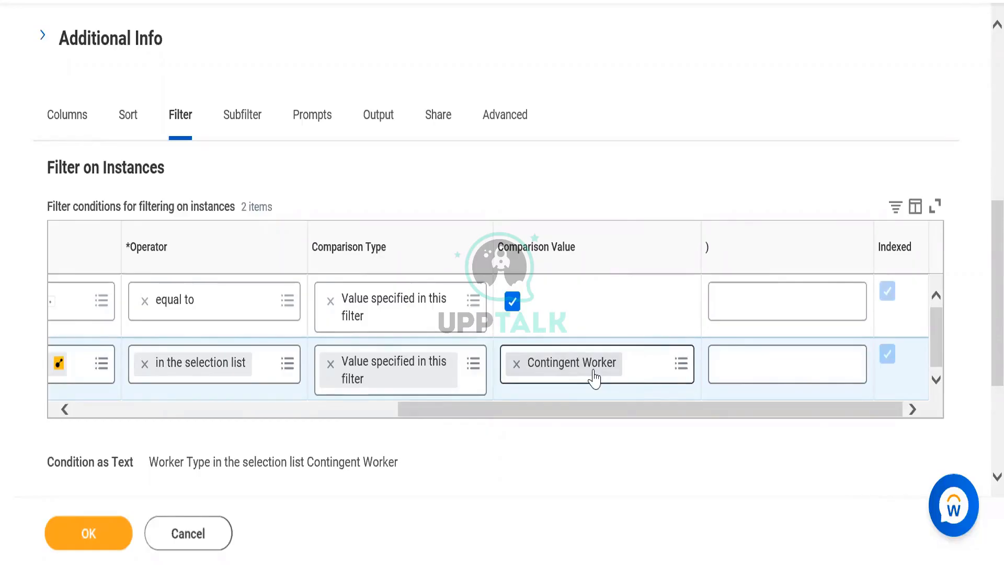
Step: Change the Worker Type condition's And/Or value to Or and compare both conditions' operators and comparison values
{"action": "left_click", "coordinate": [290, 415]}
{"action": "left_click", "coordinate": [225, 375]}
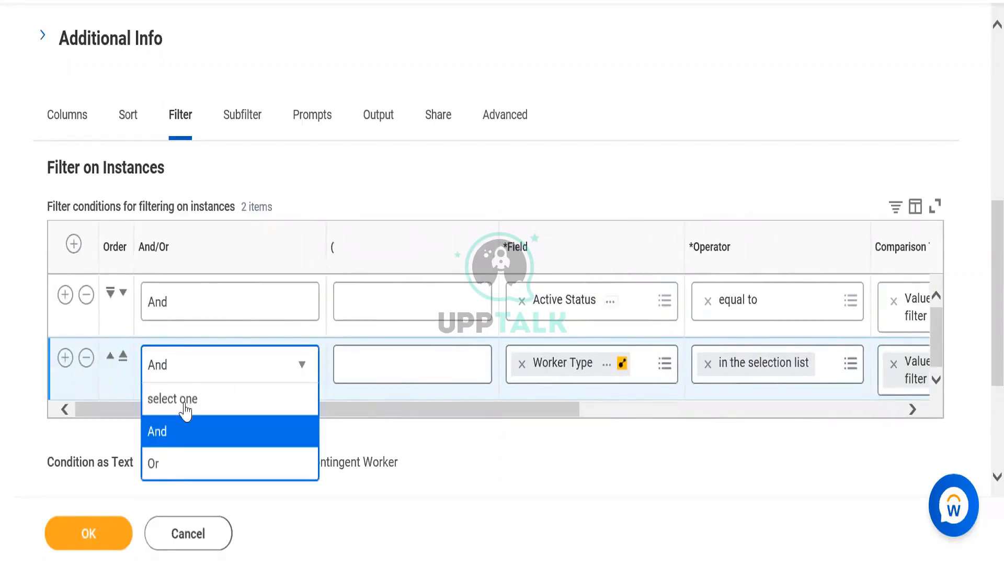
{"action": "left_click", "coordinate": [161, 473]}
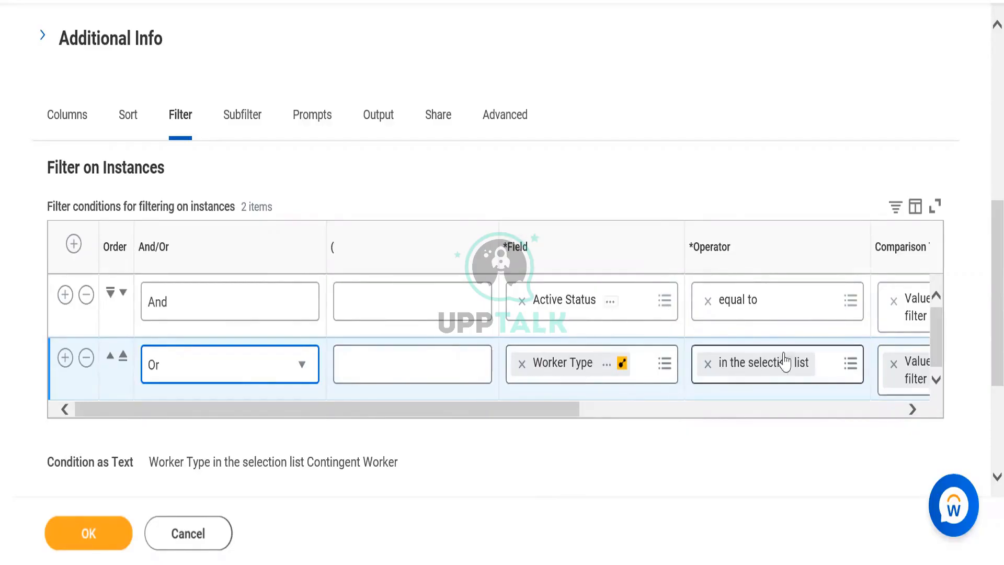
{"action": "left_click", "coordinate": [762, 410]}
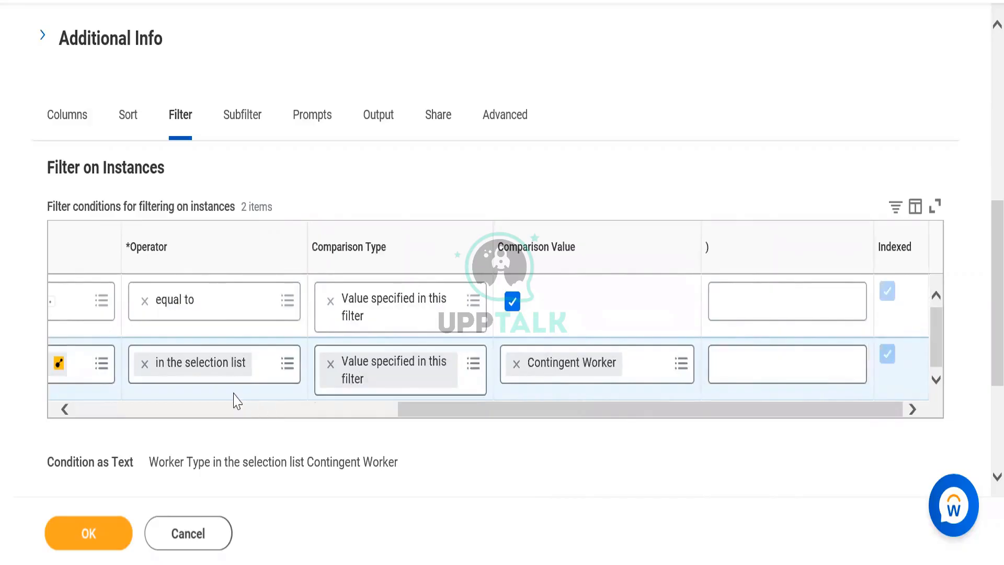
{"action": "left_click", "coordinate": [227, 413]}
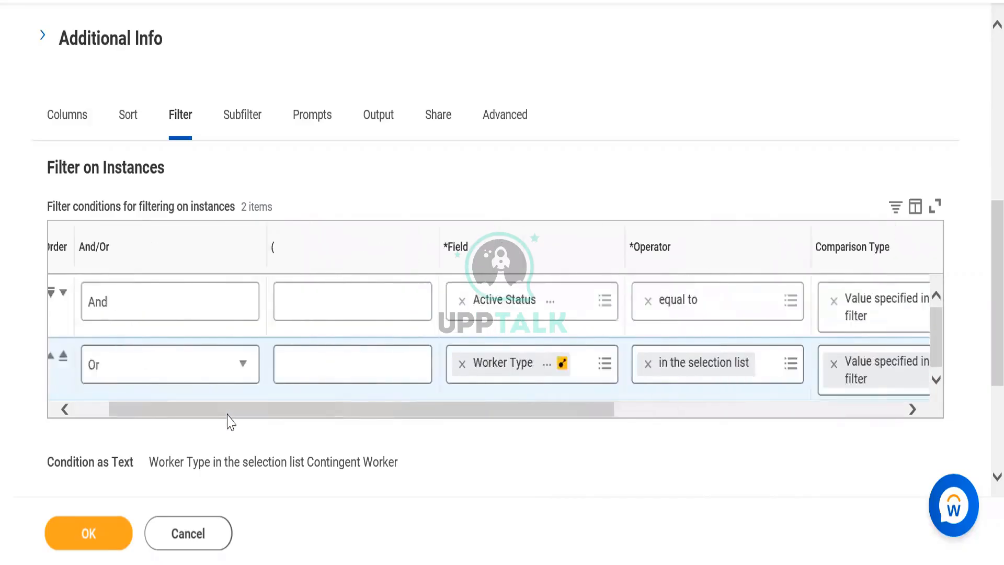
{"action": "left_click", "coordinate": [791, 411]}
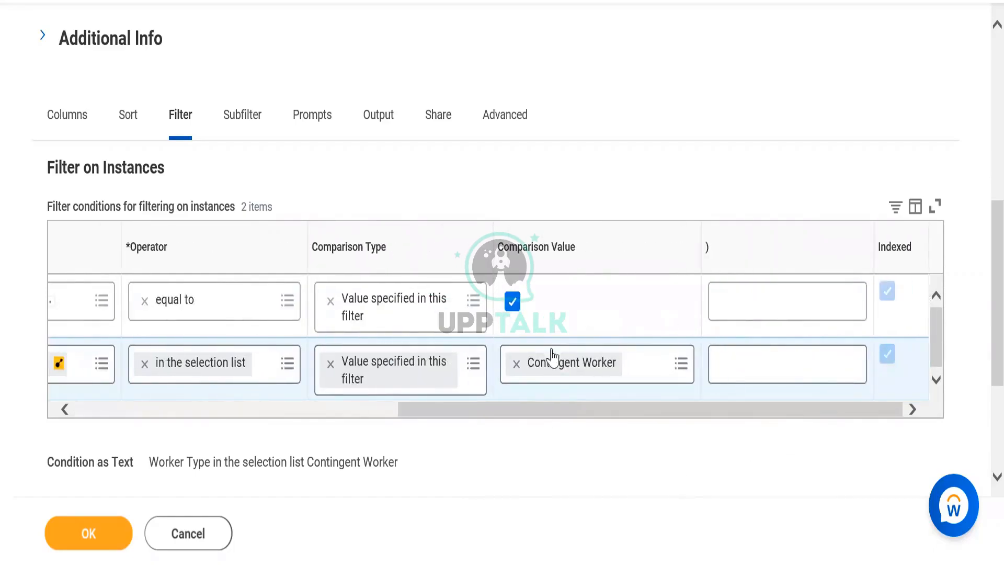
Step: Set the Worker Type condition's And/Or value to And and review both conditions' fields, operators and comparison values
{"action": "left_click", "coordinate": [276, 411]}
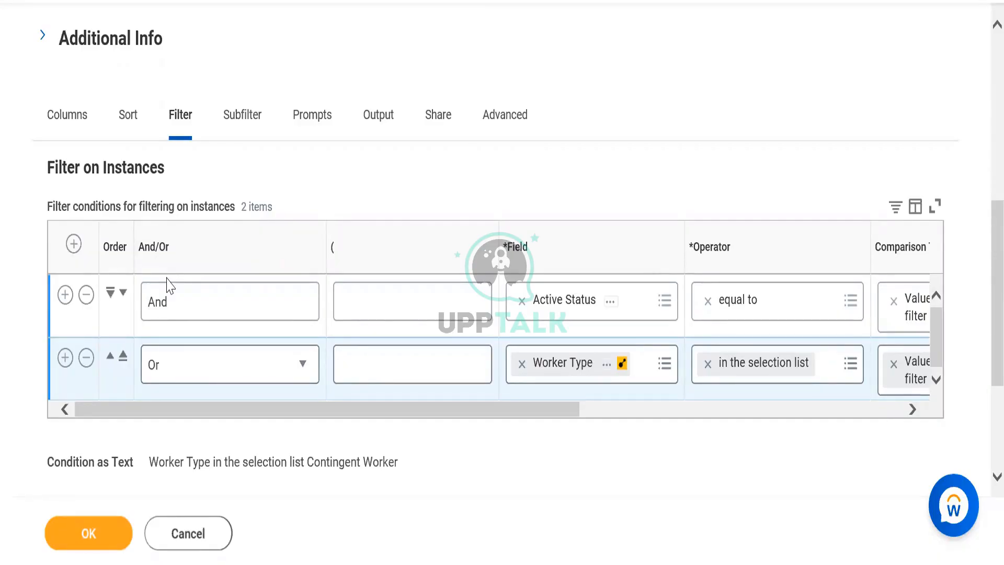
{"action": "left_click", "coordinate": [163, 372]}
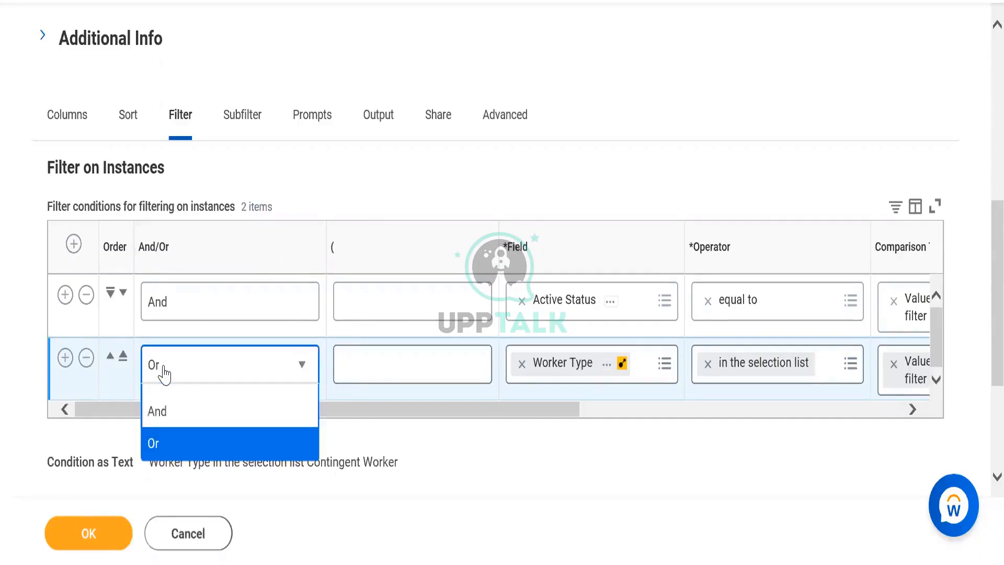
{"action": "left_click", "coordinate": [162, 430]}
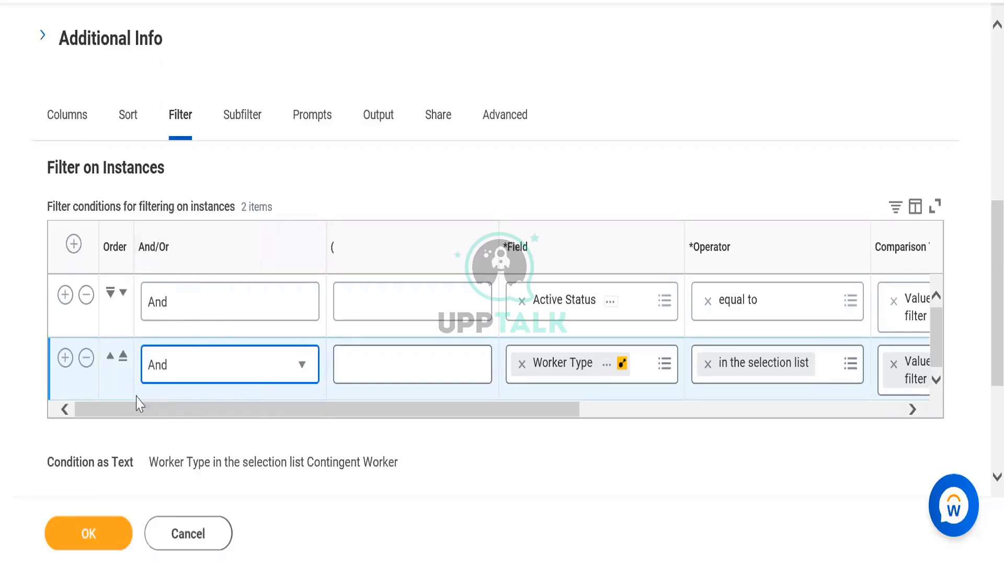
{"action": "left_click", "coordinate": [618, 414]}
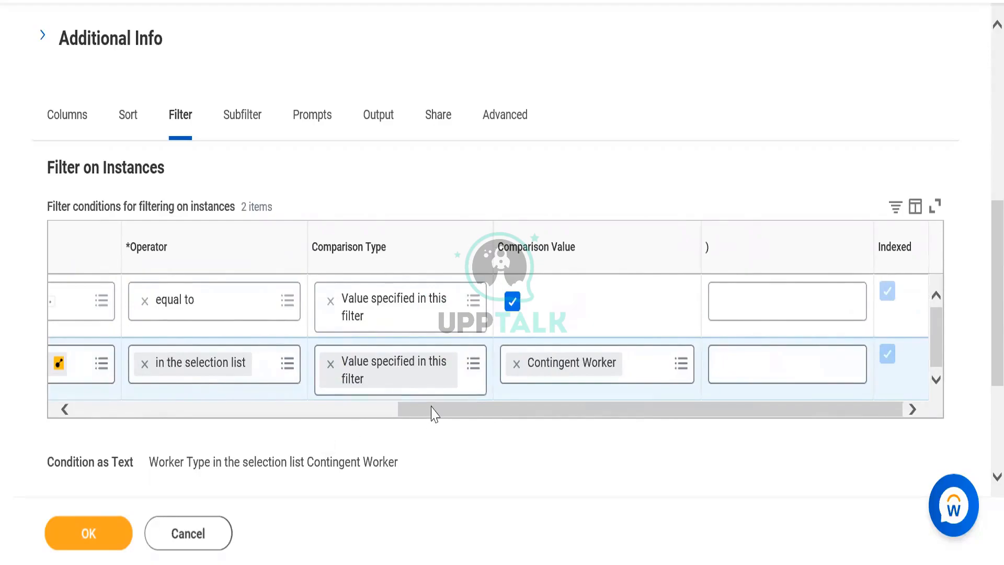
{"action": "left_click_drag", "start_coordinate": [432, 413], "coordinate": [316, 438]}
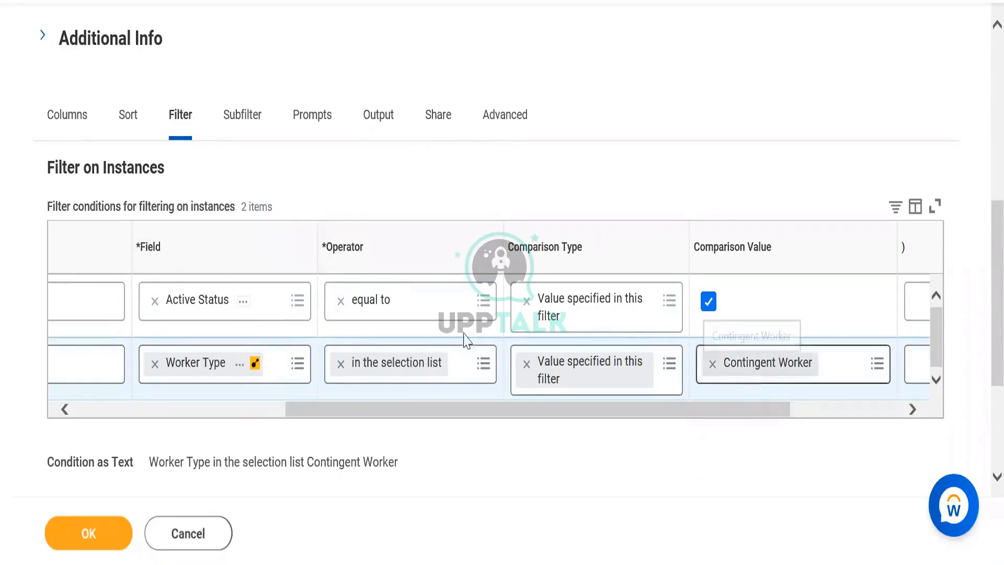
{"action": "left_click", "coordinate": [209, 411]}
{"action": "left_click_drag", "start_coordinate": [209, 418], "coordinate": [146, 376]}
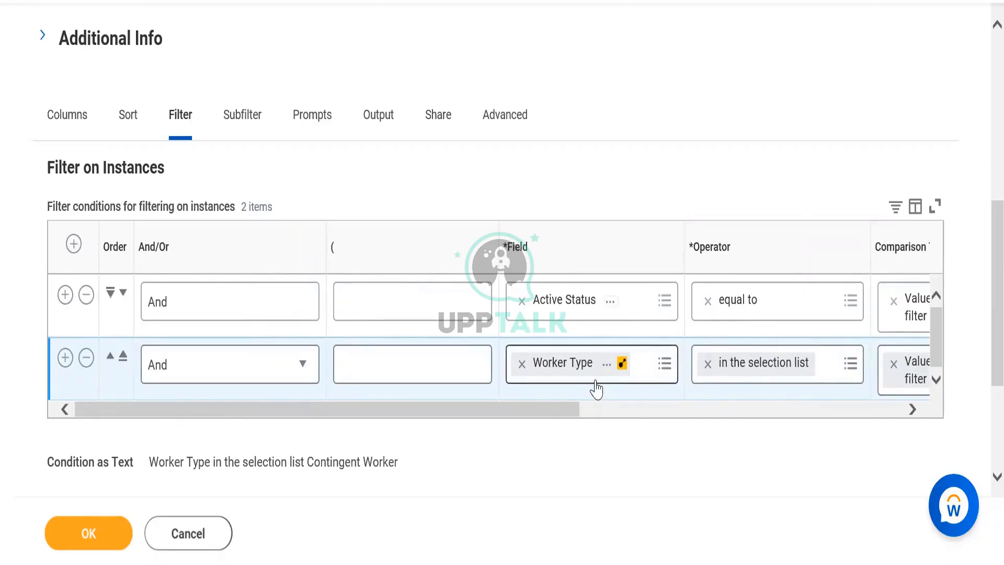
Step: Switch the Worker Type condition's And/Or value to Or and check both conditions' comparison values
{"action": "left_click", "coordinate": [278, 369]}
{"action": "left_click", "coordinate": [173, 471]}
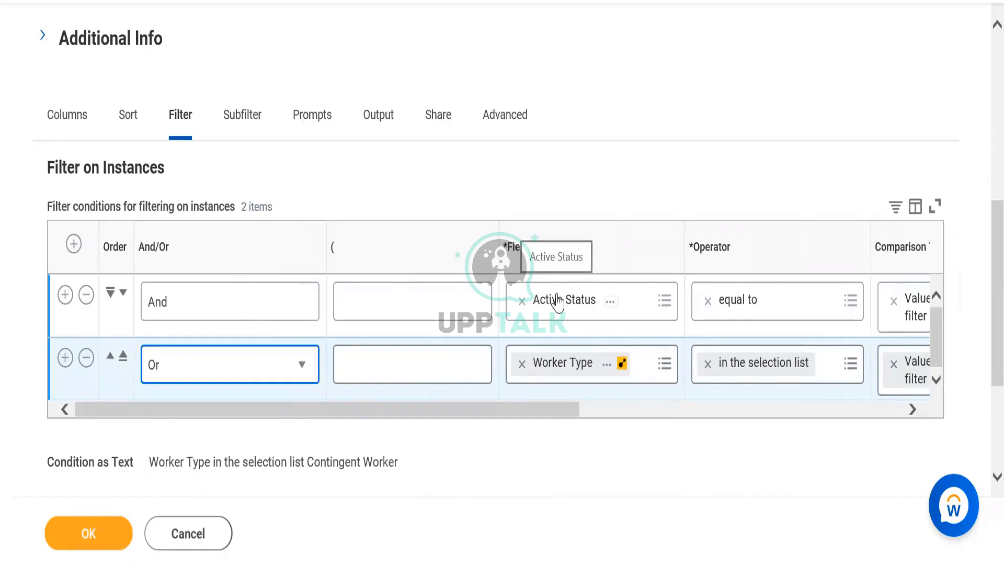
{"action": "left_click", "coordinate": [662, 410]}
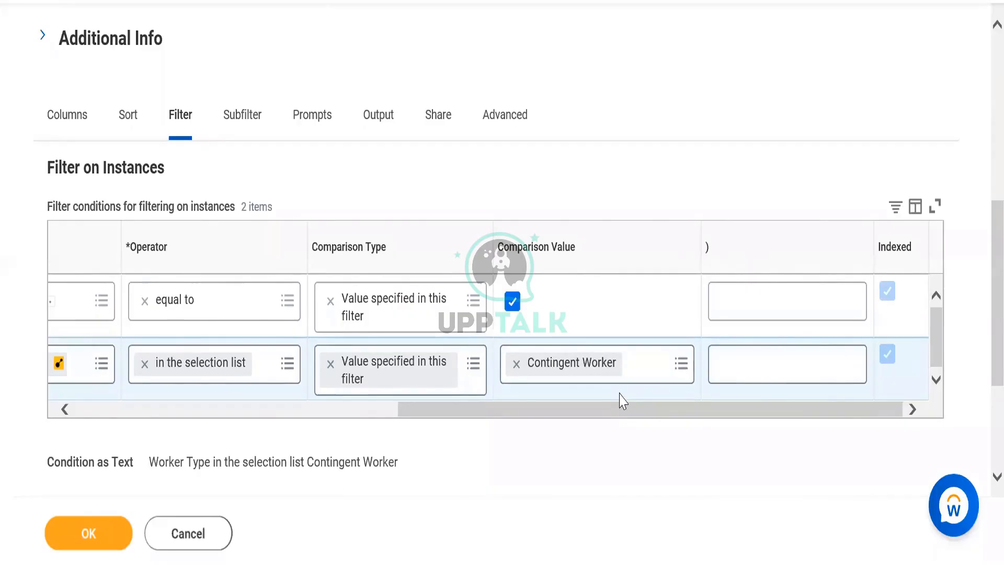
{"action": "left_click", "coordinate": [267, 410]}
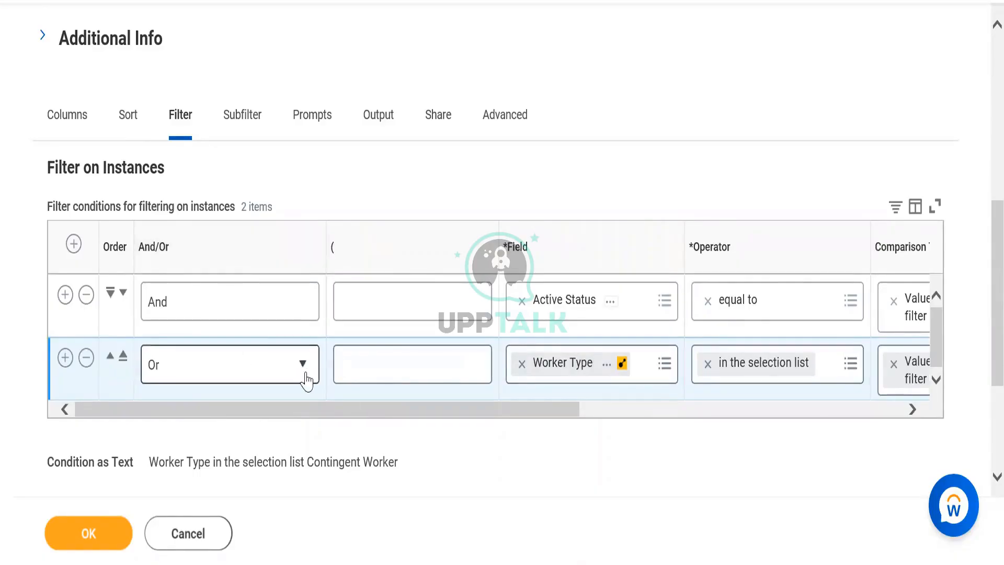
Step: Return the Worker Type condition's And/Or value to And so that both filter conditions must be met
{"action": "left_click", "coordinate": [166, 375]}
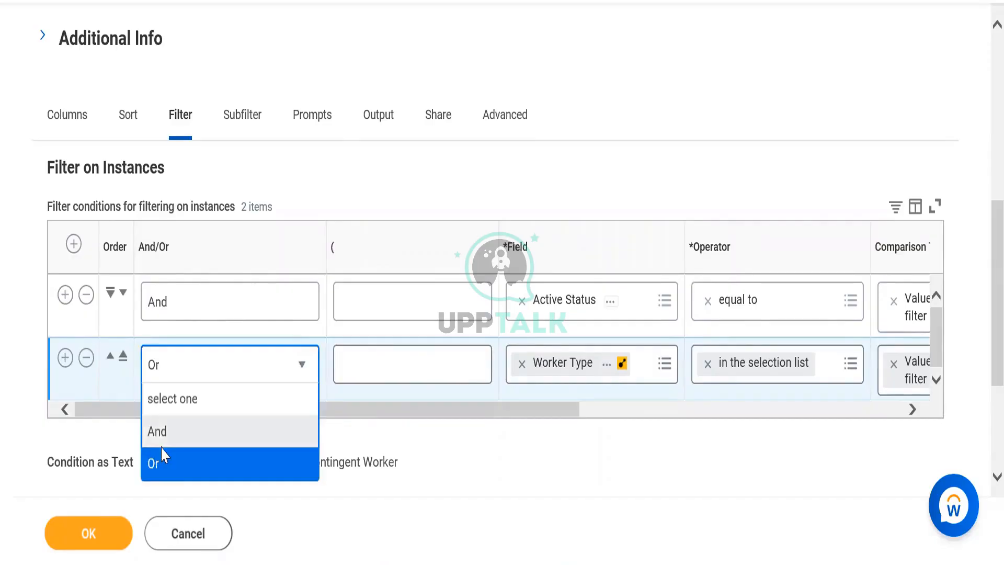
{"action": "left_click", "coordinate": [161, 445]}
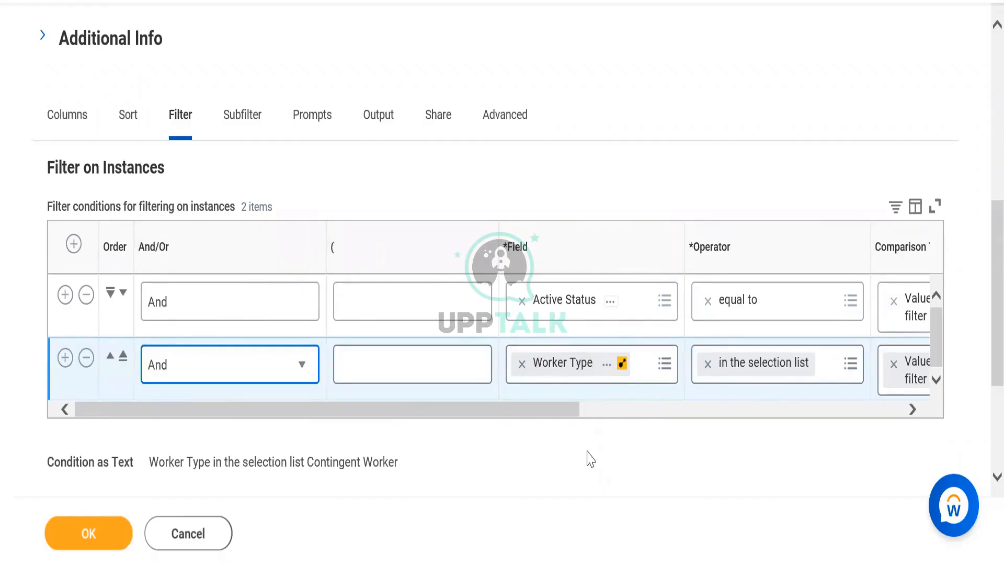
{"action": "left_click", "coordinate": [655, 413]}
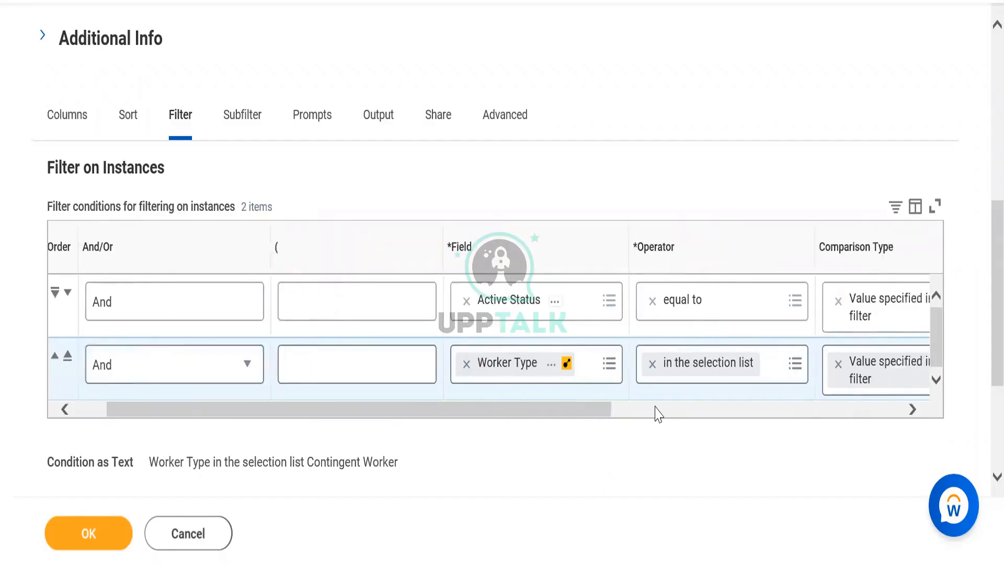
{"action": "left_click", "coordinate": [129, 411]}
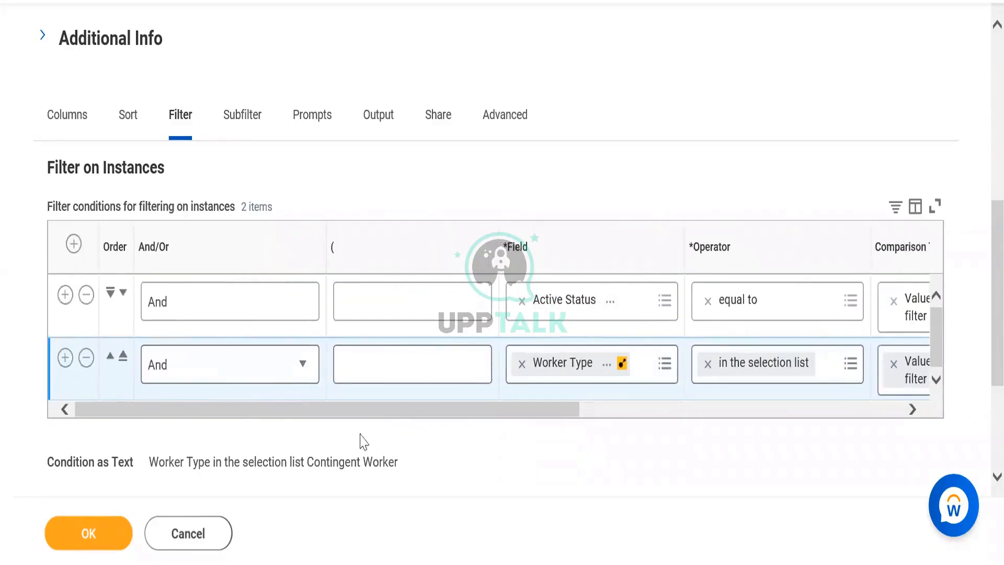
{"action": "left_click_drag", "start_coordinate": [485, 412], "coordinate": [372, 387]}
Step: Save the report with the And condition and run it with all prompts left empty
{"action": "left_click", "coordinate": [95, 542]}
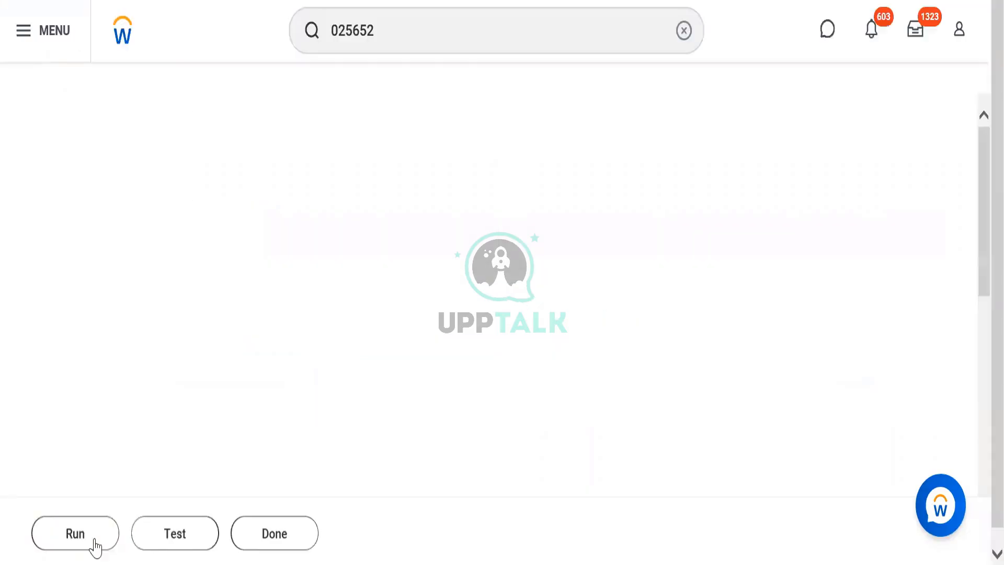
{"action": "left_click", "coordinate": [94, 543]}
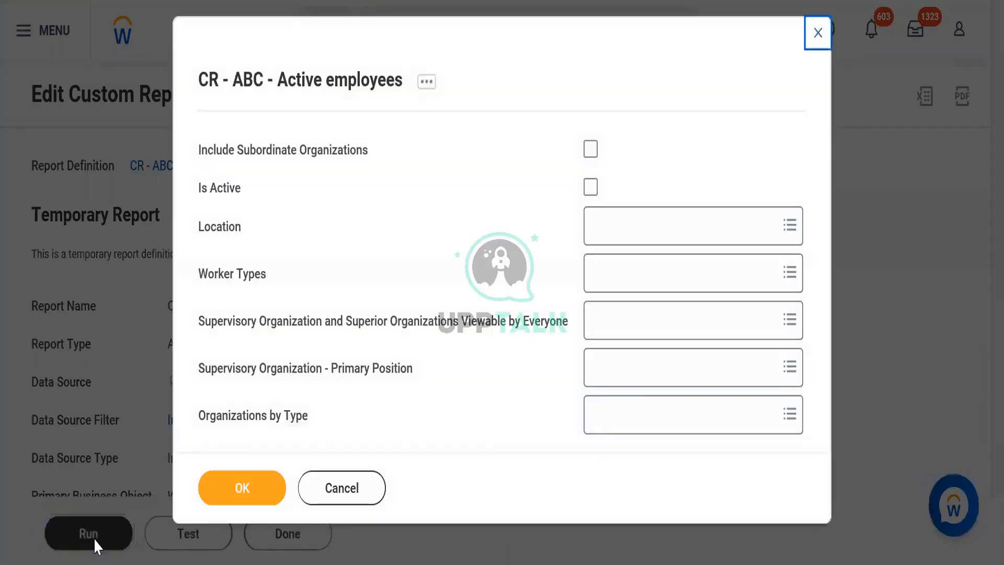
{"action": "left_click", "coordinate": [256, 484]}
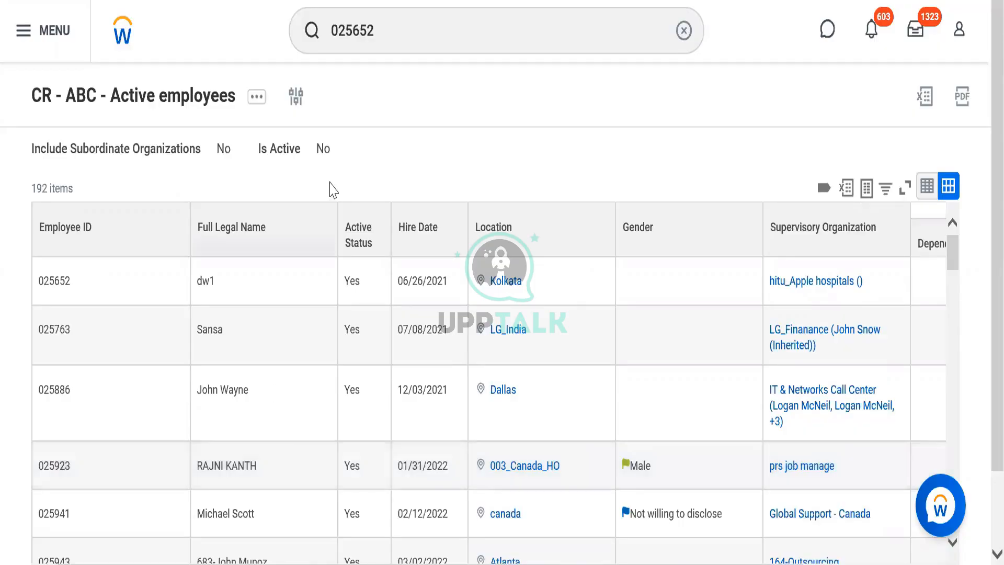
Step: Reopen the custom report for editing and set the Worker Type filter condition's And/Or value to Or
{"action": "left_click", "coordinate": [261, 103]}
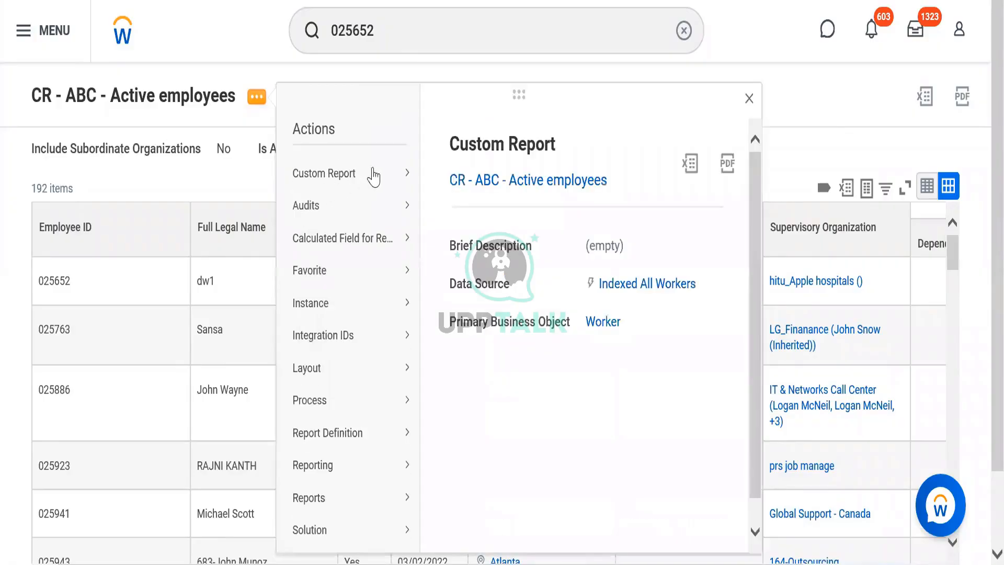
{"action": "mouse_move", "coordinate": [373, 183]}
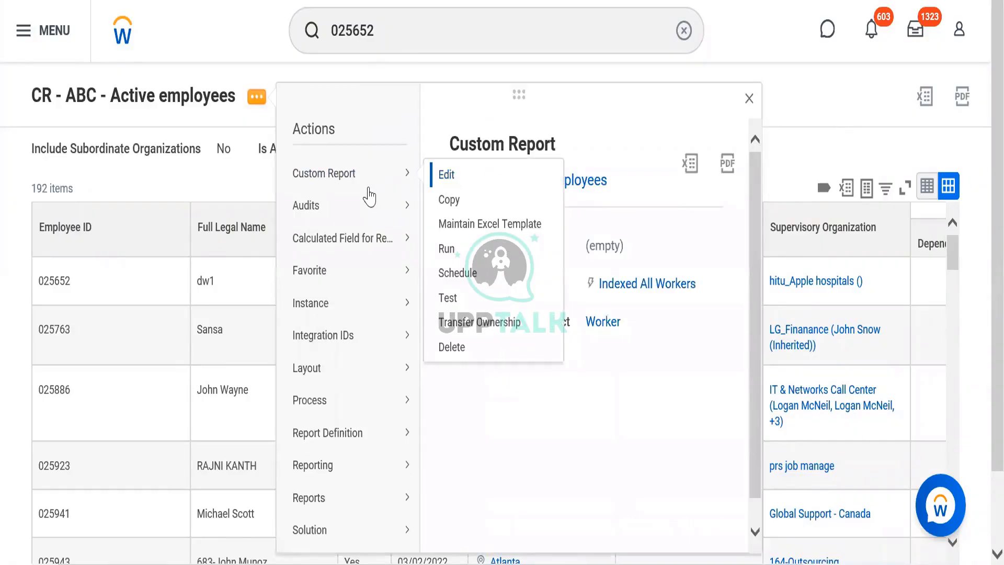
{"action": "left_click", "coordinate": [449, 176]}
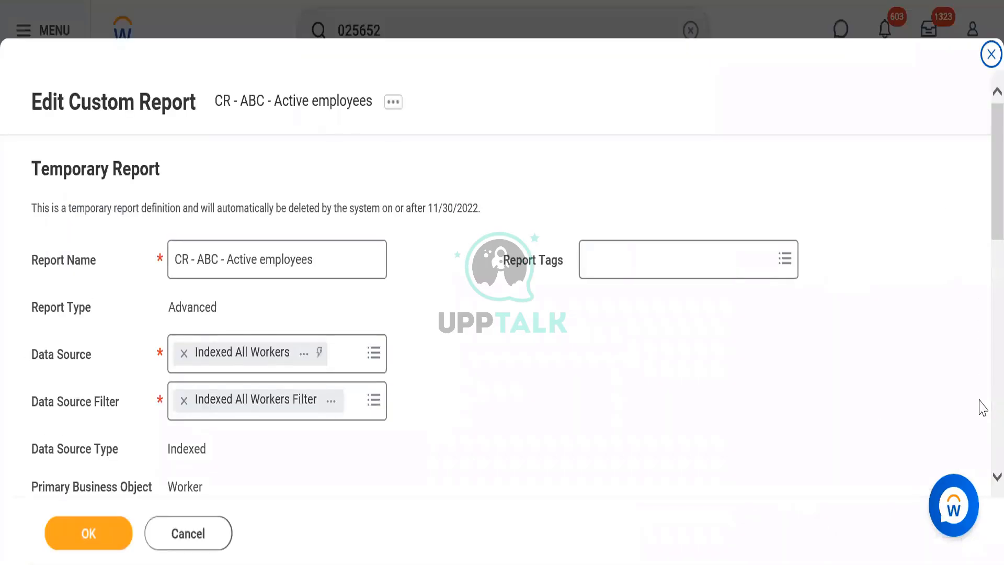
{"action": "scroll", "coordinate": [980, 406], "scroll_direction": "down", "scroll_amount": 8}
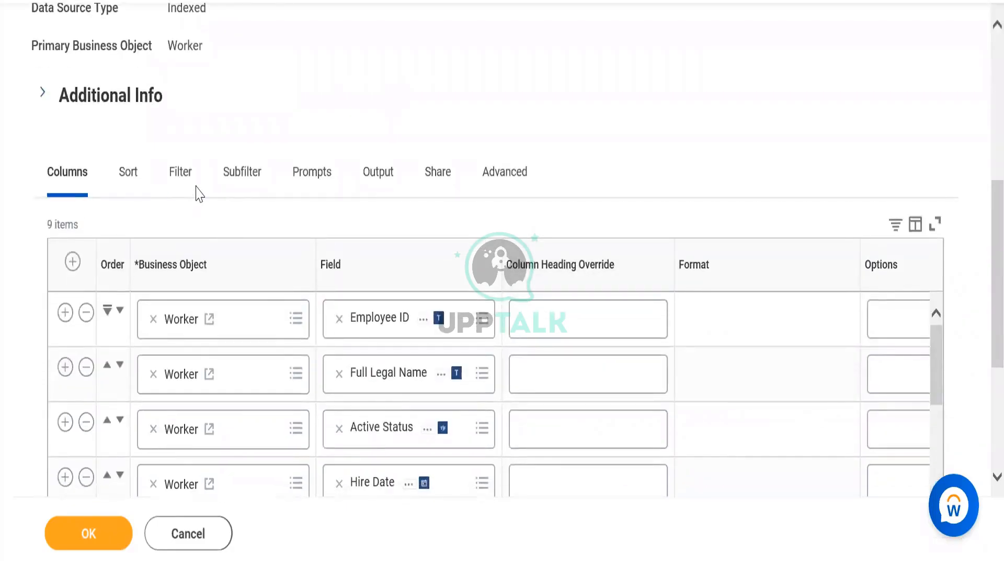
{"action": "left_click", "coordinate": [181, 189]}
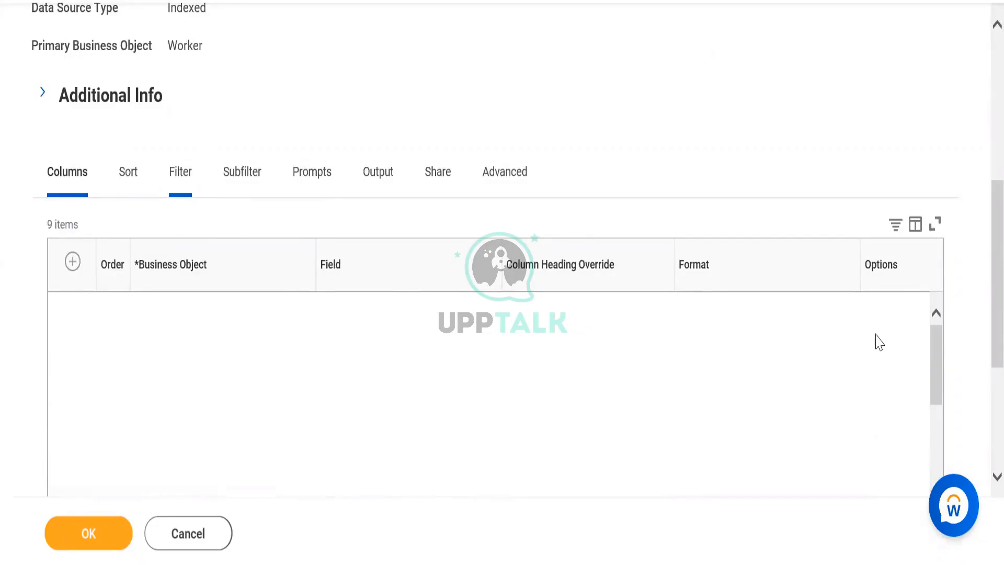
{"action": "scroll", "coordinate": [982, 230], "scroll_direction": "up", "scroll_amount": 4}
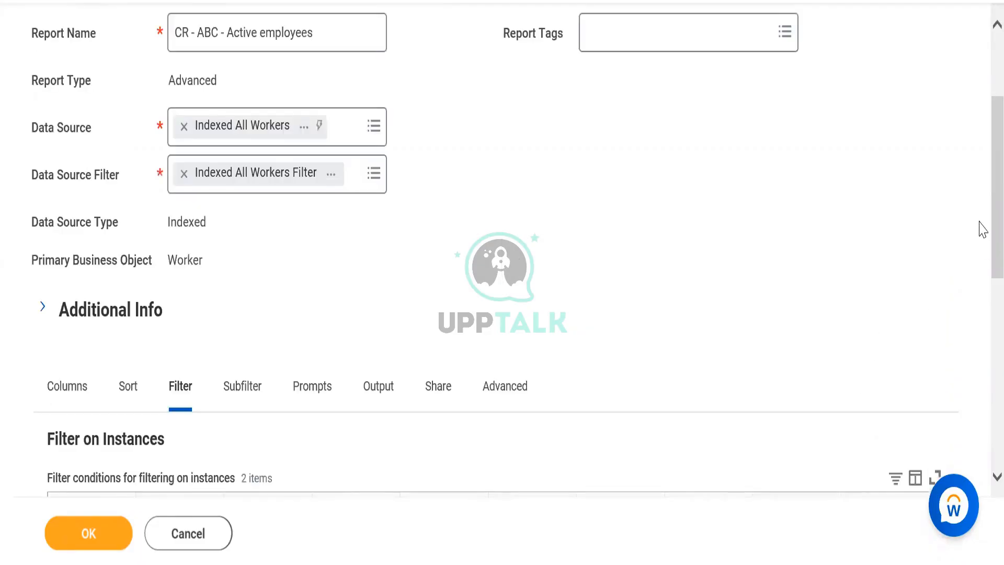
{"action": "scroll", "coordinate": [980, 262], "scroll_direction": "down", "scroll_amount": 6}
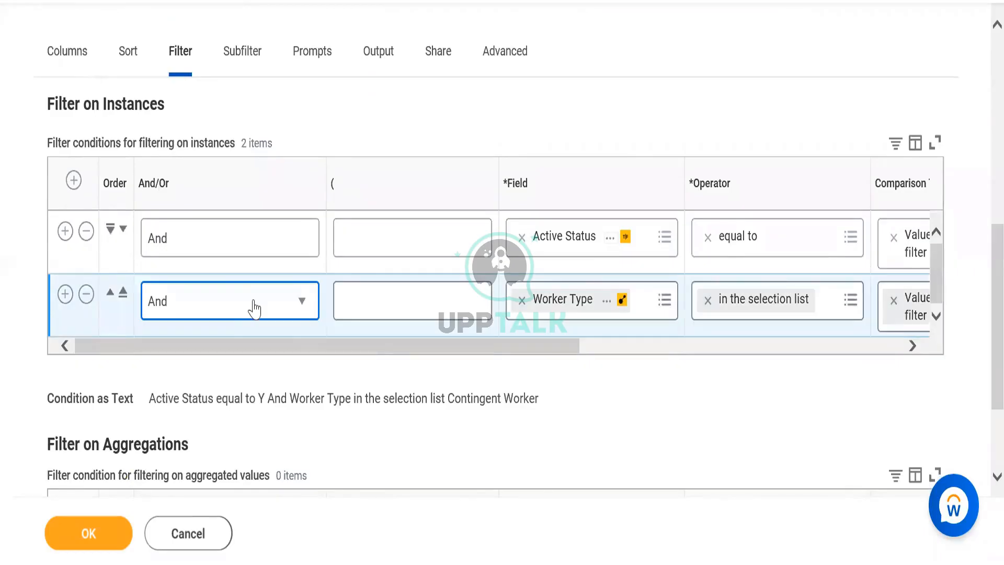
{"action": "left_click", "coordinate": [220, 316]}
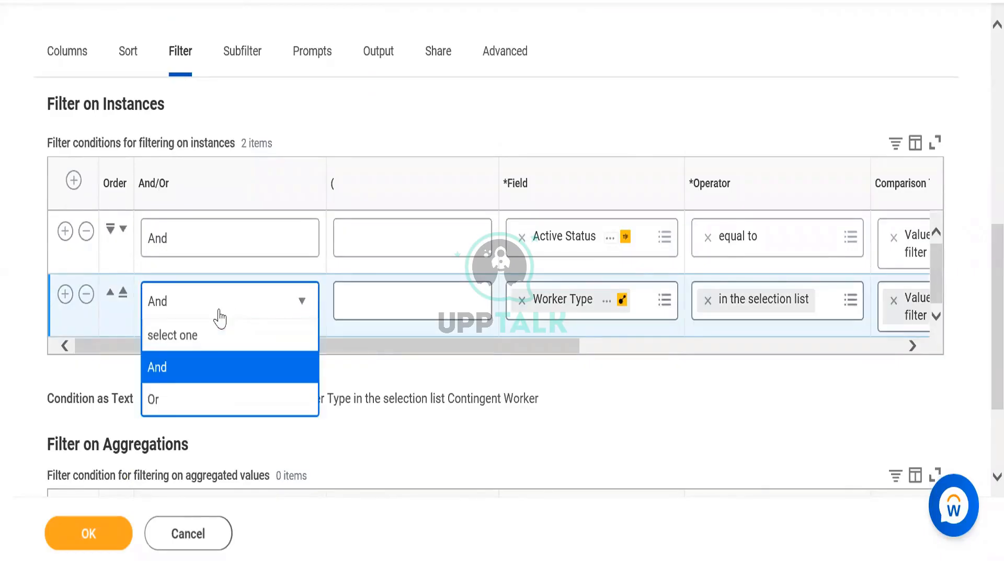
{"action": "left_click", "coordinate": [168, 403]}
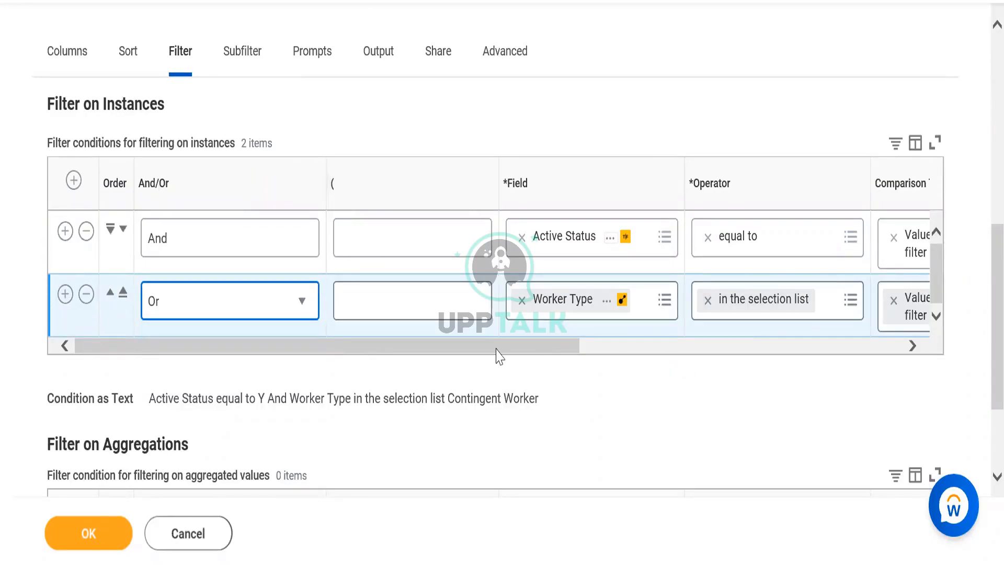
{"action": "left_click", "coordinate": [686, 347]}
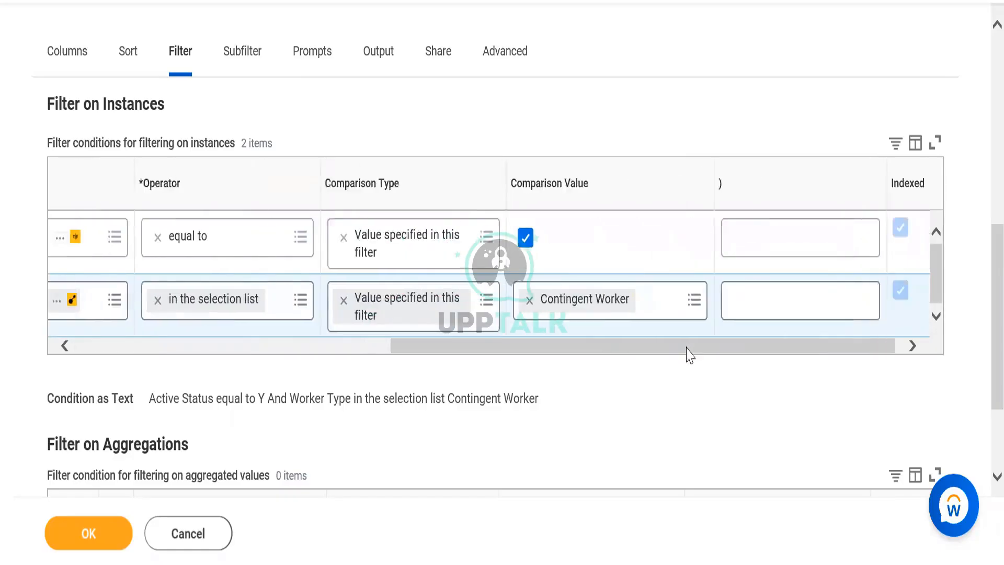
Step: Save the report with the Or condition and run it without entering any prompt values
{"action": "left_click", "coordinate": [93, 543]}
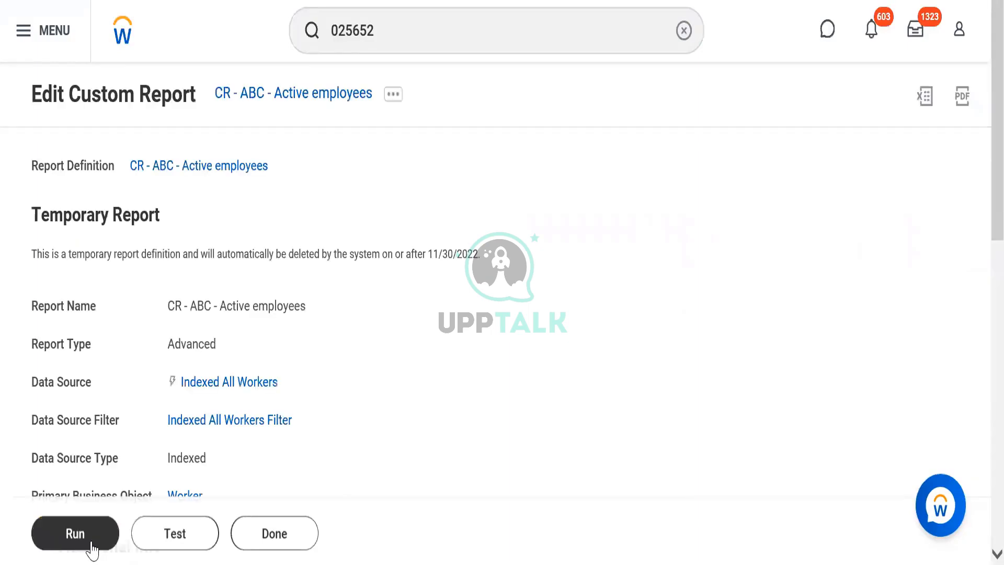
{"action": "left_click", "coordinate": [92, 548]}
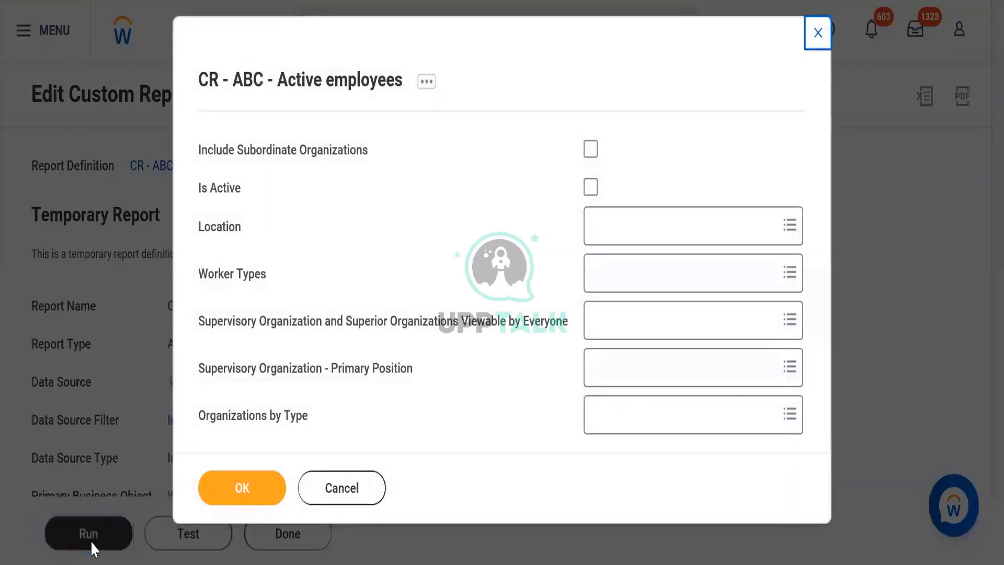
{"action": "left_click", "coordinate": [248, 501]}
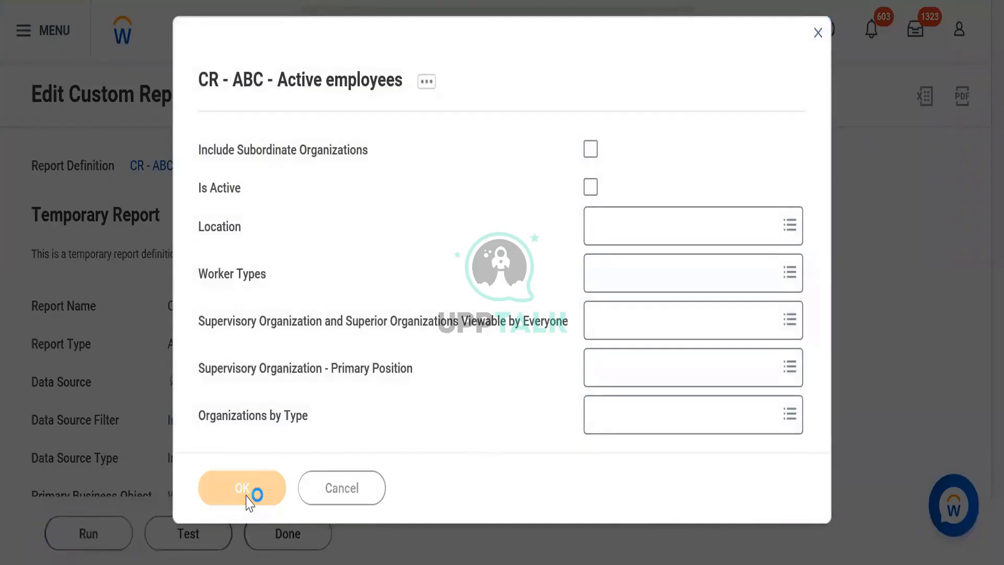
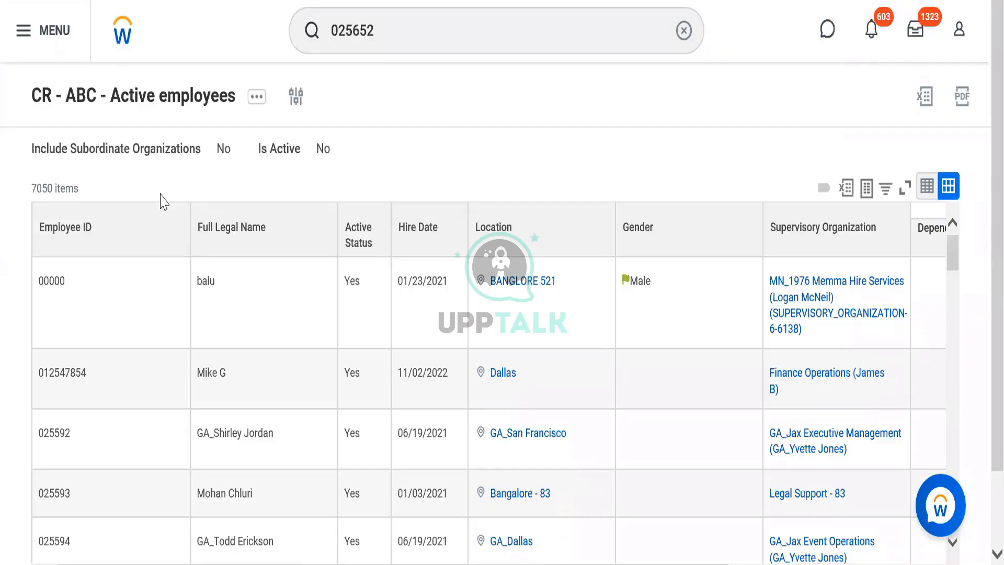
Step: Reopen the custom report for editing and bring up its filter conditions on instances
{"action": "left_click", "coordinate": [257, 99]}
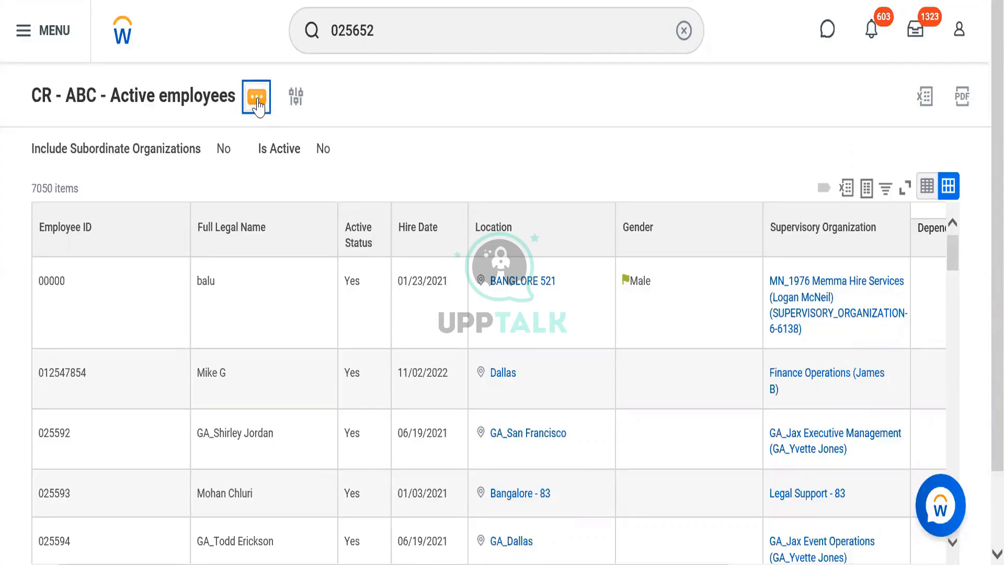
{"action": "left_click", "coordinate": [257, 101]}
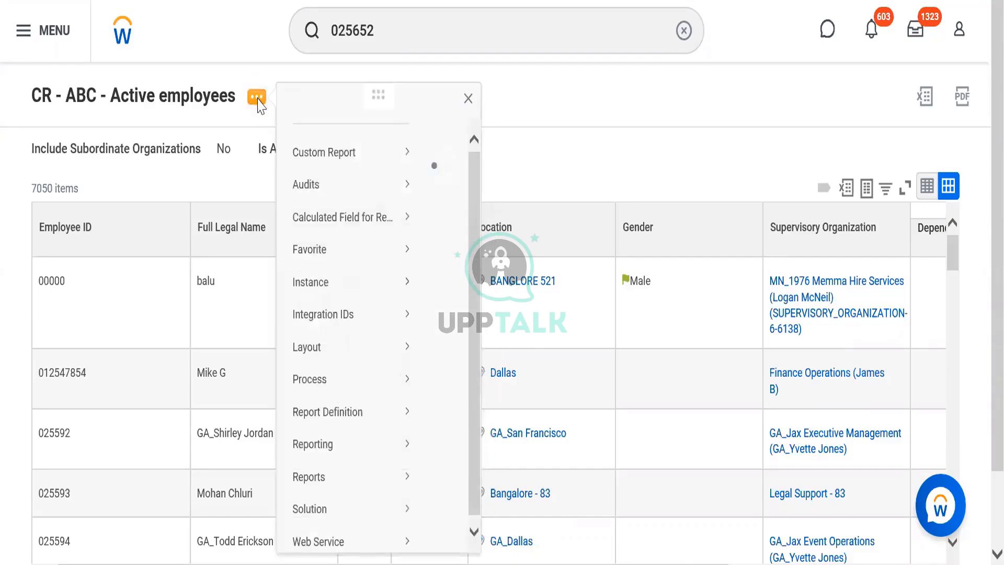
{"action": "mouse_move", "coordinate": [330, 171]}
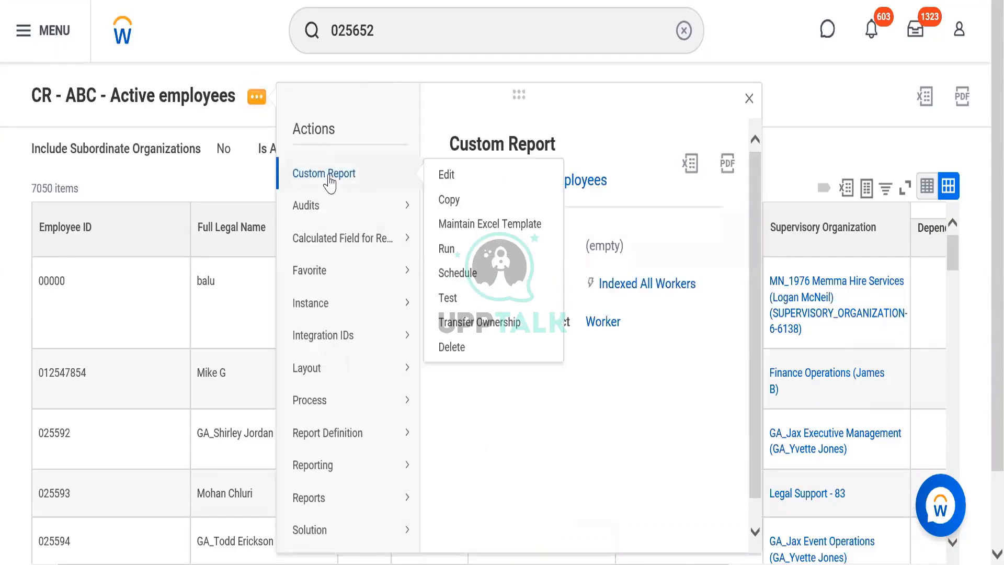
{"action": "left_click", "coordinate": [448, 176]}
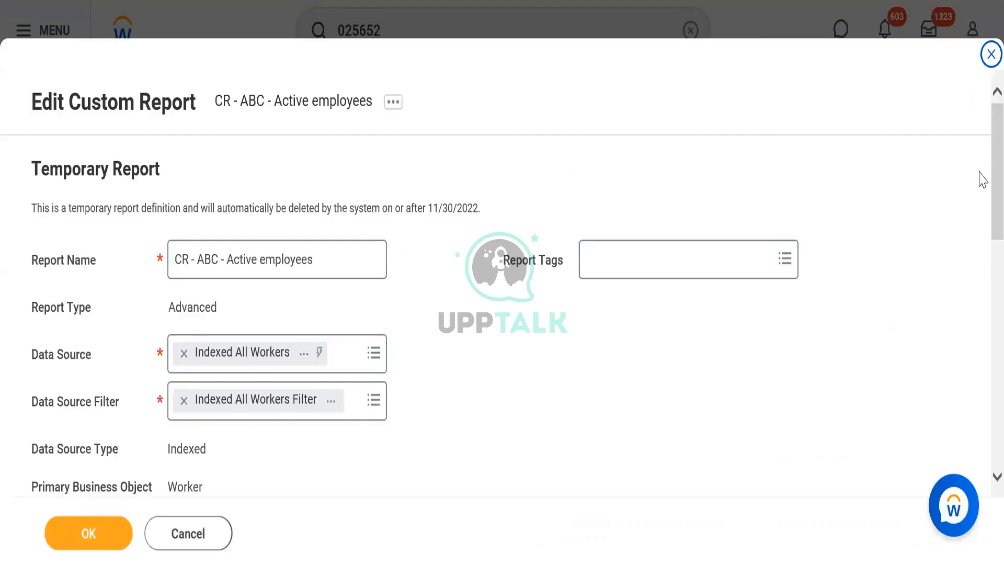
{"action": "scroll", "coordinate": [980, 188], "scroll_direction": "down", "scroll_amount": 8}
{"action": "scroll", "coordinate": [979, 230], "scroll_direction": "down", "scroll_amount": 3}
{"action": "scroll", "coordinate": [978, 236], "scroll_direction": "up", "scroll_amount": 3}
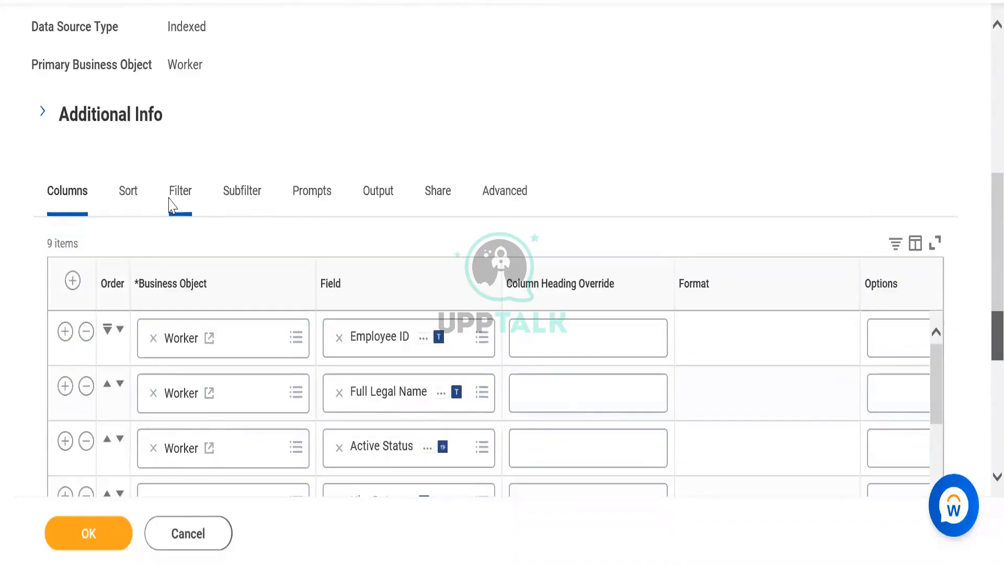
{"action": "left_click", "coordinate": [170, 207]}
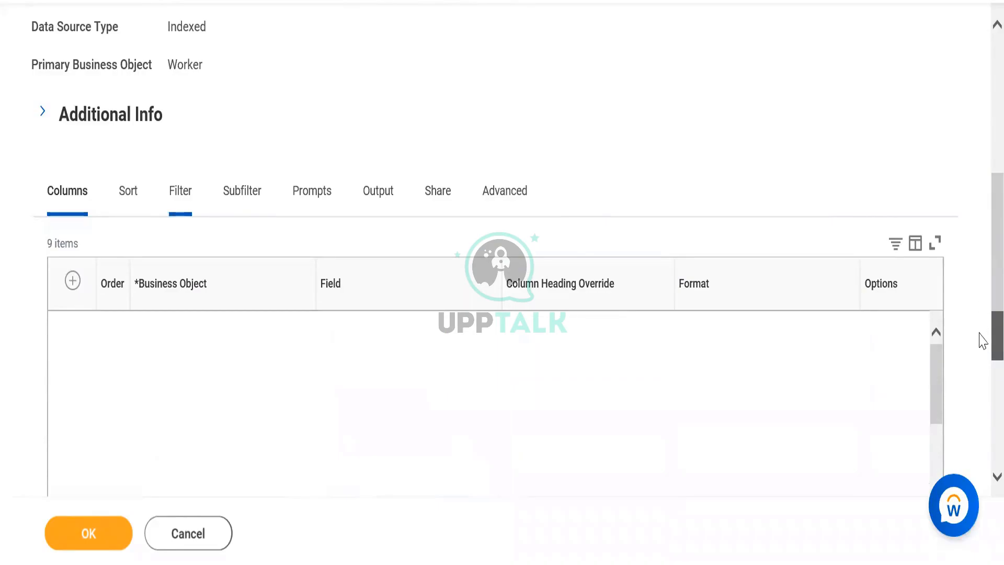
{"action": "left_click_drag", "start_coordinate": [979, 333], "coordinate": [980, 223]}
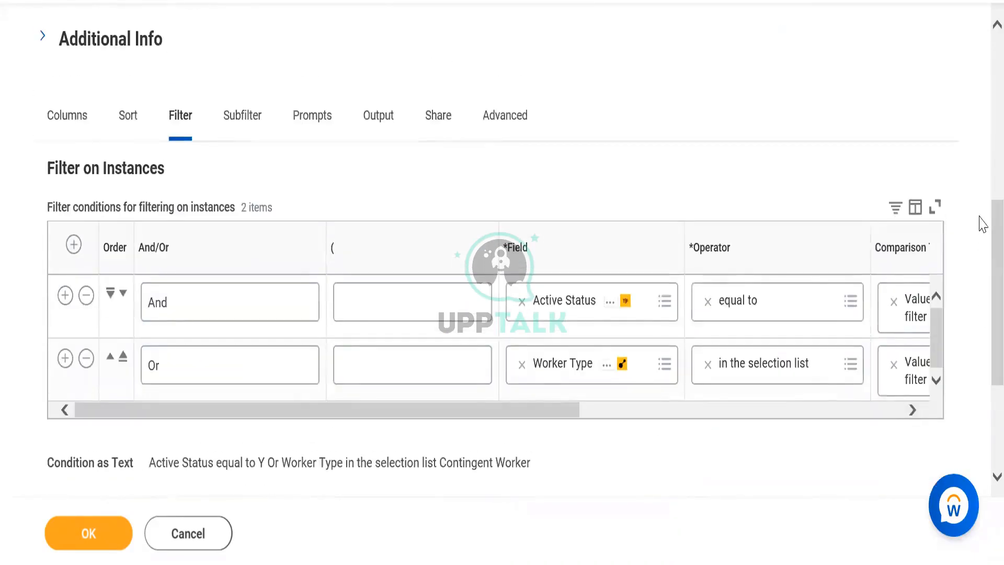
Step: Add a third filter condition below Worker Type and set its And/Or value to Or
{"action": "left_click", "coordinate": [65, 359]}
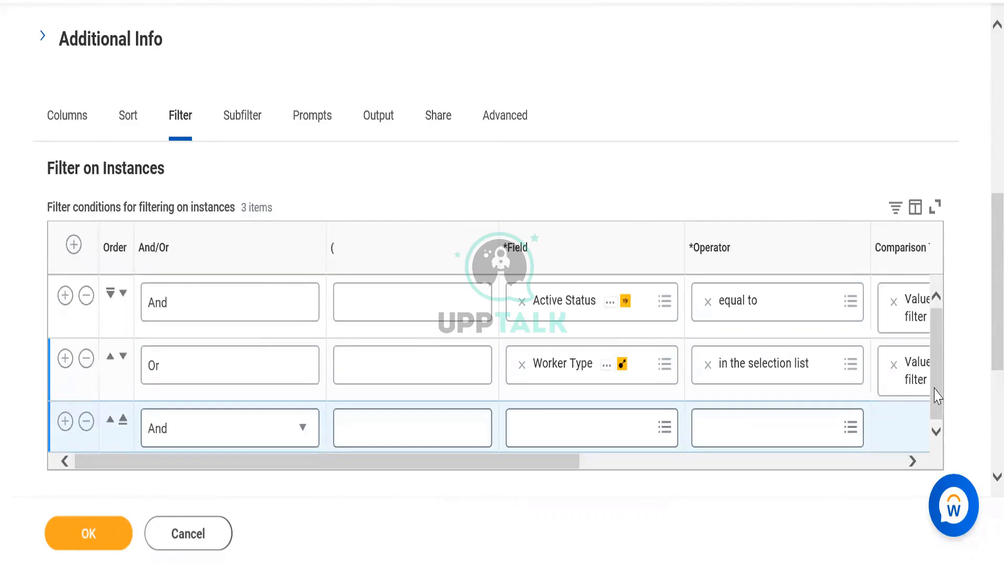
{"action": "left_click", "coordinate": [283, 438]}
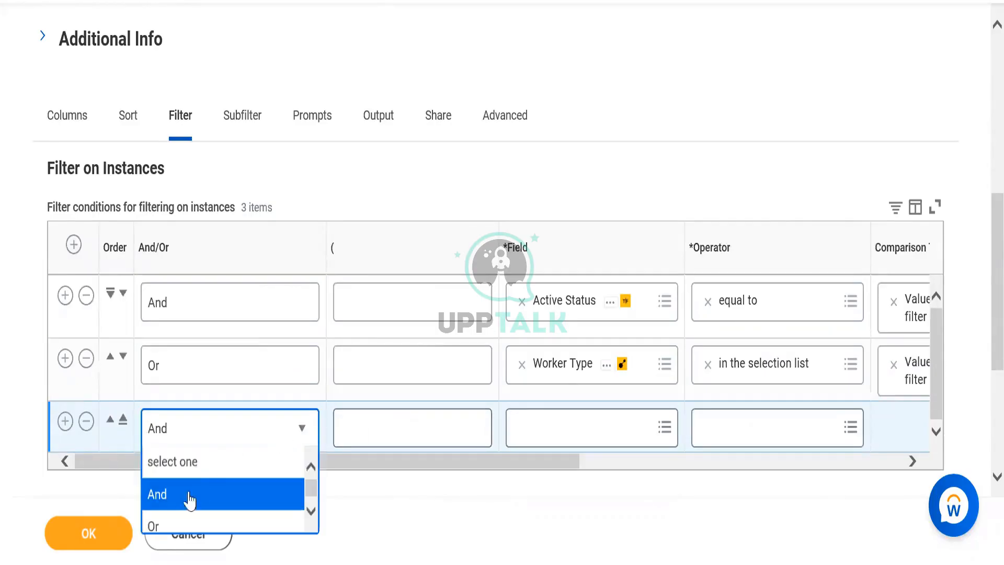
{"action": "left_click", "coordinate": [155, 526]}
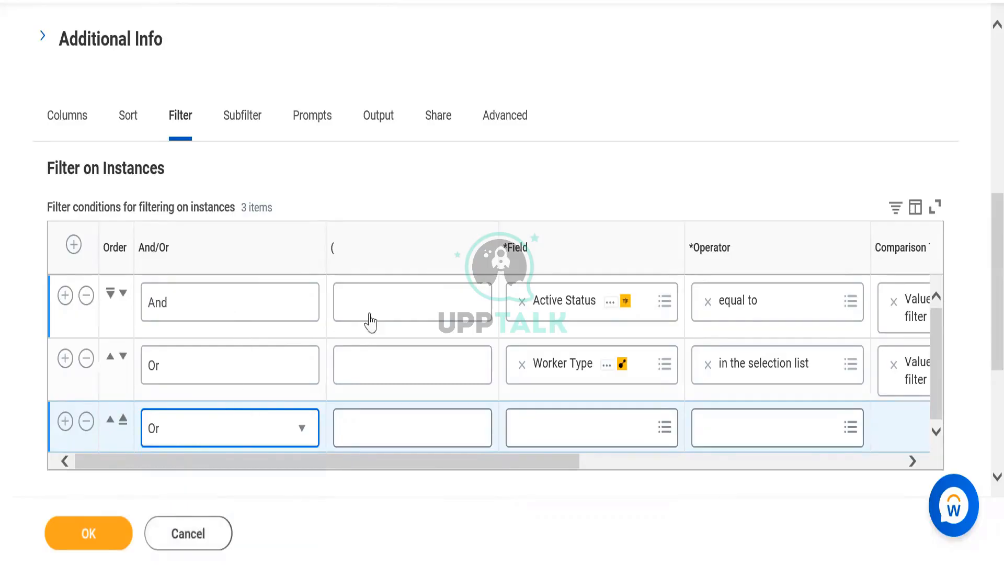
Step: Review the existing conditions' comparison values and switch the new condition's And/Or value to And
{"action": "left_click_drag", "start_coordinate": [278, 458], "coordinate": [202, 494]}
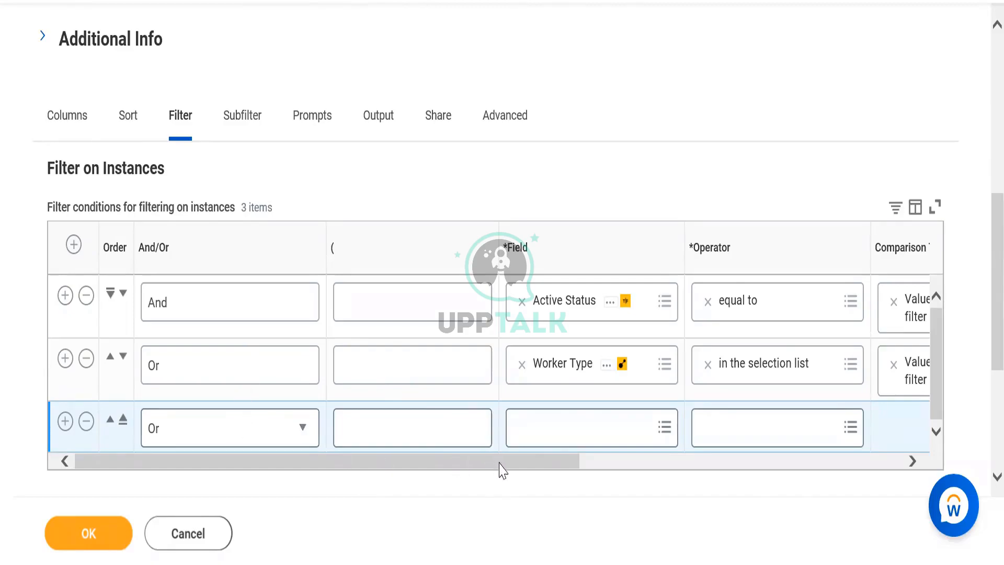
{"action": "left_click_drag", "start_coordinate": [499, 468], "coordinate": [747, 478]}
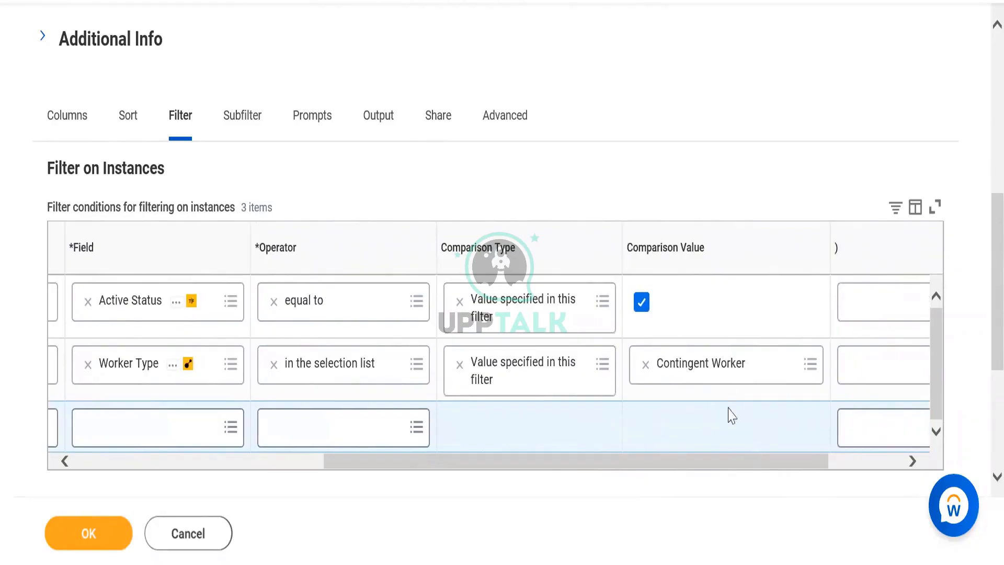
{"action": "left_click_drag", "start_coordinate": [666, 470], "coordinate": [354, 473]}
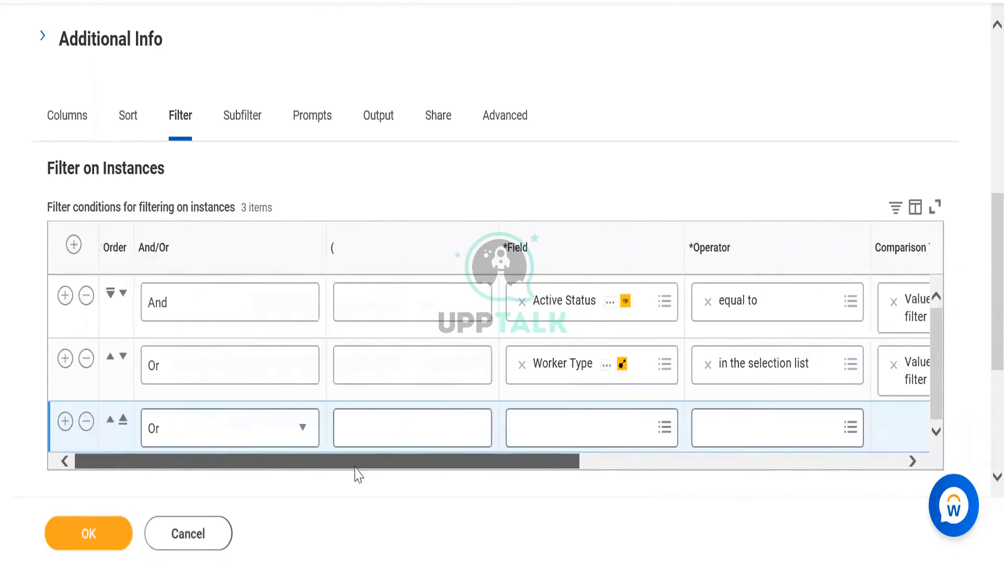
{"action": "left_click", "coordinate": [253, 446]}
{"action": "left_click", "coordinate": [188, 505]}
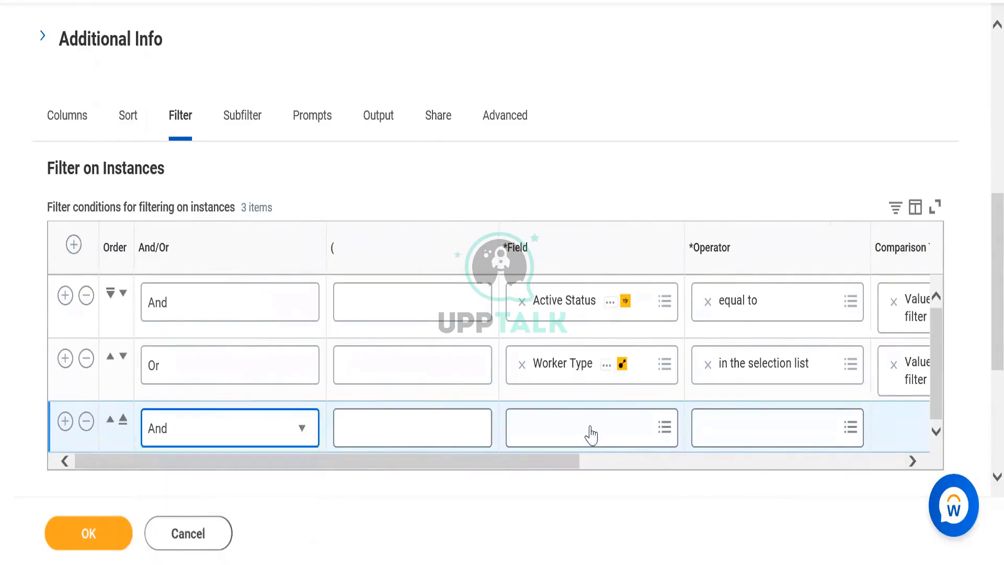
{"action": "left_click", "coordinate": [562, 428]}
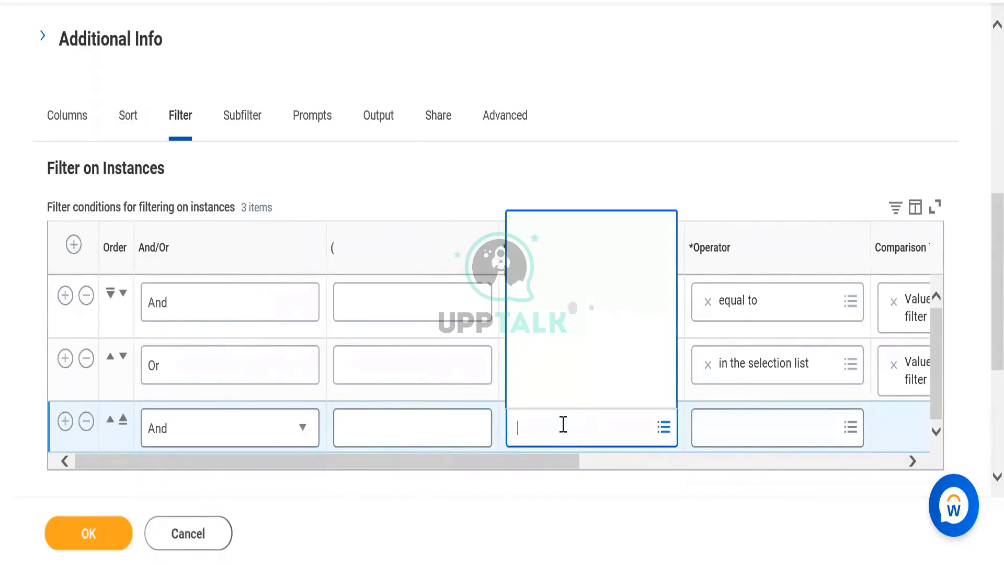
{"action": "left_click", "coordinate": [511, 478]}
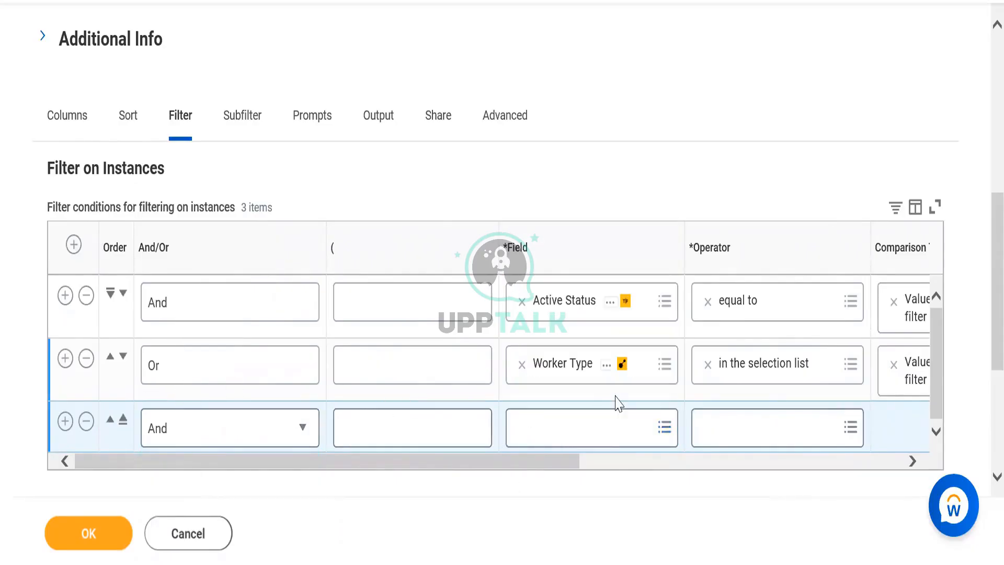
{"action": "left_click_drag", "start_coordinate": [476, 463], "coordinate": [400, 493]}
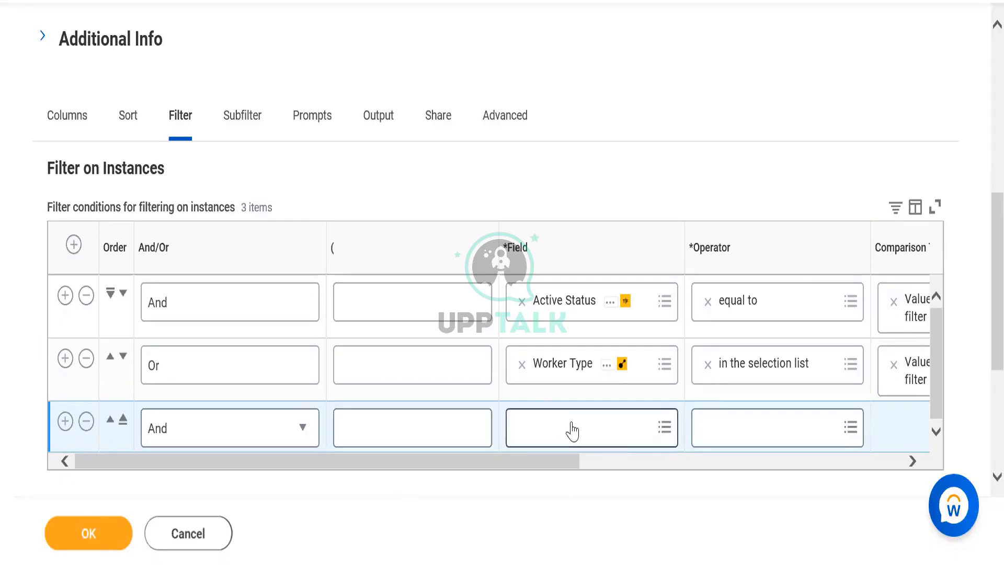
Step: Set the new condition's And/Or value back to Or and fill its field by searching for "terminated"
{"action": "left_click", "coordinate": [183, 434]}
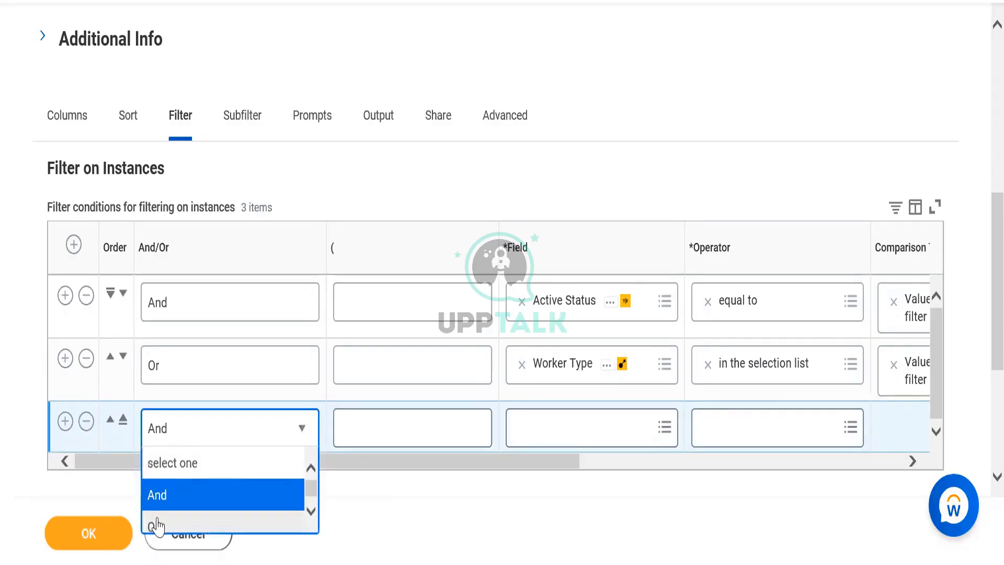
{"action": "left_click", "coordinate": [158, 526]}
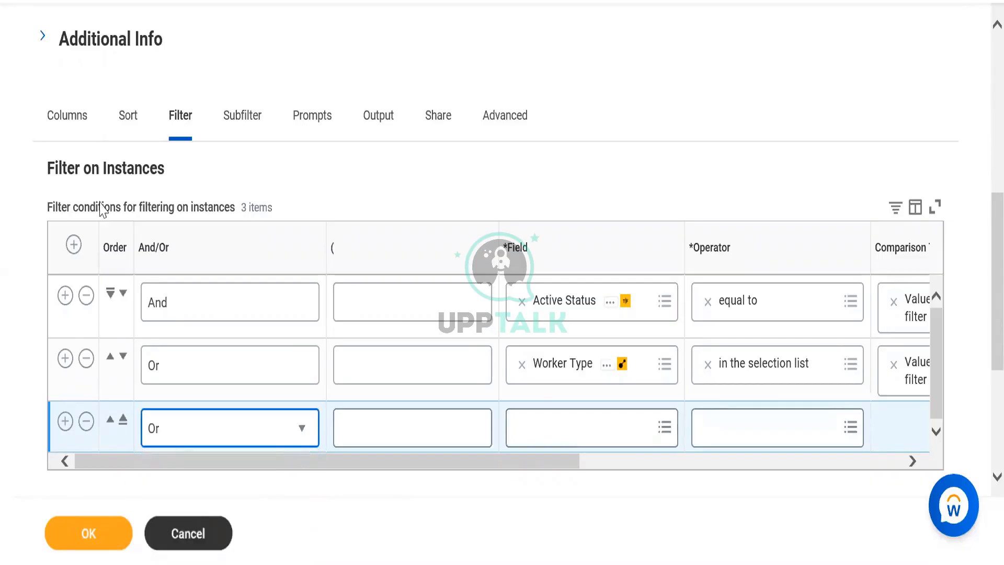
{"action": "left_click", "coordinate": [582, 412]}
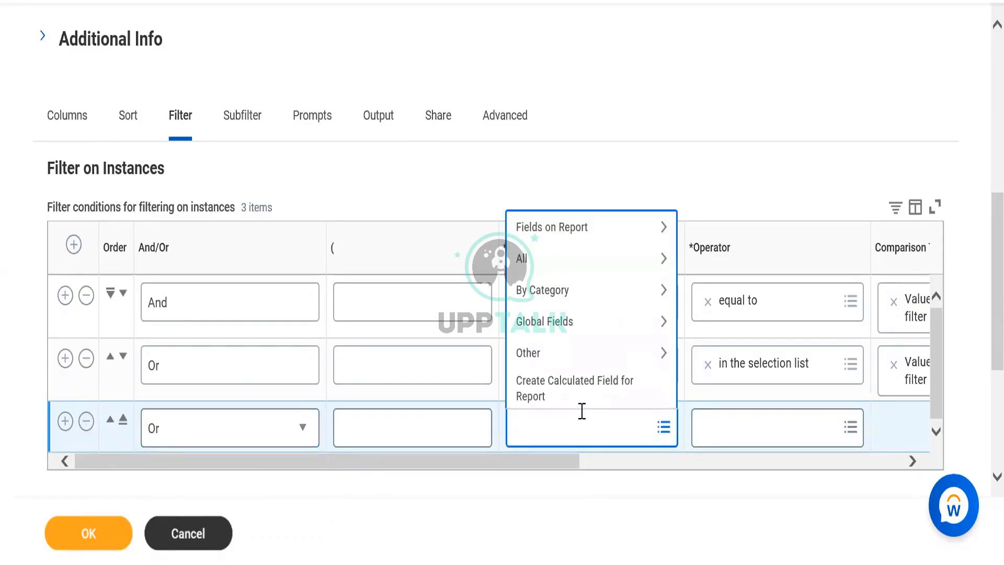
{"action": "type", "text": "terminated"}
{"action": "key", "text": "Return"}
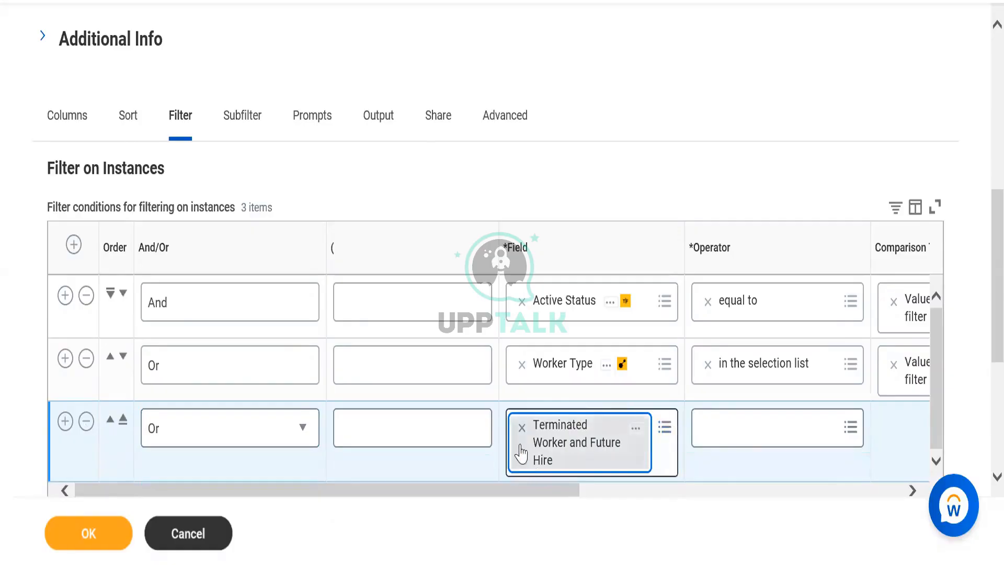
Step: Replace the third condition's field with Termination Date, searching for "termi" and "is term"
{"action": "left_click", "coordinate": [521, 428]}
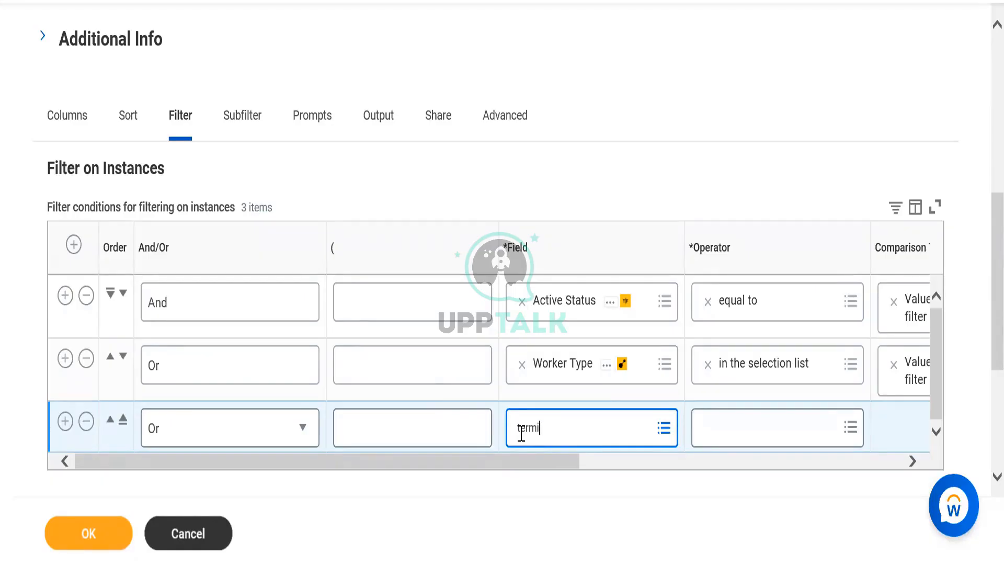
{"action": "key", "text": "Return"}
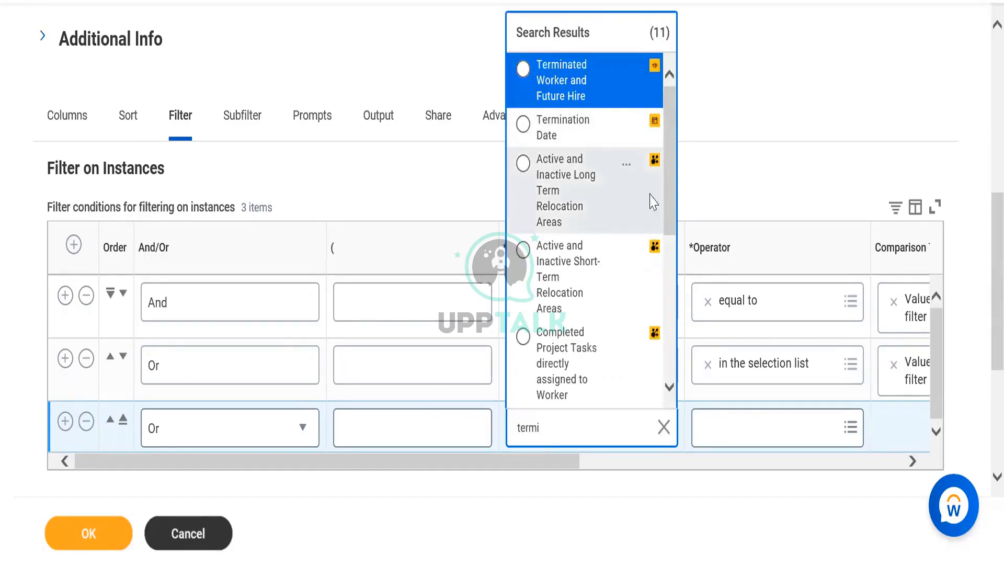
{"action": "double_click", "coordinate": [561, 421]}
{"action": "type", "text": "is"}
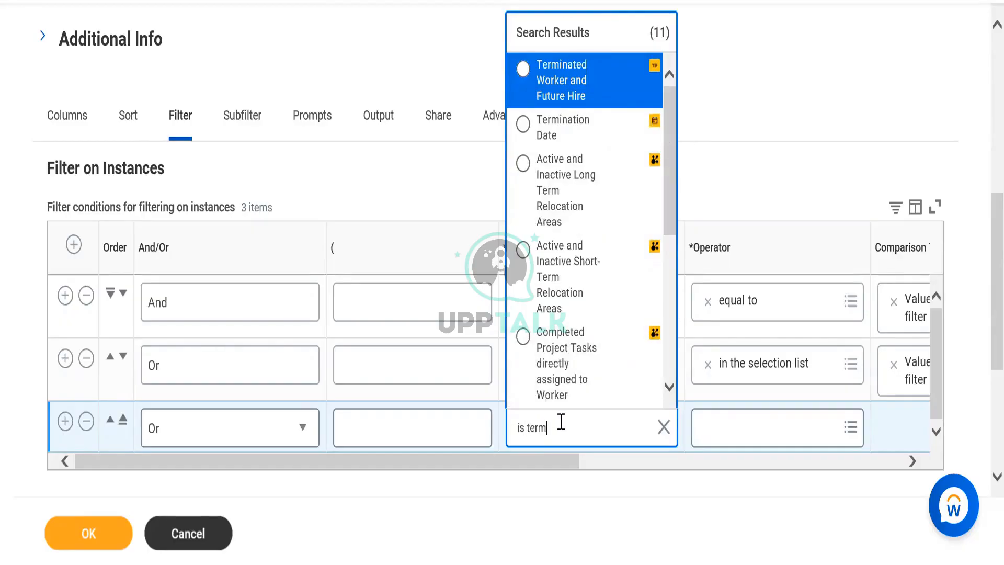
{"action": "type", "text": " term"}
{"action": "key", "text": "Return"}
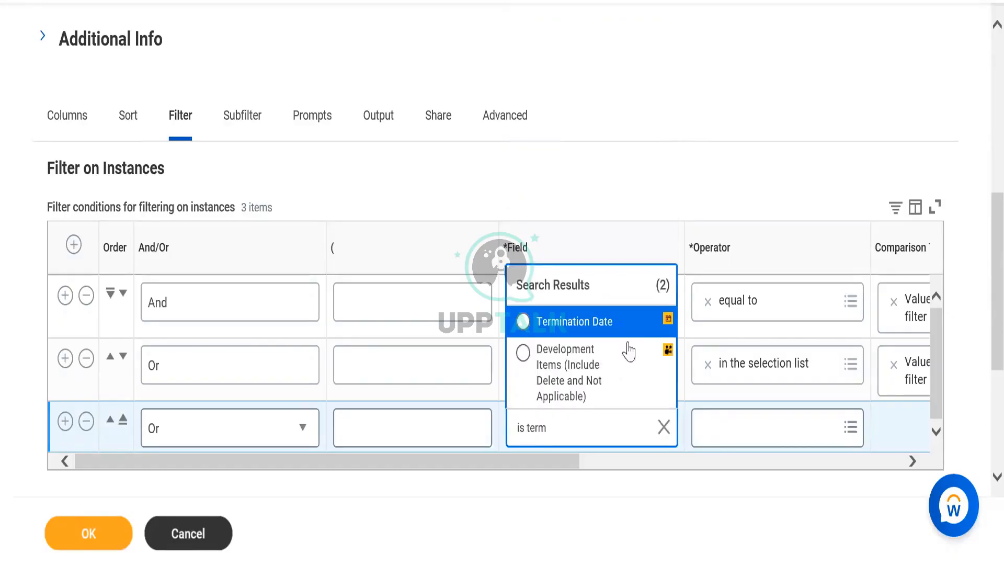
{"action": "left_click", "coordinate": [595, 335]}
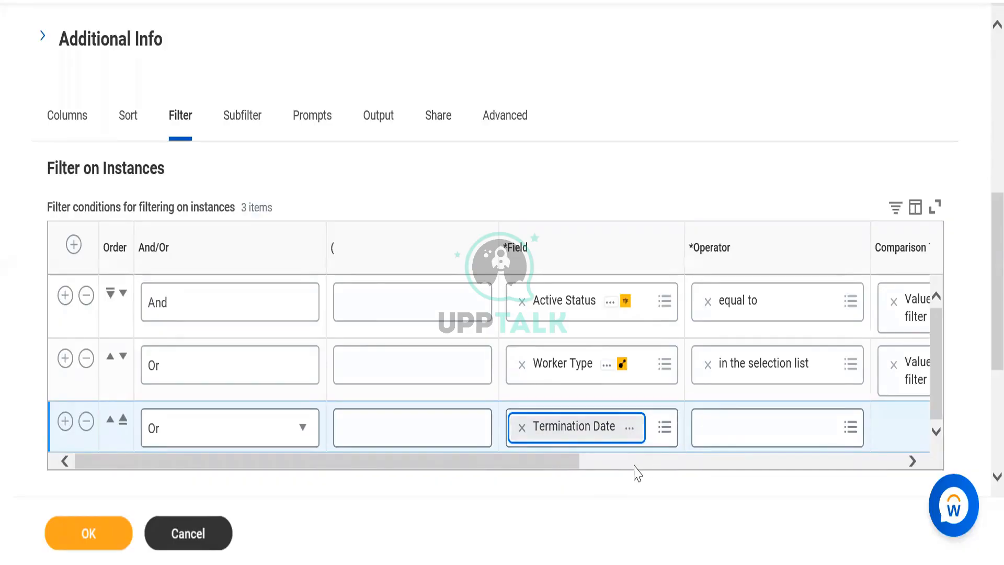
Step: Set the Termination Date condition's operator to is not blank
{"action": "left_click", "coordinate": [736, 431]}
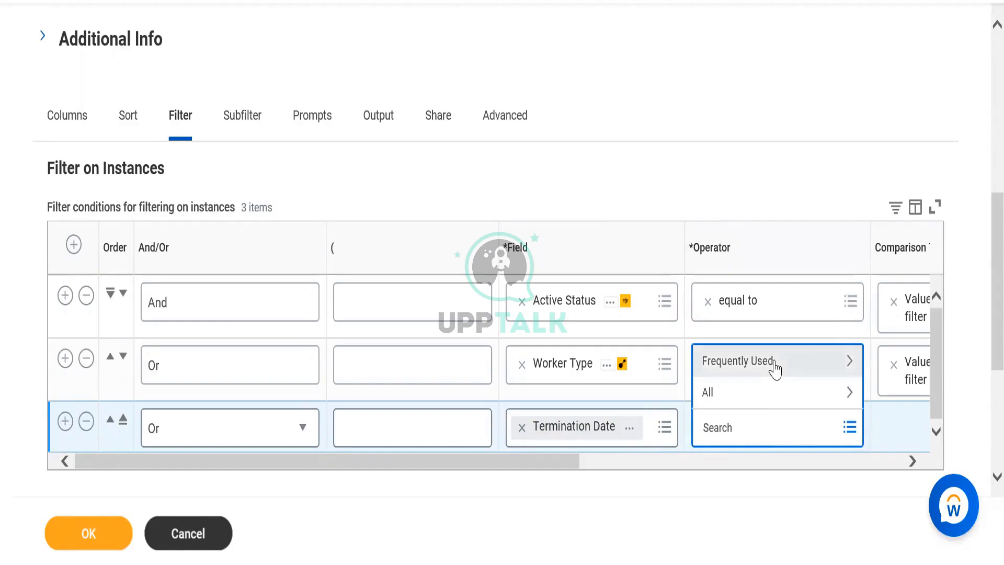
{"action": "left_click", "coordinate": [774, 368]}
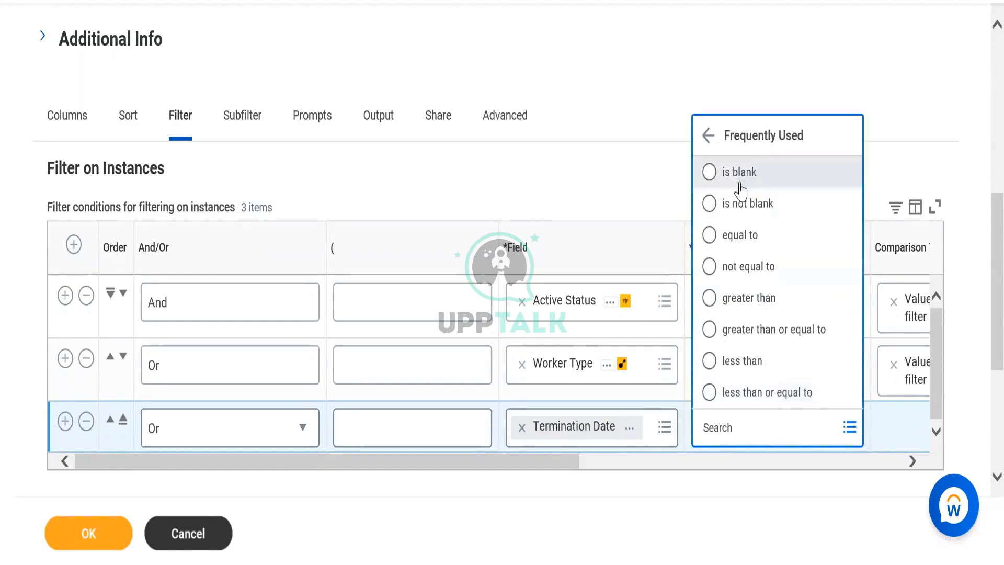
{"action": "left_click", "coordinate": [739, 181]}
{"action": "left_click", "coordinate": [719, 204]}
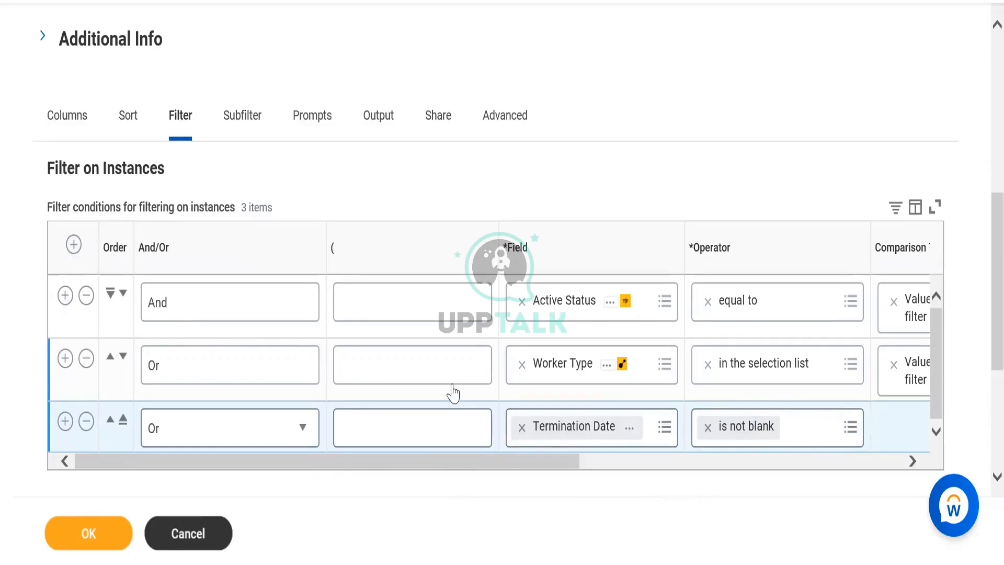
Step: Add a new Worker column row directly below Supervisory Organization in the report's columns
{"action": "left_click", "coordinate": [67, 123]}
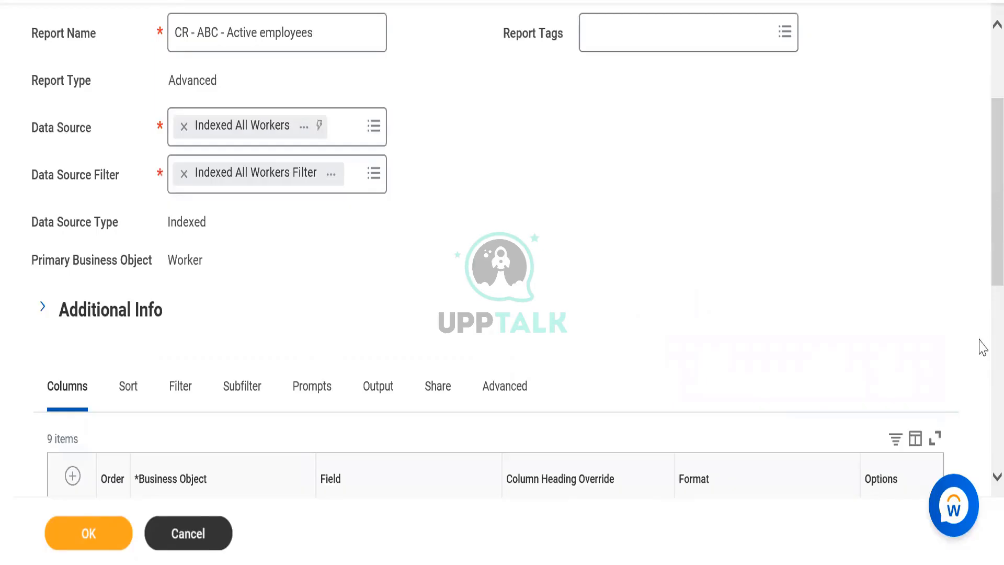
{"action": "scroll", "coordinate": [981, 236], "scroll_direction": "down", "scroll_amount": 8}
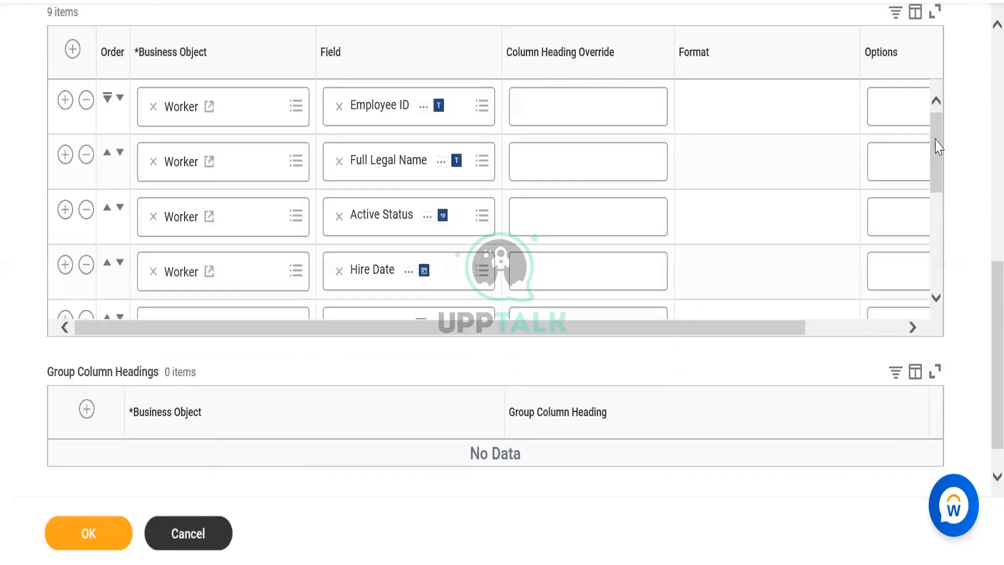
{"action": "scroll", "coordinate": [926, 227], "scroll_direction": "down", "scroll_amount": 5}
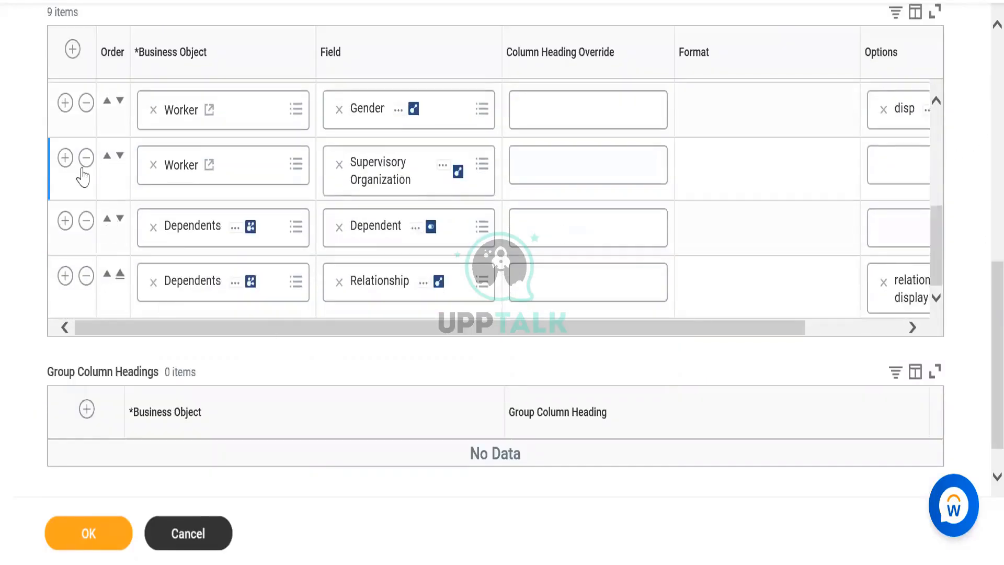
{"action": "left_click", "coordinate": [65, 158]}
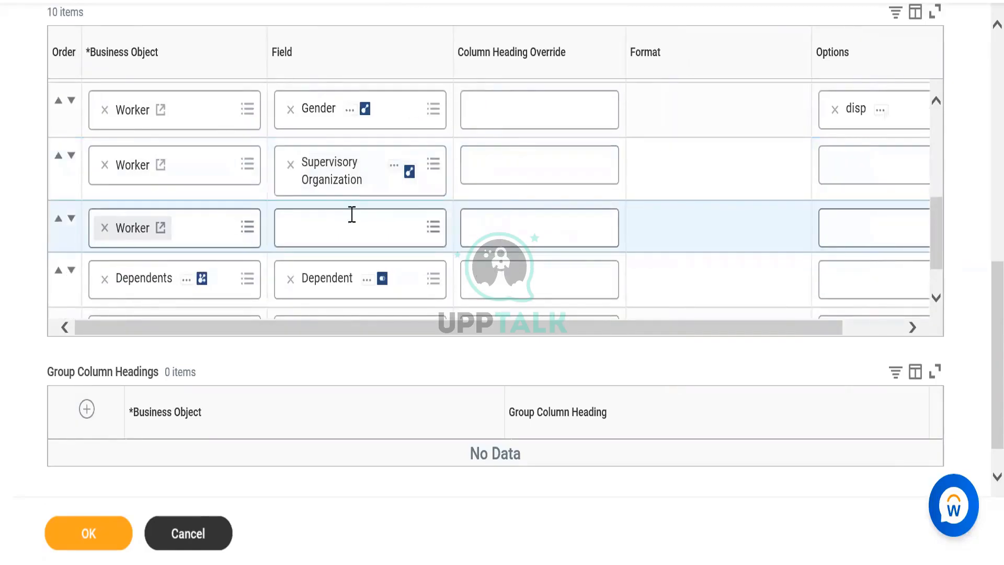
Step: Search the new column's field for "terminated", check the details of Worker is Terminated, and choose that field
{"action": "left_click", "coordinate": [352, 214]}
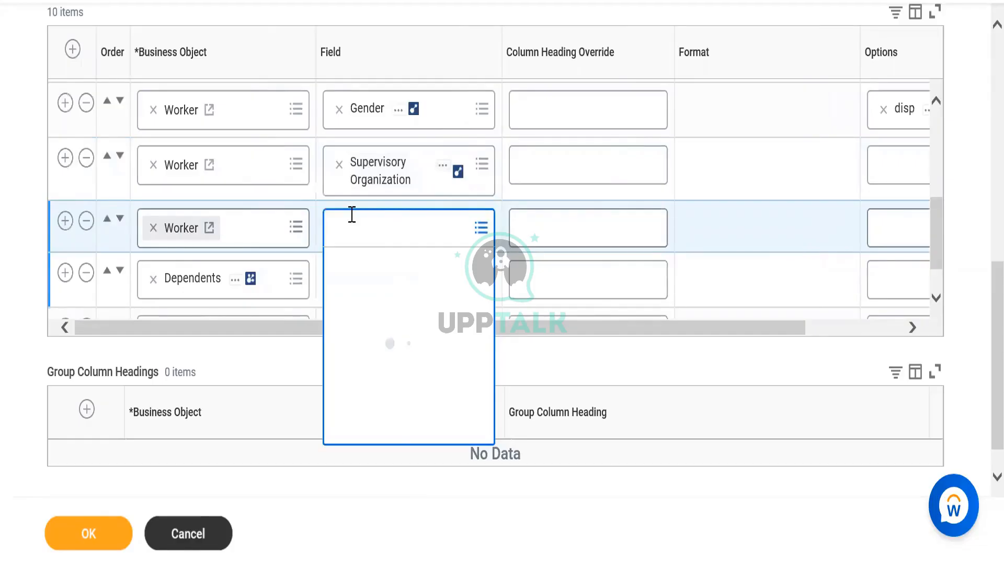
{"action": "type", "text": "termin"}
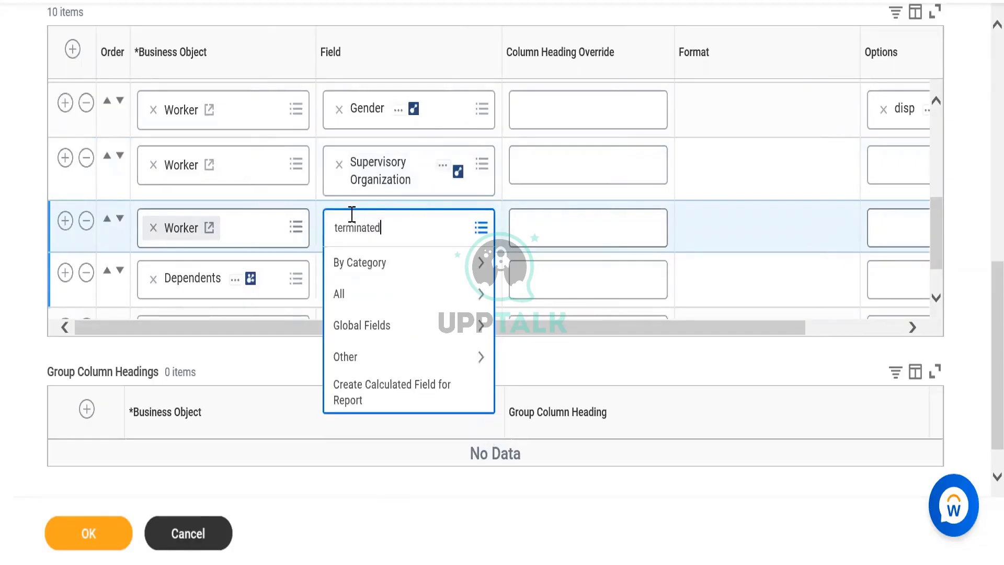
{"action": "type", "text": "ated"}
{"action": "key", "text": "Return"}
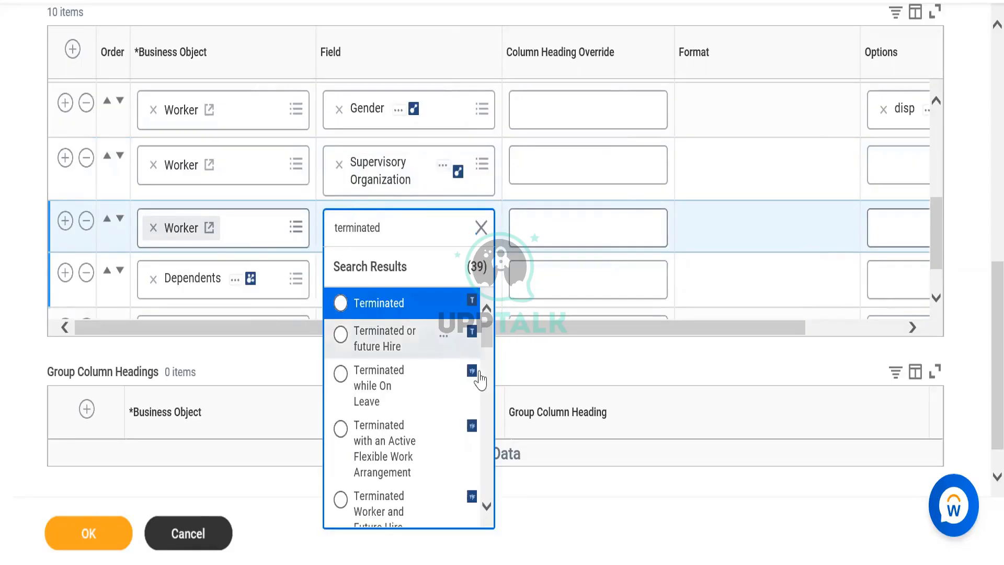
{"action": "left_click_drag", "start_coordinate": [486, 337], "coordinate": [485, 523]}
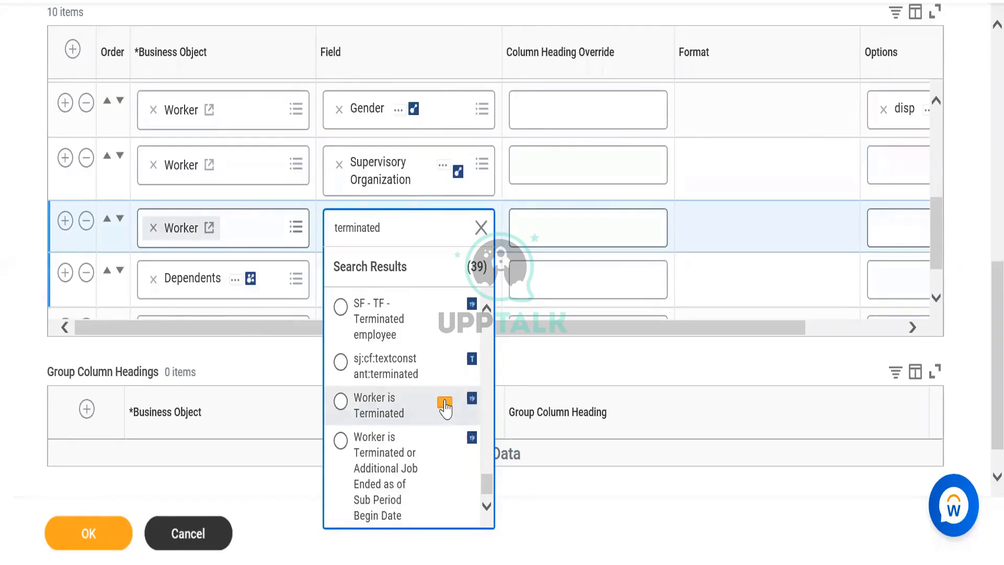
{"action": "left_click", "coordinate": [444, 404]}
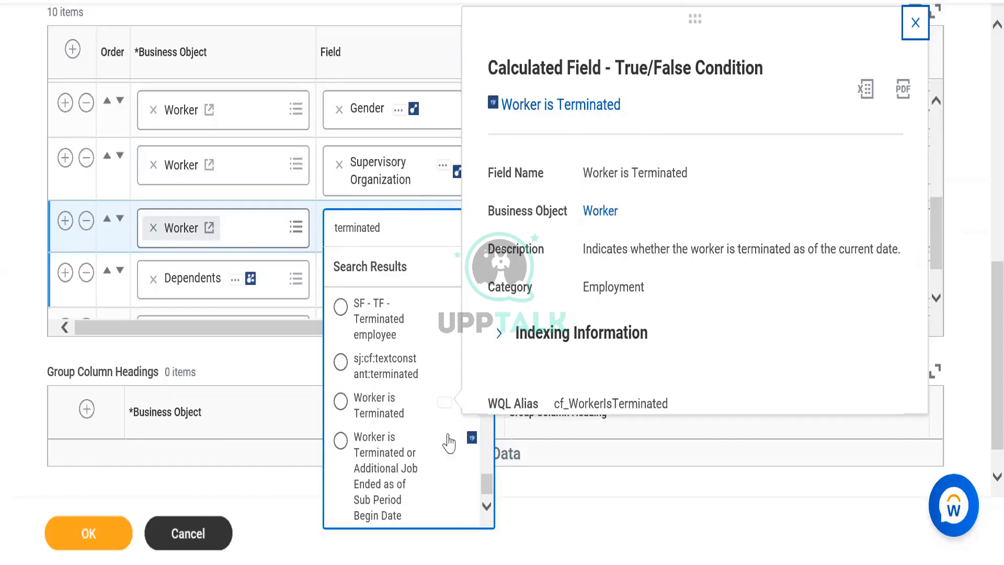
{"action": "left_click", "coordinate": [380, 413]}
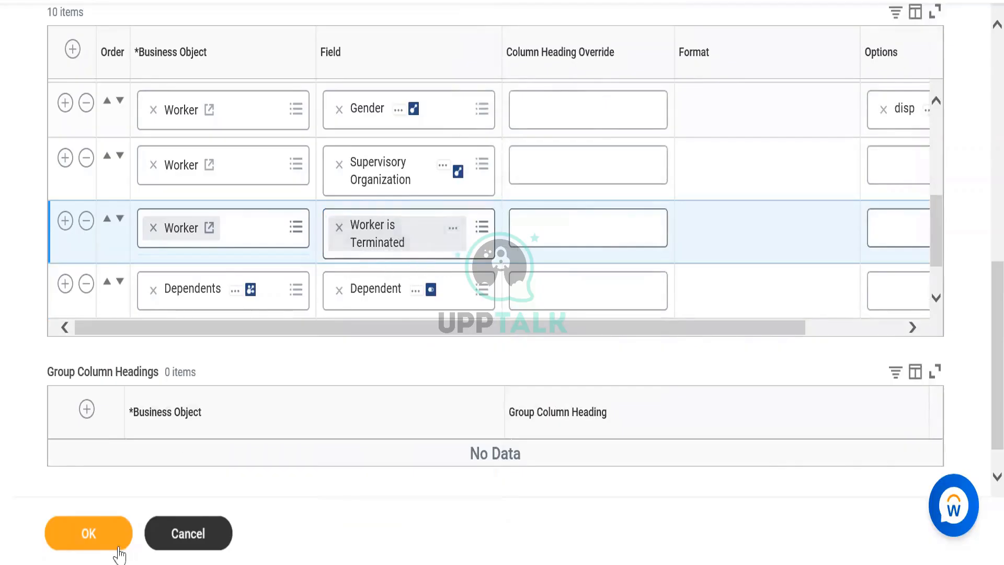
Step: Save the report definition and run the report with all prompts left empty
{"action": "left_click", "coordinate": [106, 534]}
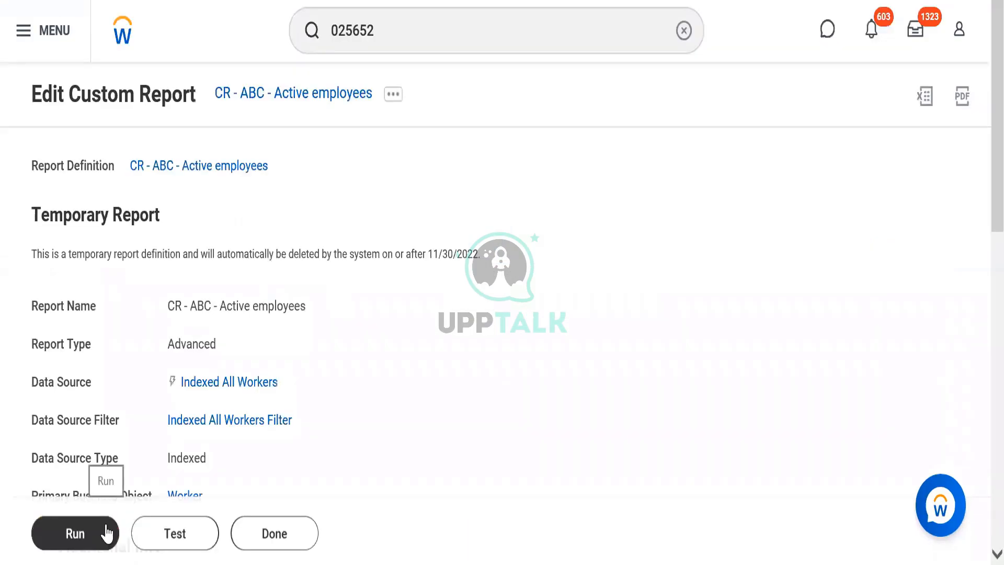
{"action": "left_click", "coordinate": [107, 534]}
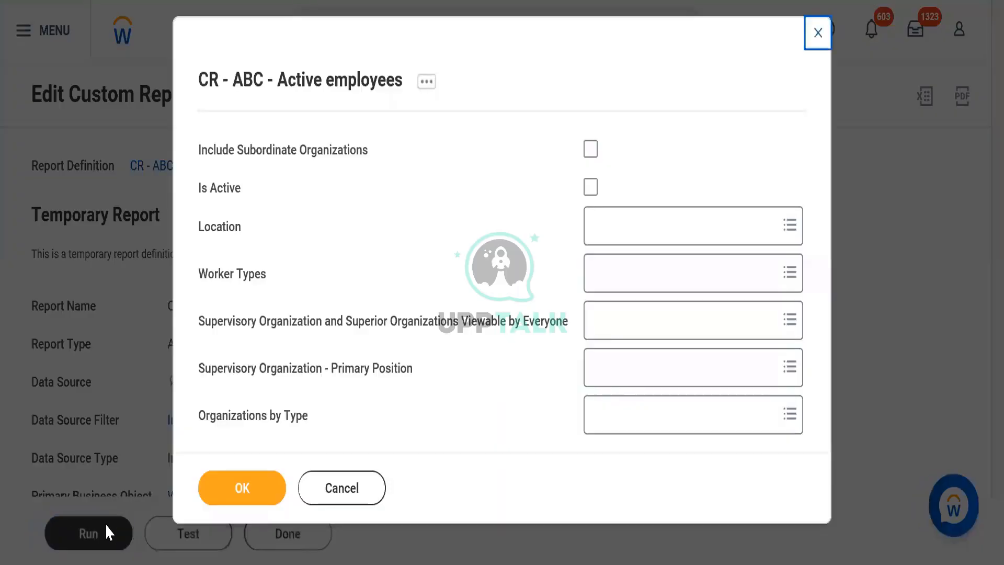
{"action": "left_click", "coordinate": [242, 494]}
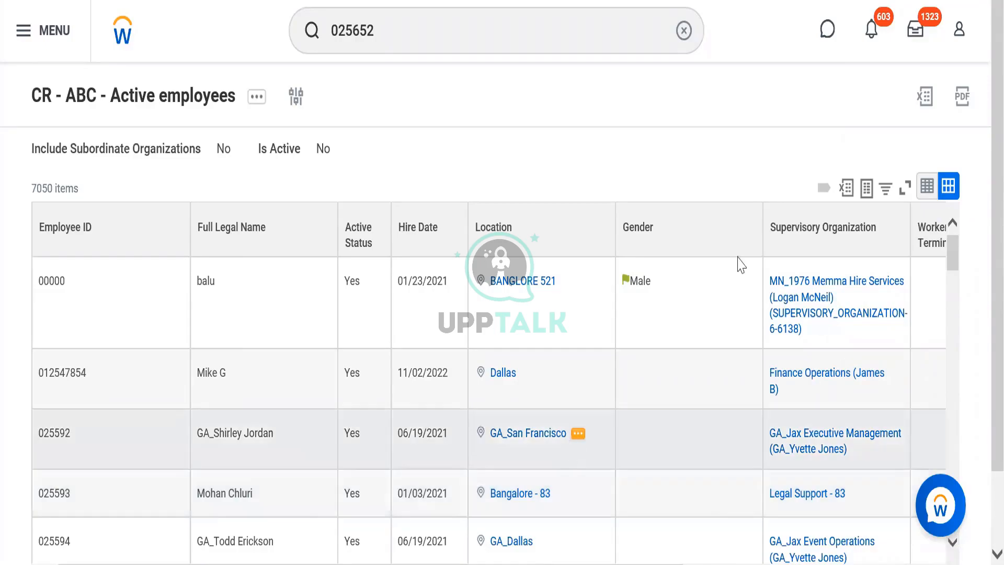
Step: Filter the report results to rows where Worker is Terminated is Yes
{"action": "scroll", "coordinate": [980, 320], "scroll_direction": "down", "scroll_amount": 2}
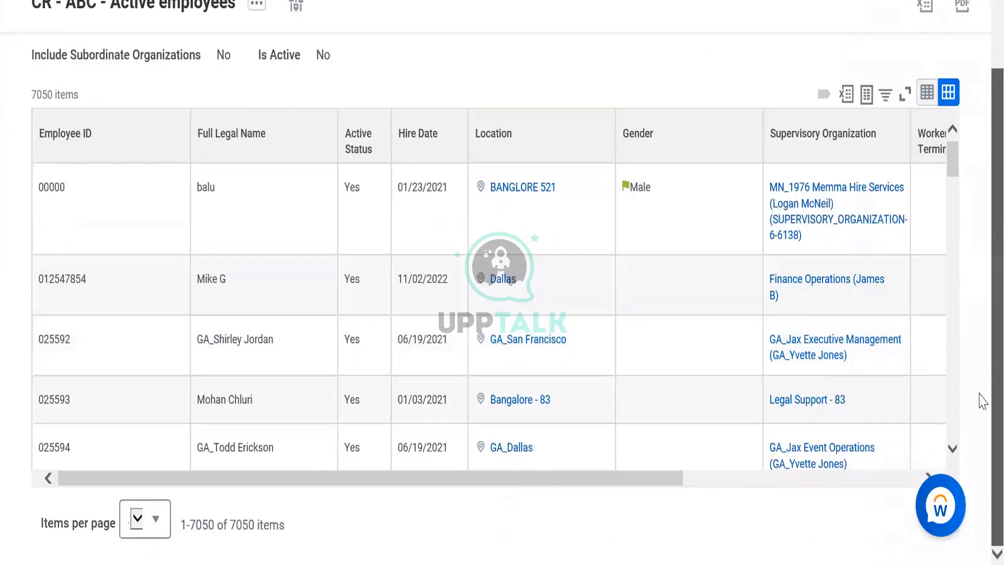
{"action": "left_click_drag", "start_coordinate": [560, 487], "coordinate": [794, 486]}
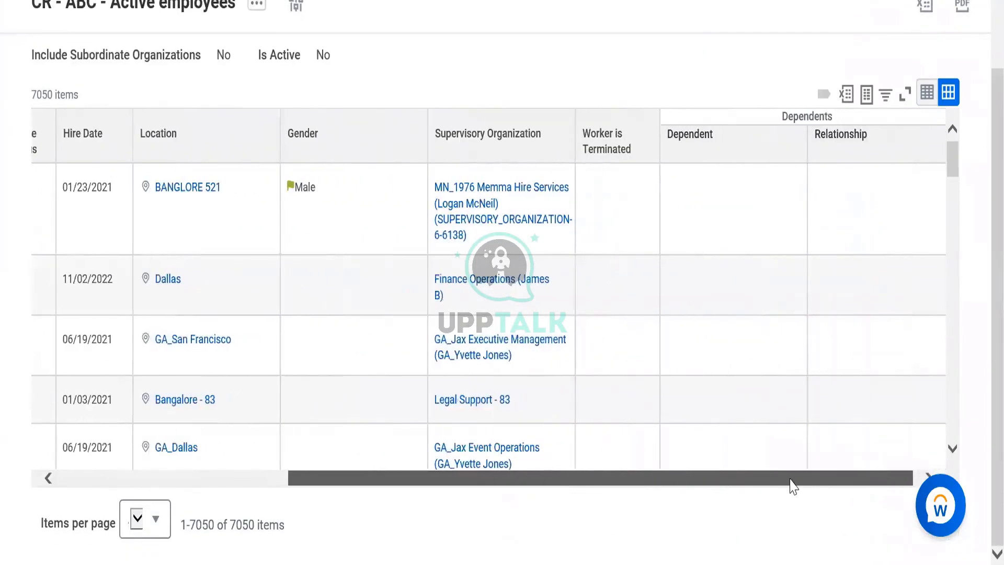
{"action": "left_click", "coordinate": [641, 139]}
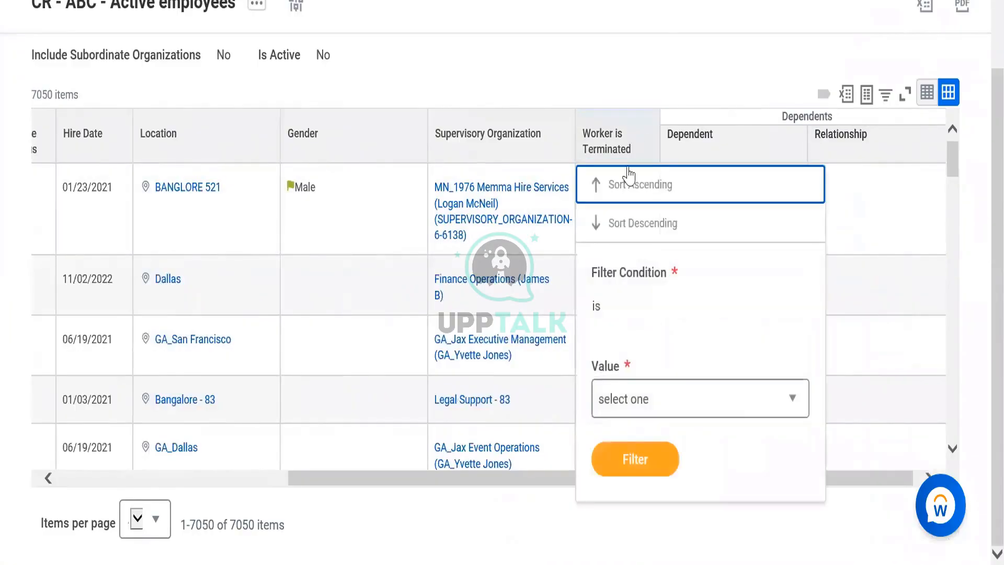
{"action": "left_click", "coordinate": [753, 403]}
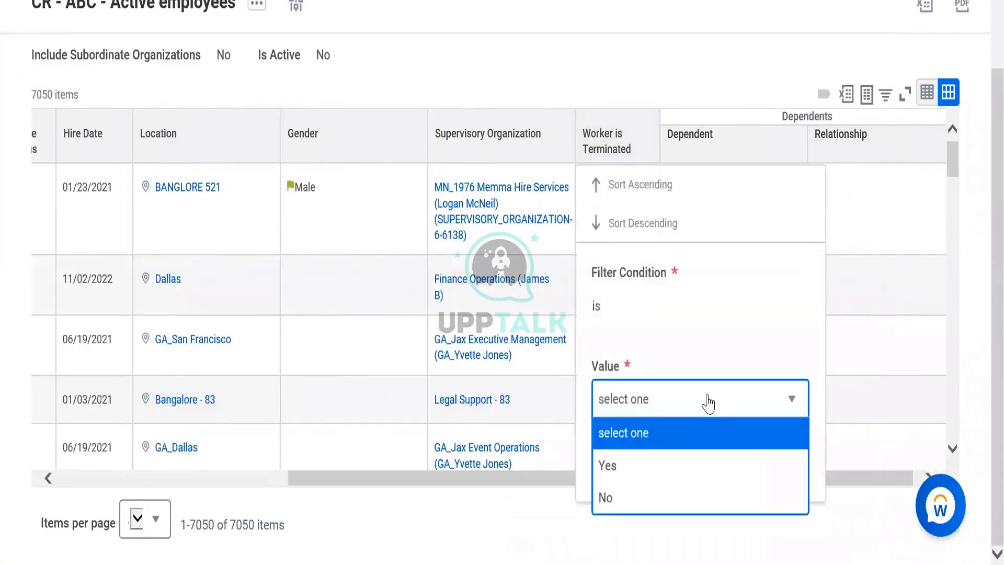
{"action": "left_click", "coordinate": [609, 478]}
{"action": "left_click", "coordinate": [621, 472]}
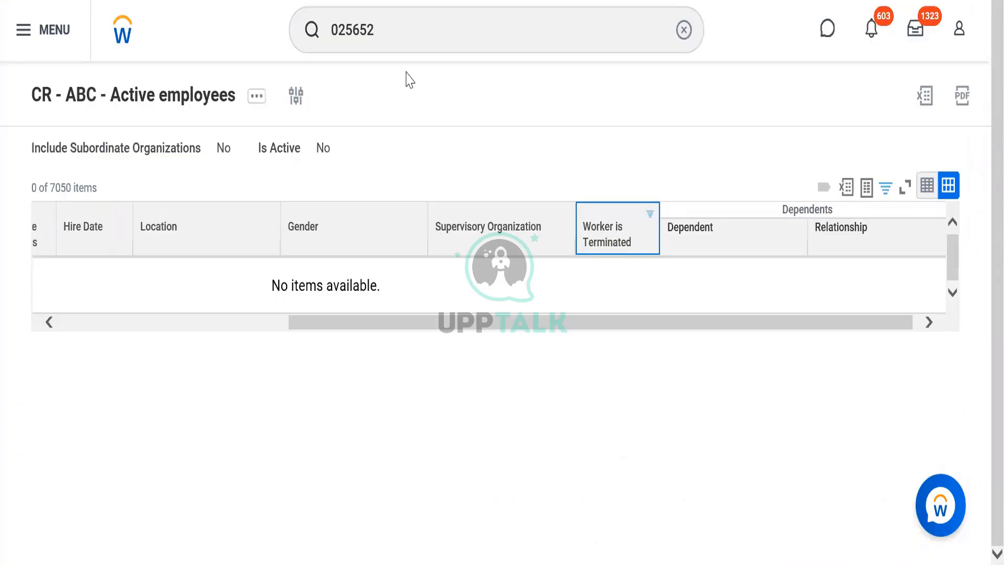
Step: Remove the Worker is Terminated filter from the report results
{"action": "left_click", "coordinate": [236, 326]}
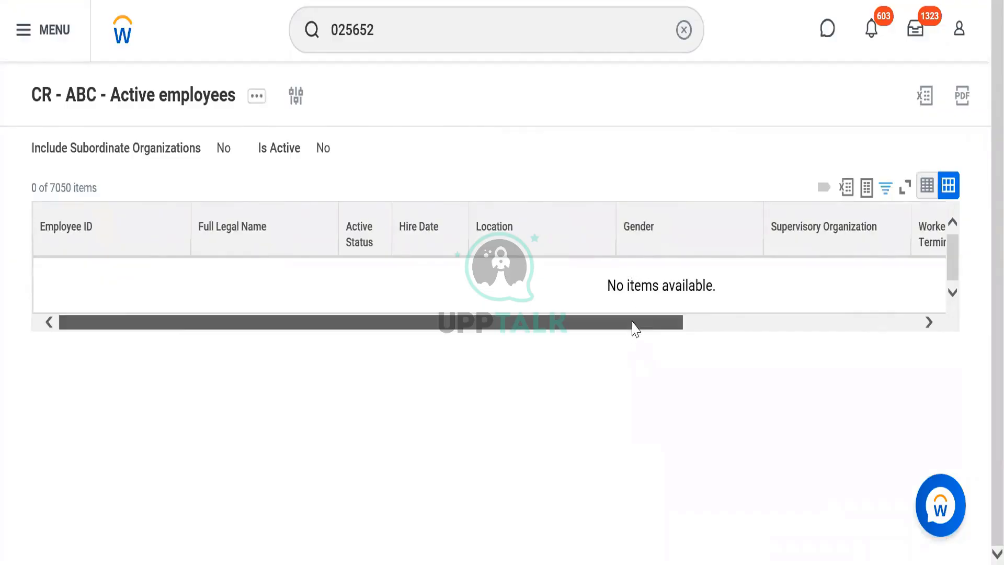
{"action": "left_click_drag", "start_coordinate": [632, 328], "coordinate": [833, 304]}
{"action": "left_click", "coordinate": [684, 226]}
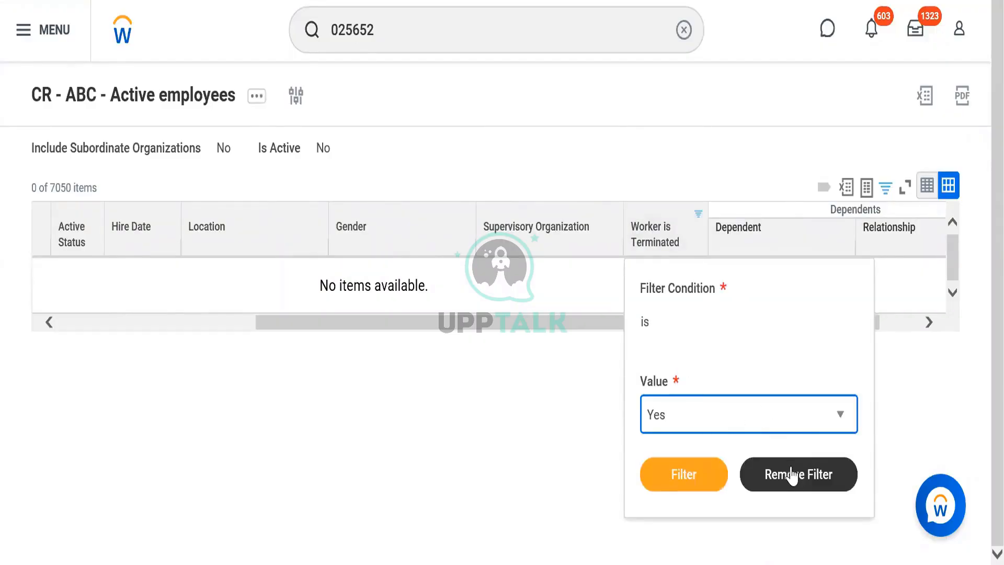
{"action": "left_click", "coordinate": [792, 472]}
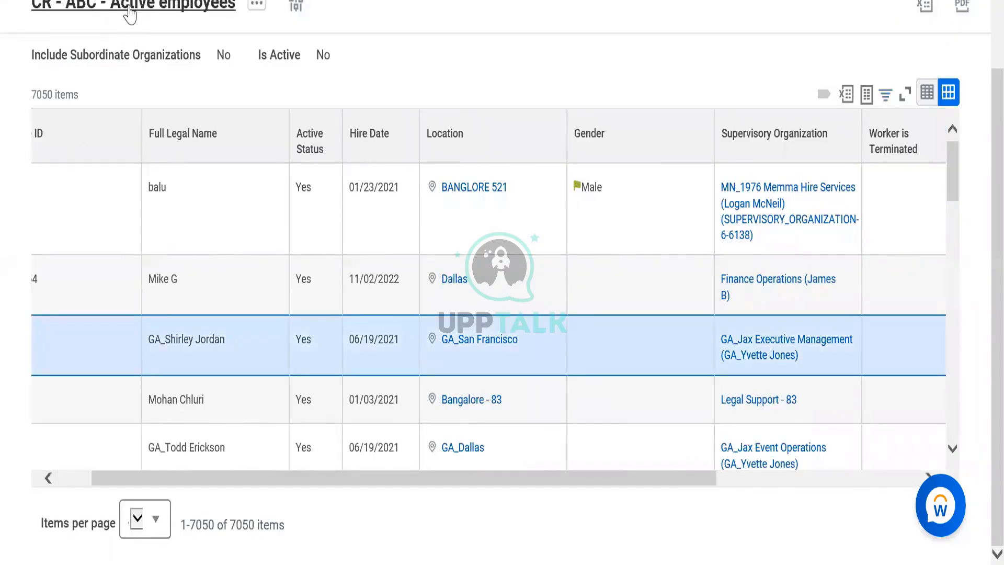
Step: Open the report's definition from the results and review its filter conditions on instances and the condition text
{"action": "scroll", "coordinate": [130, 15], "scroll_direction": "up", "scroll_amount": 2}
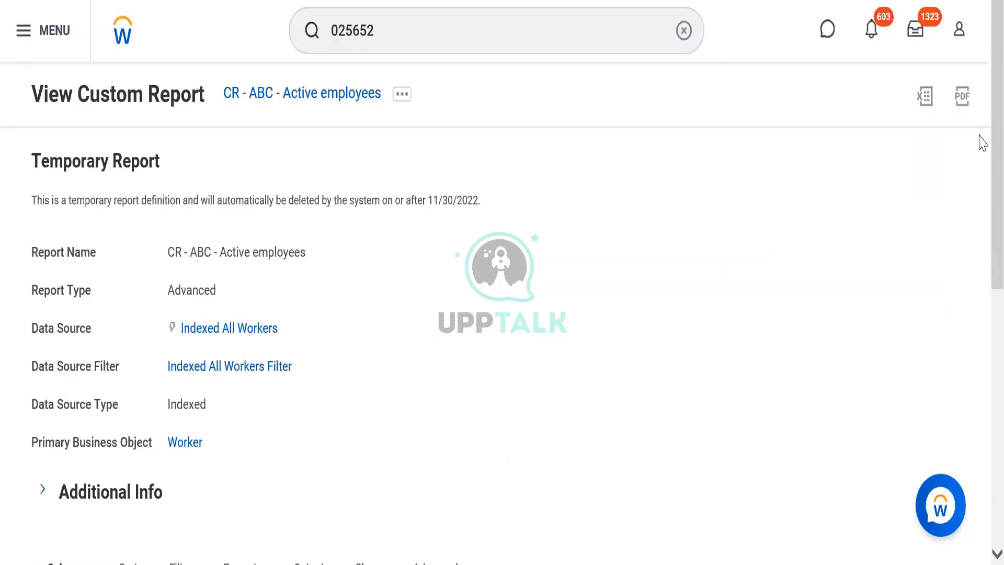
{"action": "scroll", "coordinate": [982, 306], "scroll_direction": "down", "scroll_amount": 5}
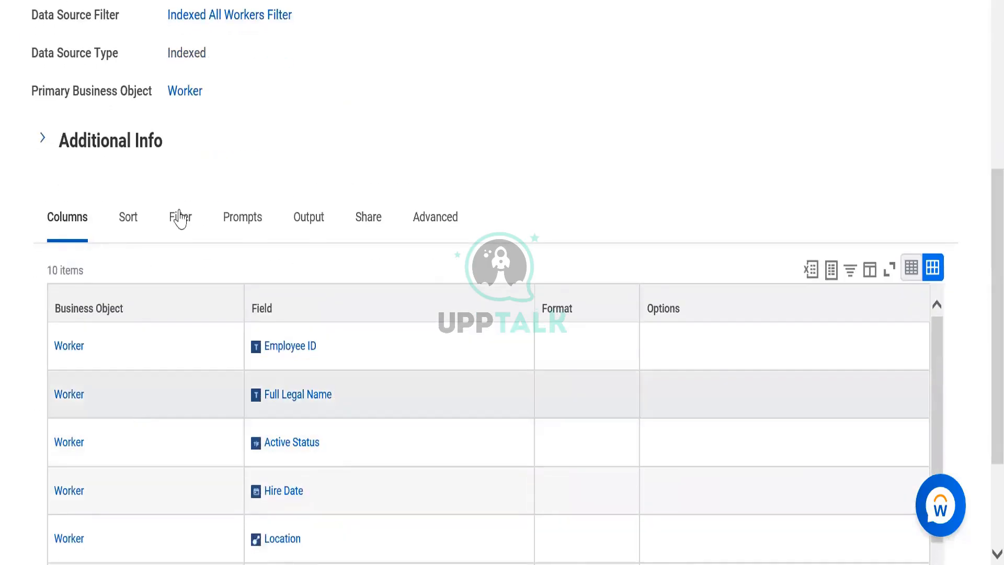
{"action": "left_click", "coordinate": [186, 219]}
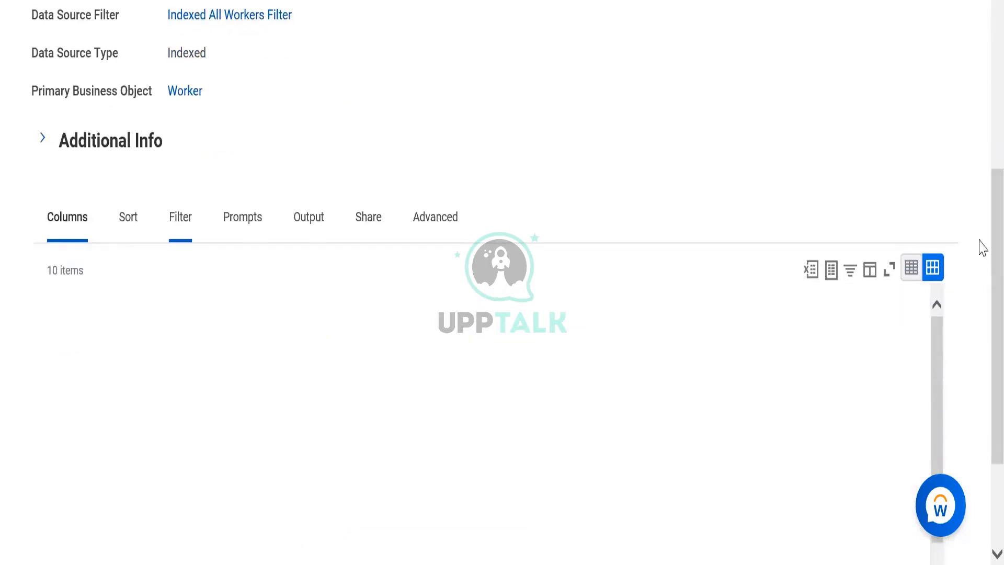
{"action": "scroll", "coordinate": [982, 188], "scroll_direction": "down", "scroll_amount": 4}
{"action": "scroll", "coordinate": [982, 393], "scroll_direction": "down", "scroll_amount": 5}
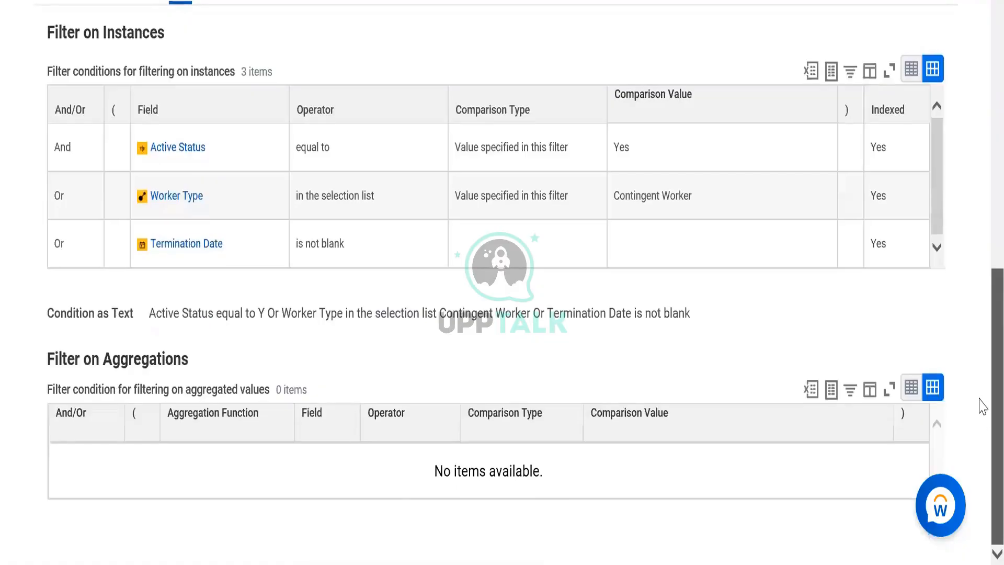